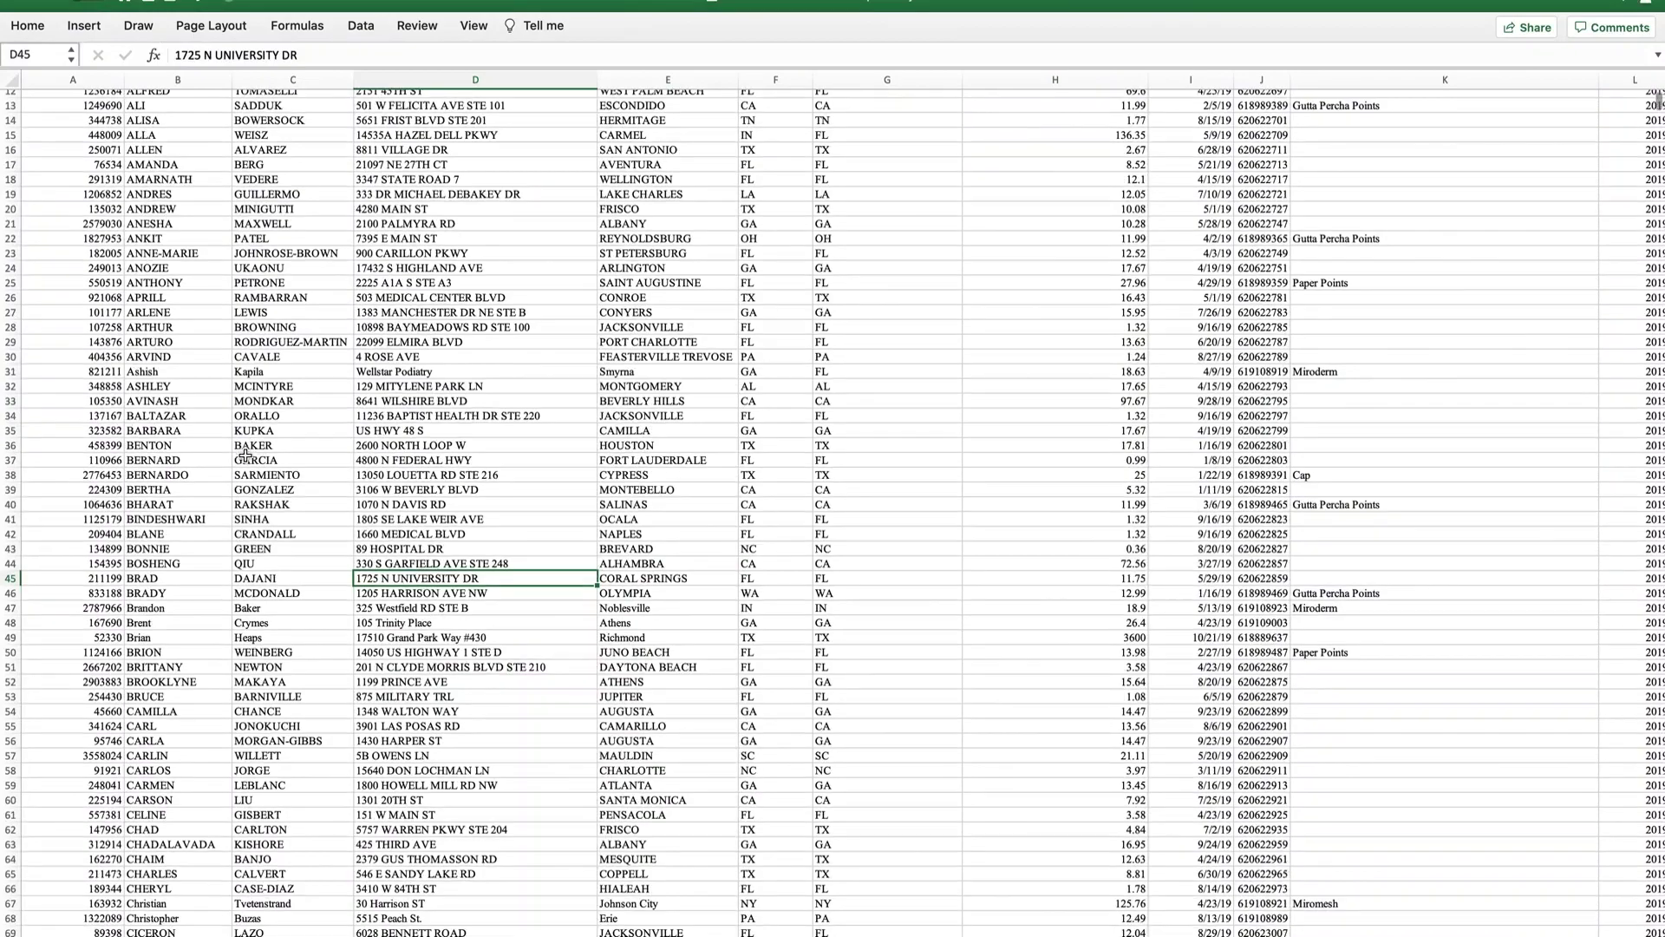
scroll(256, 454, up, 4)
scroll(976, 478, down, 1)
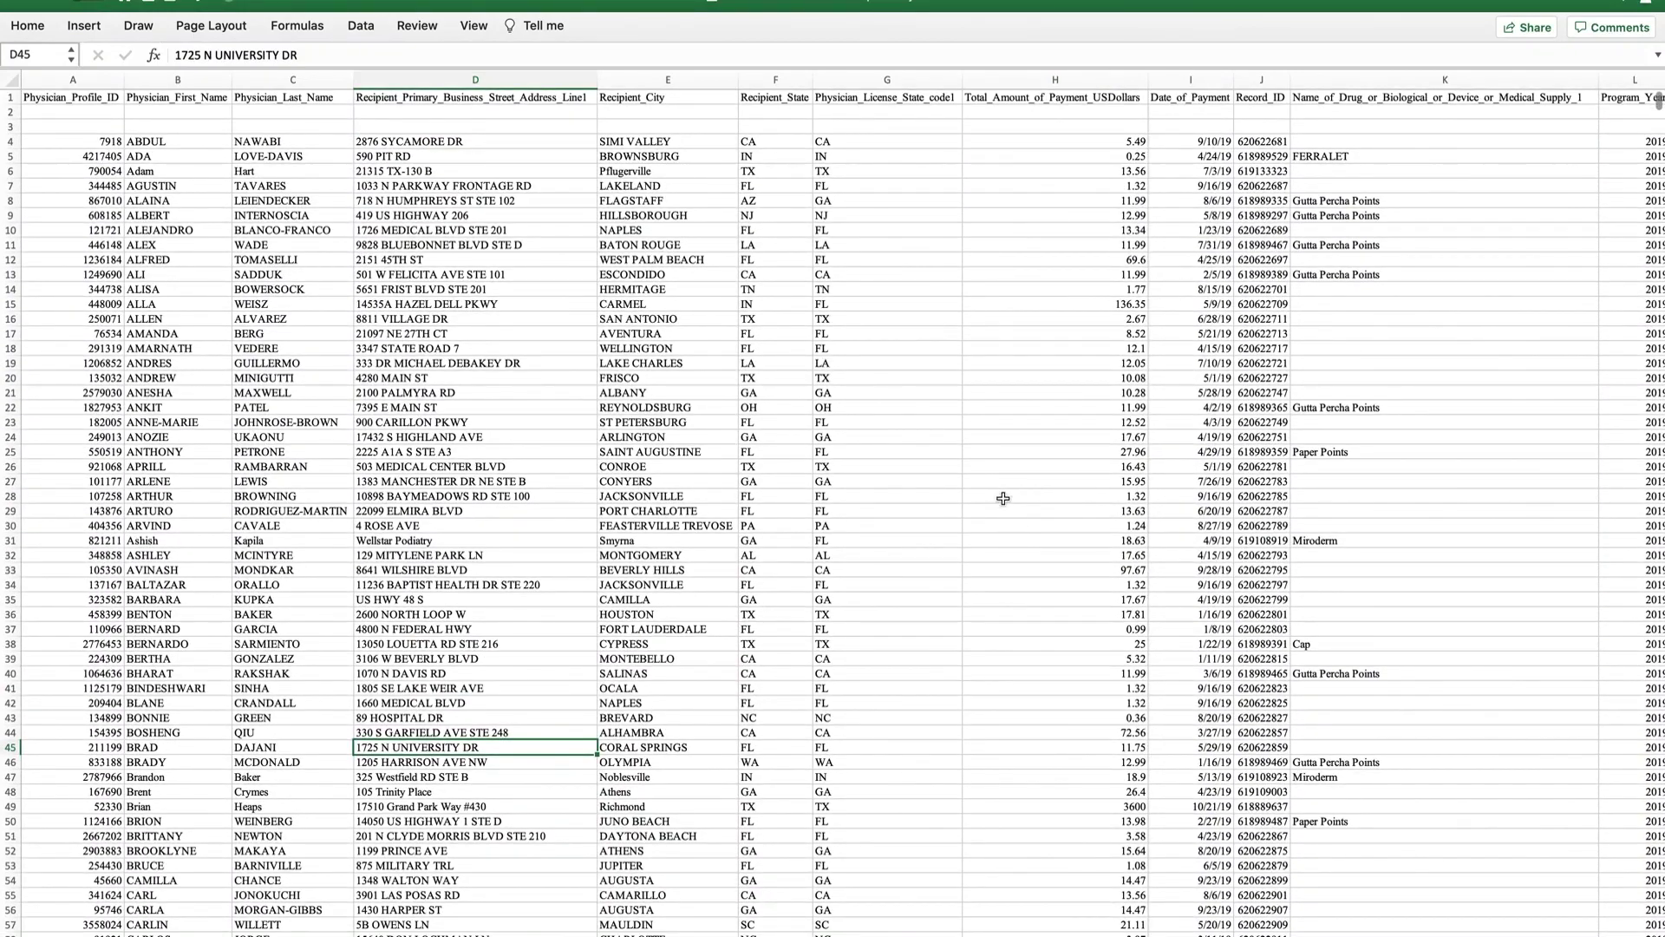
click(314, 456)
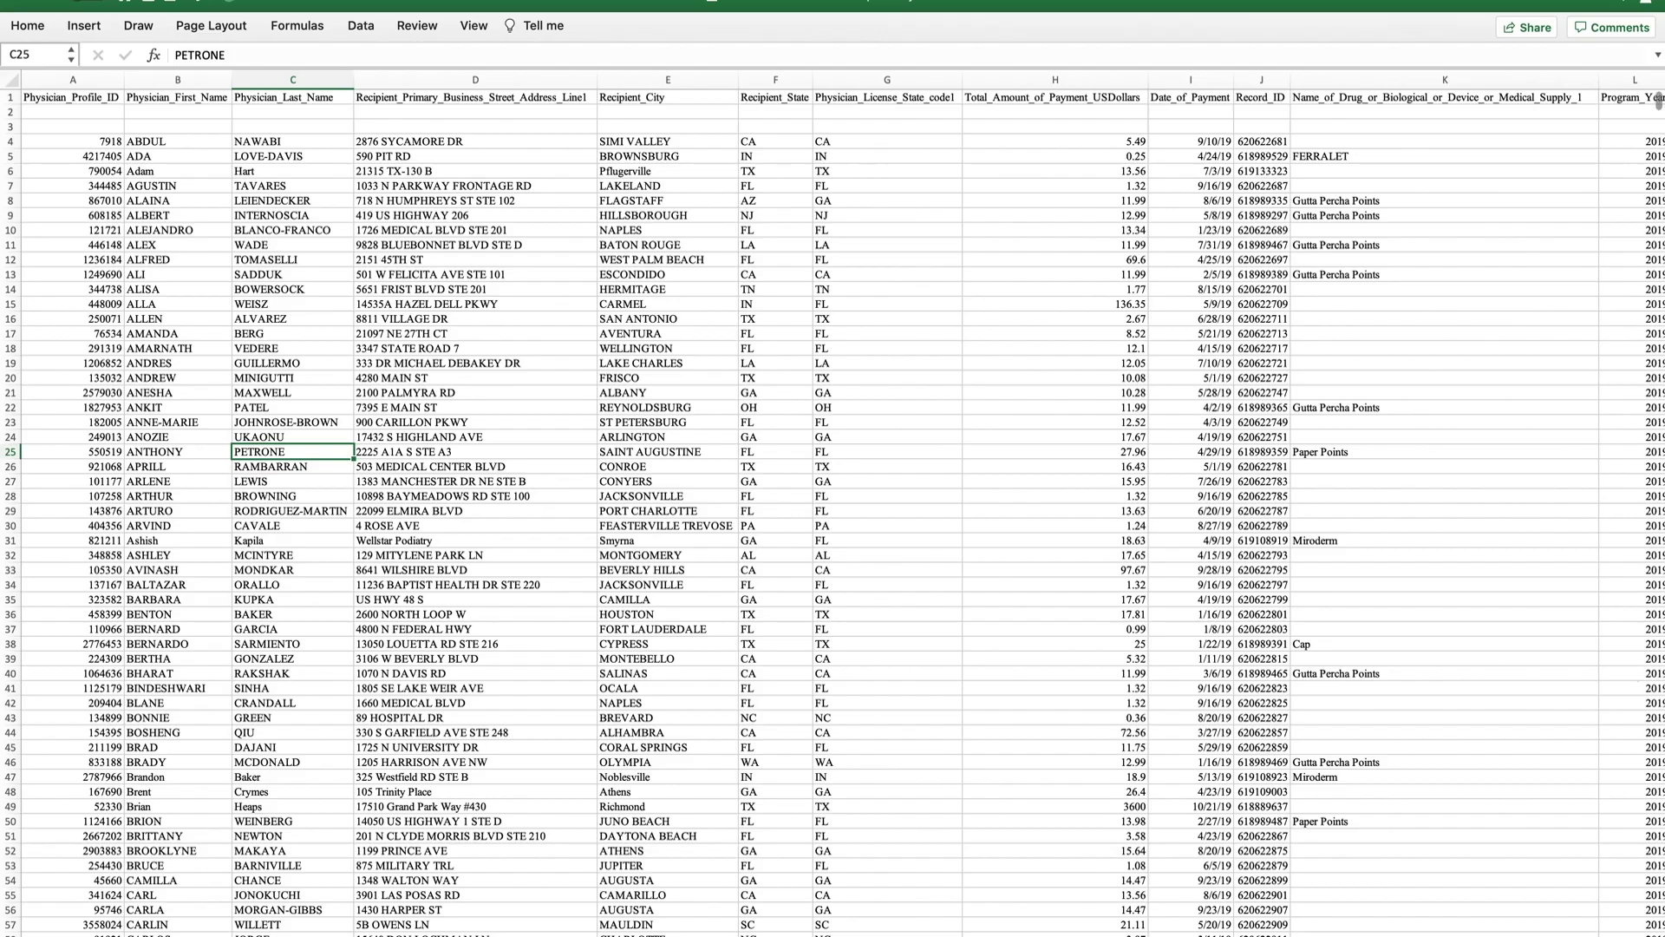
scroll(832, 503, right, 10)
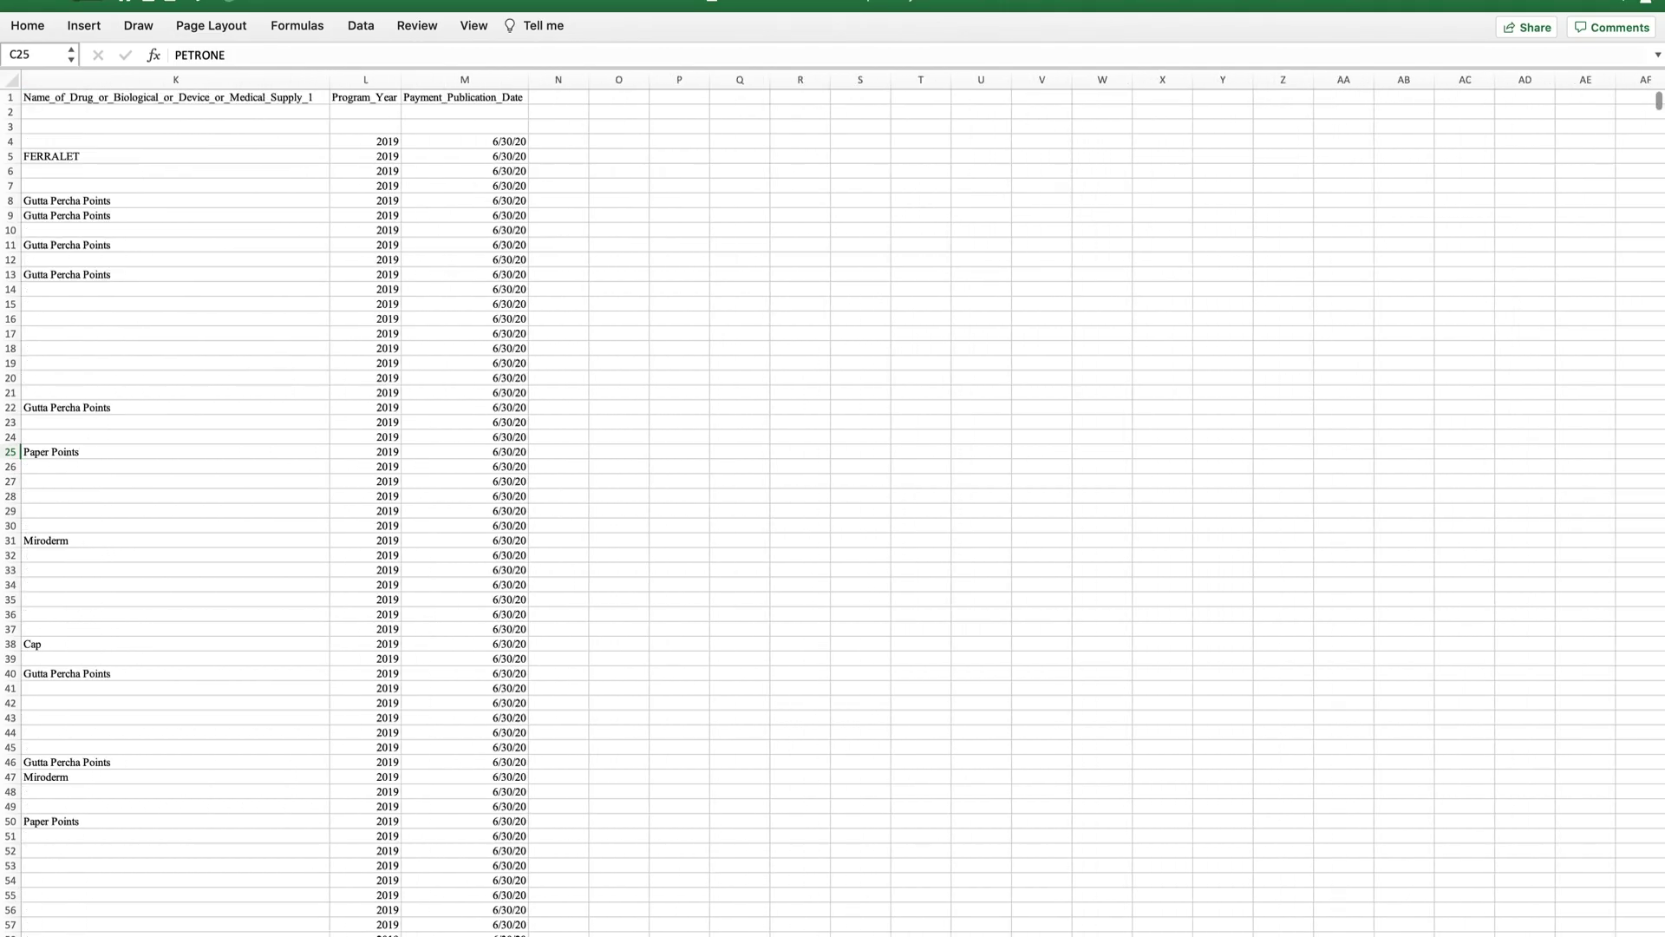
scroll(832, 503, left, 5)
scroll(833, 503, left, 5)
click(70, 333)
scroll(415, 820, down, 20)
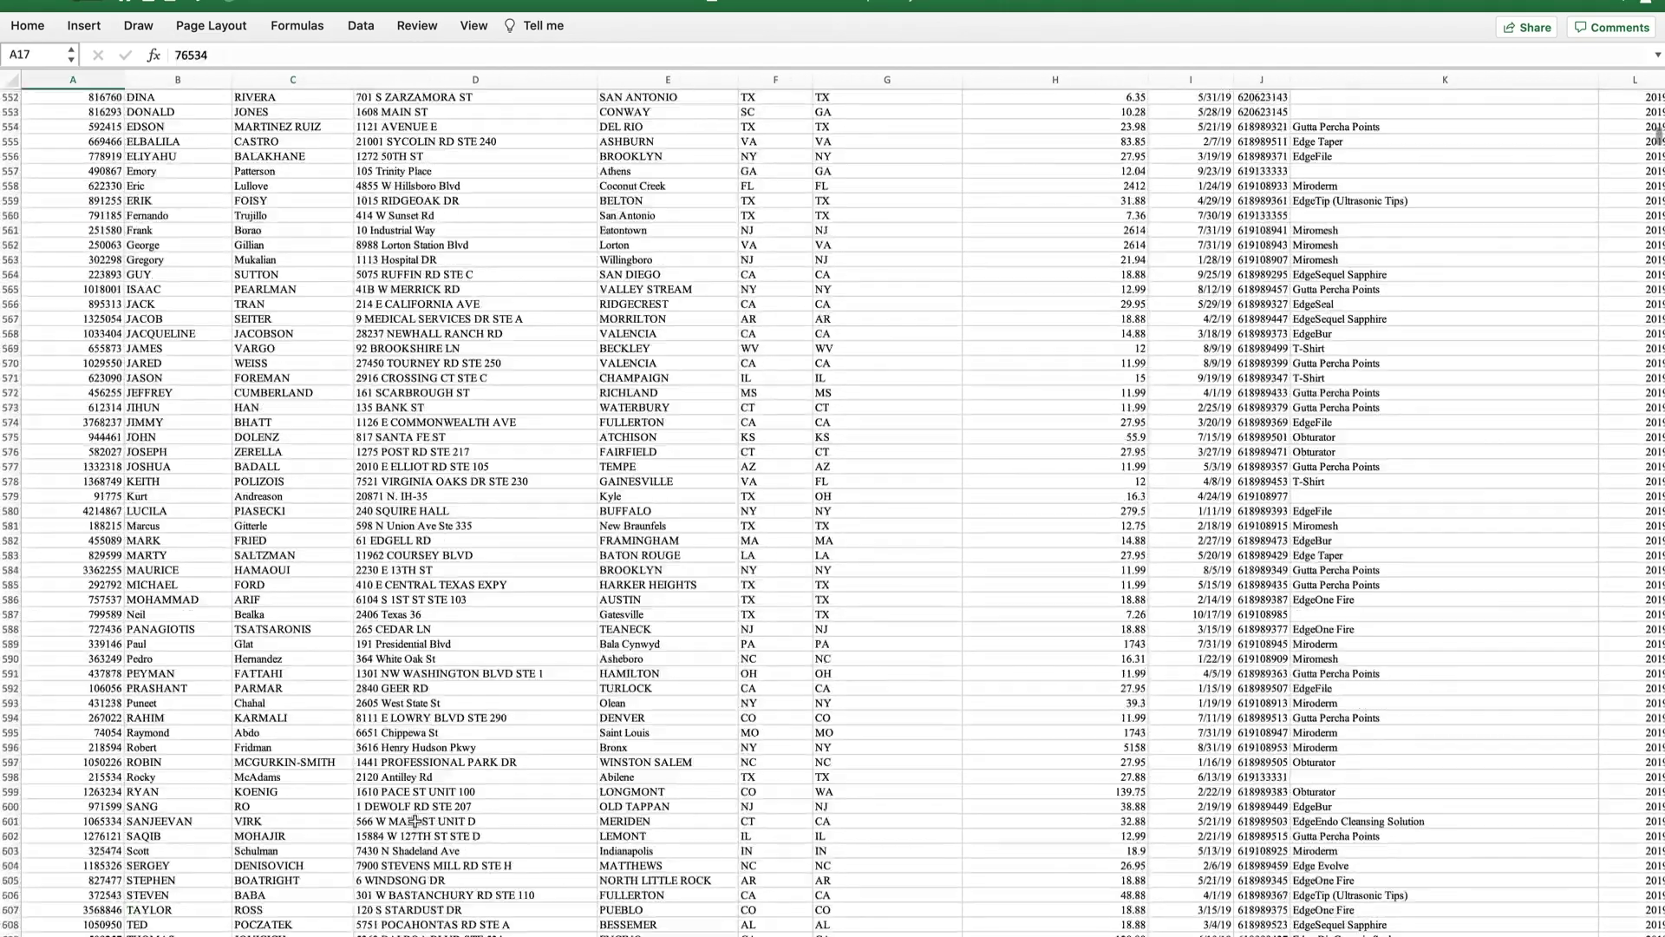
scroll(415, 820, up, 20)
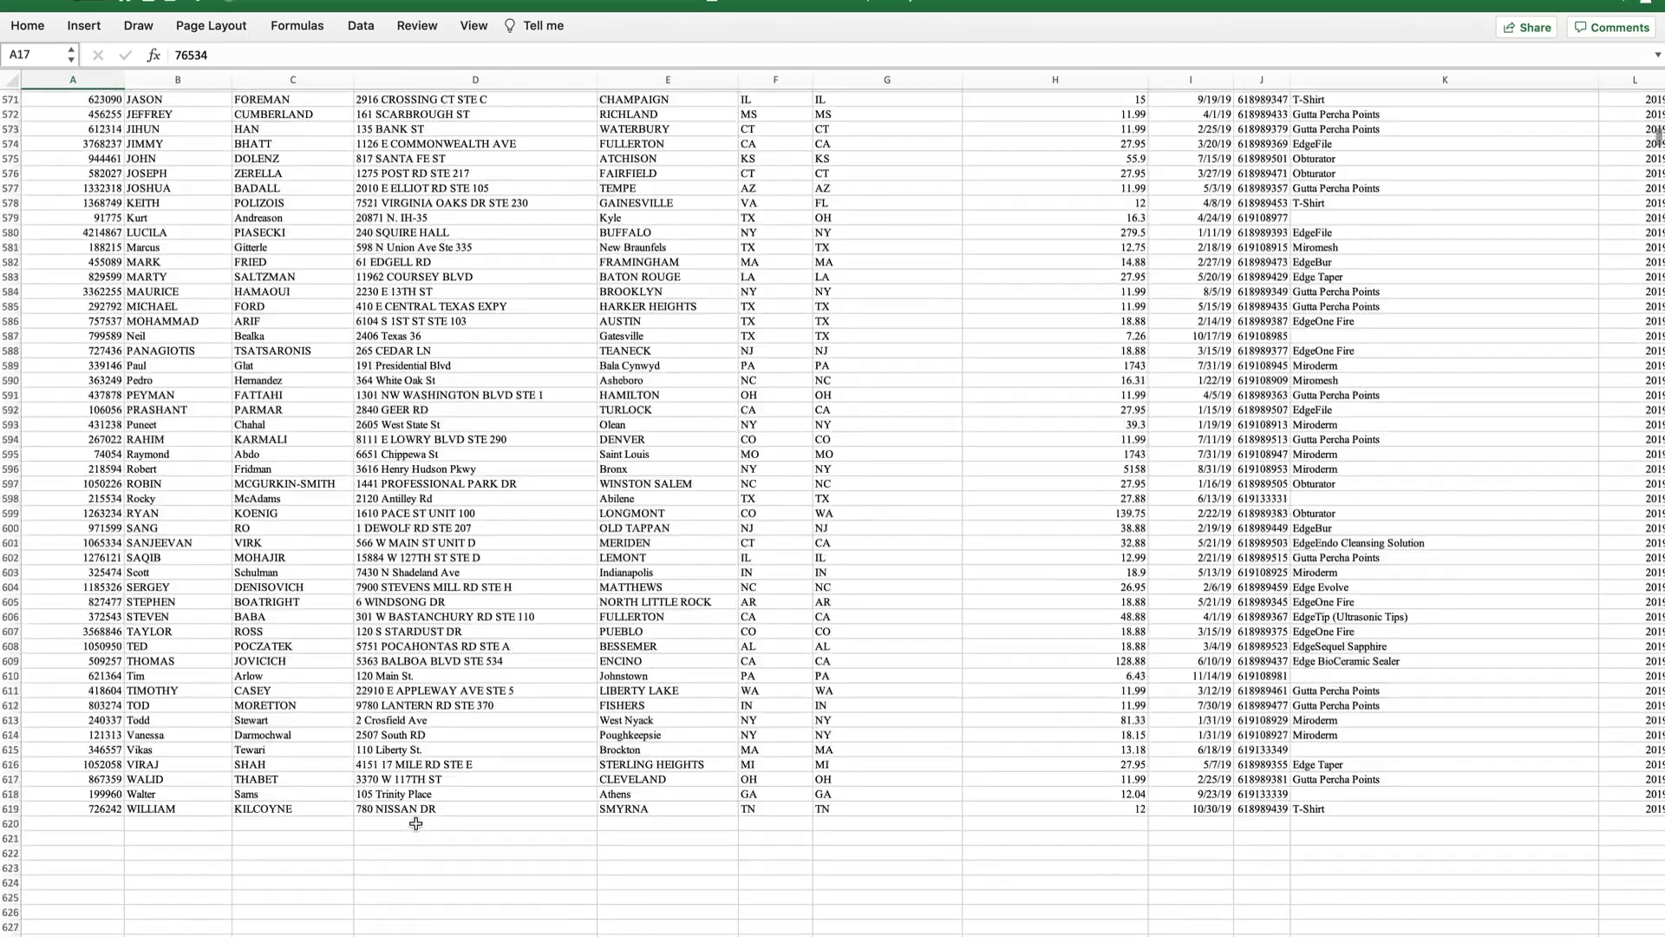
click(239, 807)
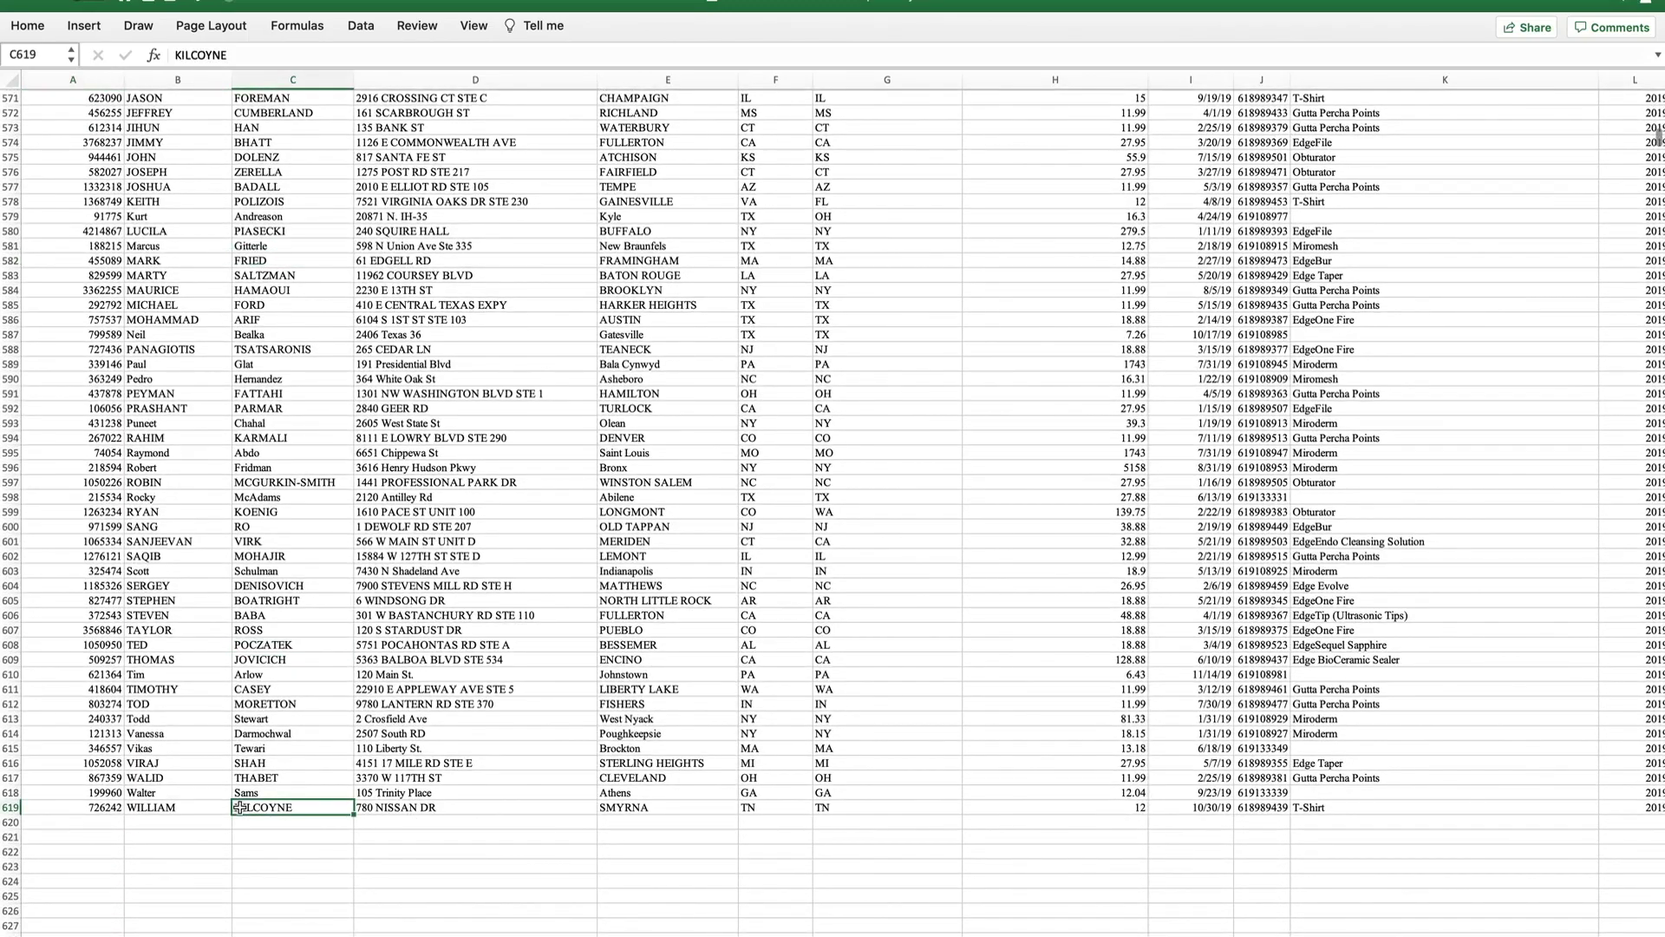
scroll(705, 640, down, 7)
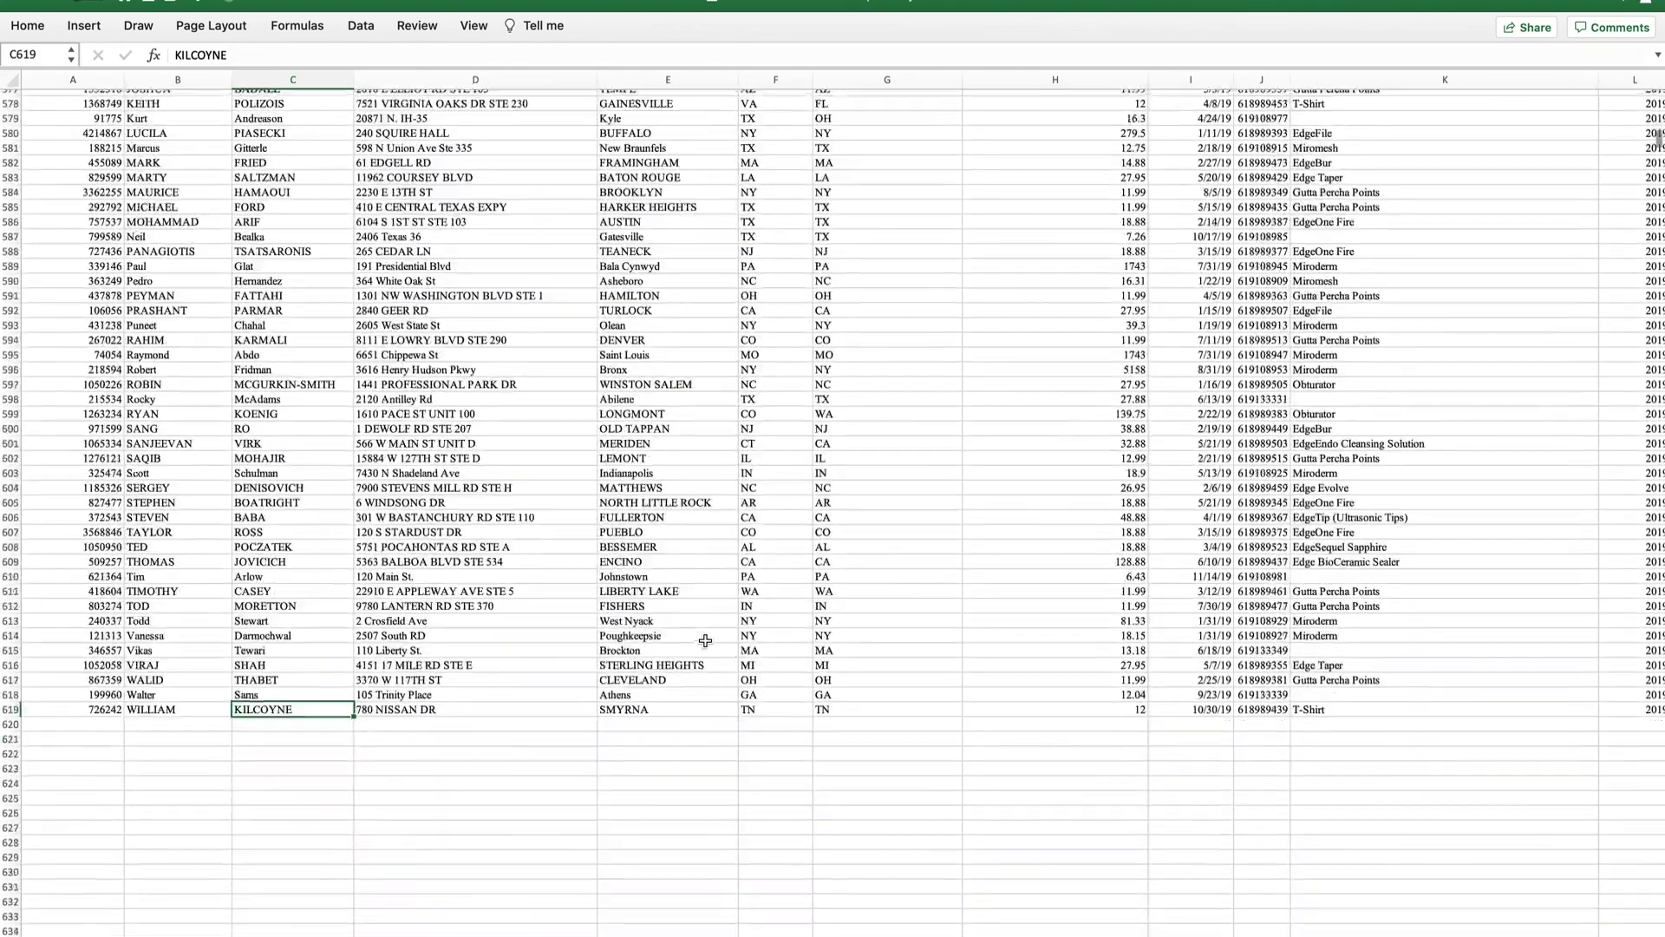
scroll(376, 621, up, 8)
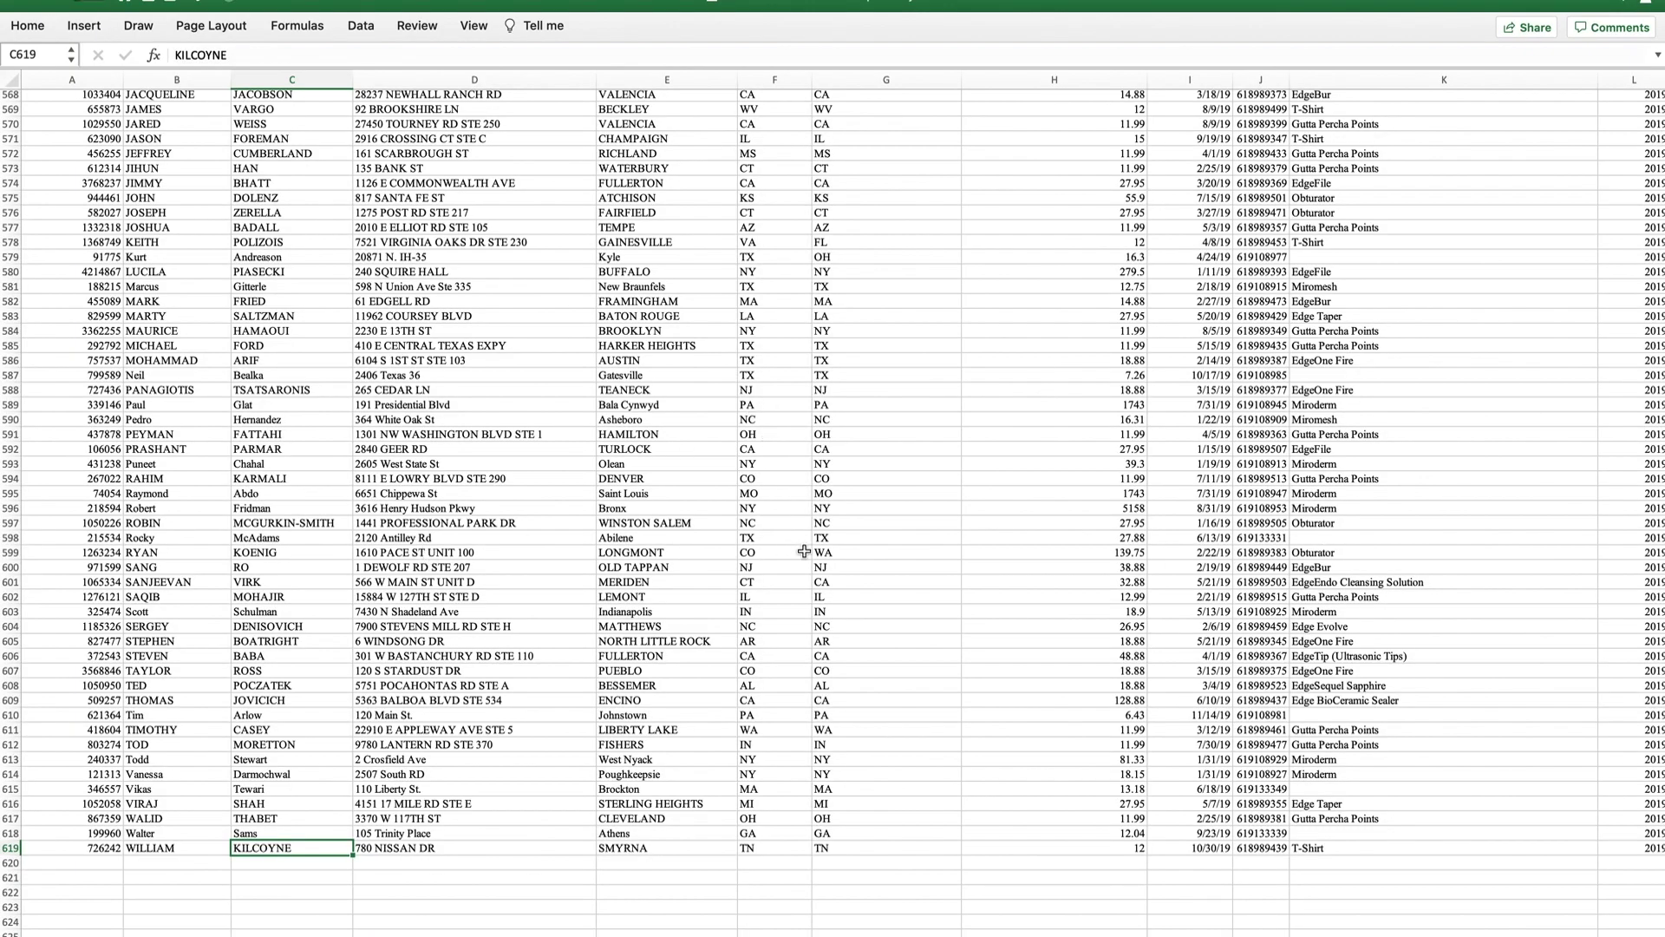
scroll(804, 551, up, 20)
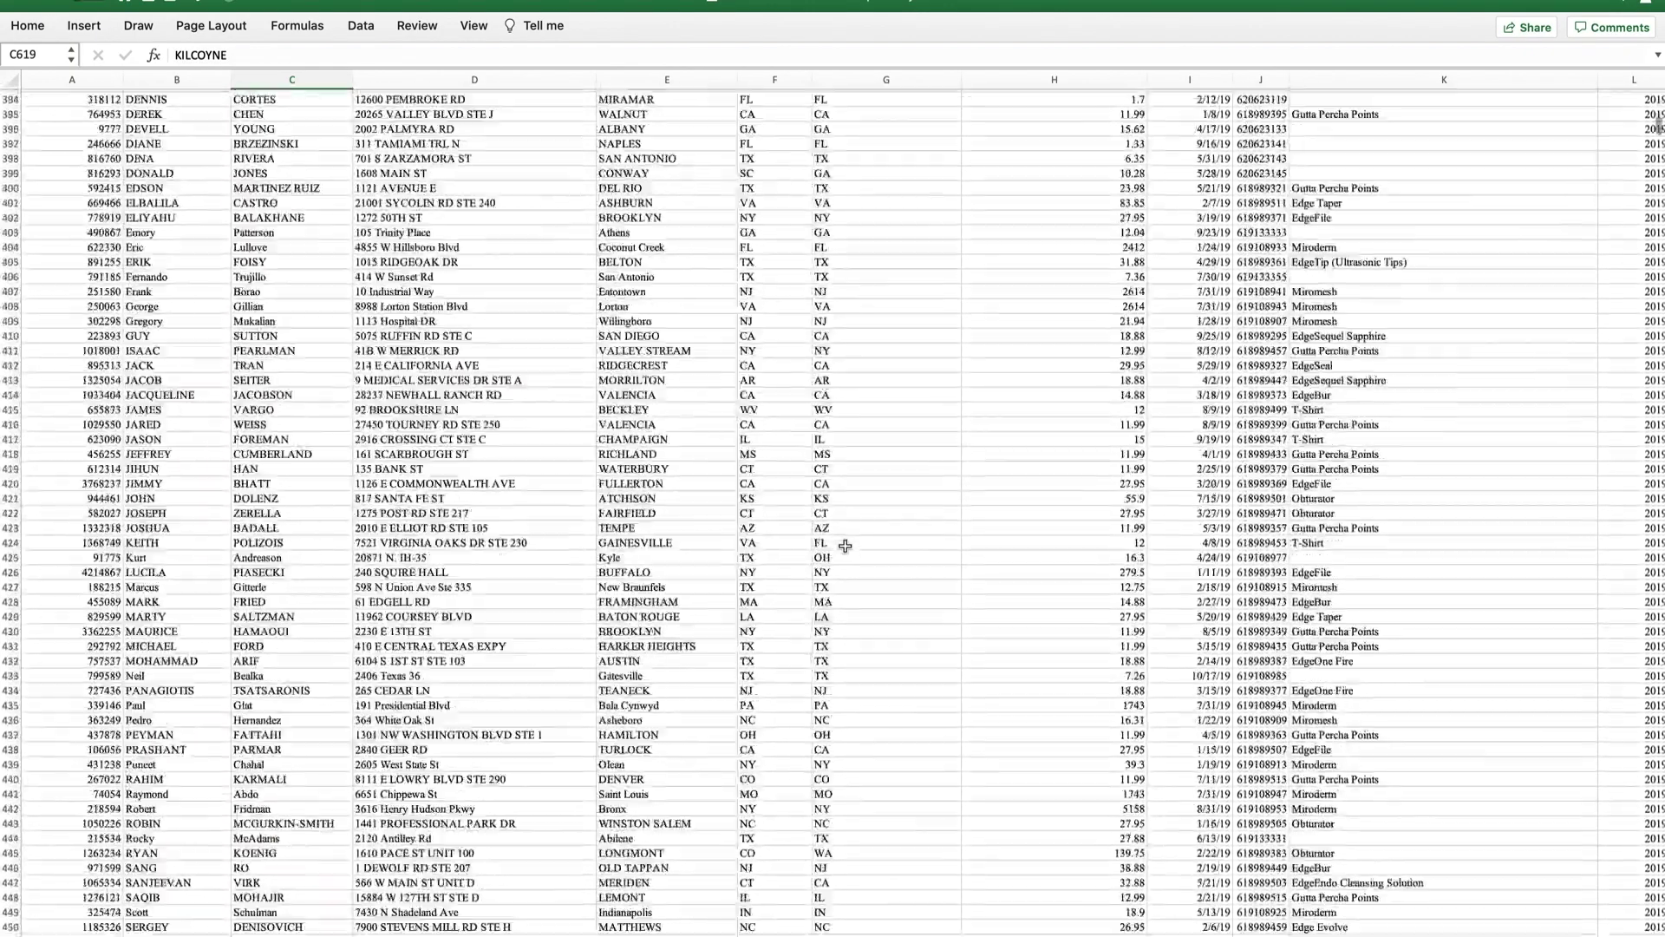
scroll(844, 546, down, 20)
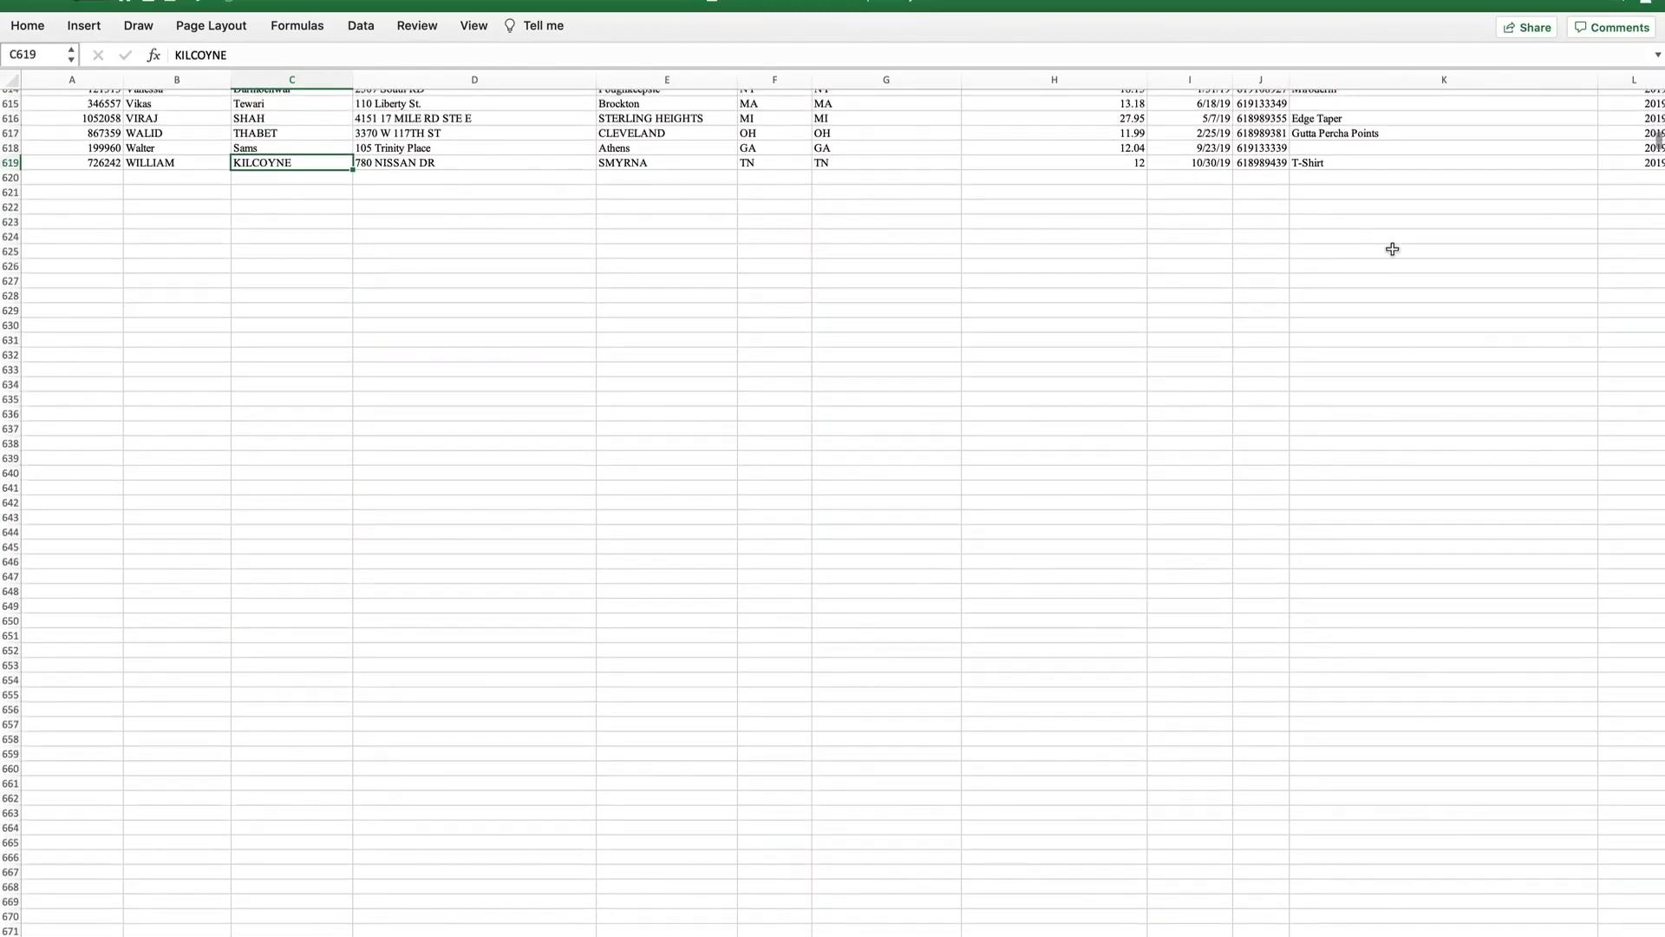
mouse_move(1657, 143)
mouse_down()
mouse_move(1657, 227)
mouse_move(1657, 104)
mouse_move(1661, 184)
mouse_move(1659, 163)
mouse_up()
scroll(483, 469, down, 7)
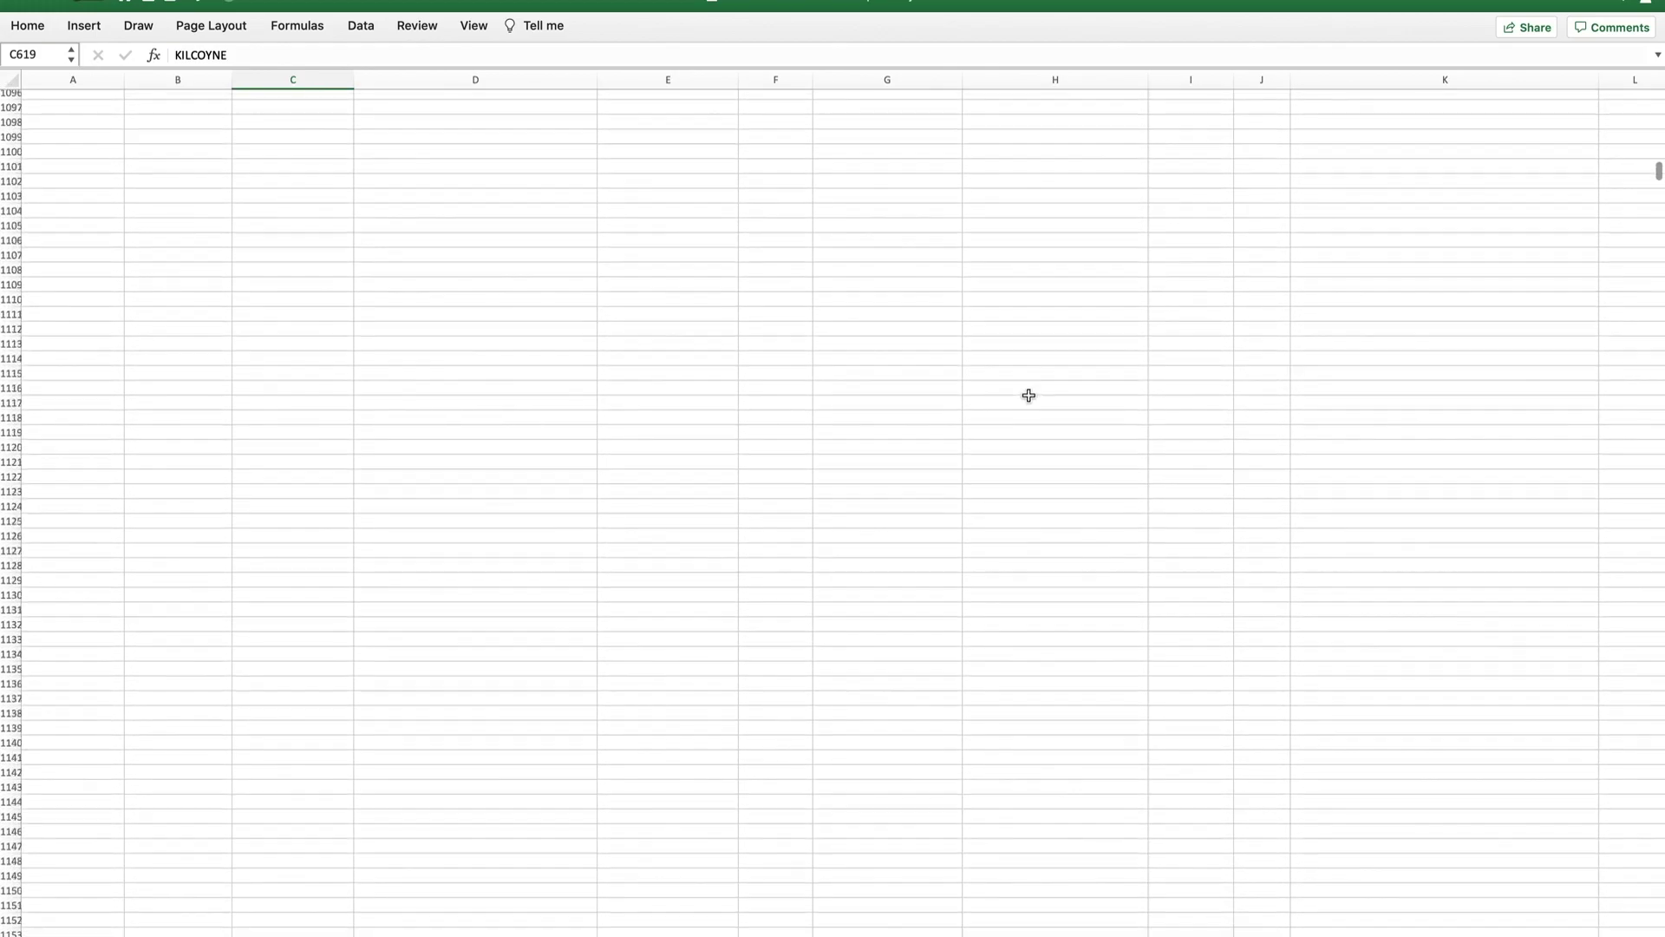
scroll(701, 428, up, 20)
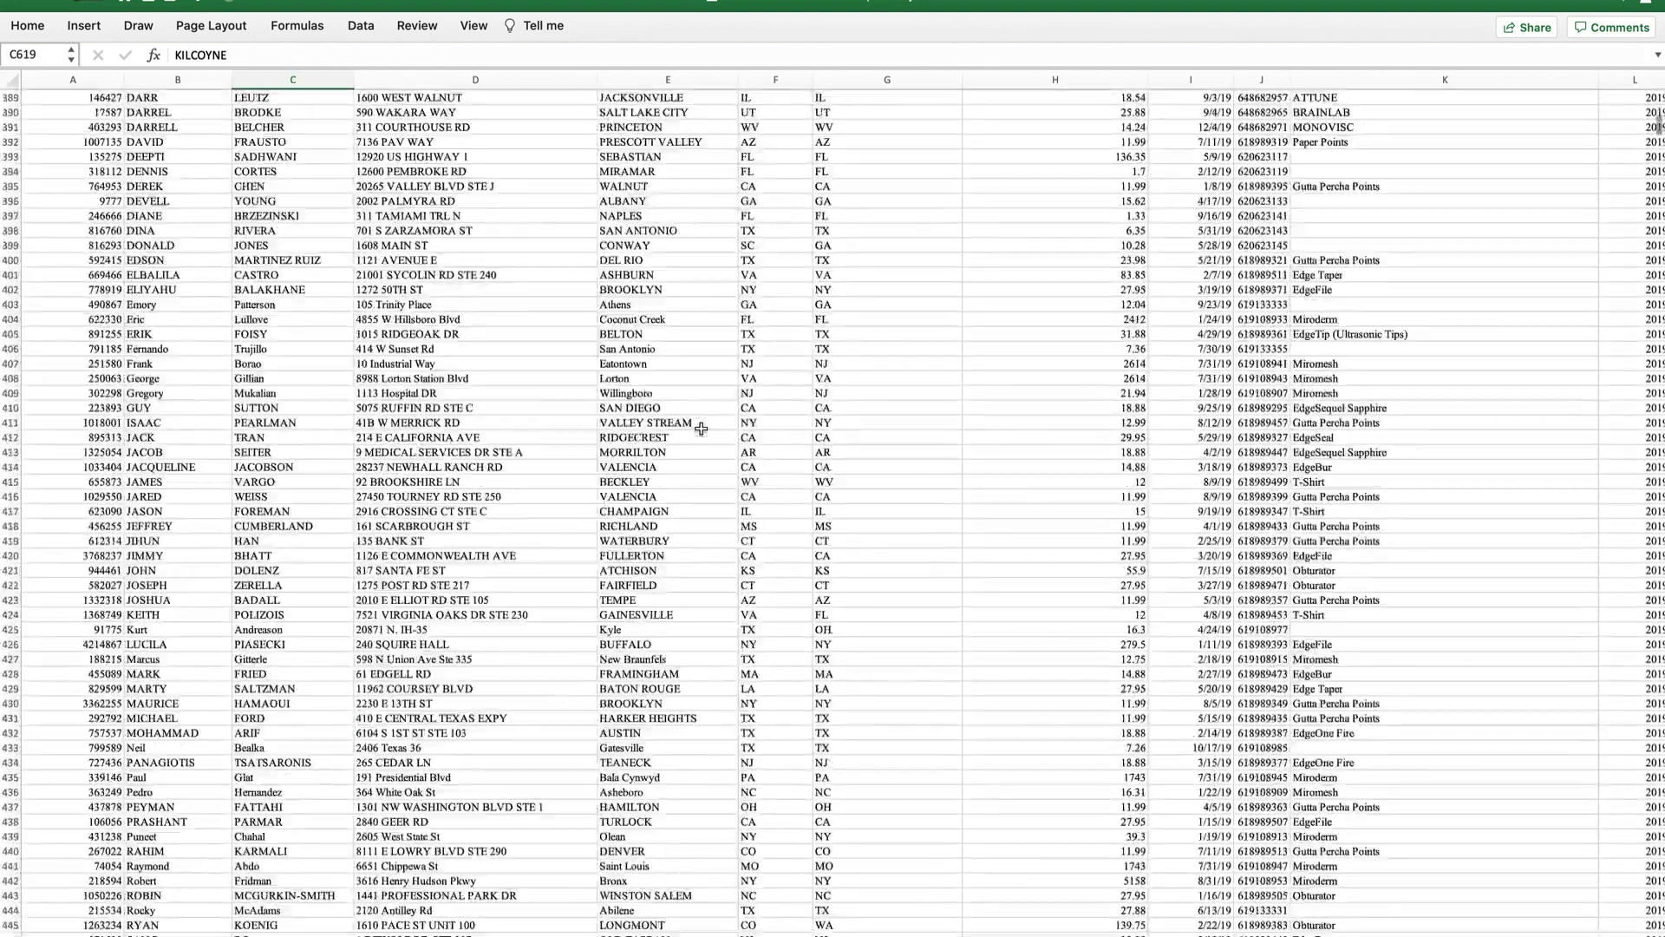
scroll(700, 428, down, 20)
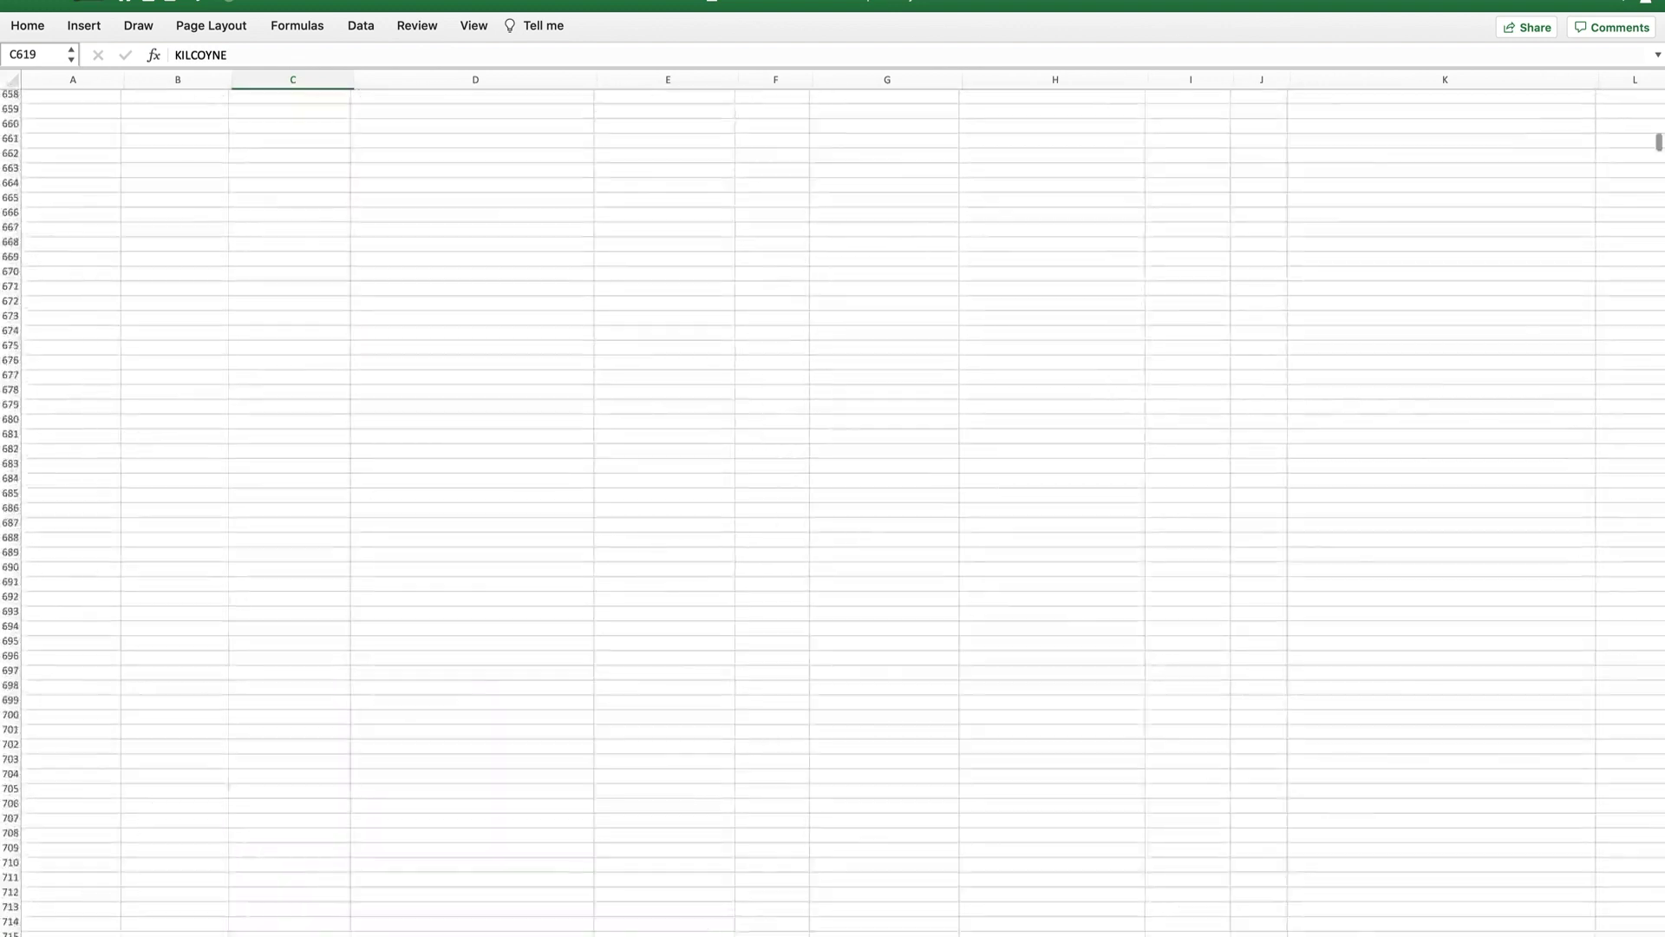
scroll(564, 573, up, 10)
scroll(427, 535, down, 5)
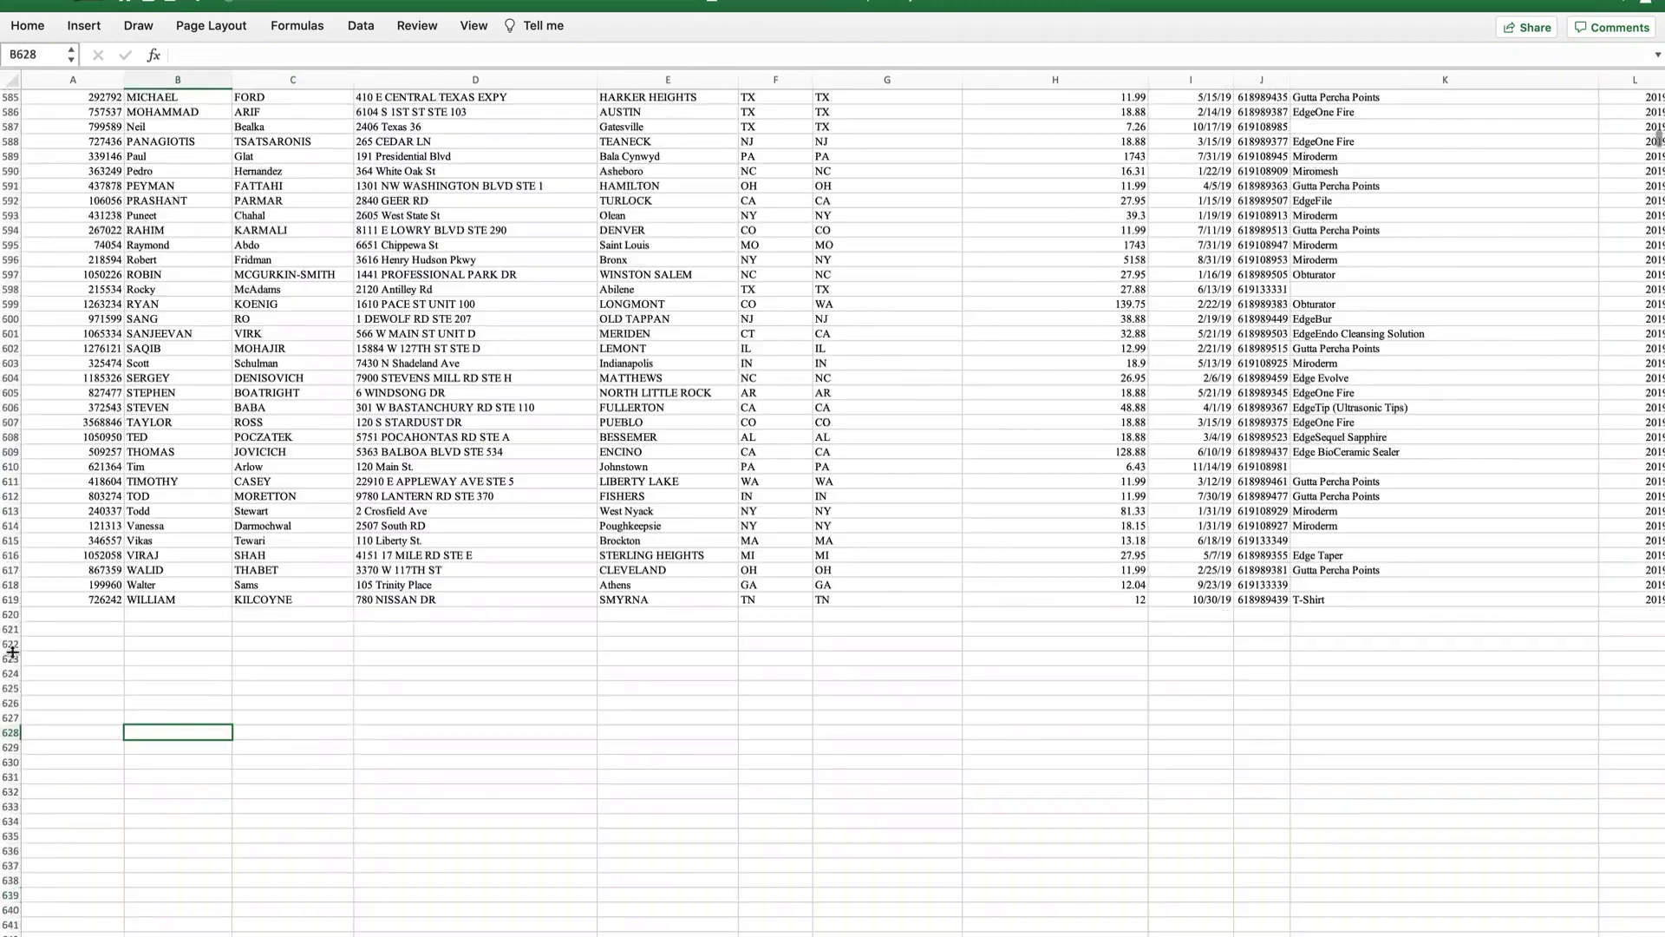
Delete every empty row from row 623 to the bottom of the sheet, below the payment data.
click(267, 720)
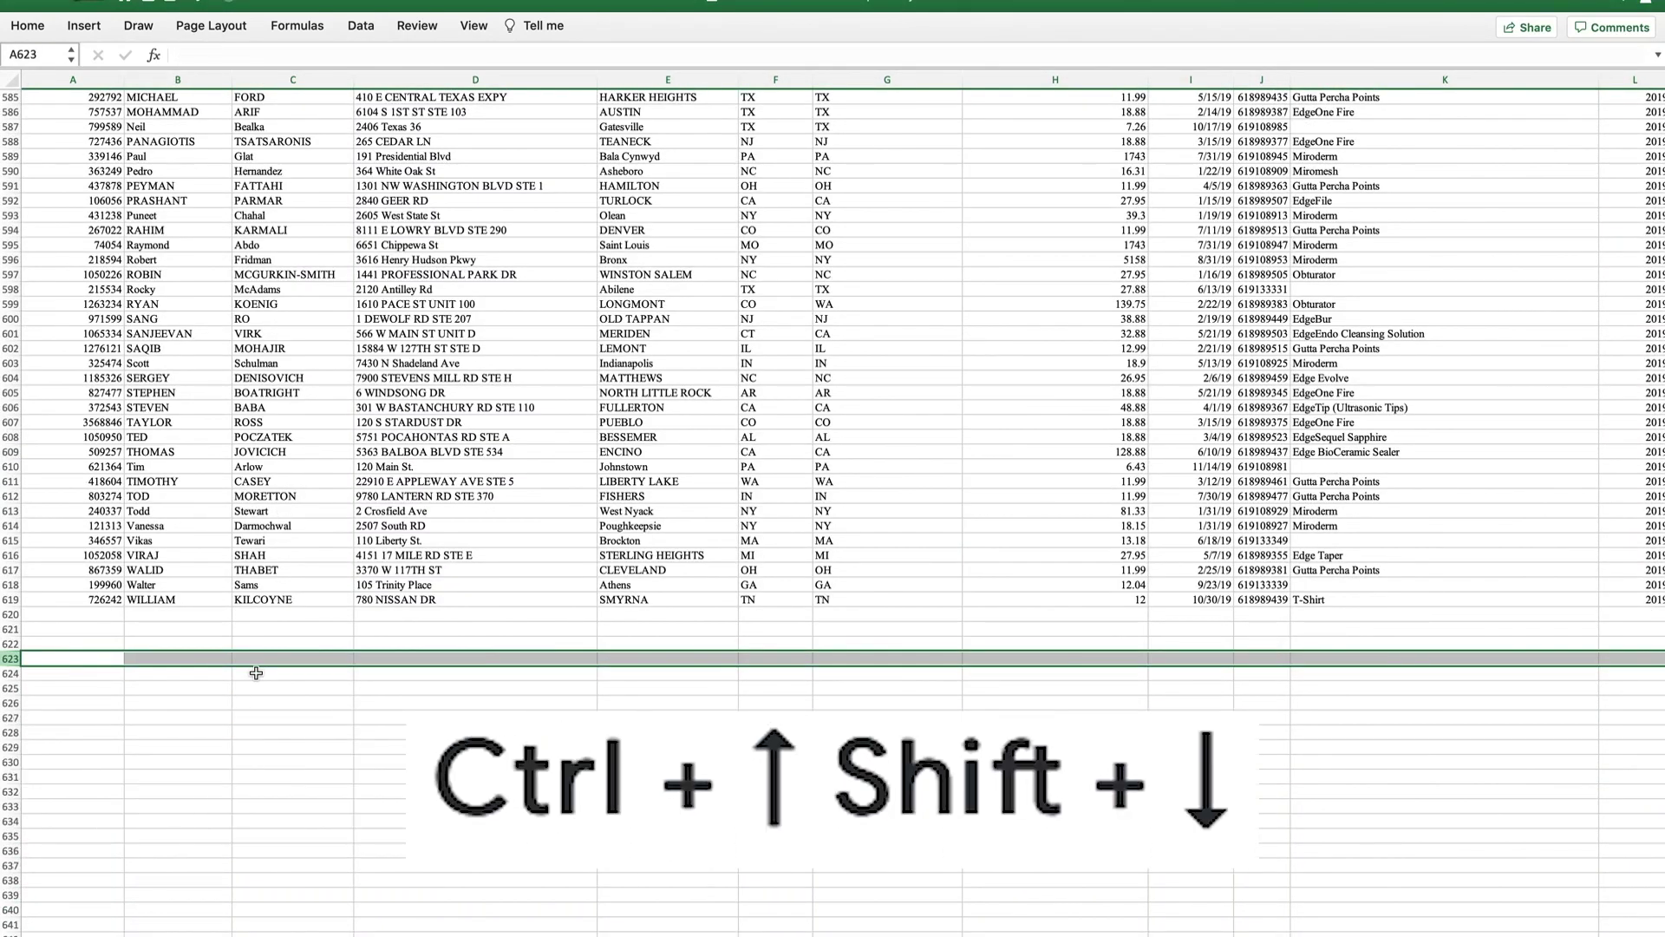
key(ctrl+shift+Down)
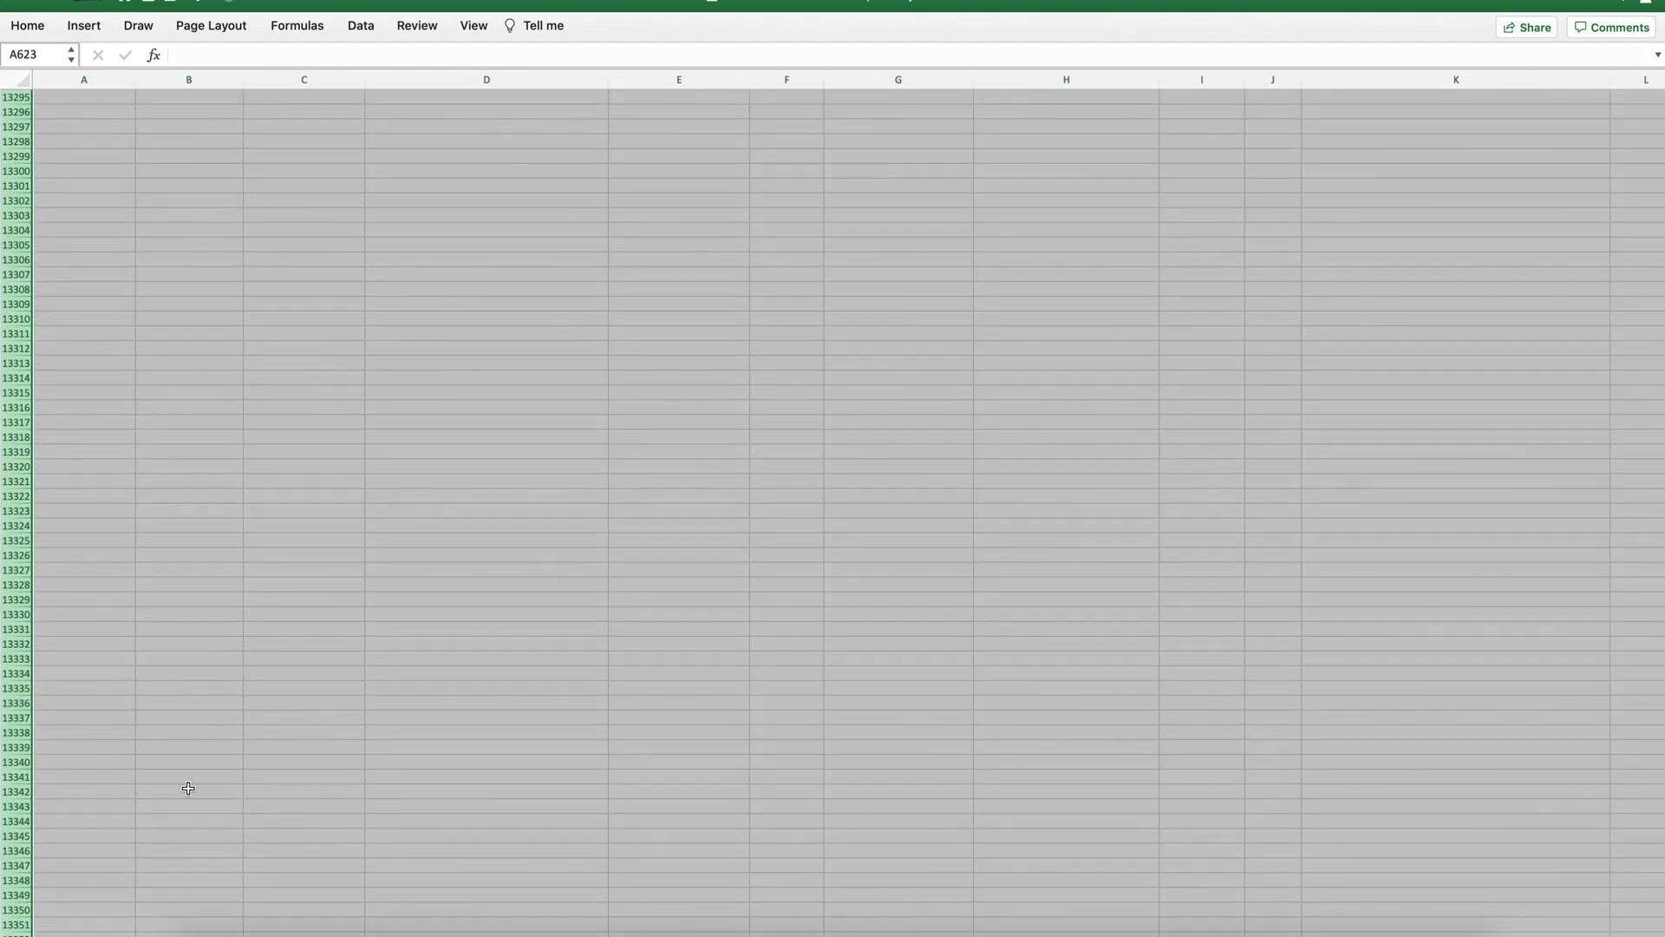
scroll(208, 643, up, 3)
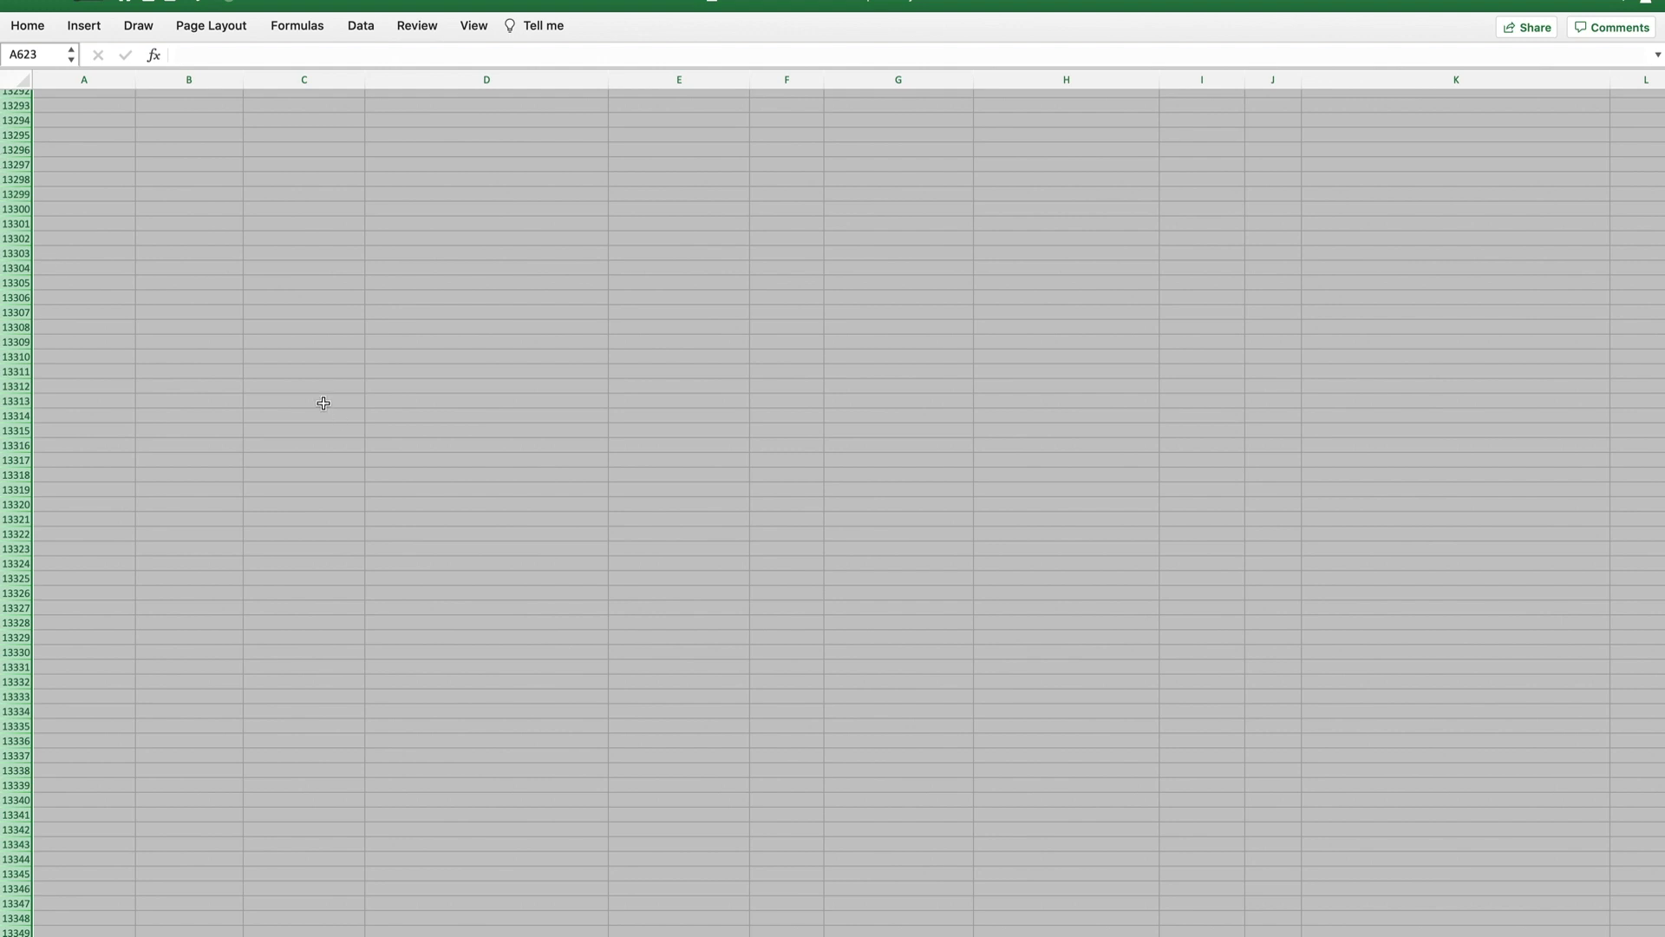
key(Delete)
click(659, 440)
scroll(855, 605, up, 15)
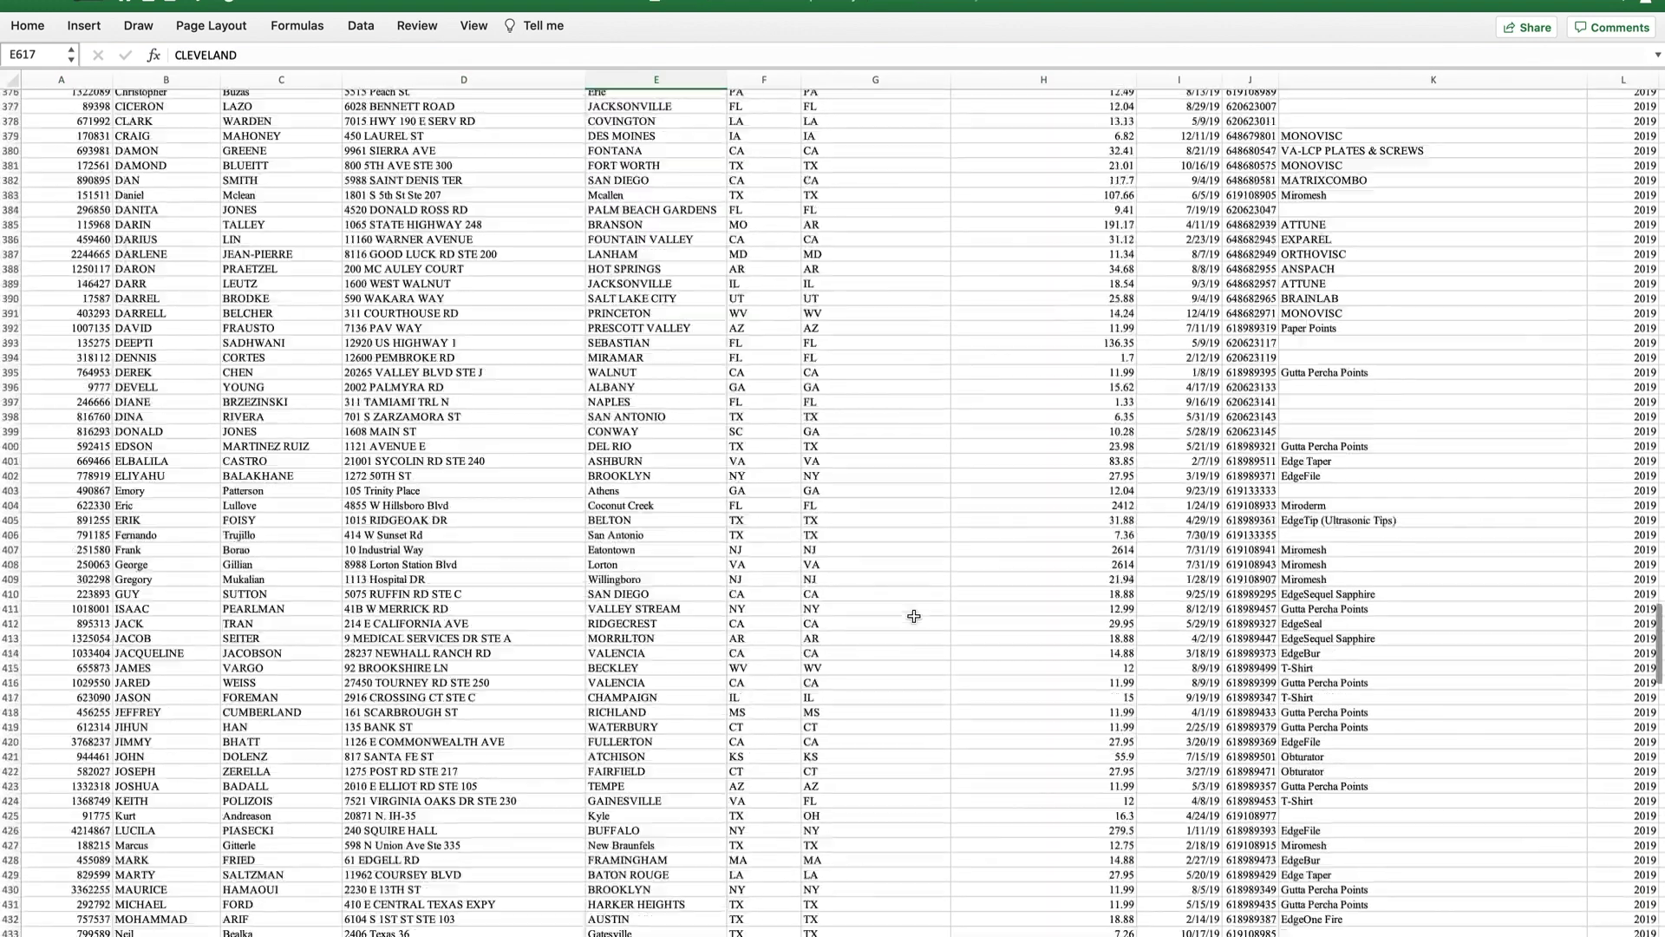
scroll(915, 616, up, 20)
click(842, 851)
scroll(347, 915, right, 5)
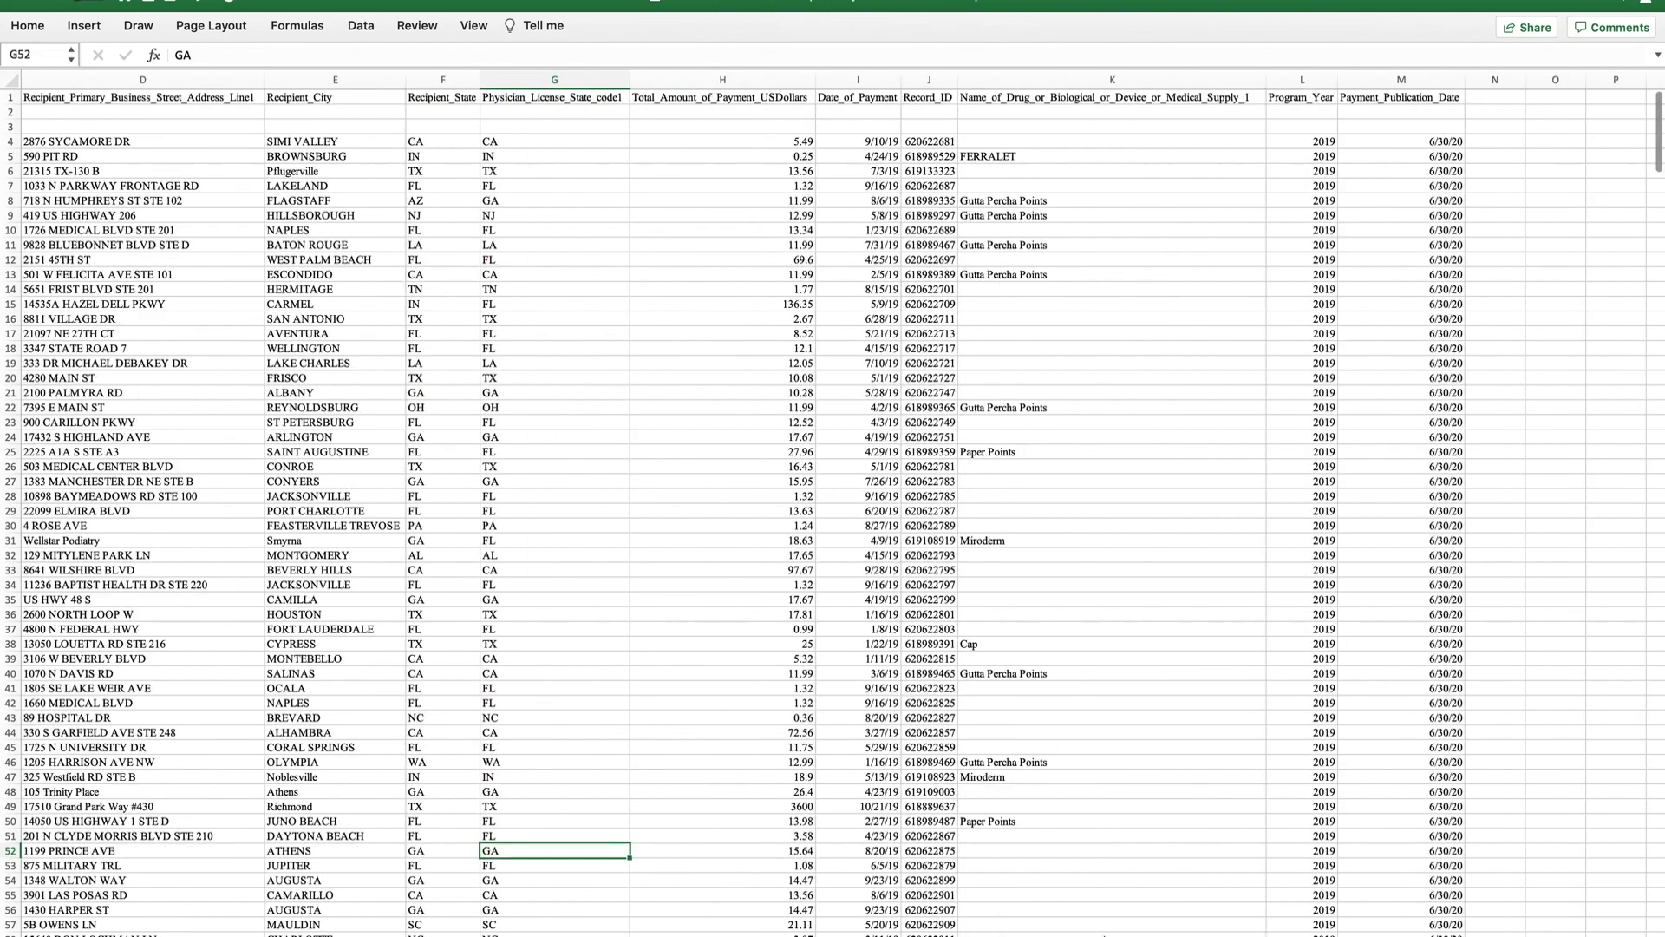
scroll(348, 916, left, 6)
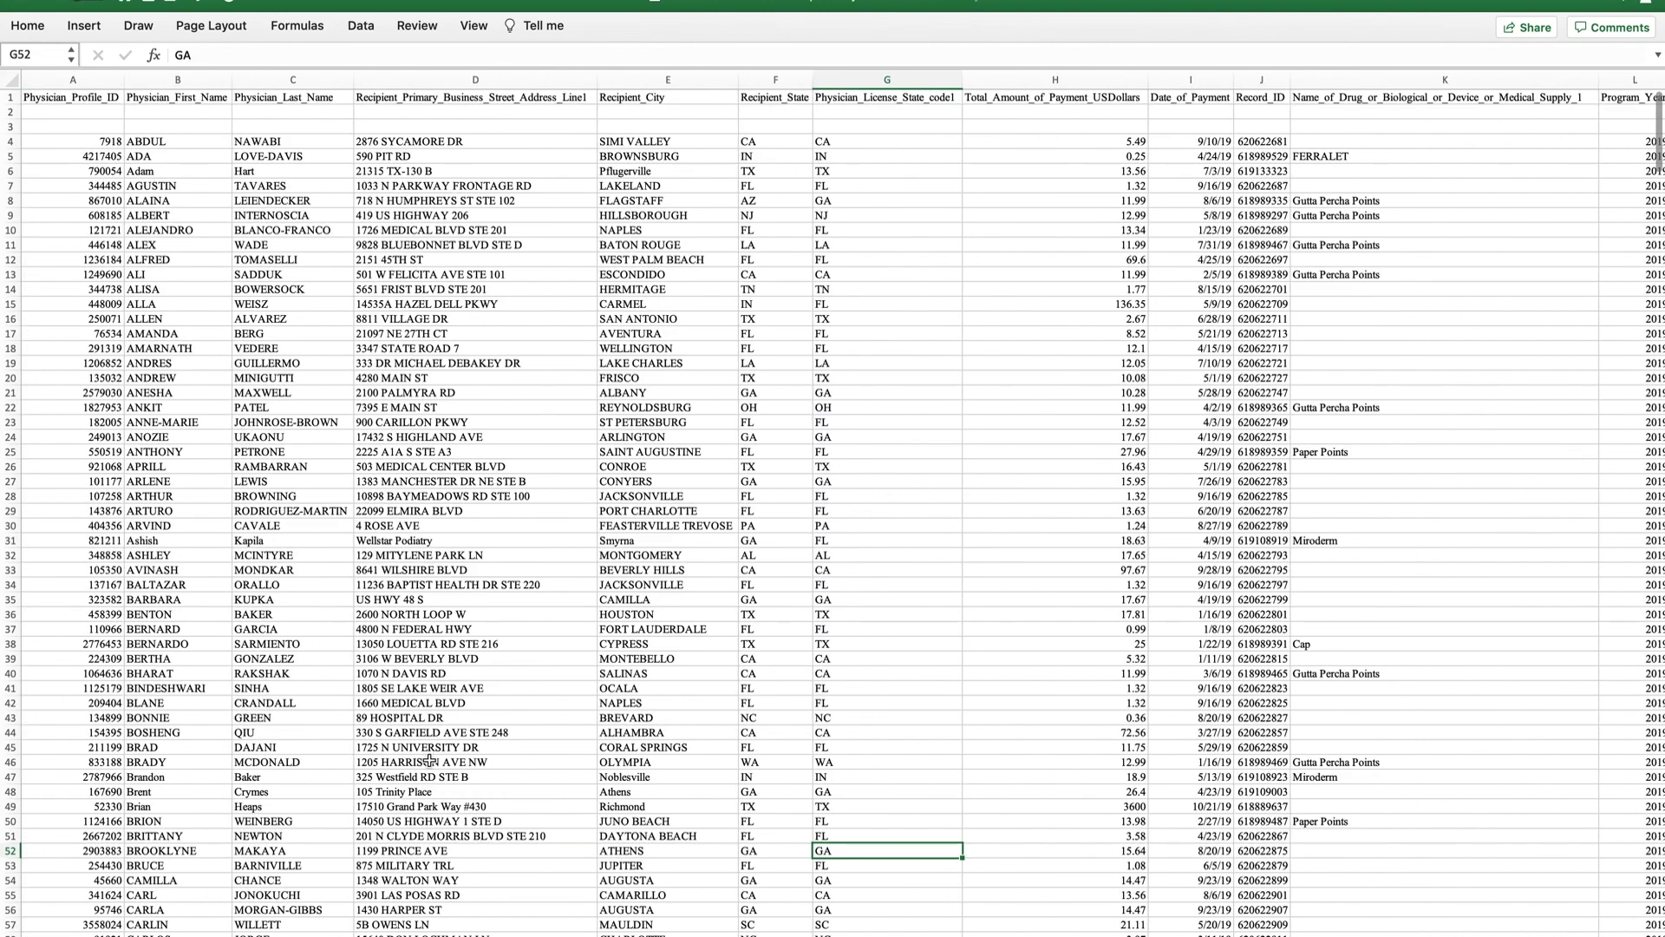
Turn on filter arrows for the whole header row.
click(40, 96)
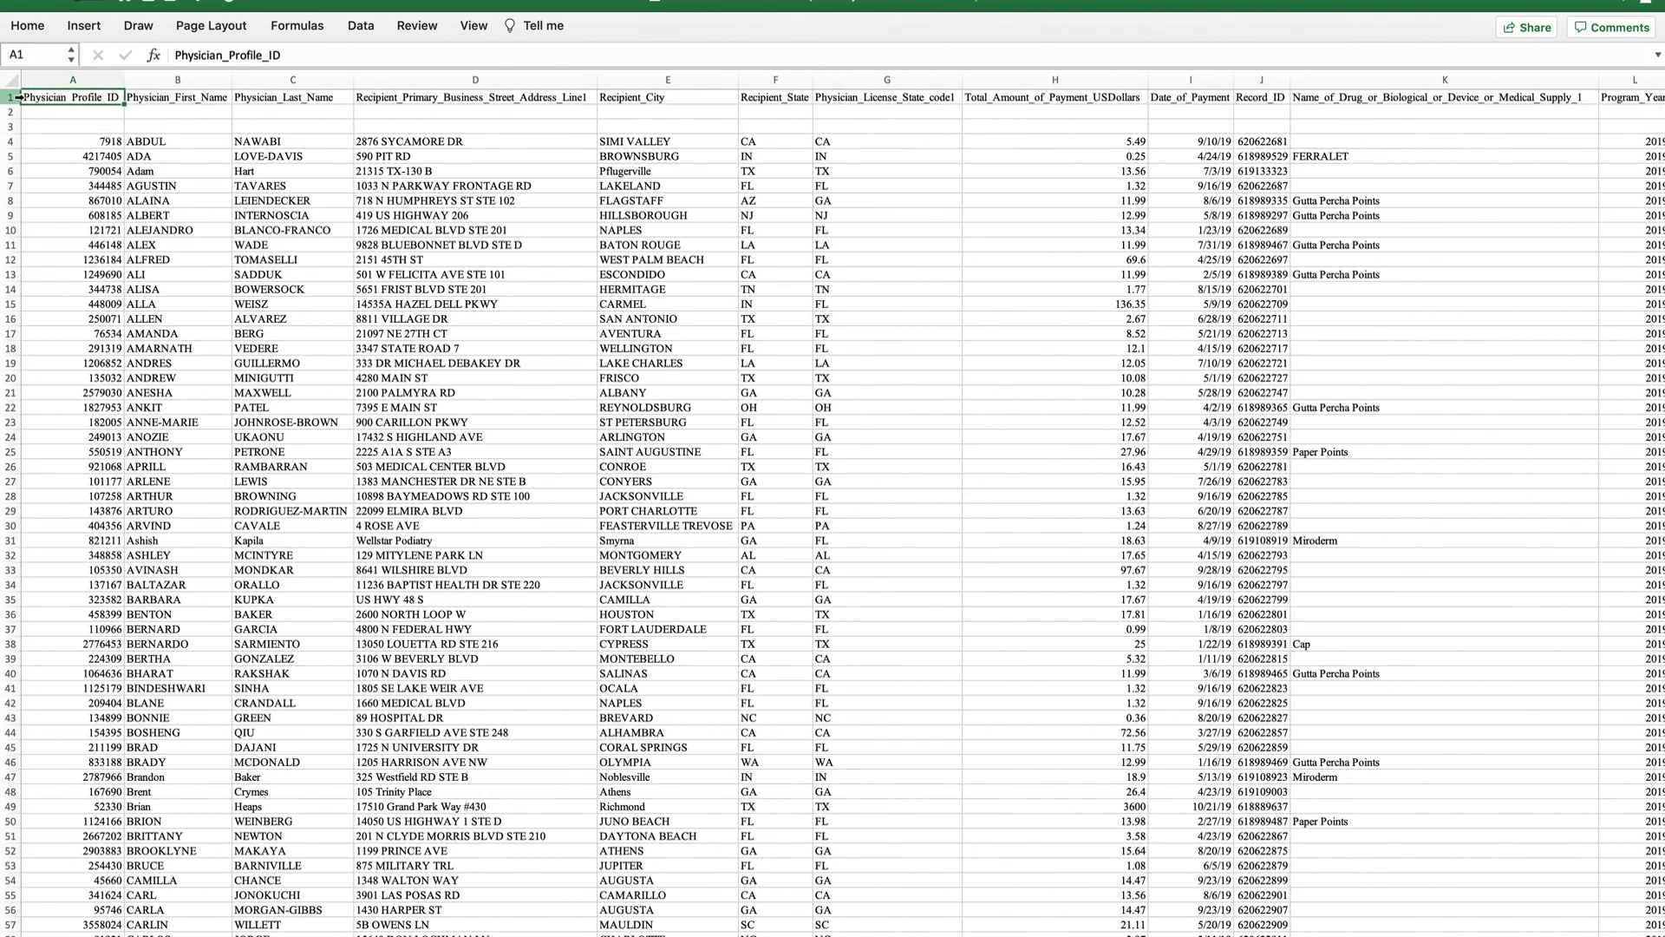
key(shift+space)
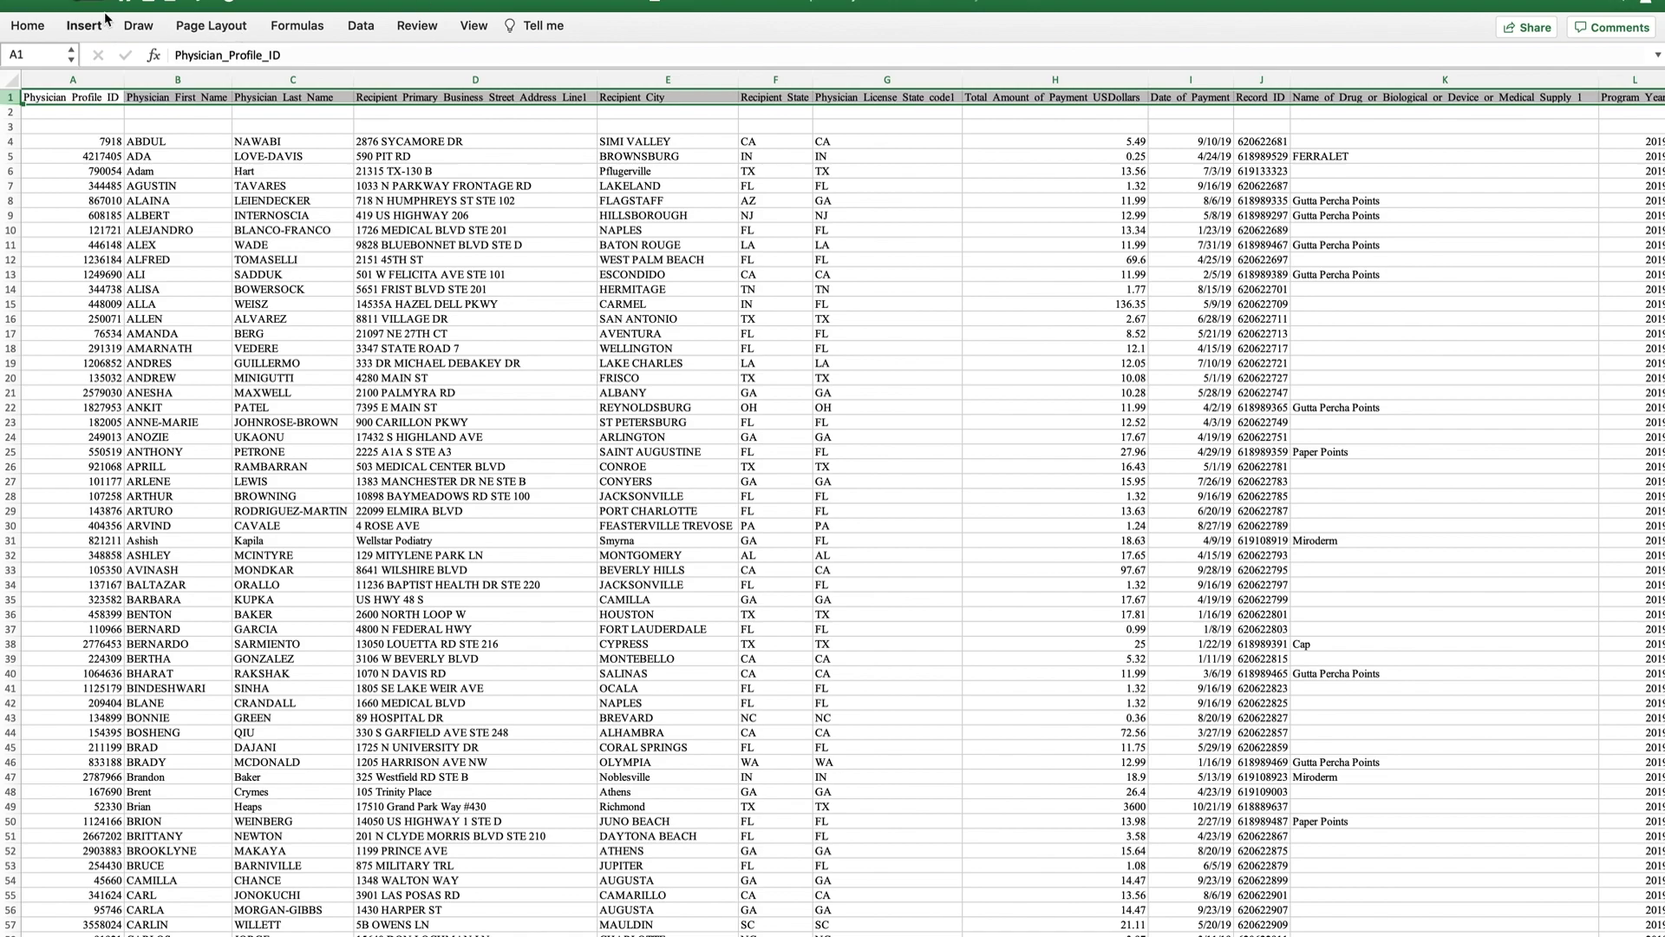
click(364, 26)
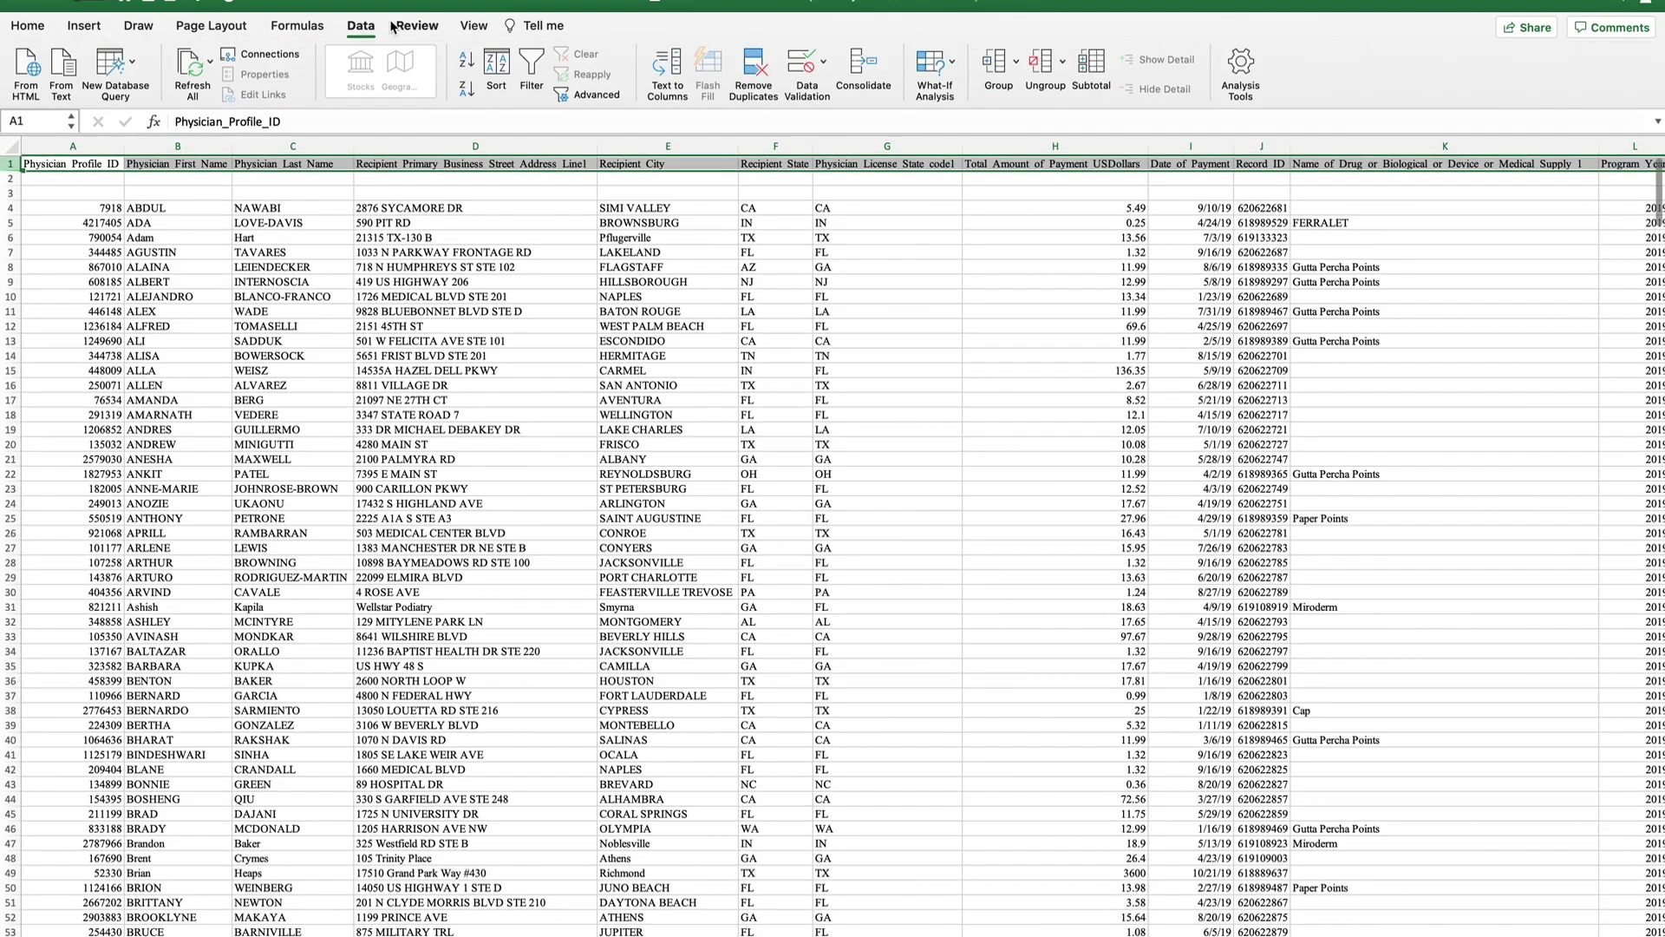
click(529, 77)
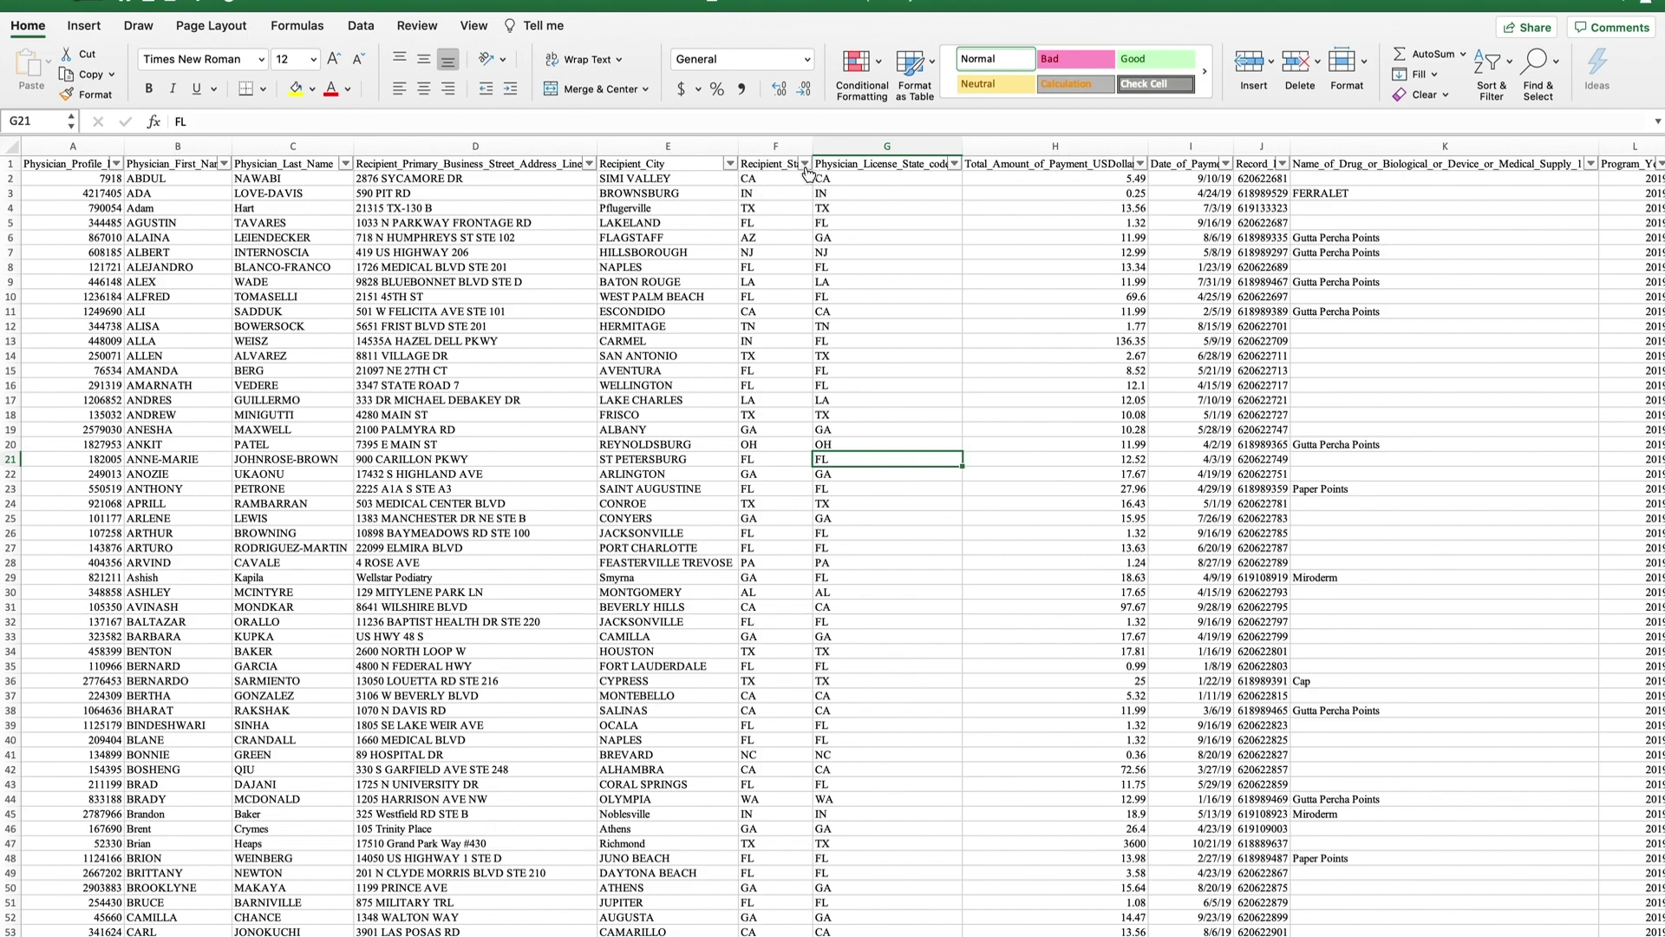
Filter Recipient_State to show only FL recipients.
click(804, 165)
click(856, 369)
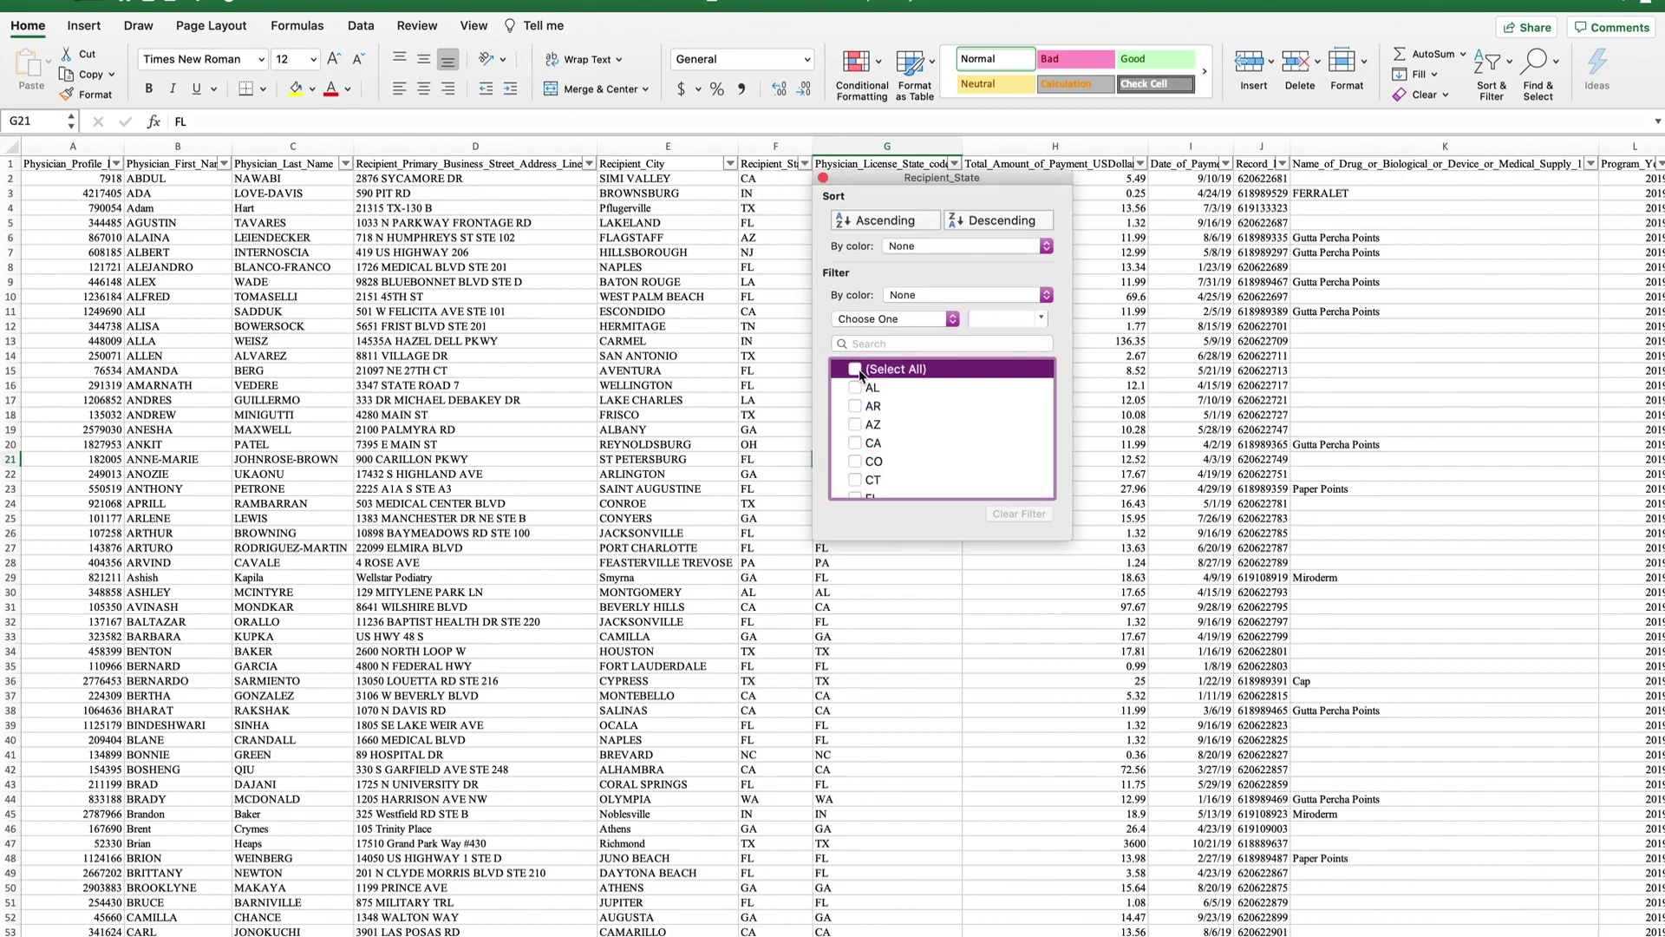
scroll(892, 438, down, 3)
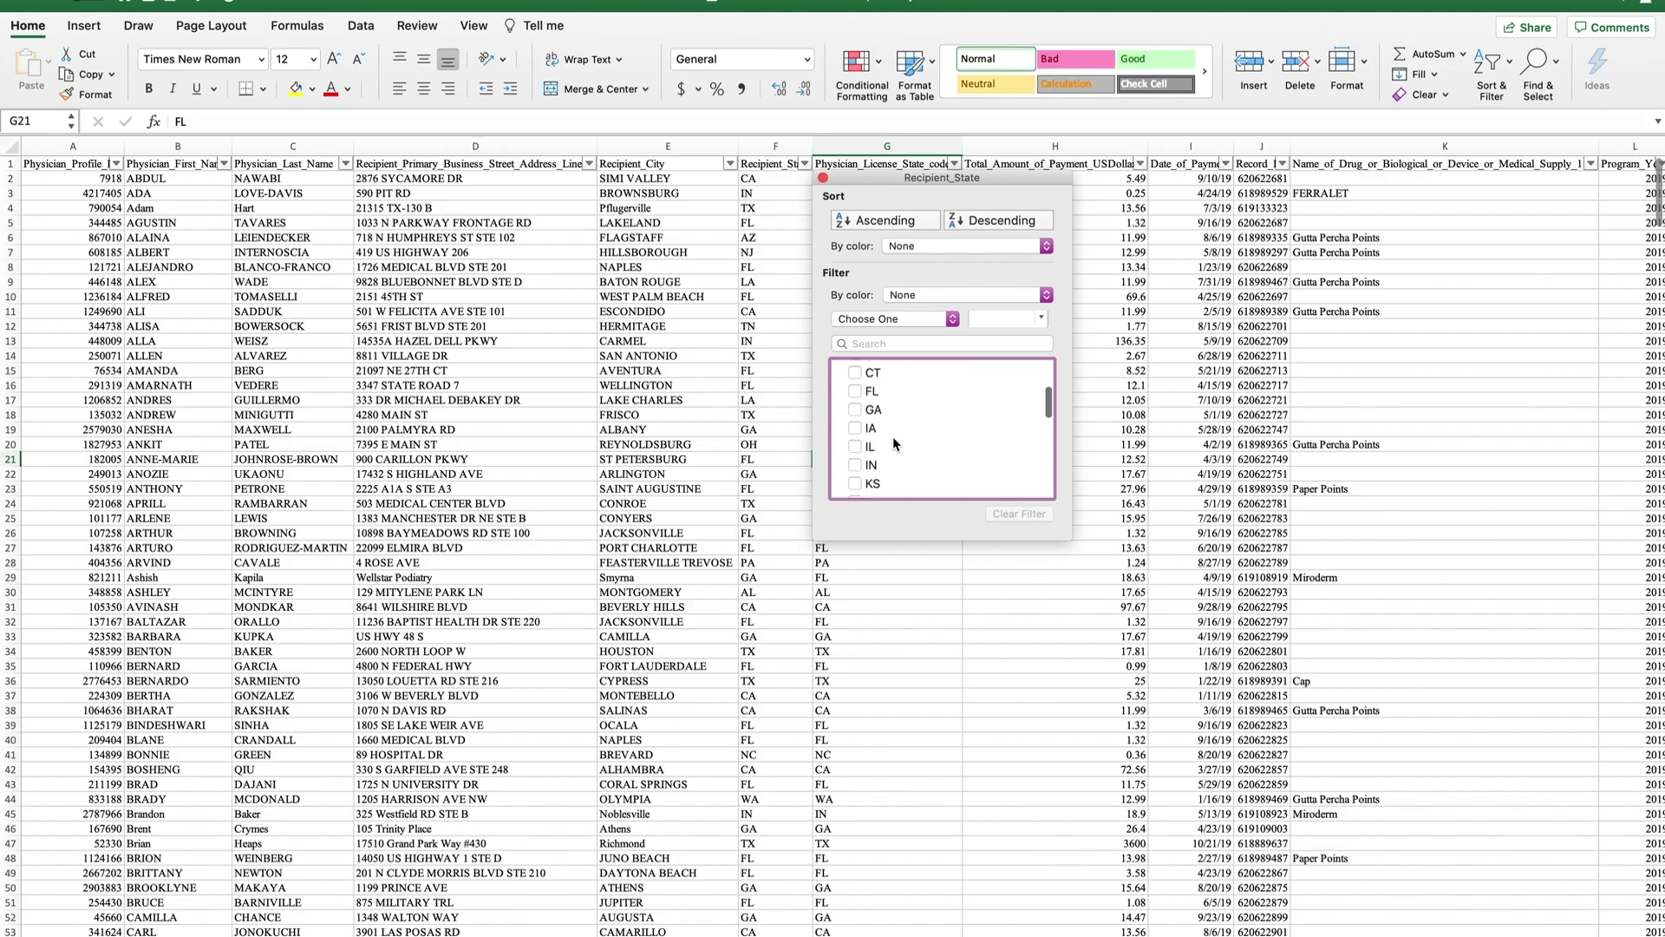
click(872, 406)
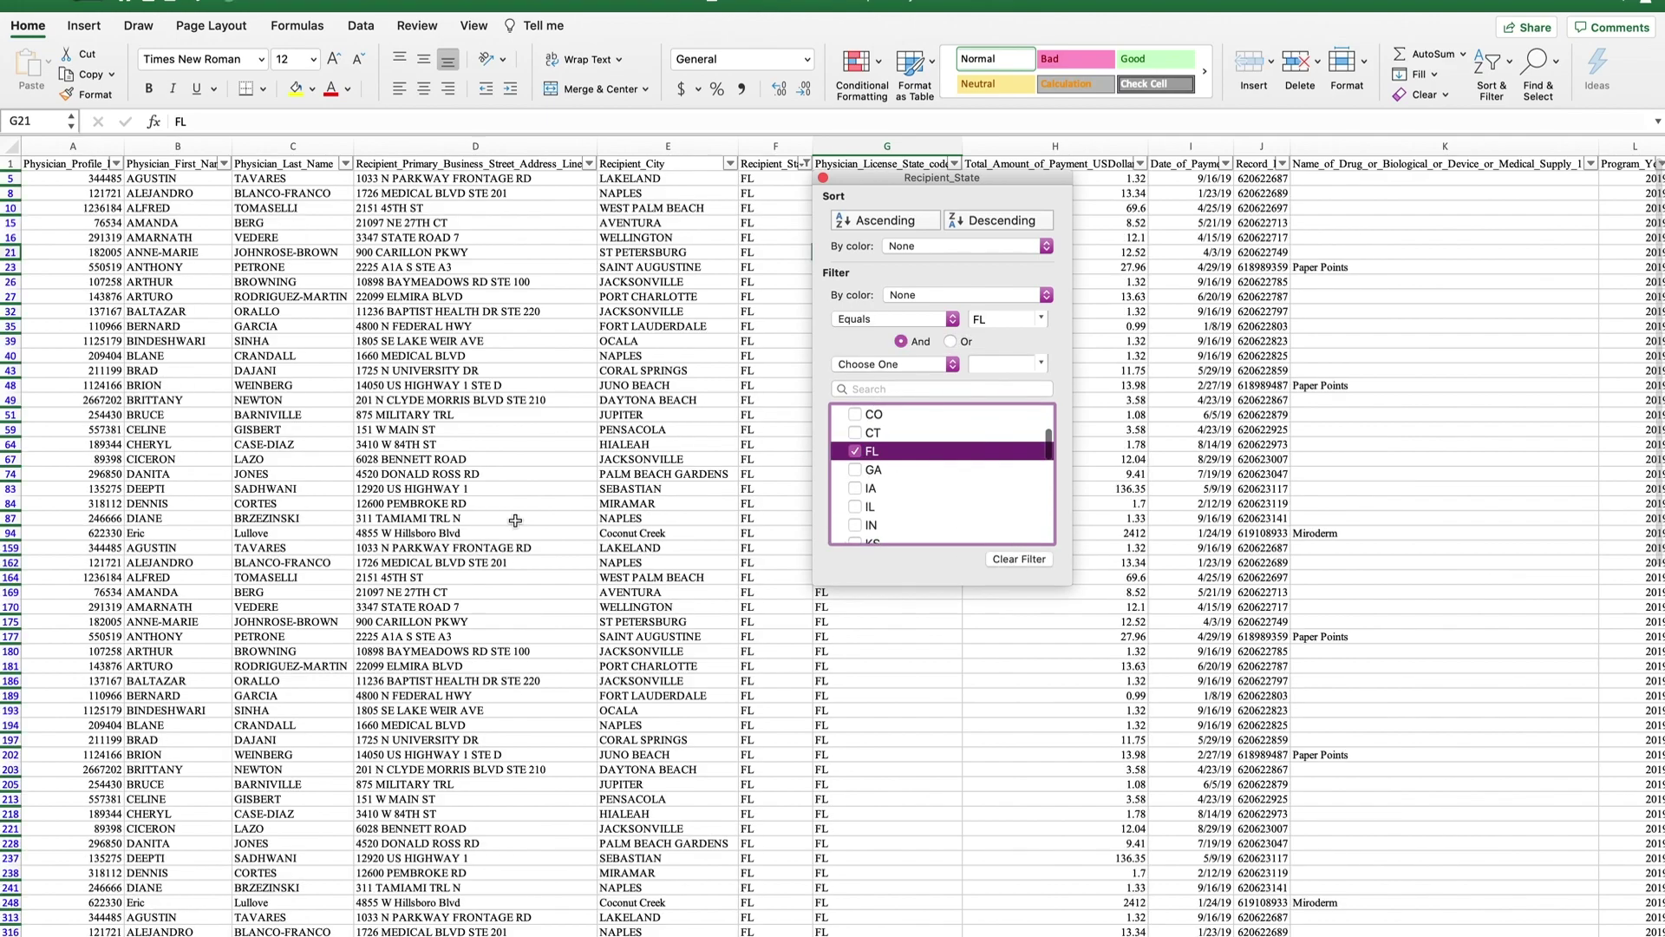
key(Escape)
Remove the FL filter by selecting all states again in Recipient_State.
scroll(749, 523, down, 15)
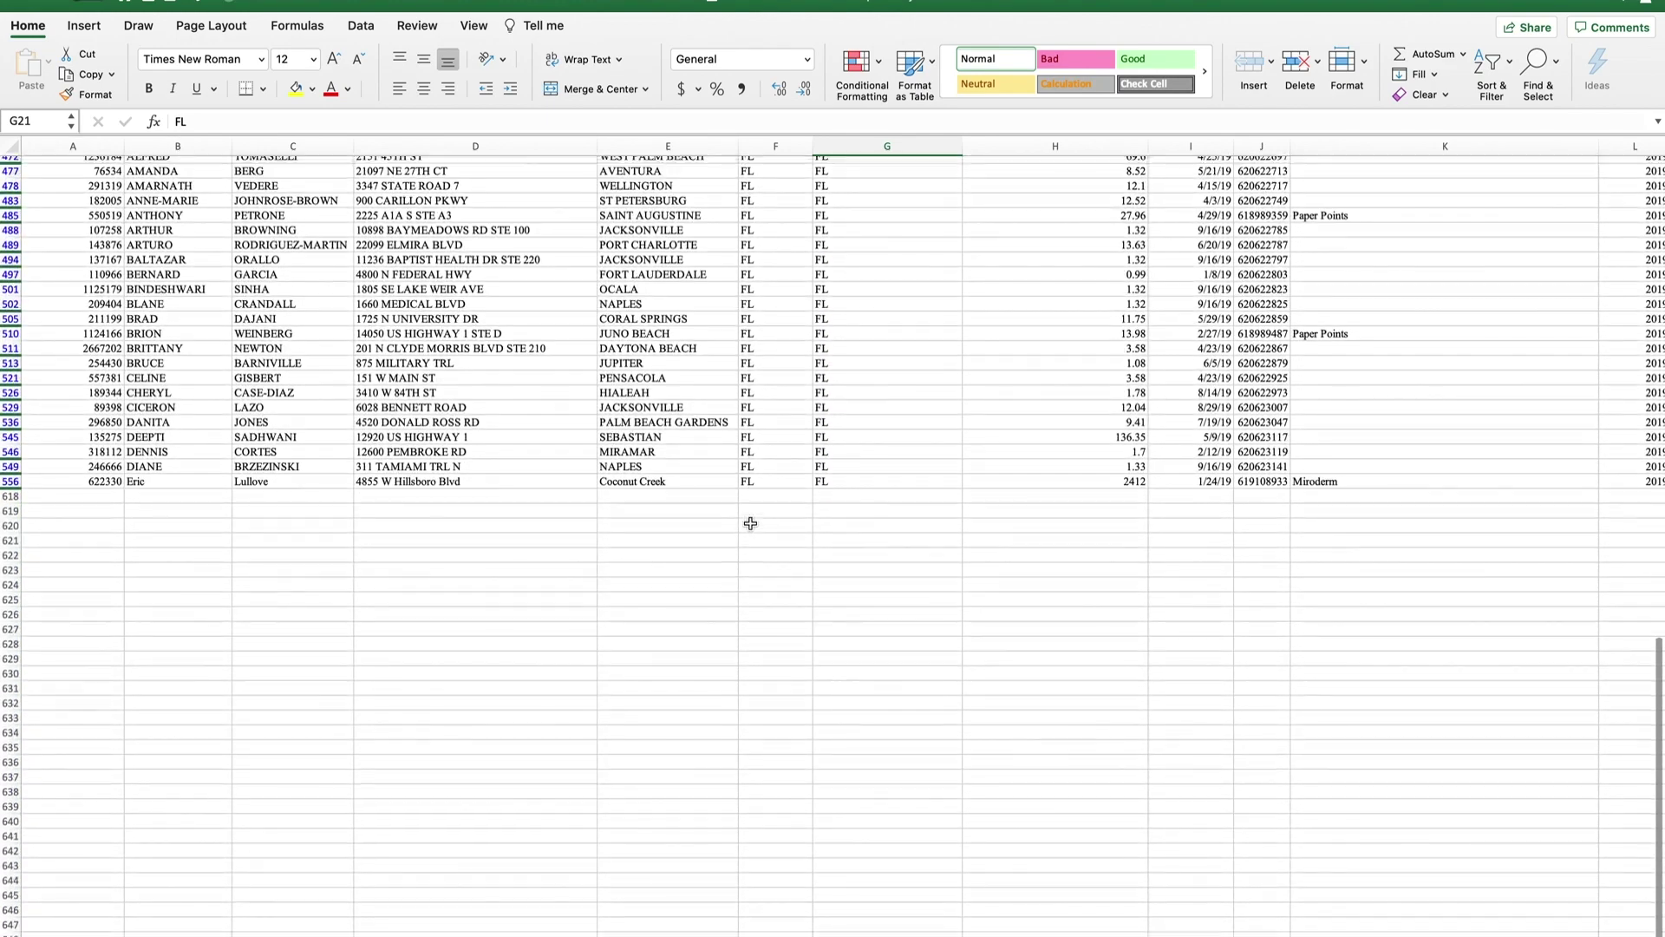
scroll(751, 520, up, 15)
click(805, 164)
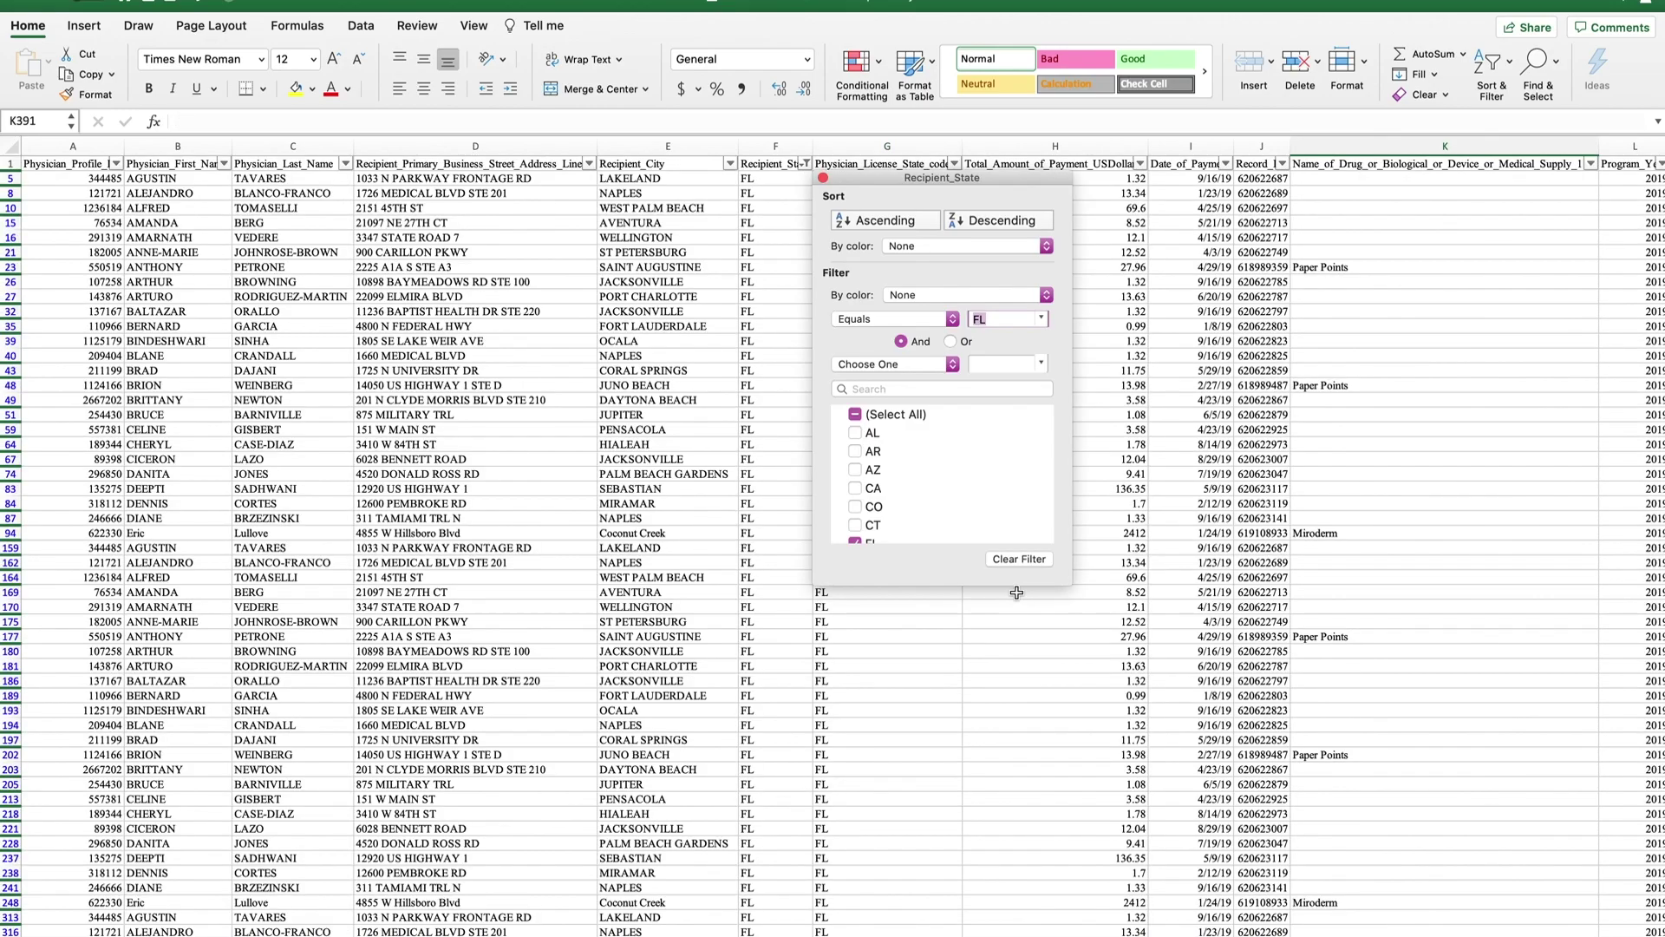
click(855, 414)
Close the filter list and inspect the repeated first names in column B, such as DAN.
key(Escape)
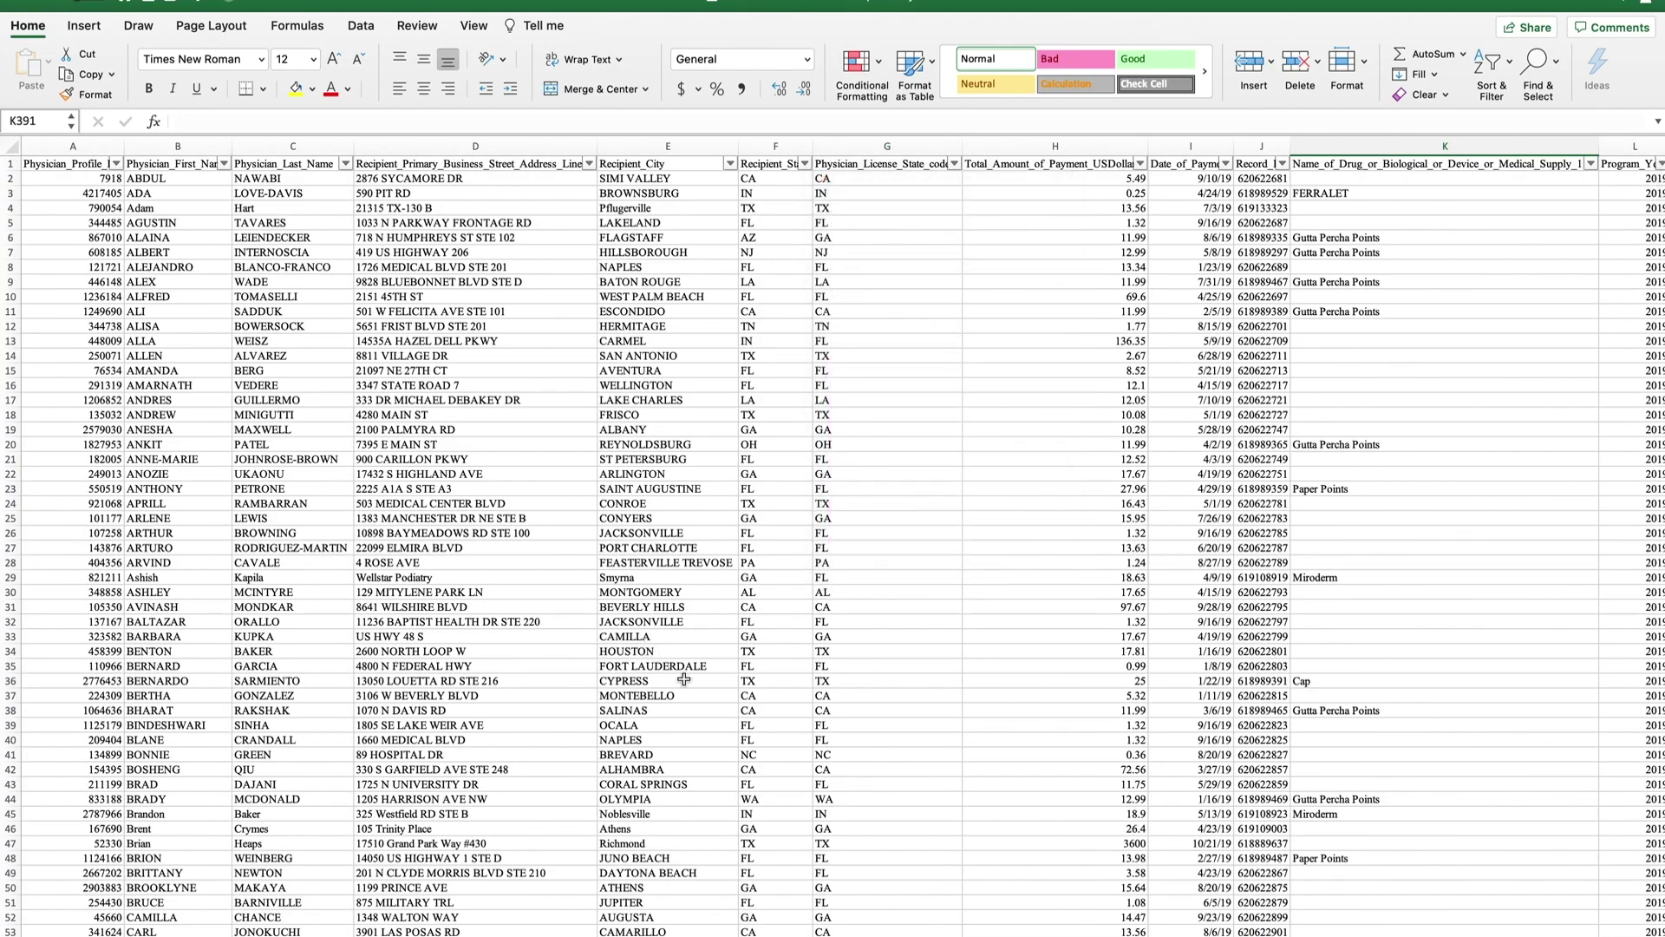
scroll(487, 483, down, 10)
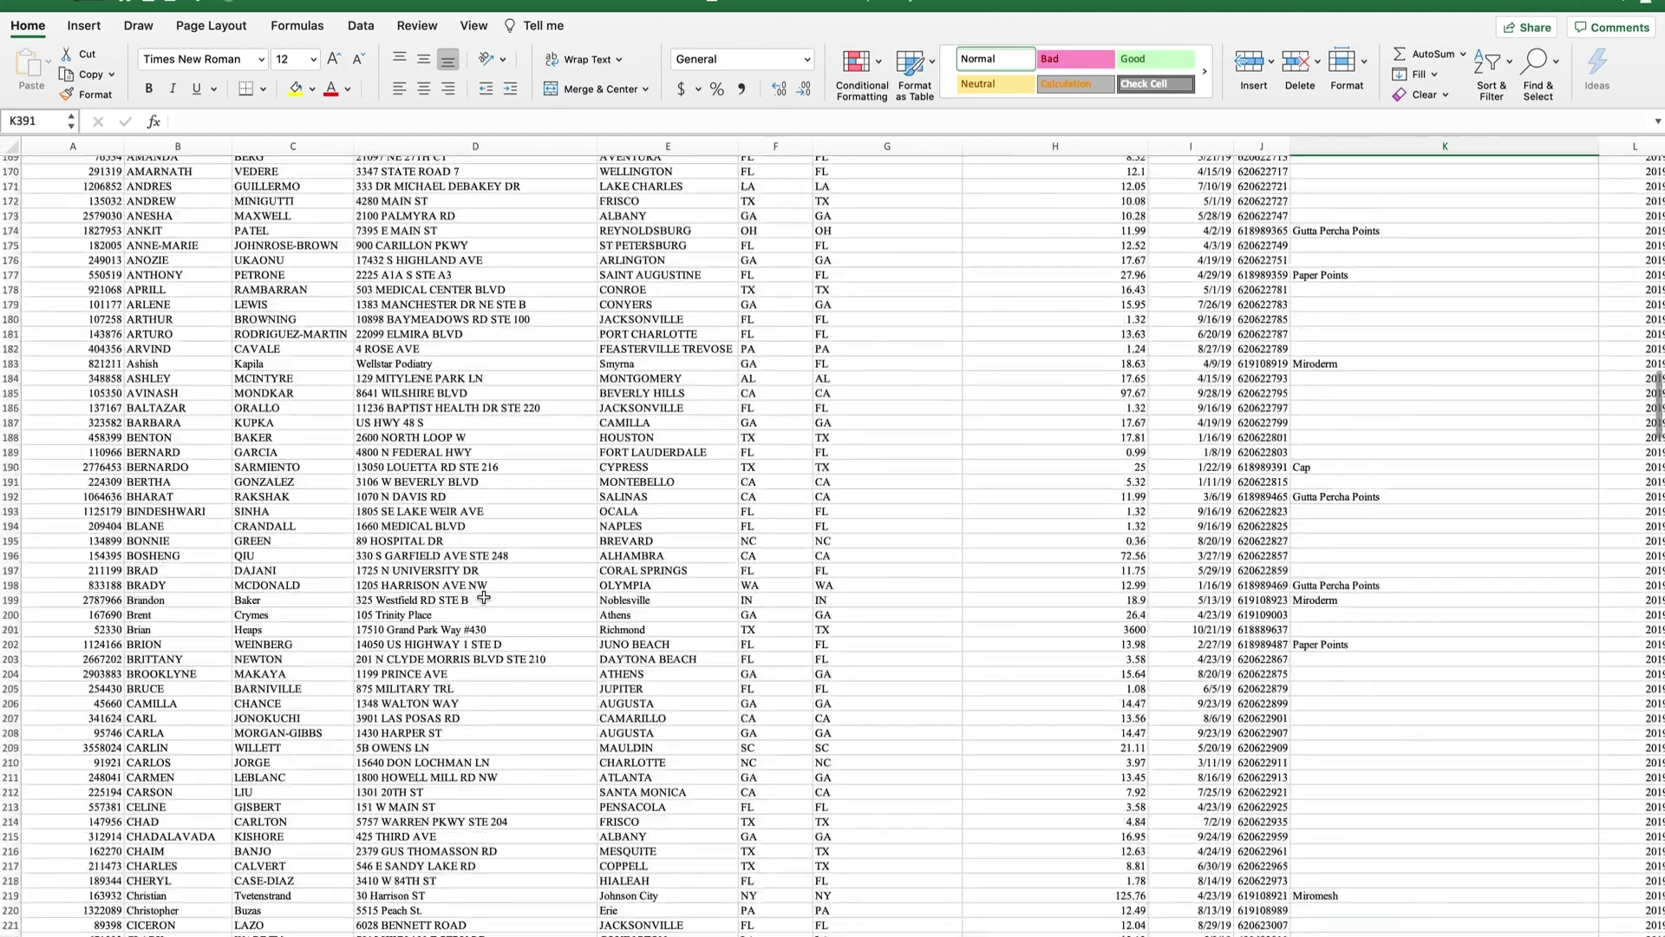
click(252, 393)
scroll(184, 625, down, 5)
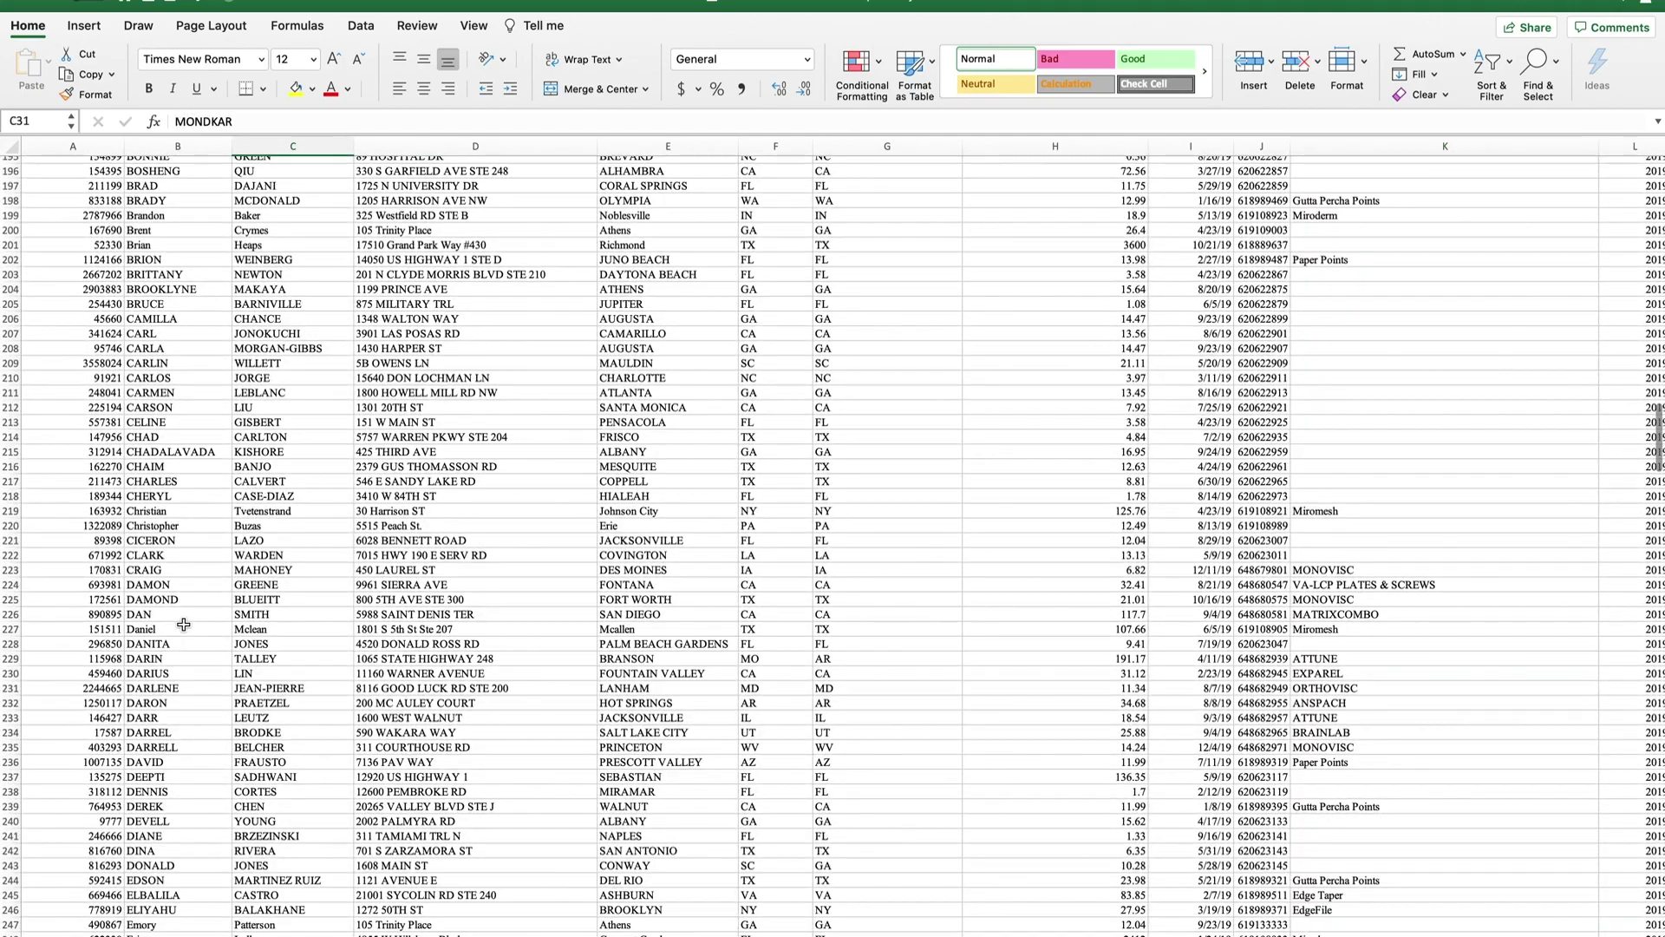
click(186, 617)
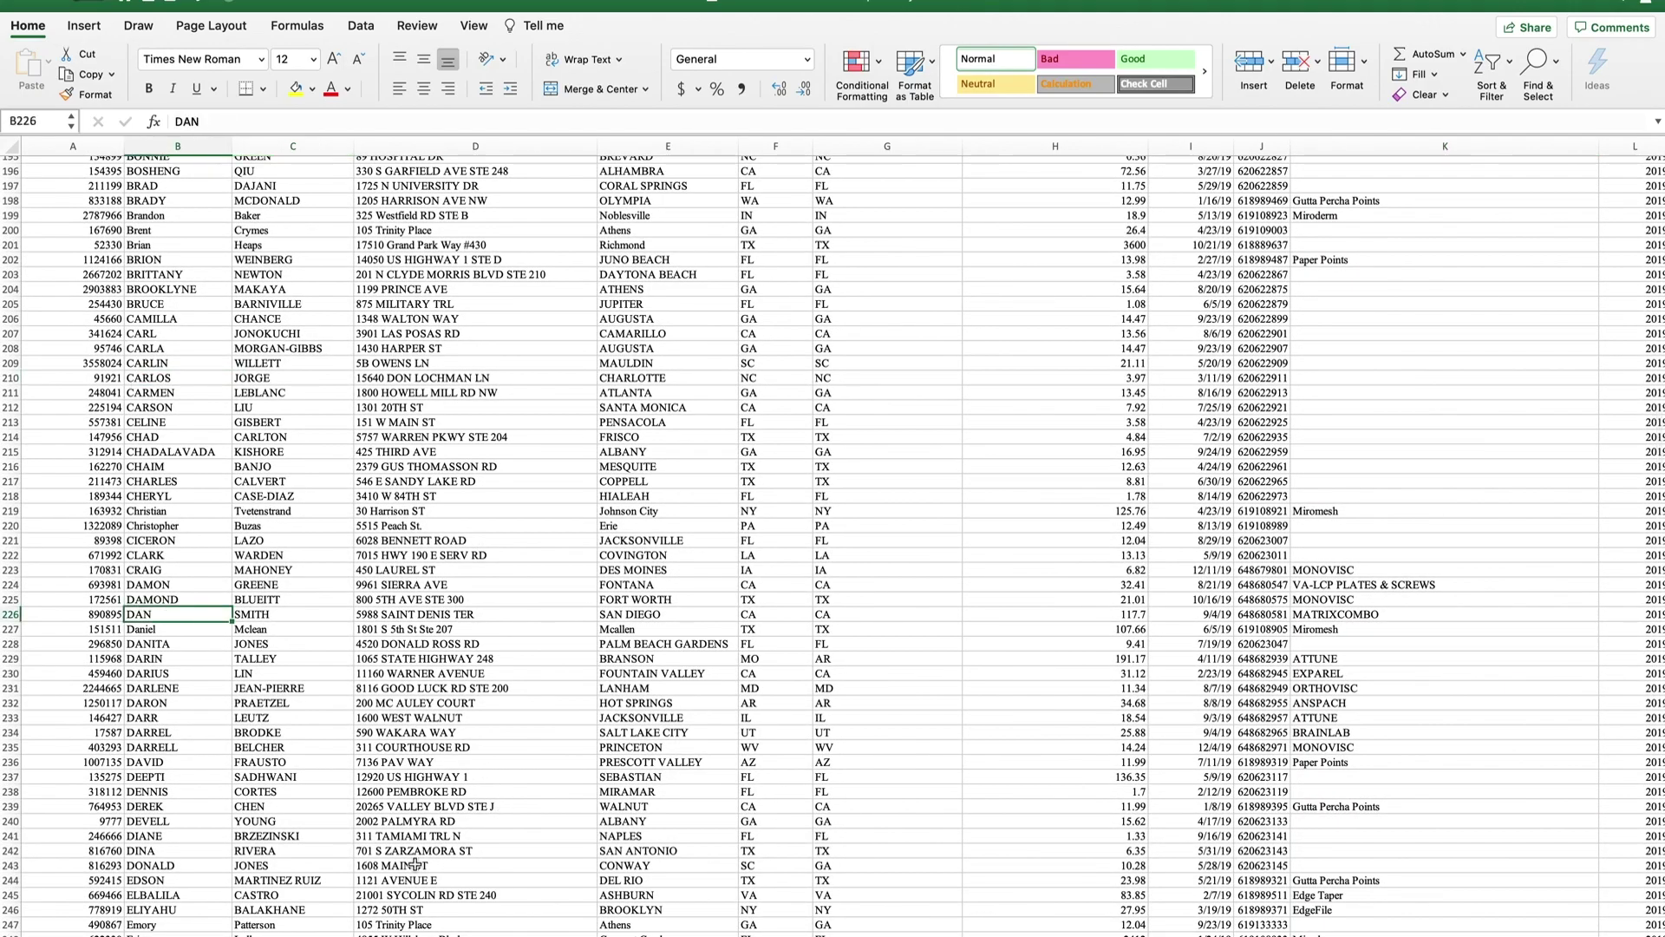
scroll(220, 748, down, 15)
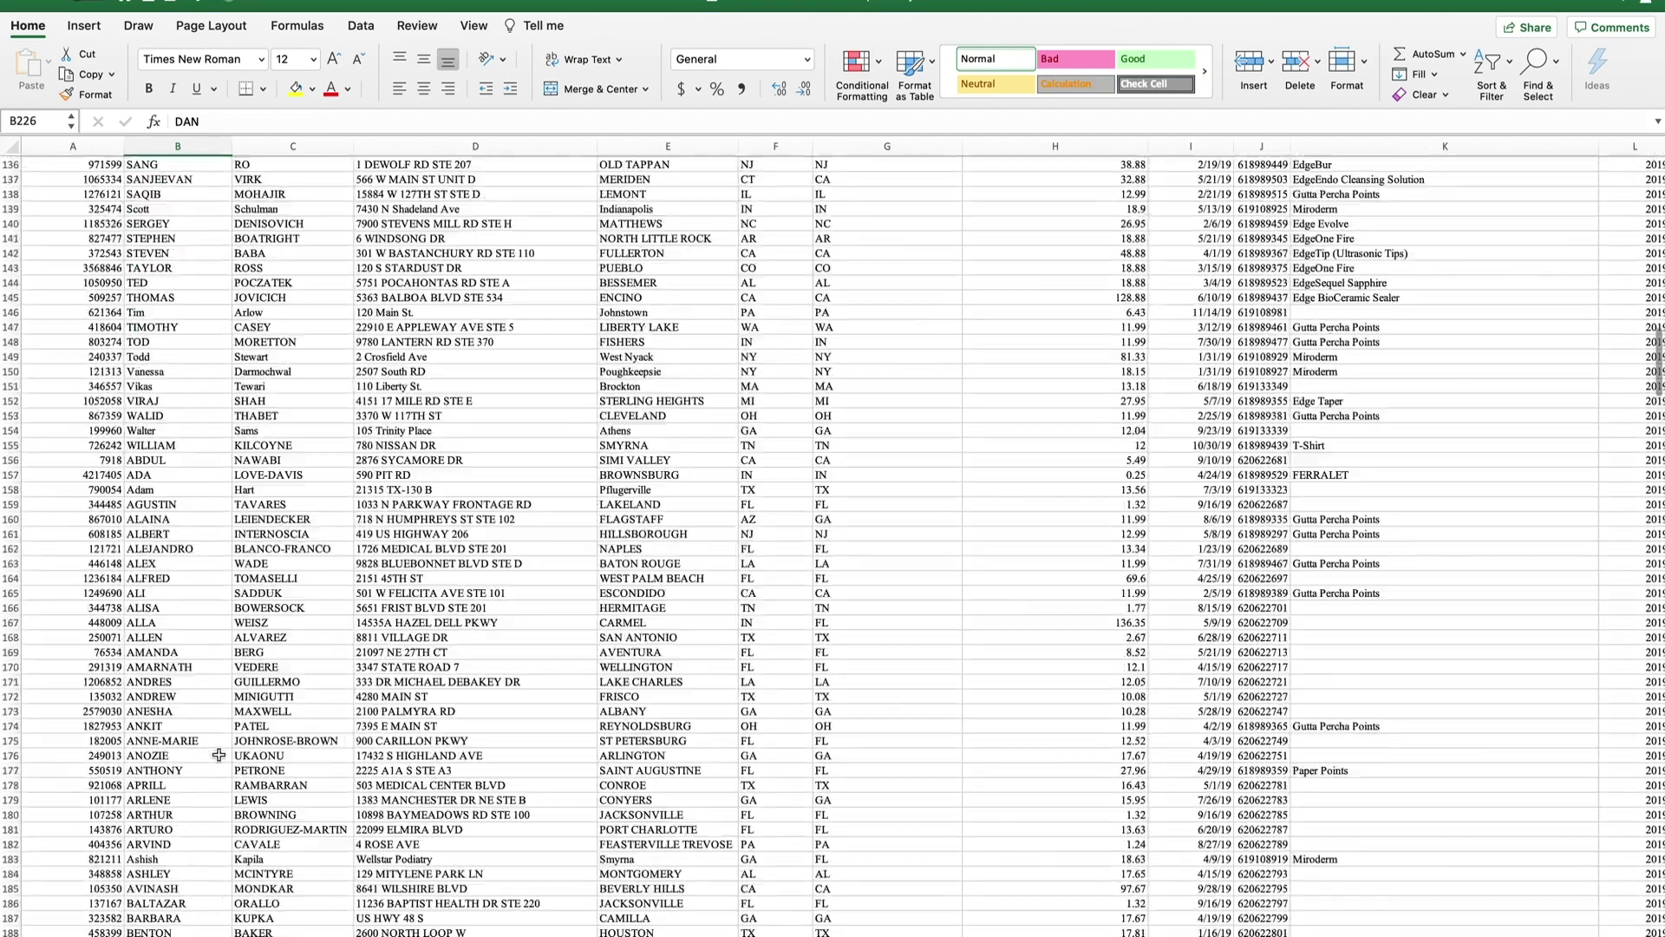
scroll(220, 747, up, 20)
scroll(92, 217, up, 6)
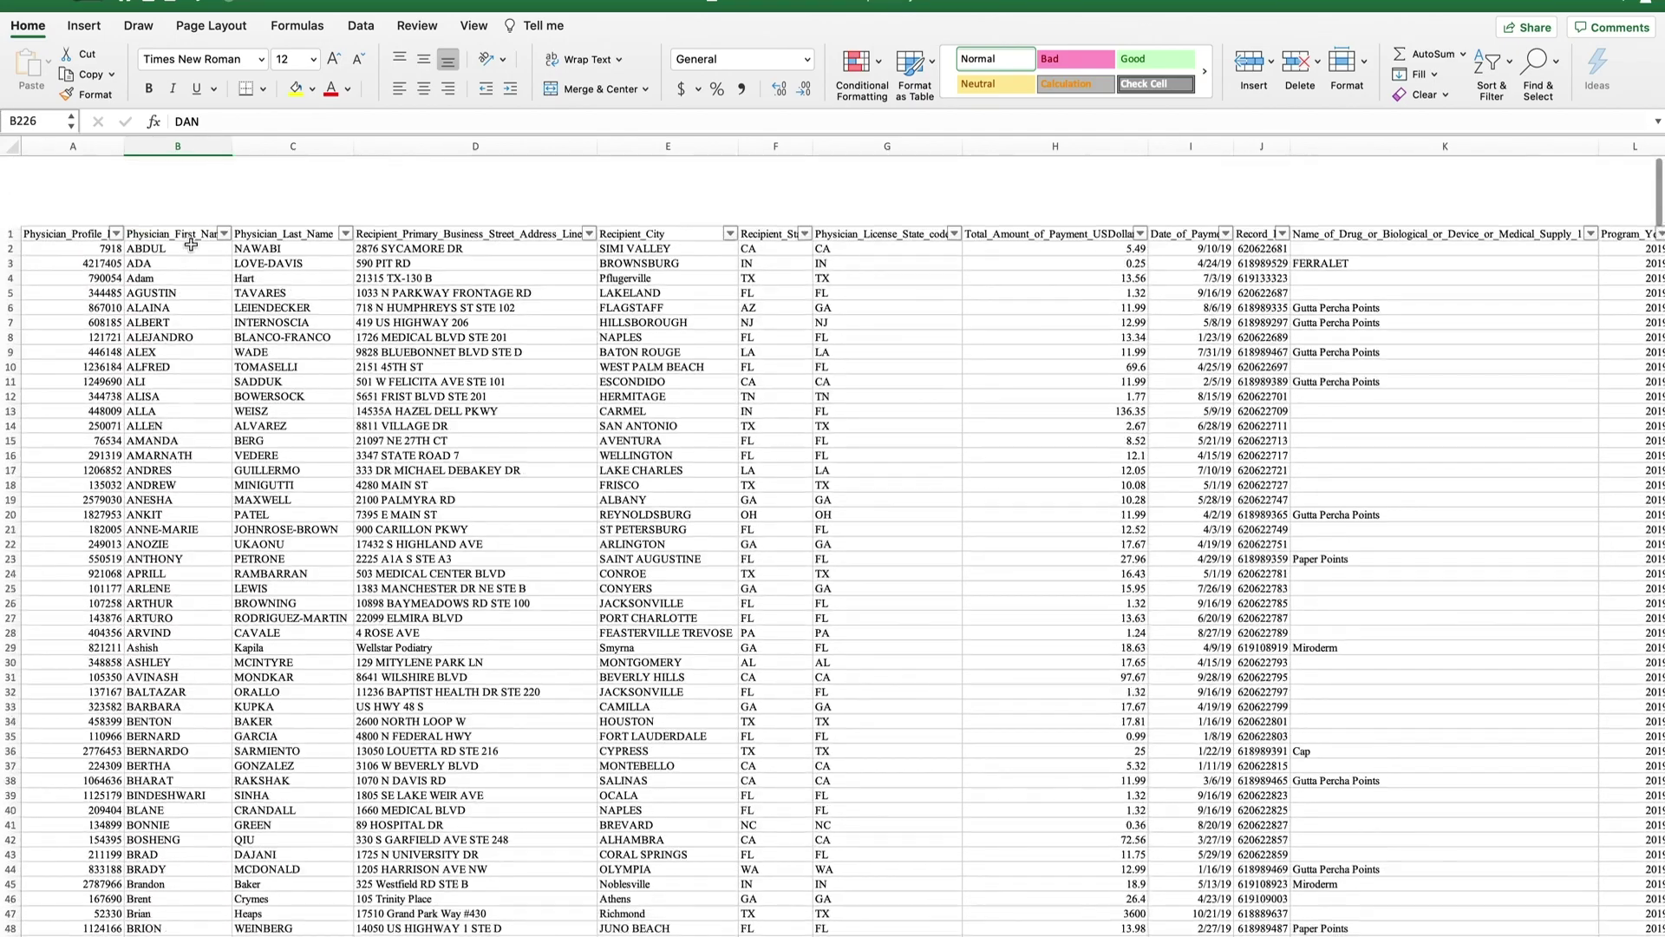
Remove duplicates across the whole sheet based on Column B only, leaving 155 unique rows.
click(12, 146)
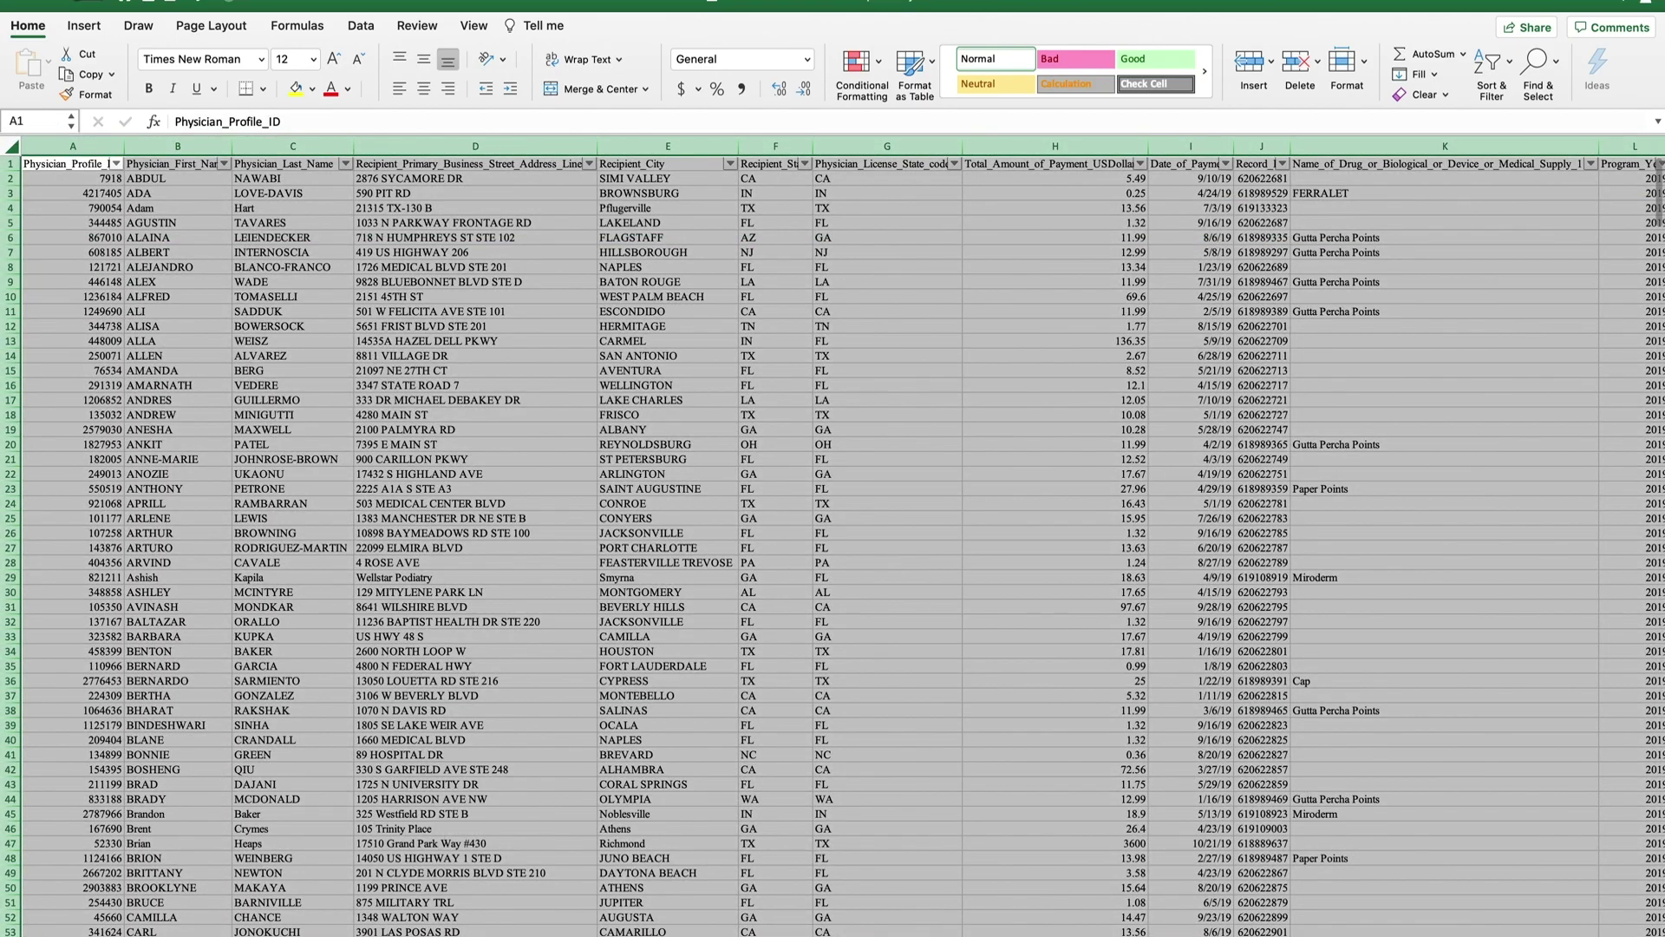
click(355, 27)
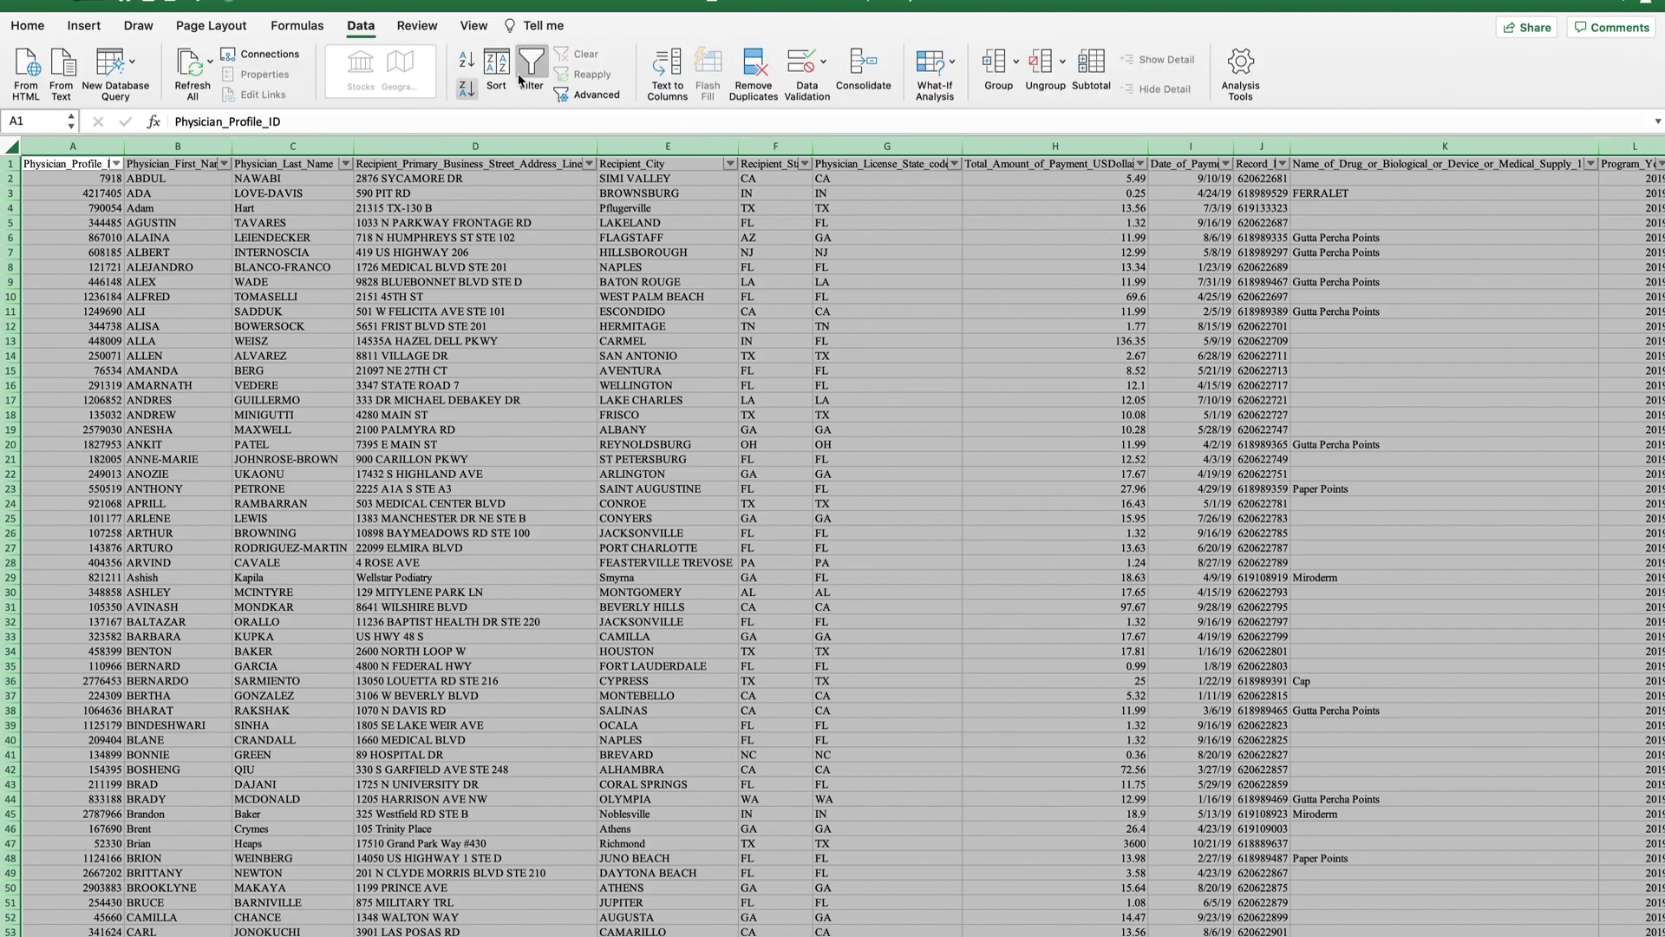
click(754, 76)
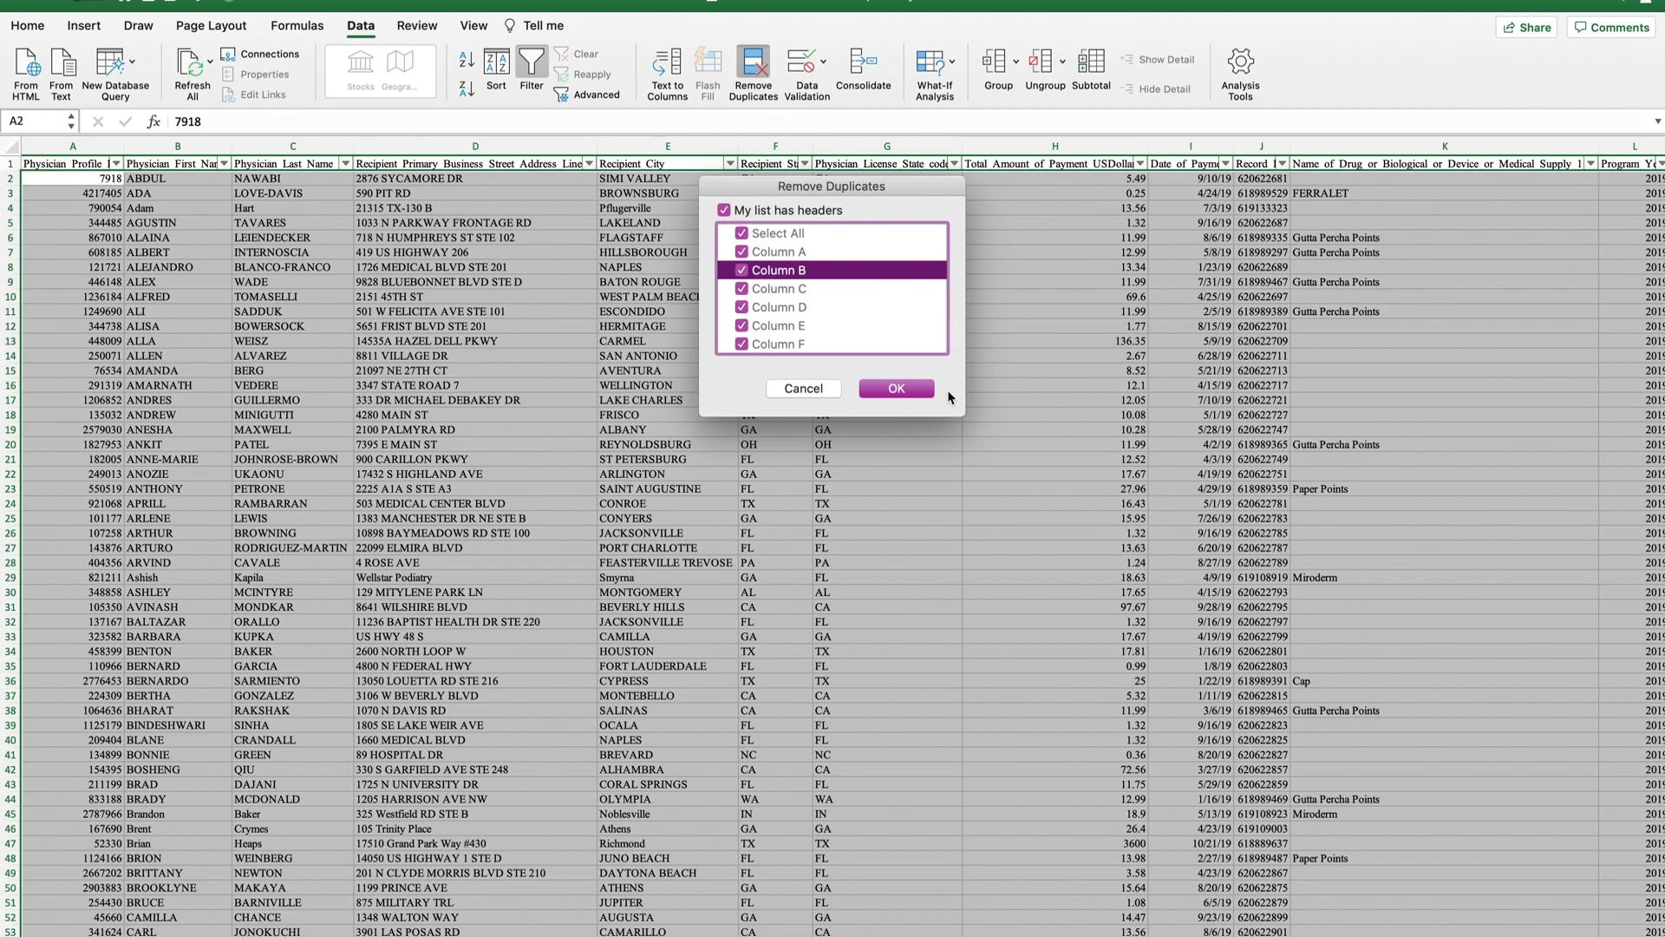
click(778, 235)
click(741, 271)
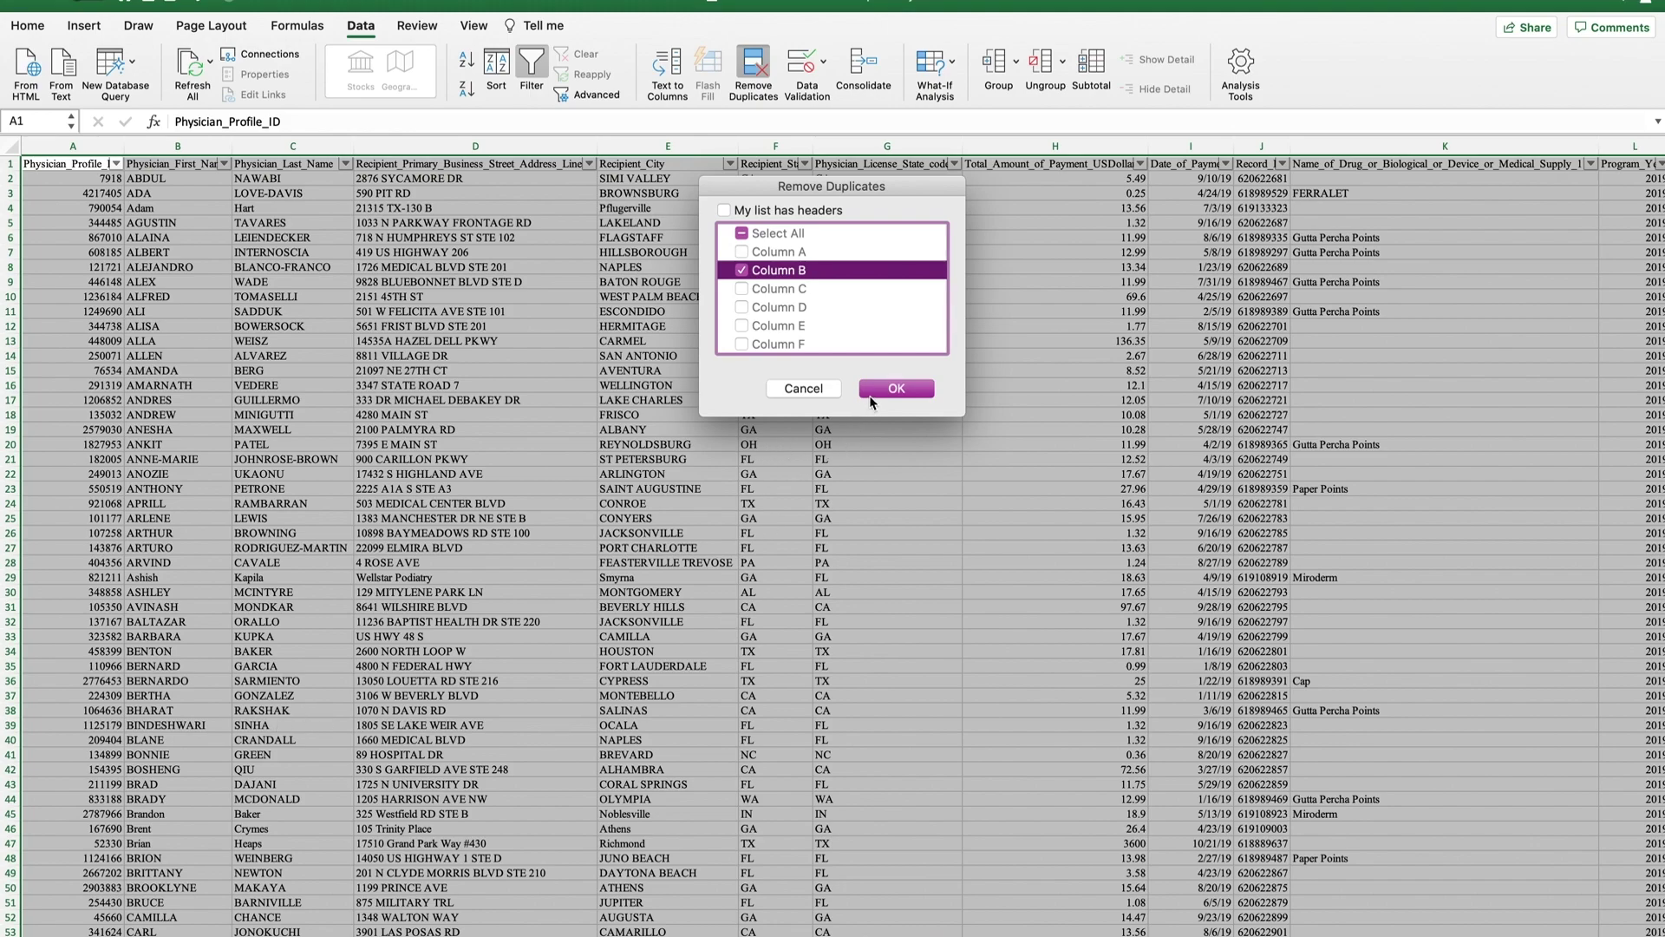
click(896, 388)
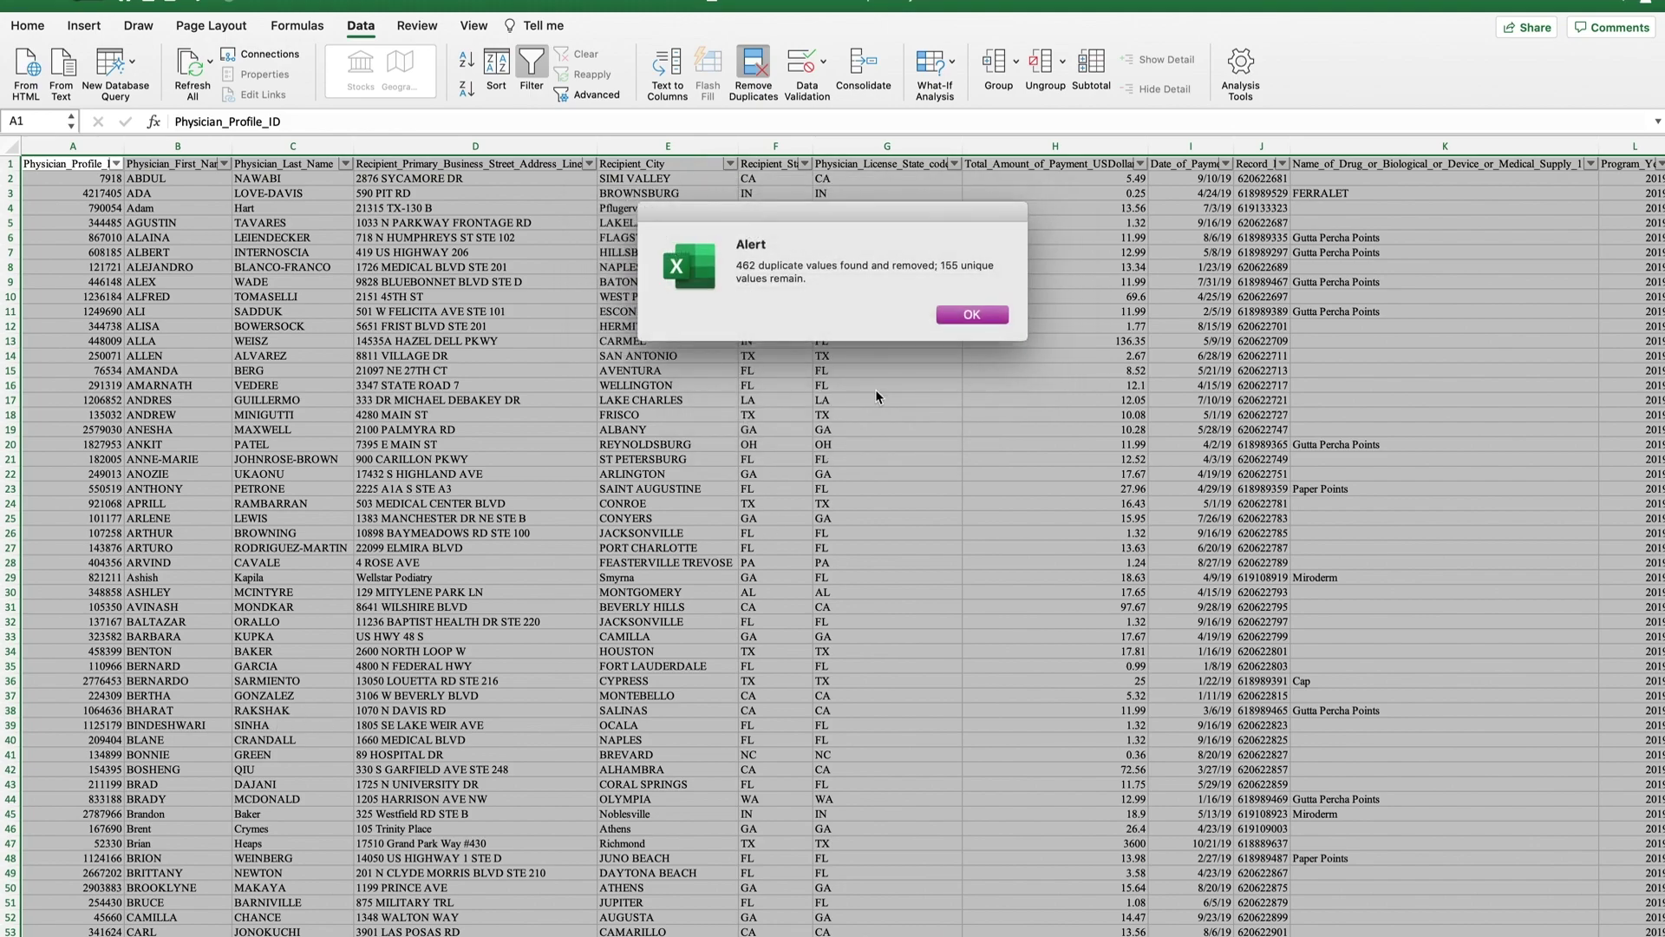
click(972, 314)
Clear the contents of row 160 through the last row beneath the 155 physician records.
click(293, 606)
scroll(269, 602, down, 20)
scroll(361, 555, up, 5)
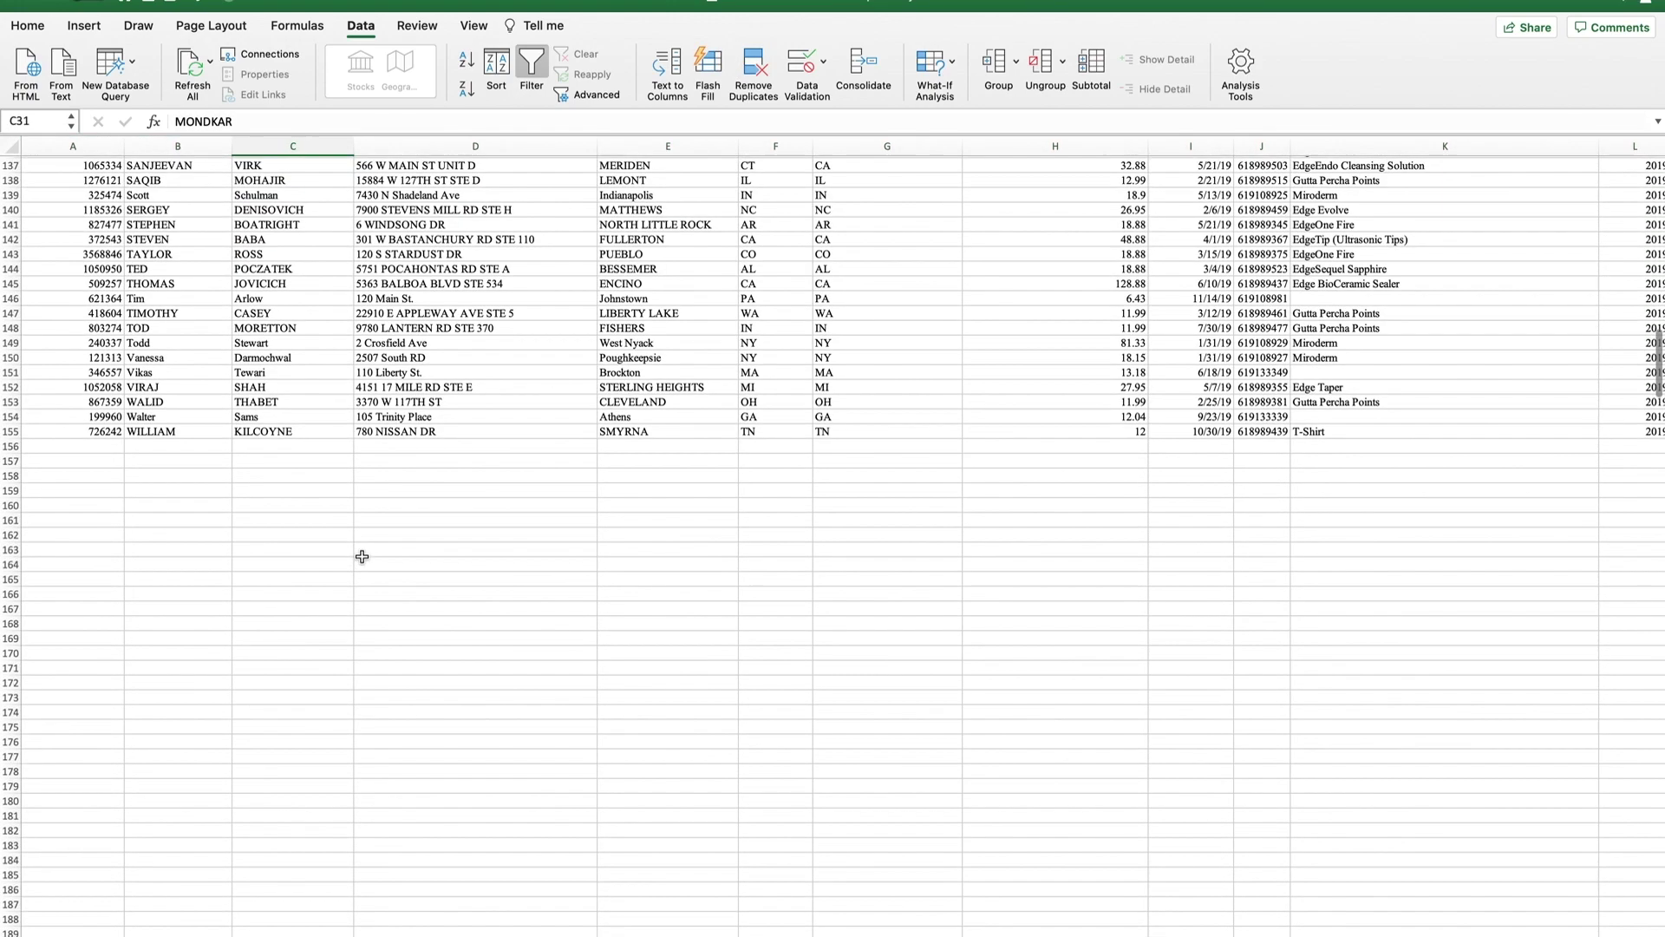
scroll(362, 556, down, 10)
scroll(361, 560, up, 12)
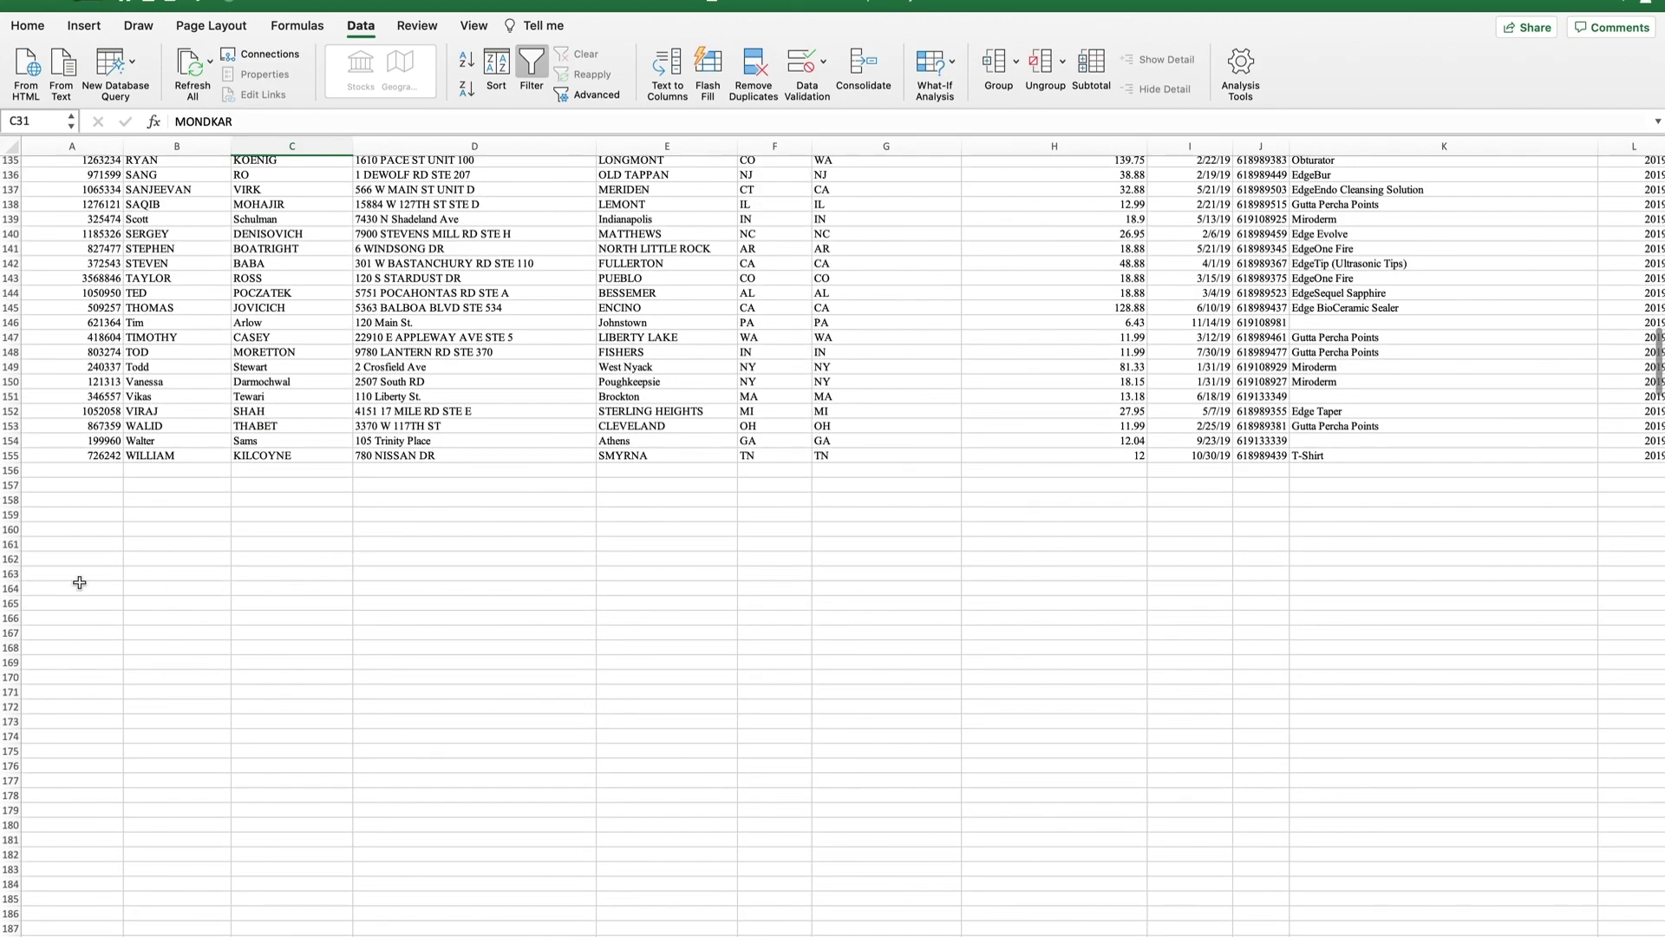
click(12, 529)
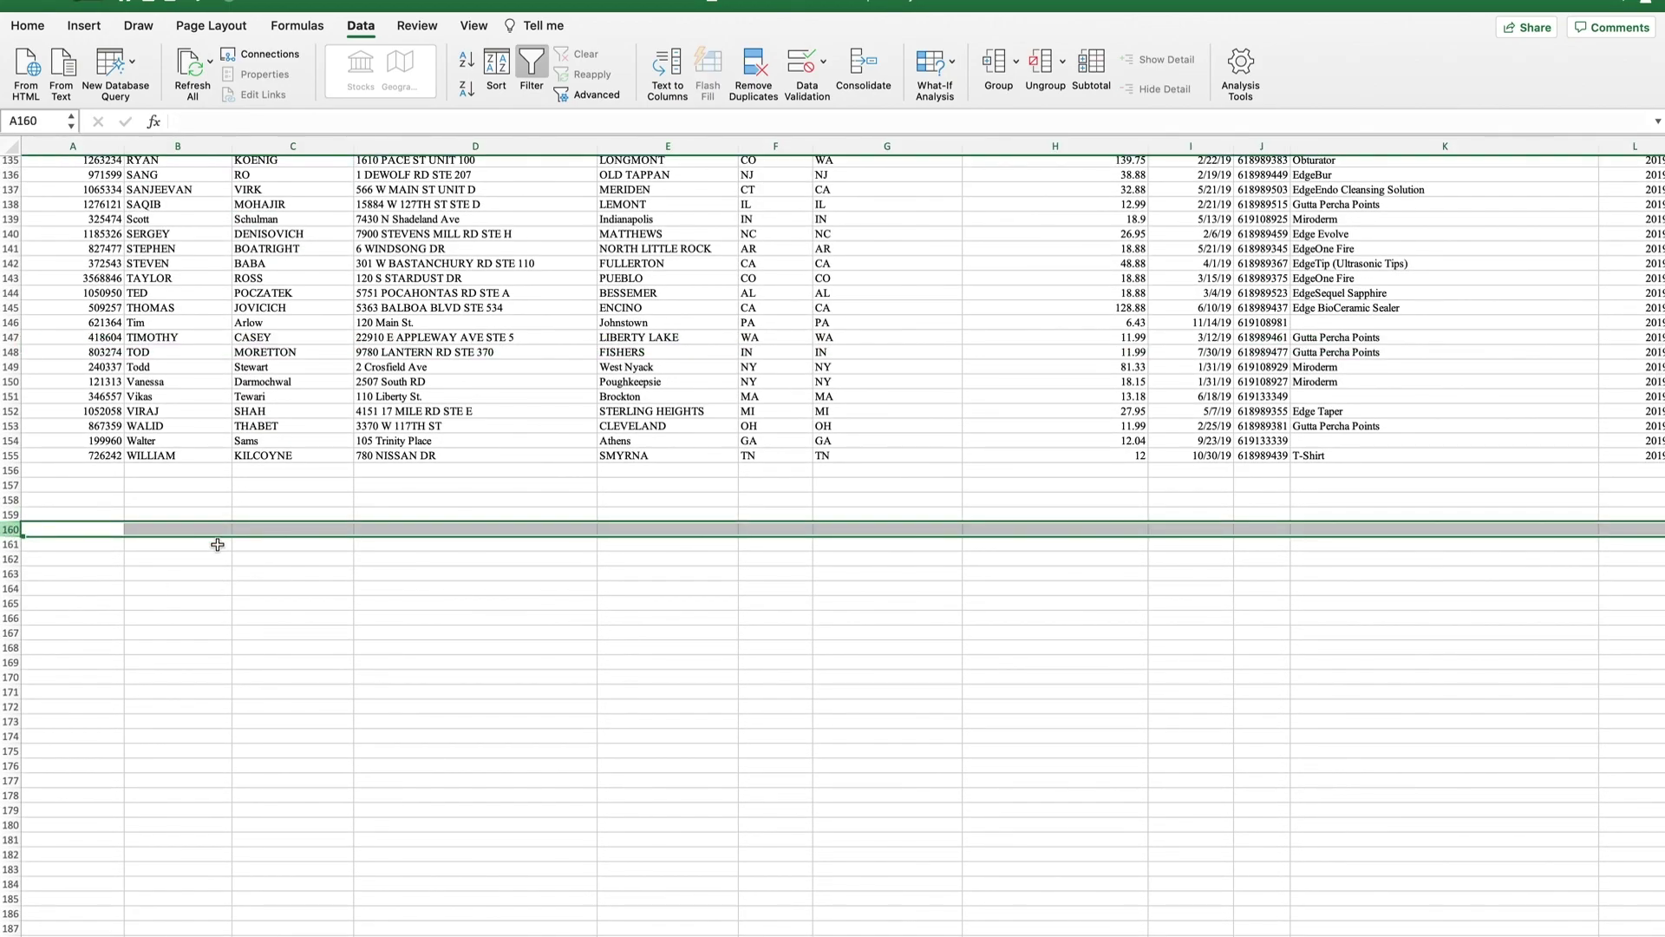
key(ctrl+shift+Down)
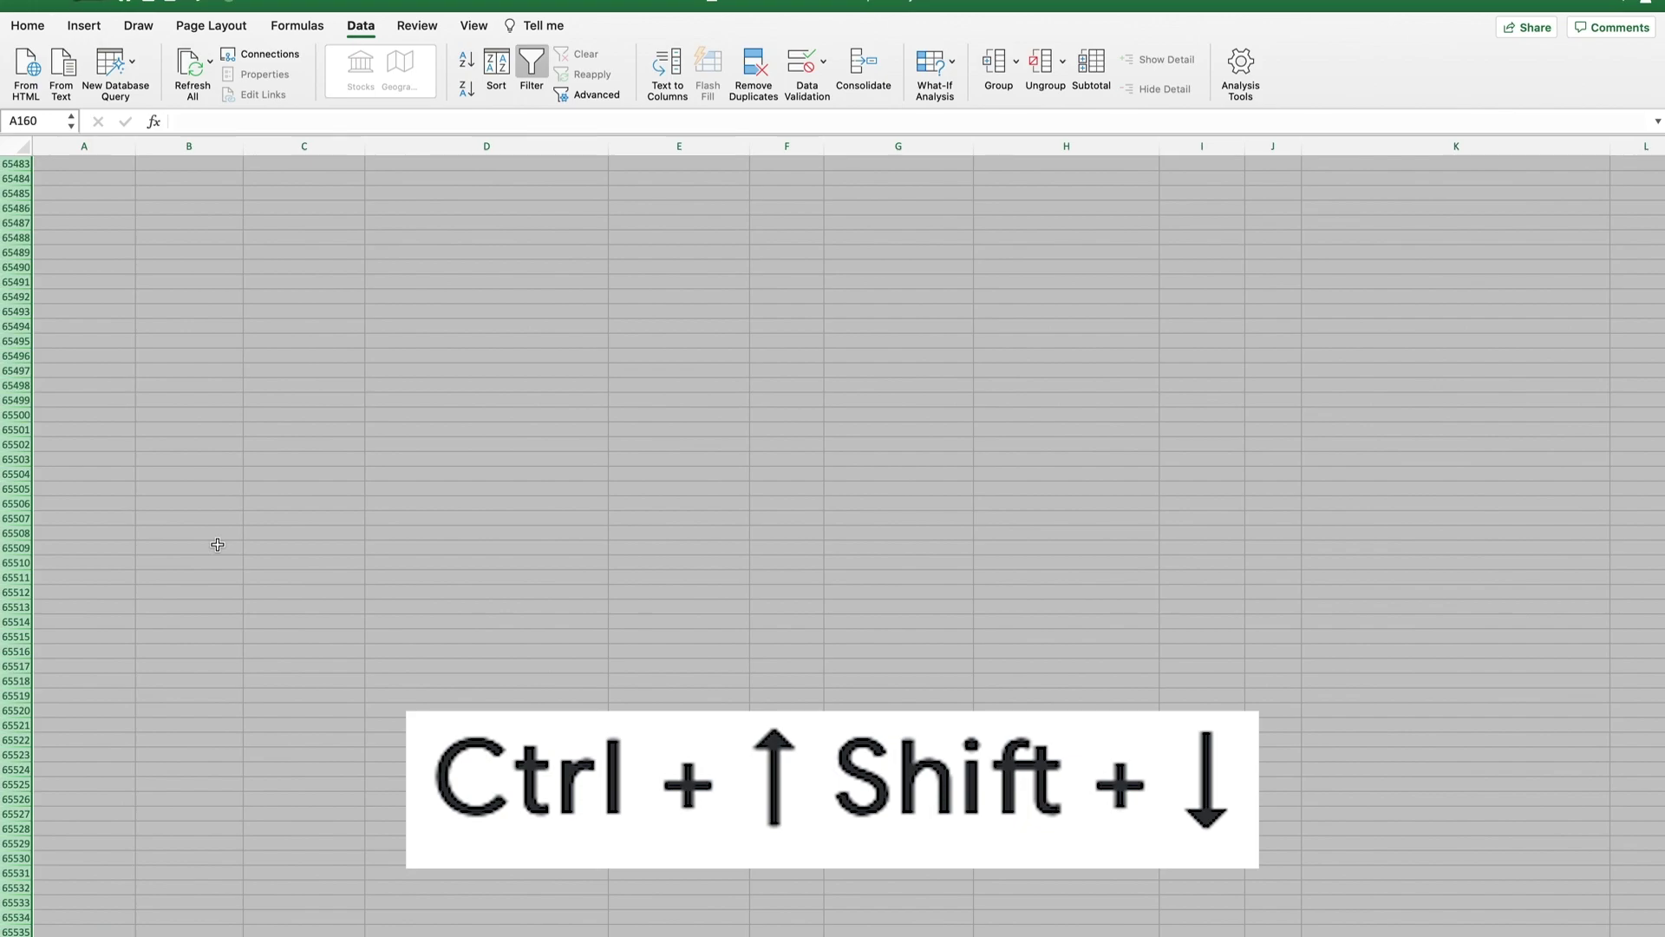
key(Delete)
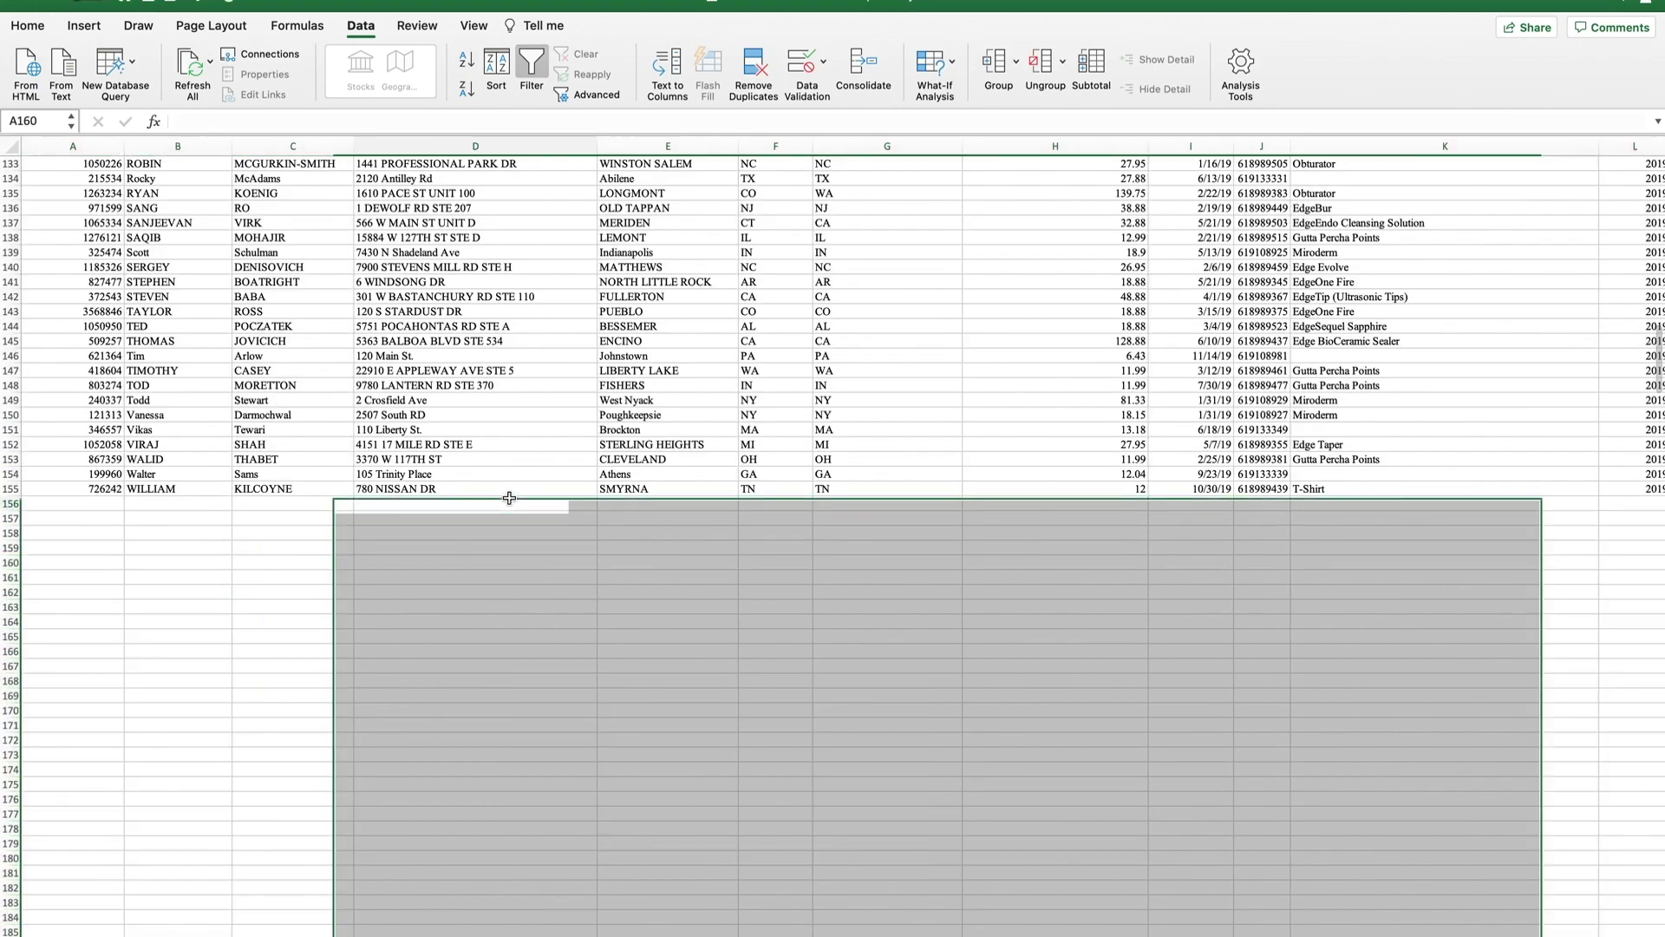
click(879, 285)
scroll(941, 381, up, 20)
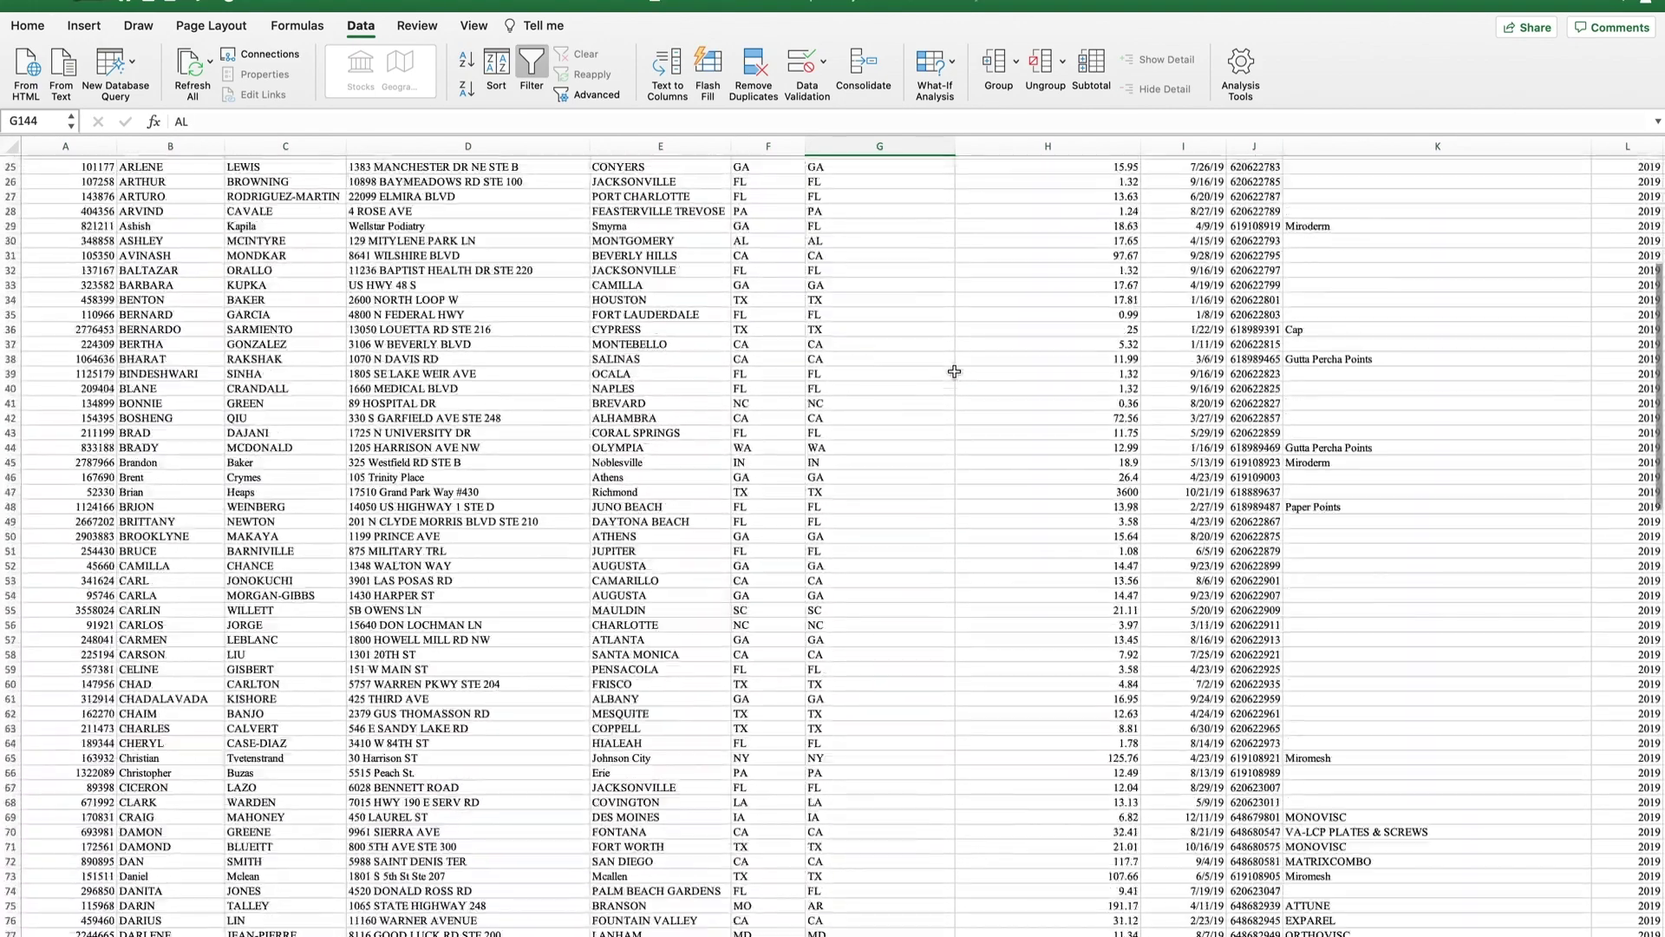
scroll(954, 371, down, 20)
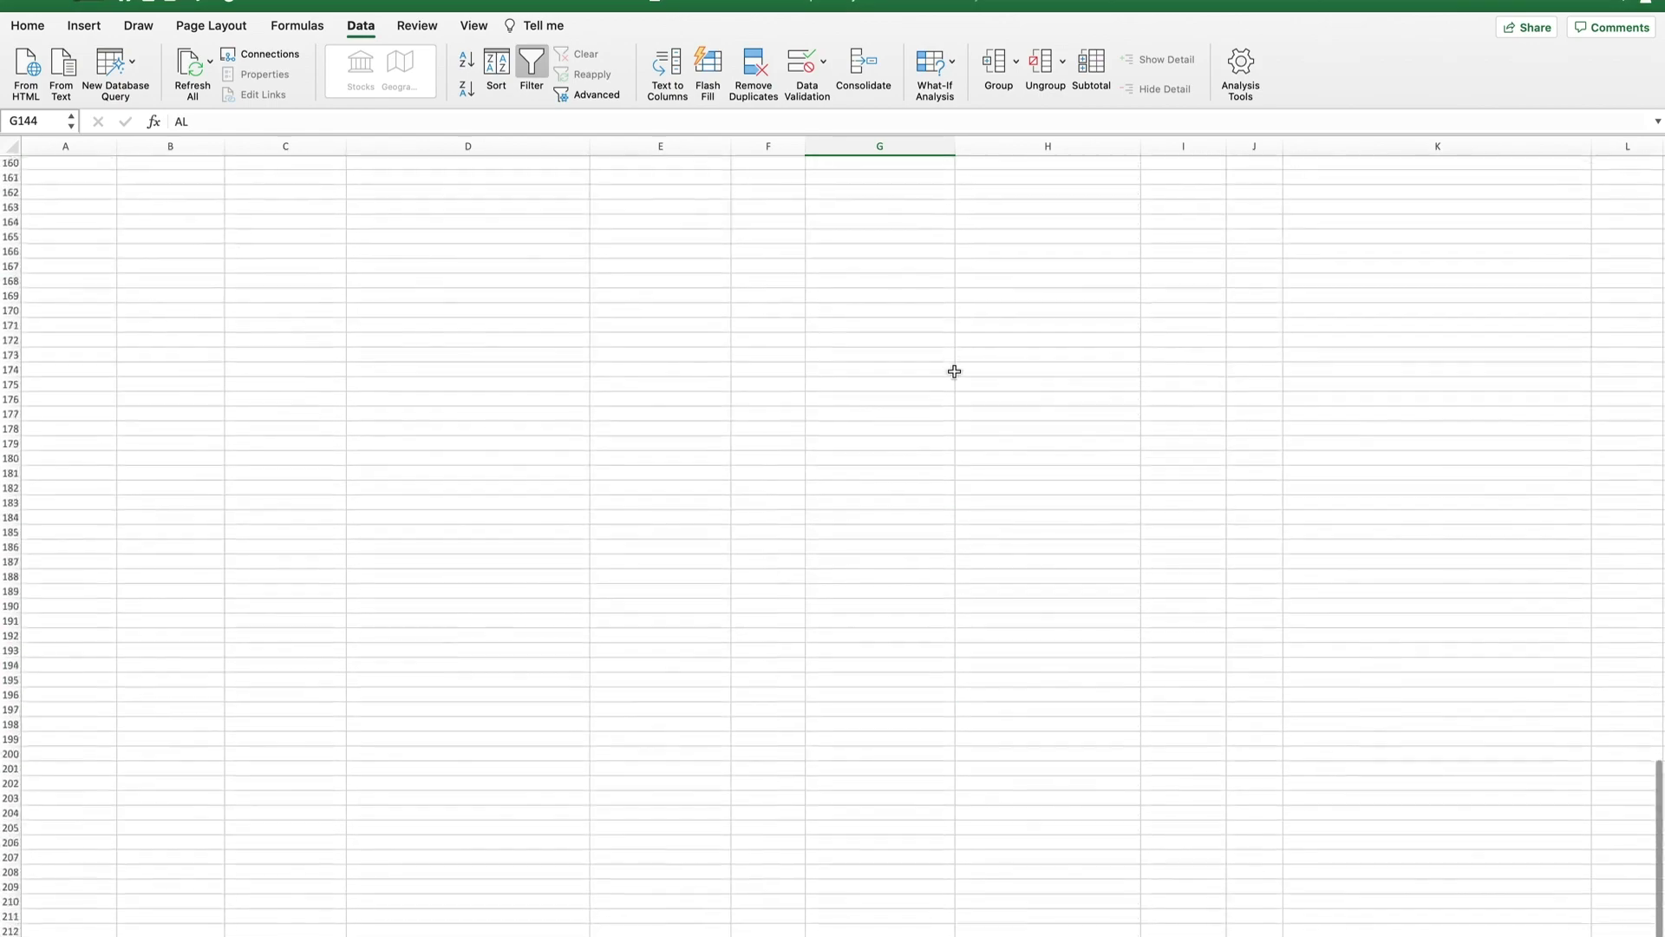
scroll(954, 371, up, 20)
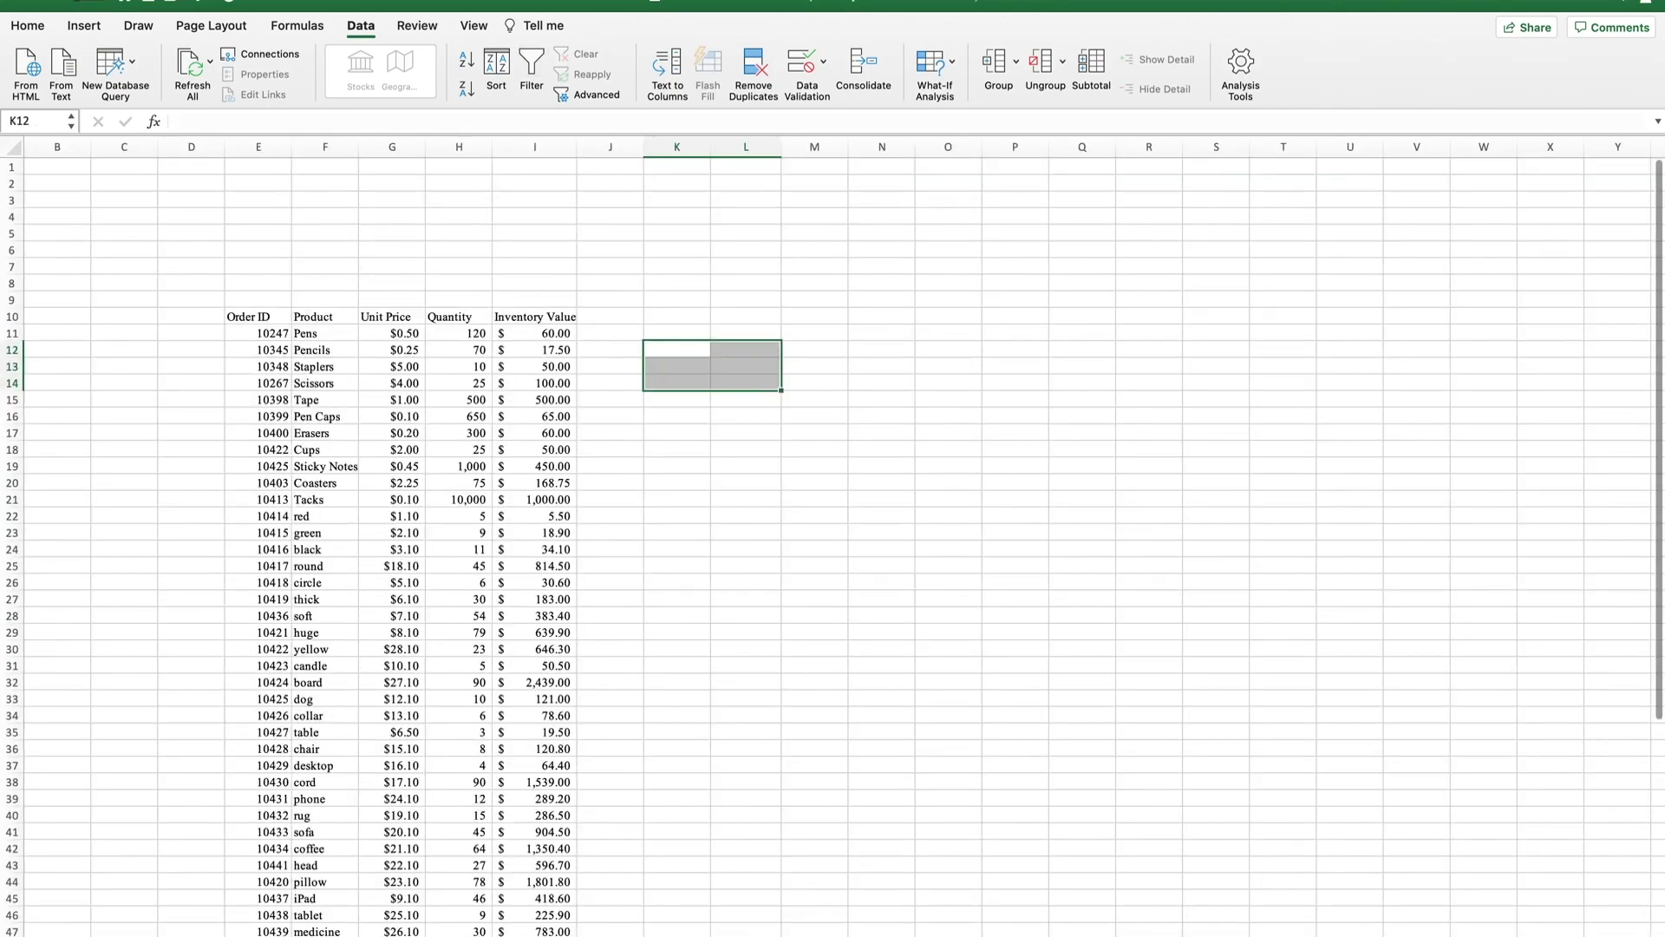
click(745, 648)
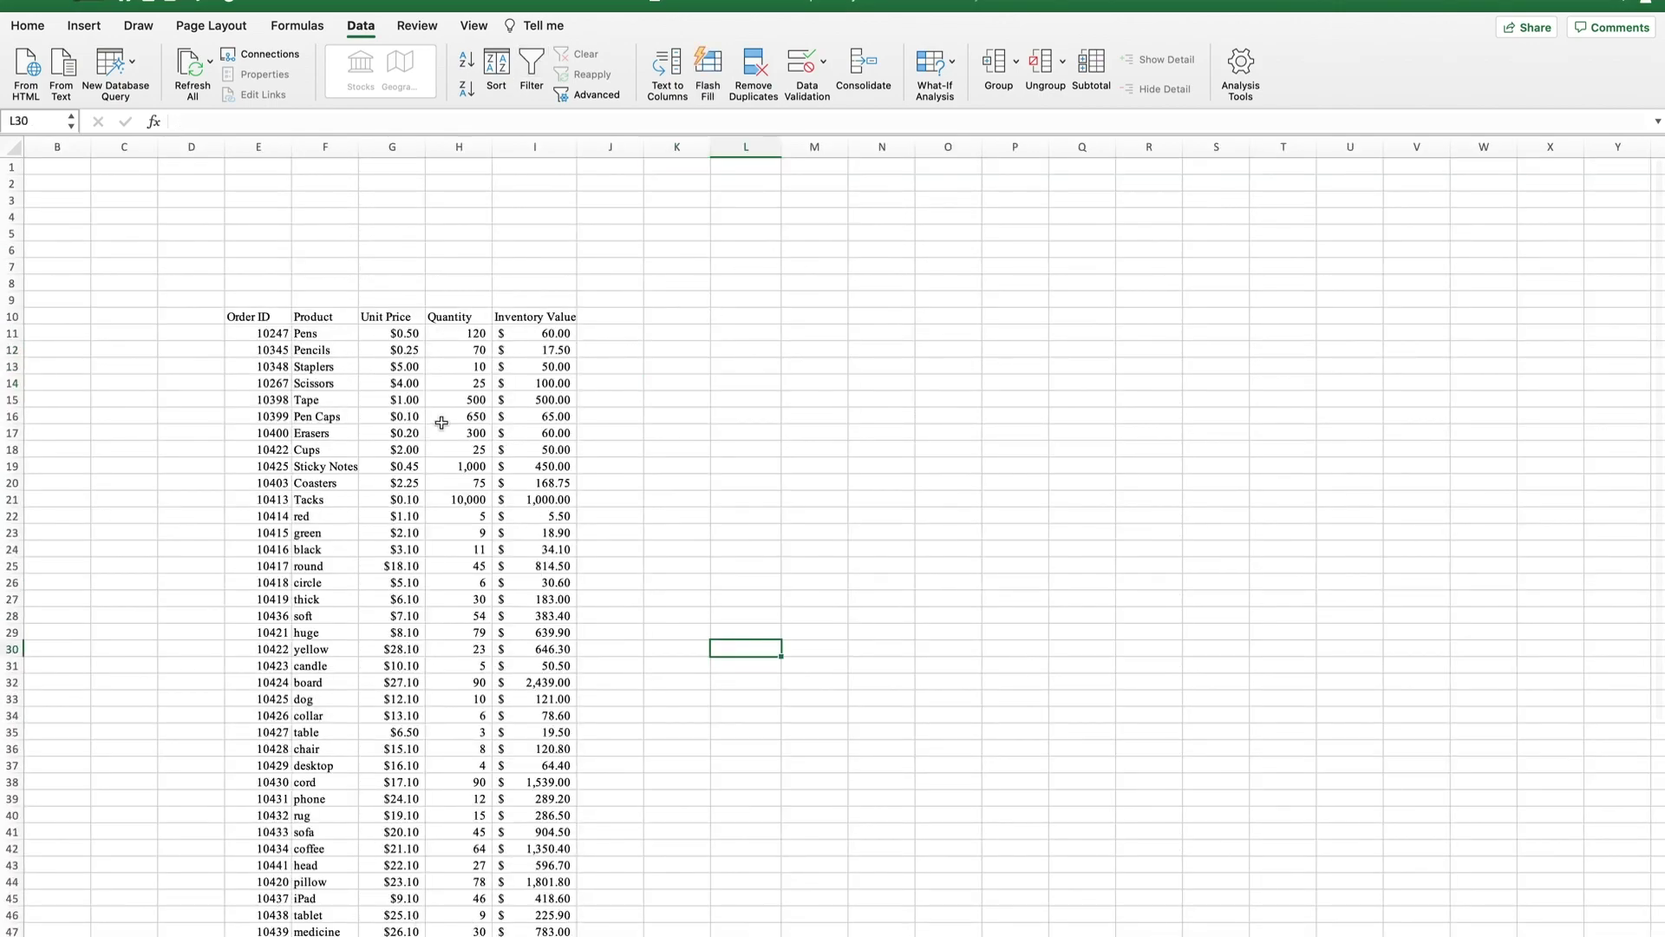
scroll(616, 623, down, 5)
scroll(616, 622, up, 3)
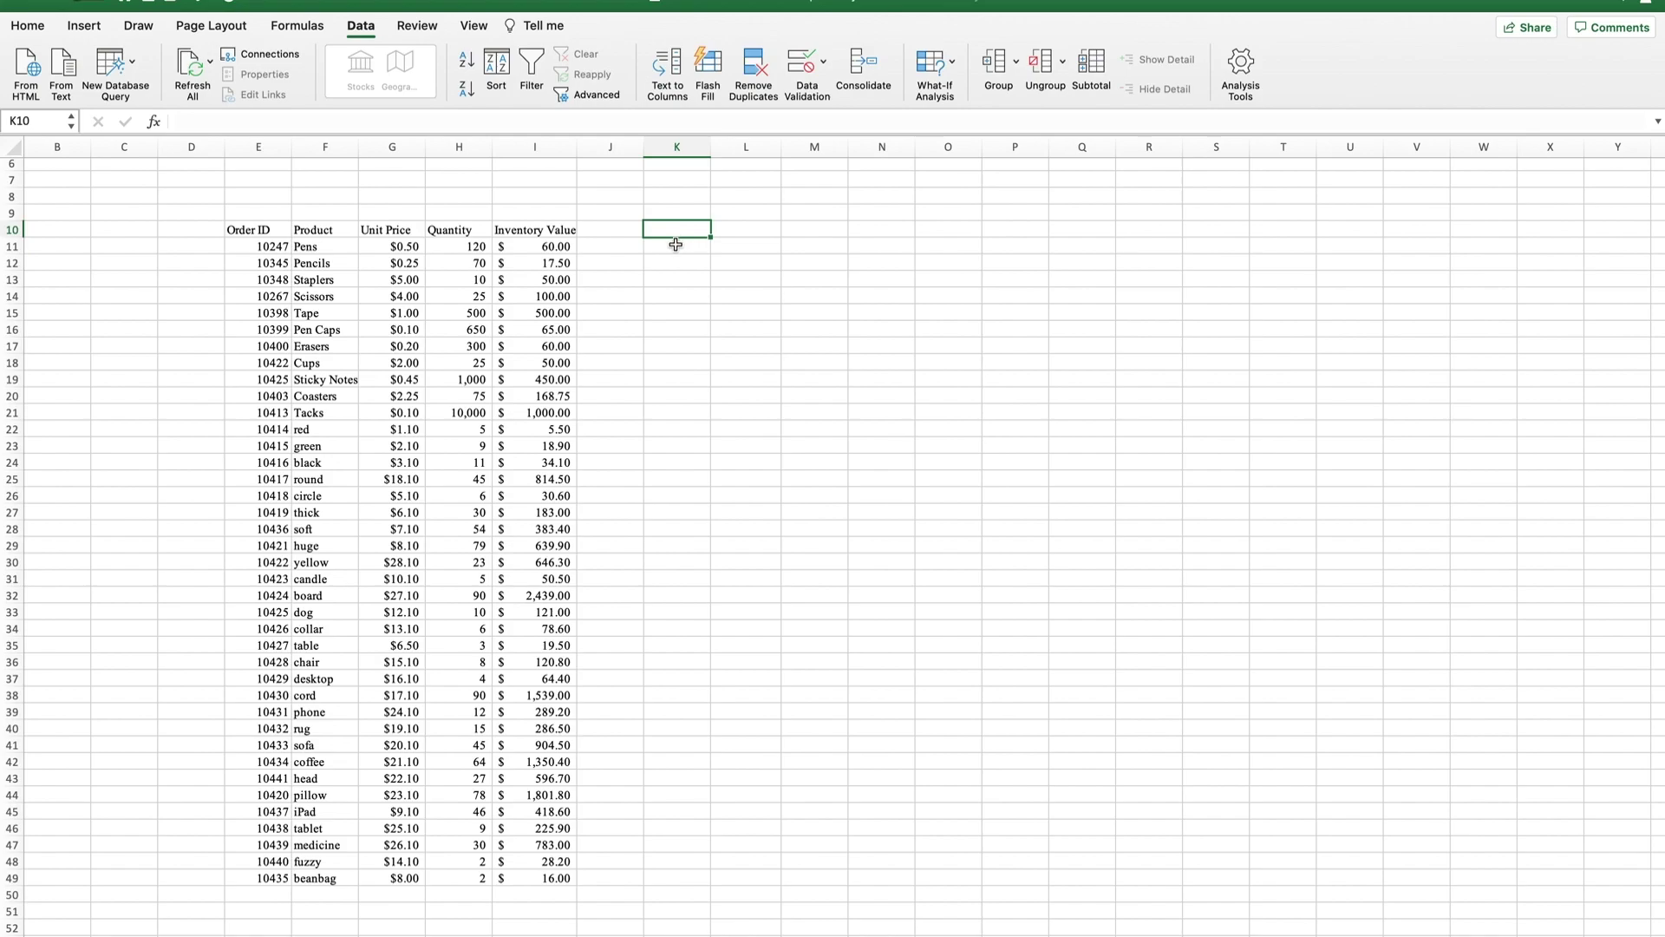
Enter order IDs 10425, 10422 and 10437 in K11:K13.
click(675, 247)
text(10425)
key(Return)
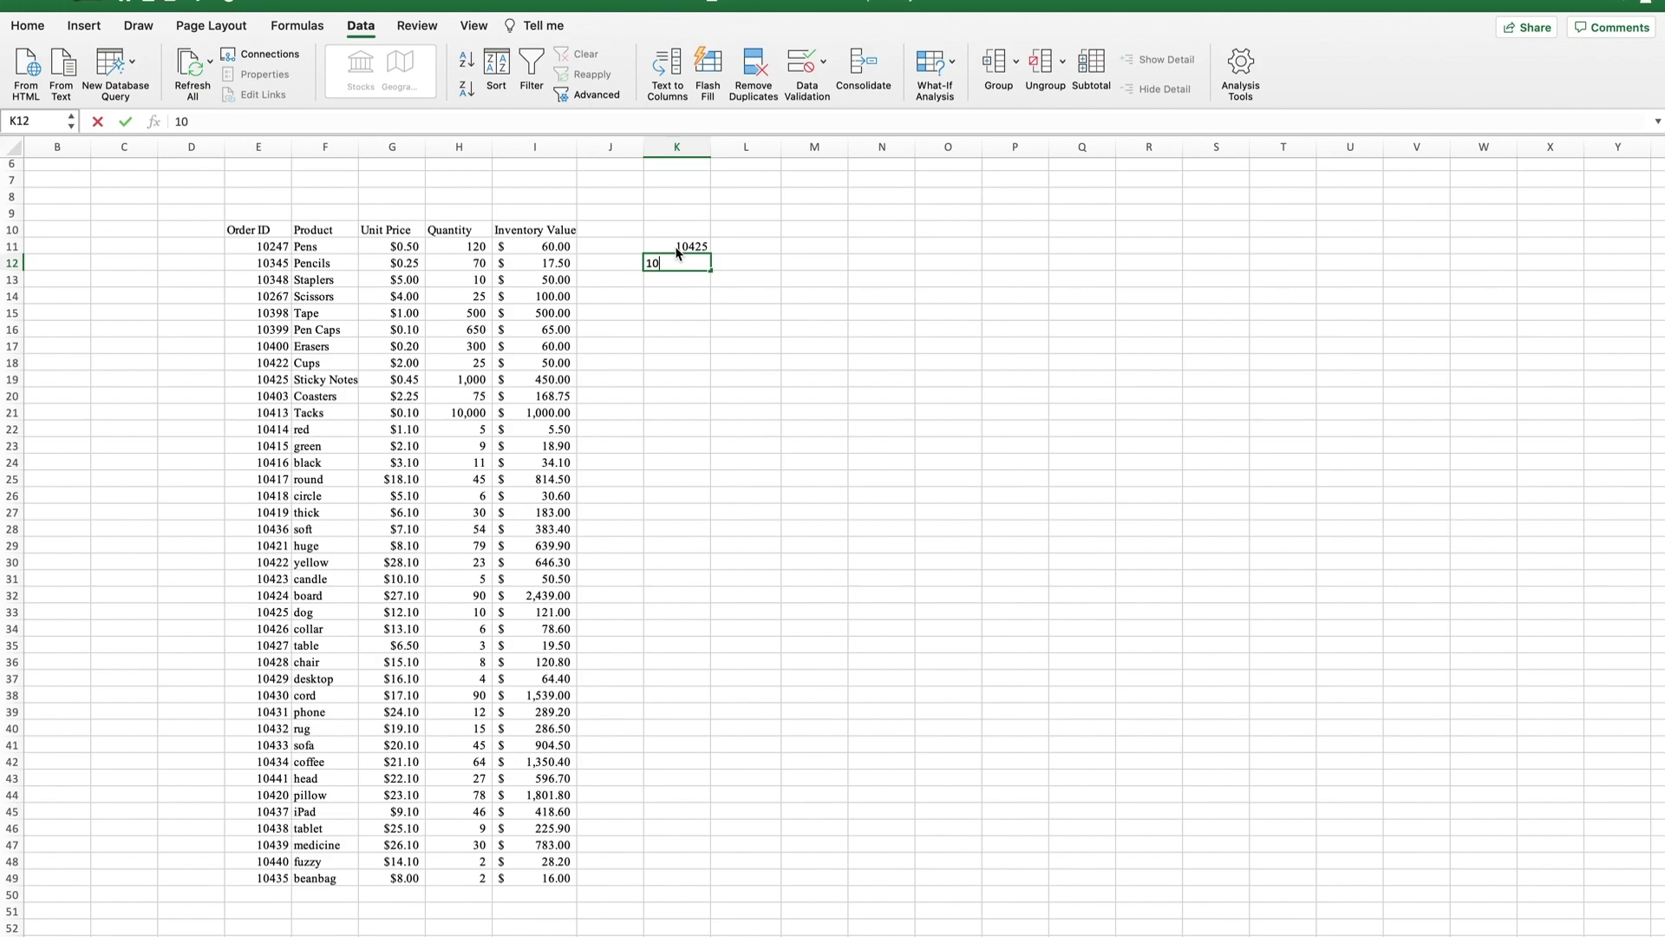
text(10422)
key(Return)
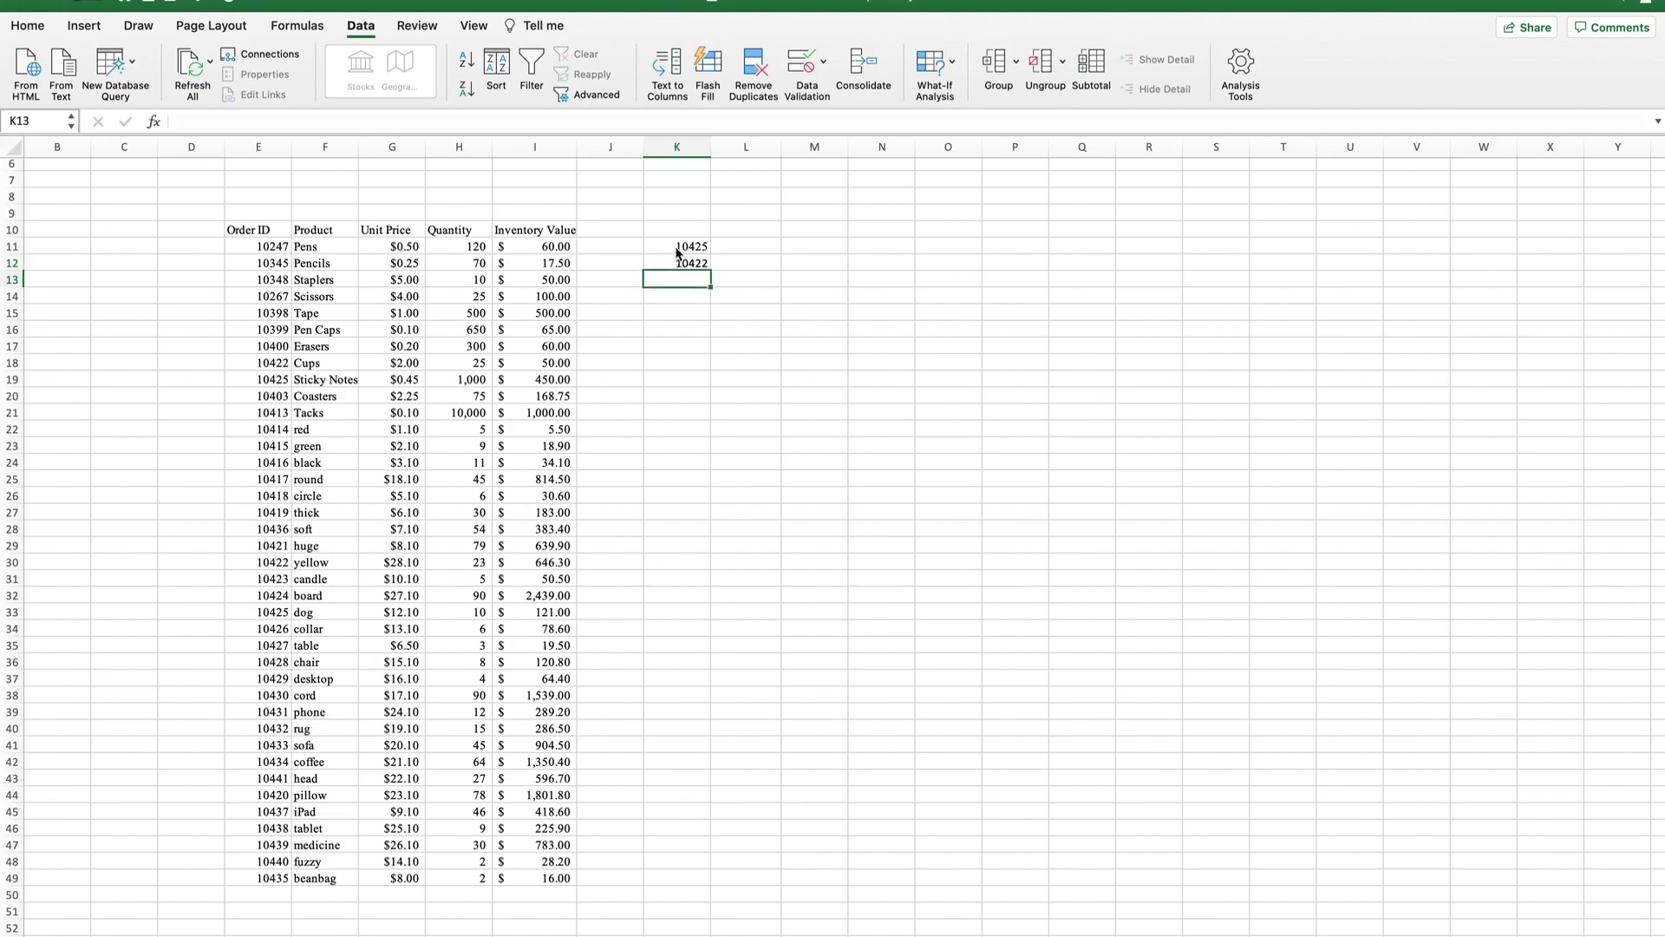
text(10437)
click(770, 246)
text(=)
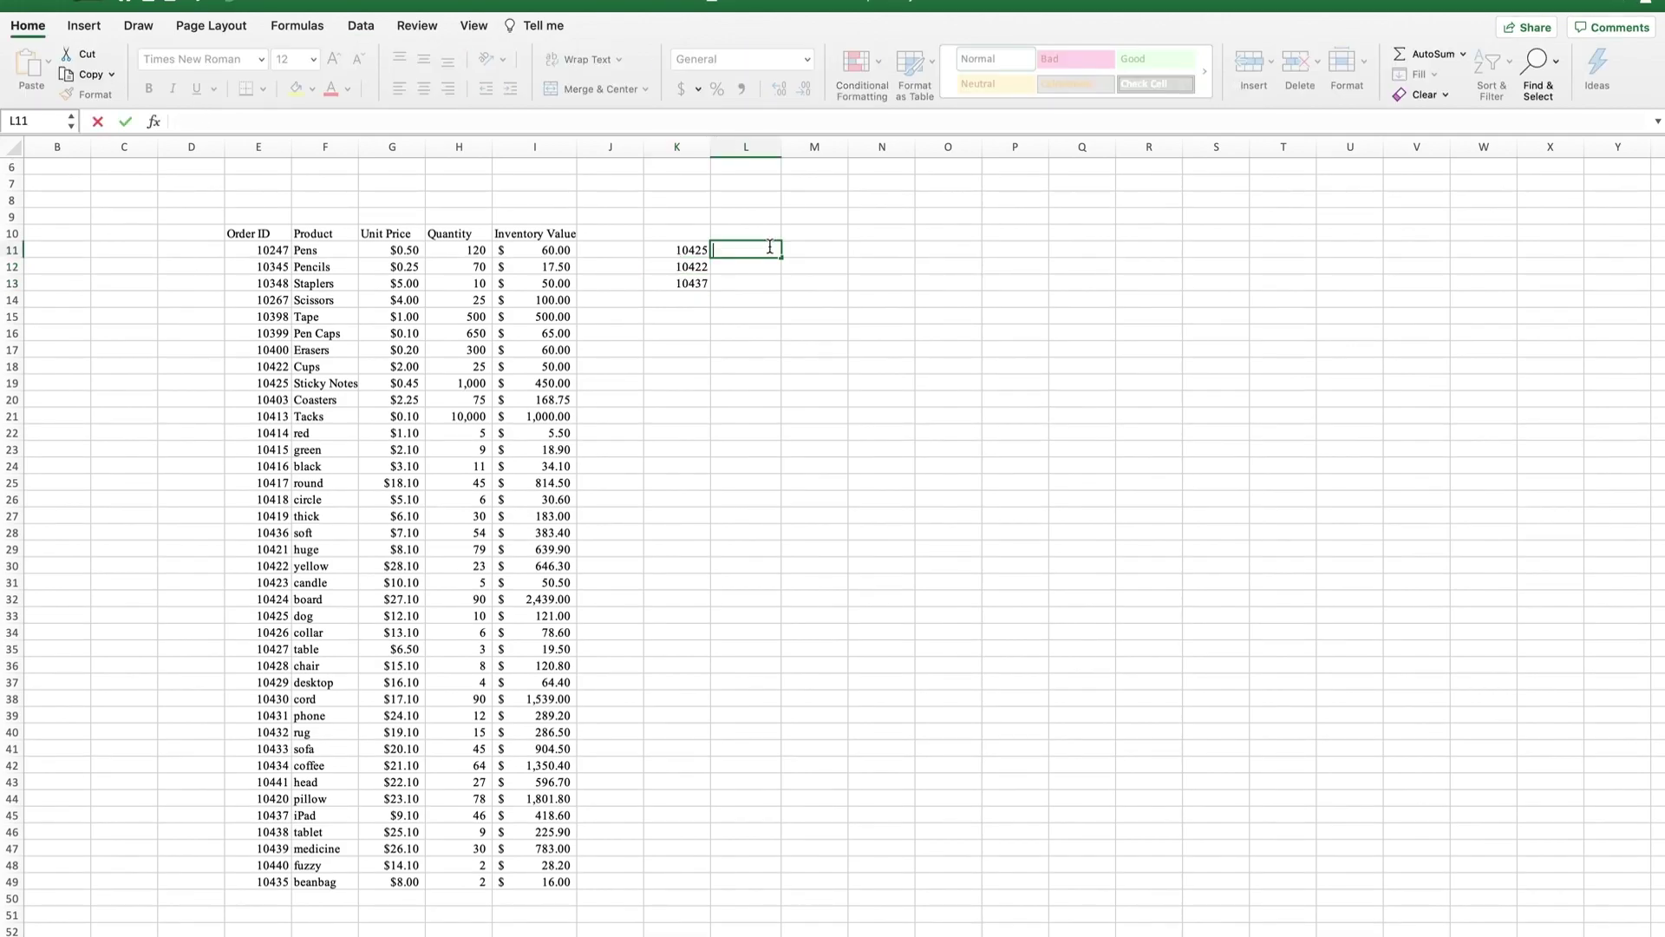
key(Escape)
Review the Order ID, Product and Unit Price columns, including the $4.00 value in G14.
click(256, 147)
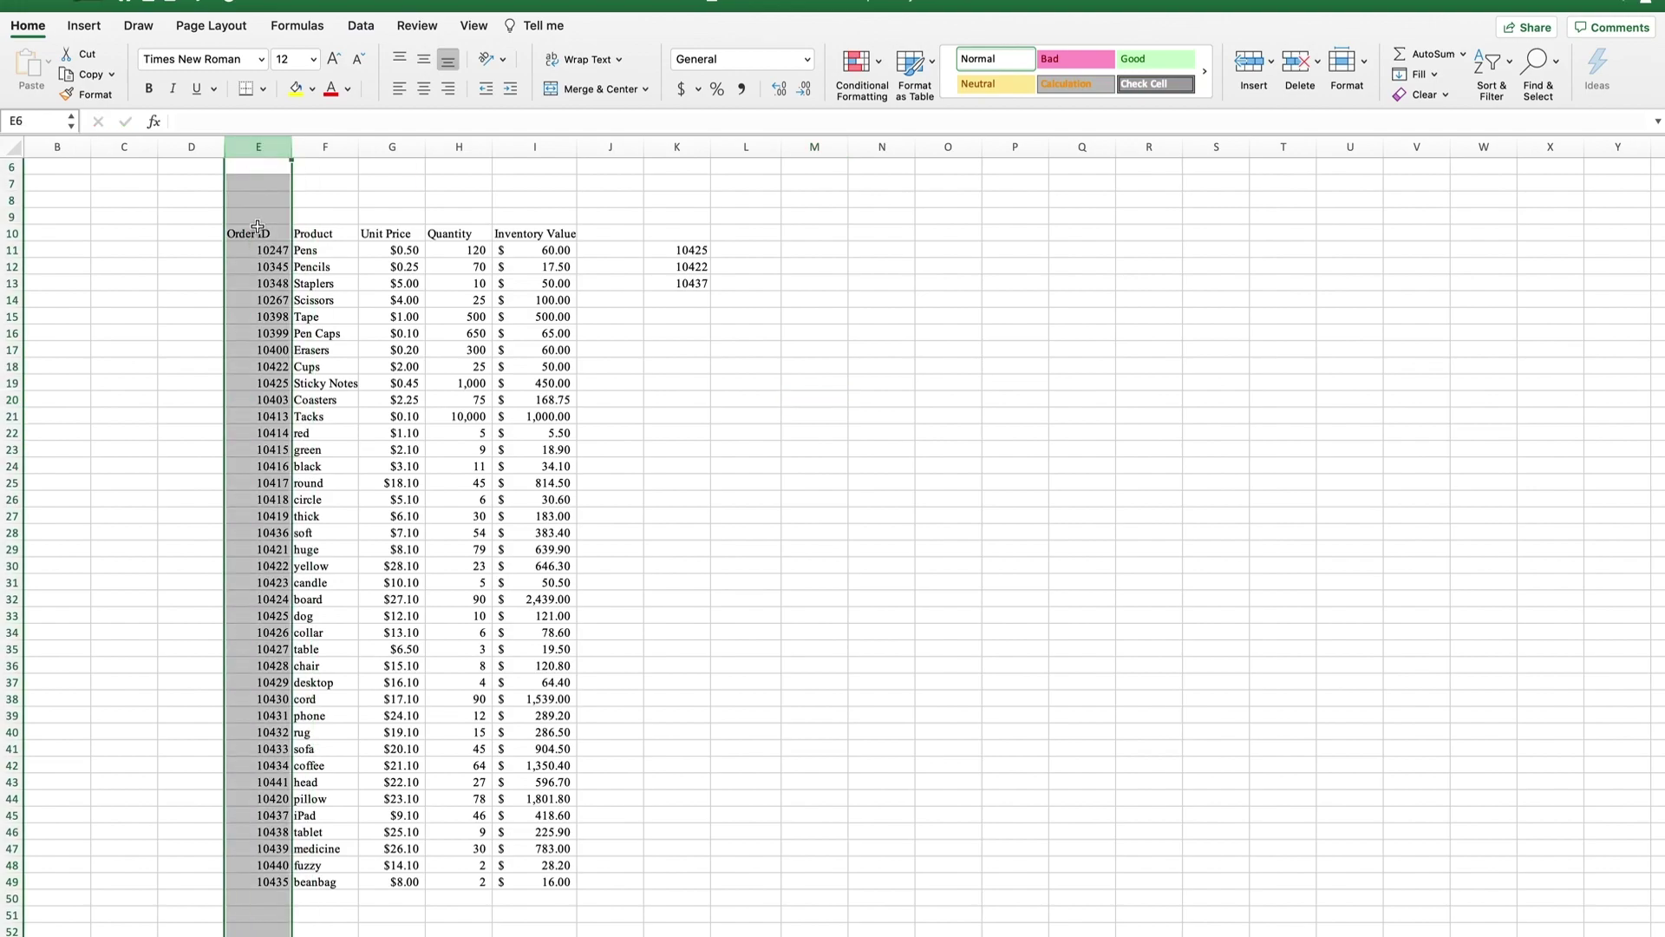
click(326, 148)
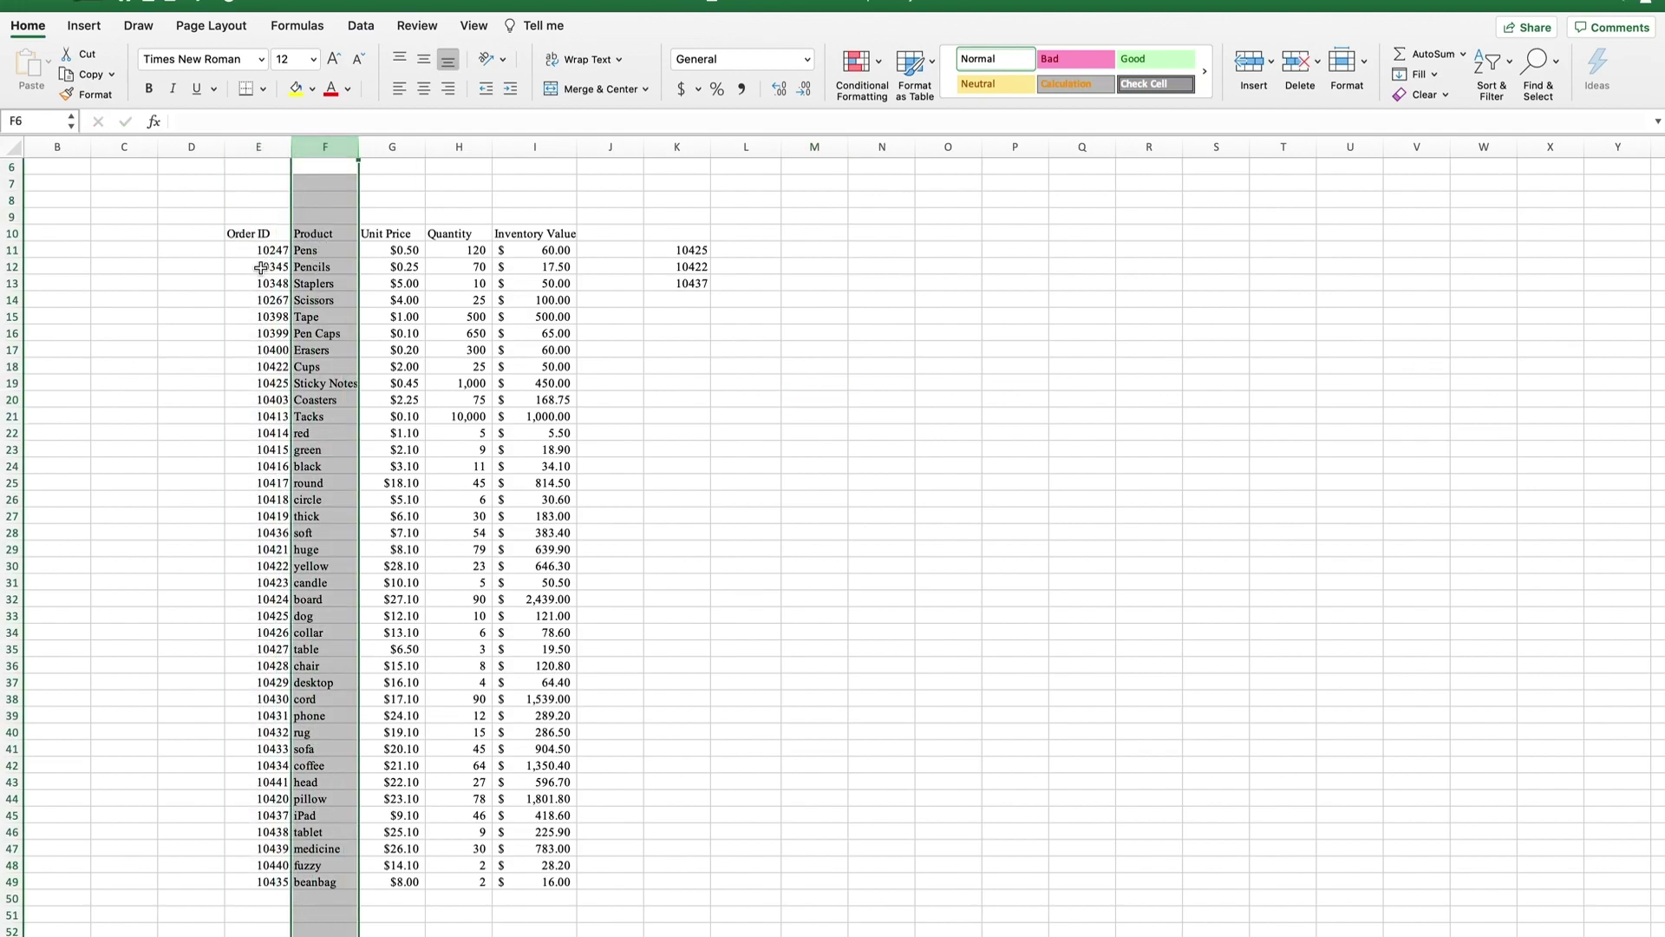
click(258, 147)
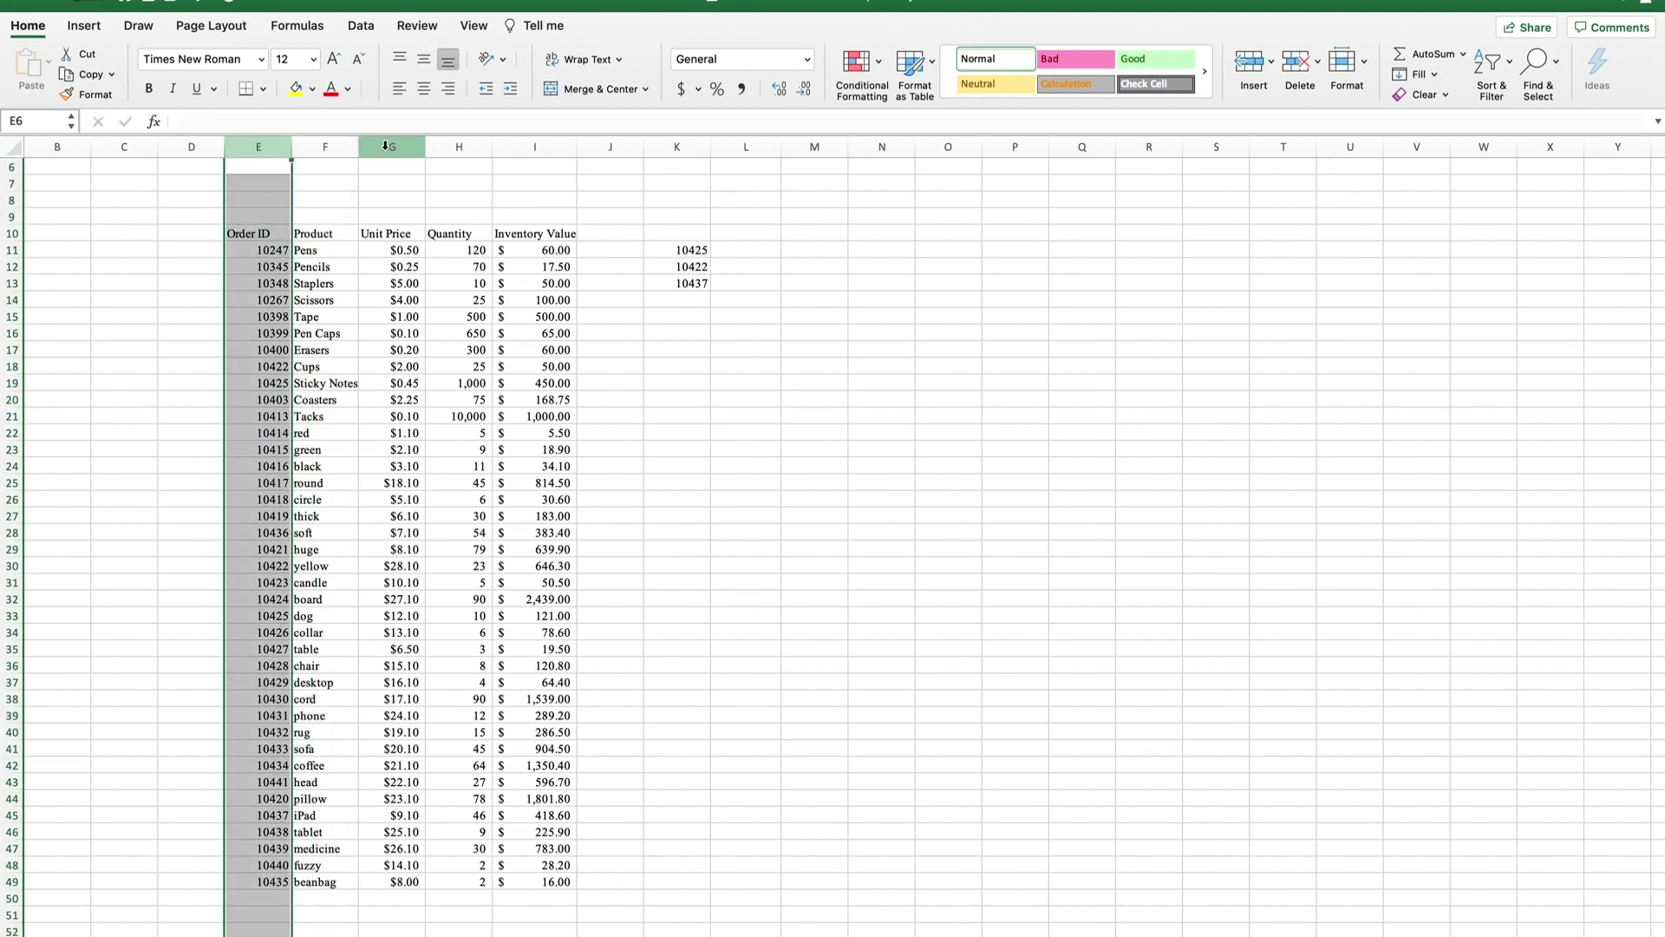
click(386, 145)
scroll(383, 293, down, 1)
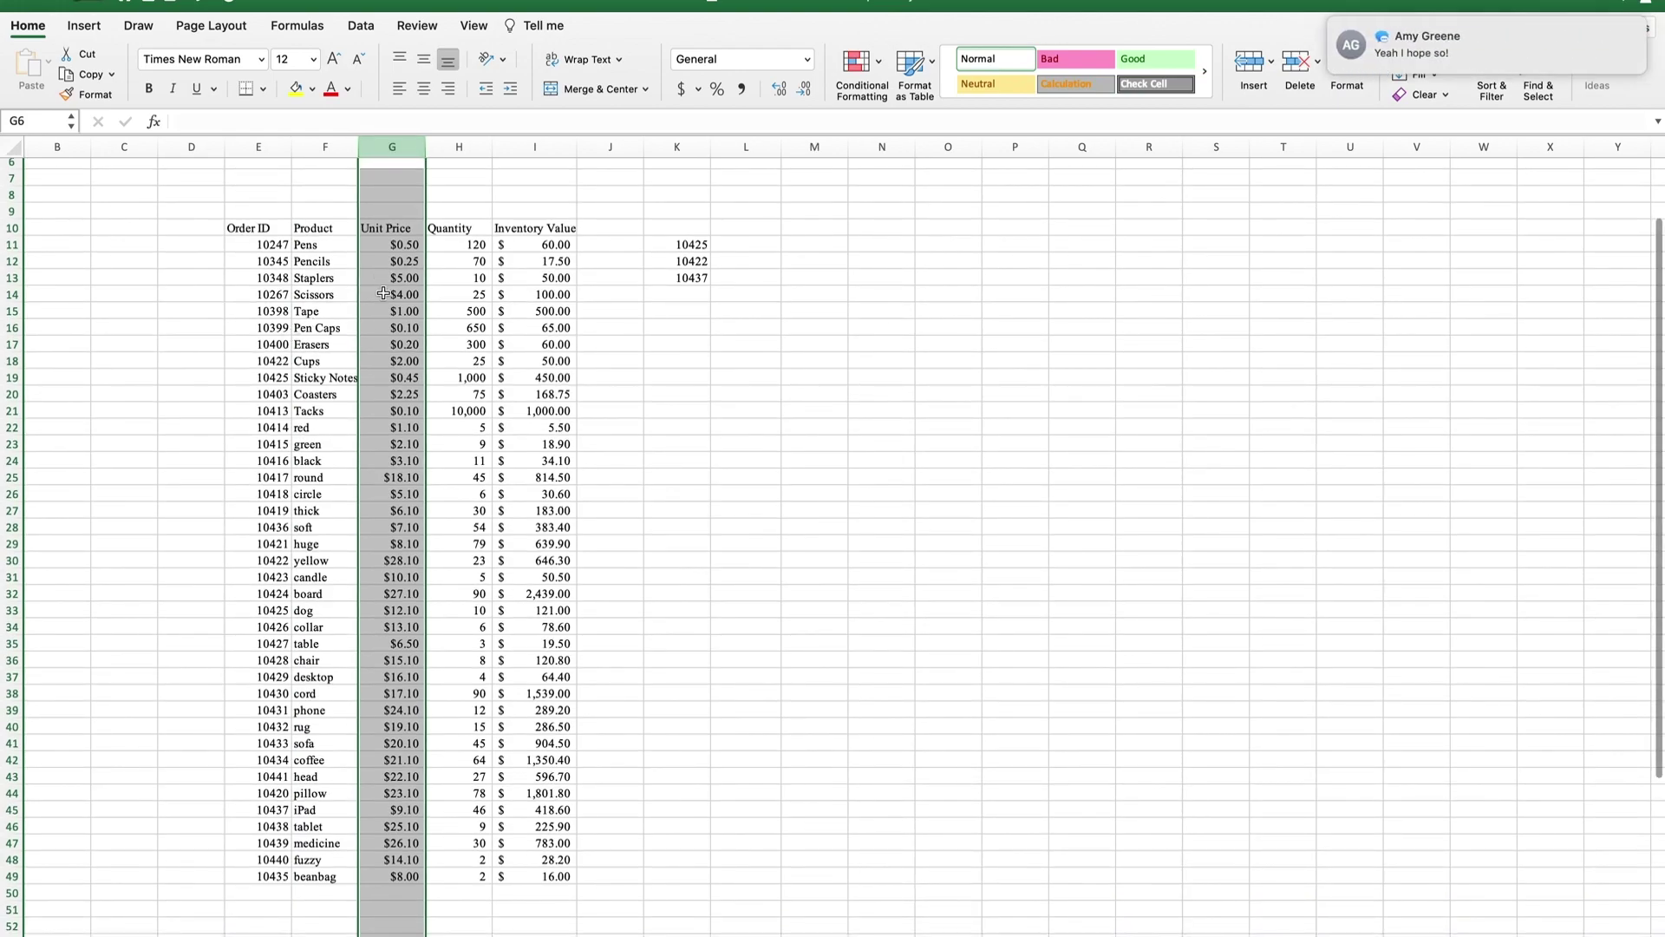
click(382, 293)
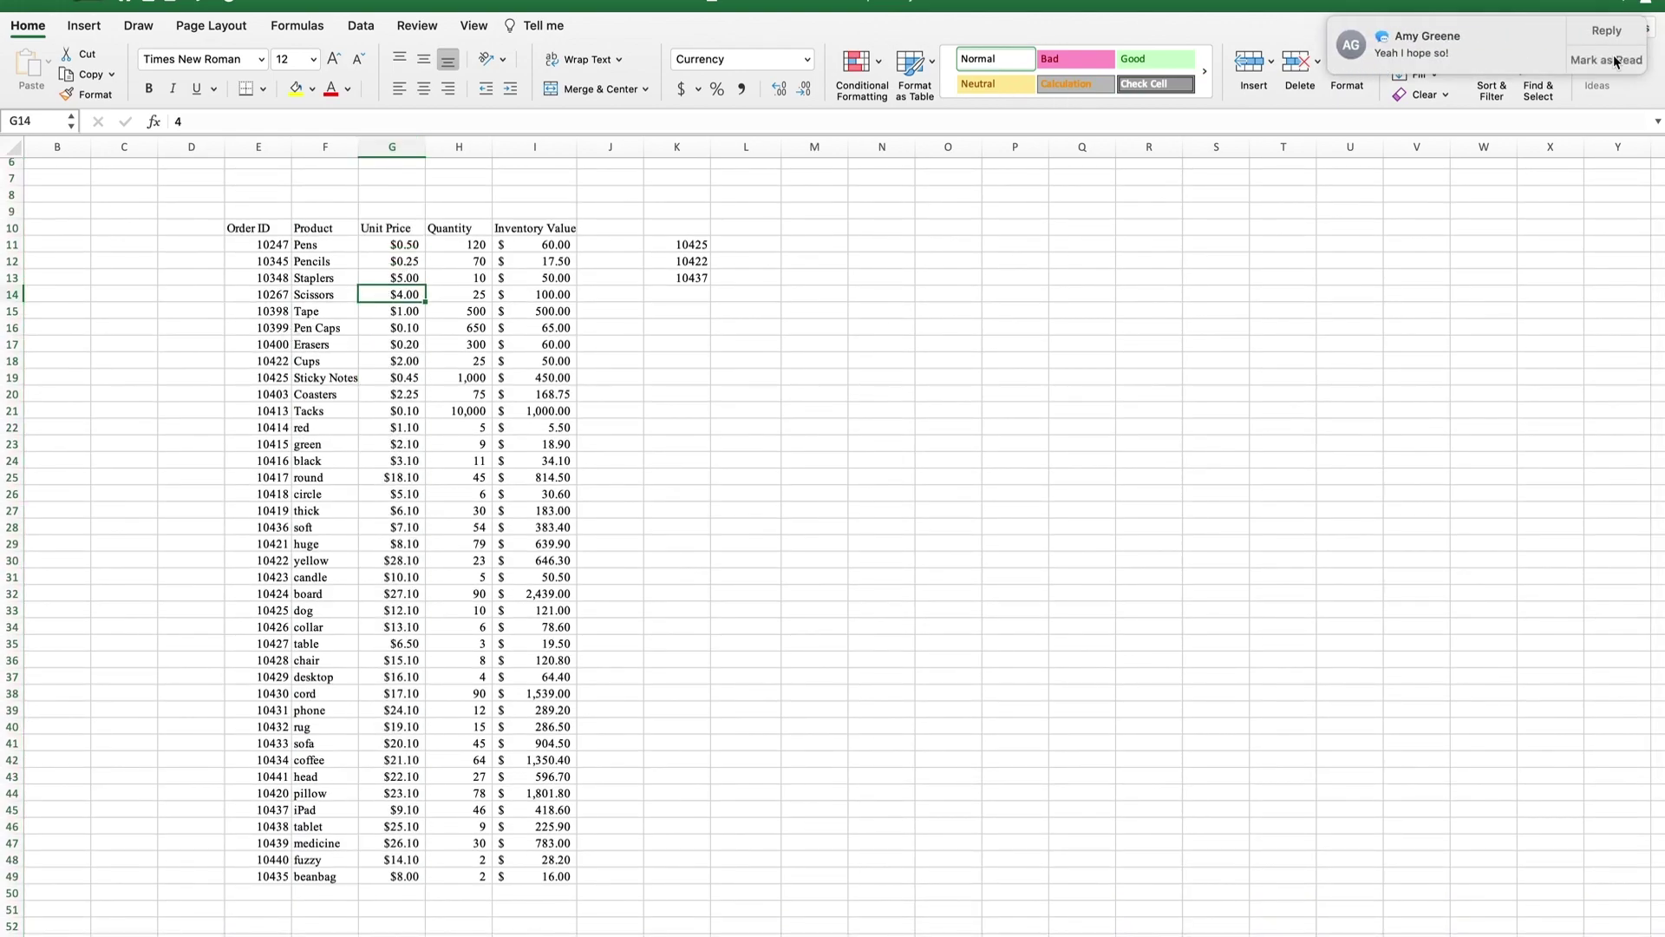
click(1614, 62)
Inspect the Quantity column and the Inventory Value formulas in I11 and I19 without changing them.
click(443, 148)
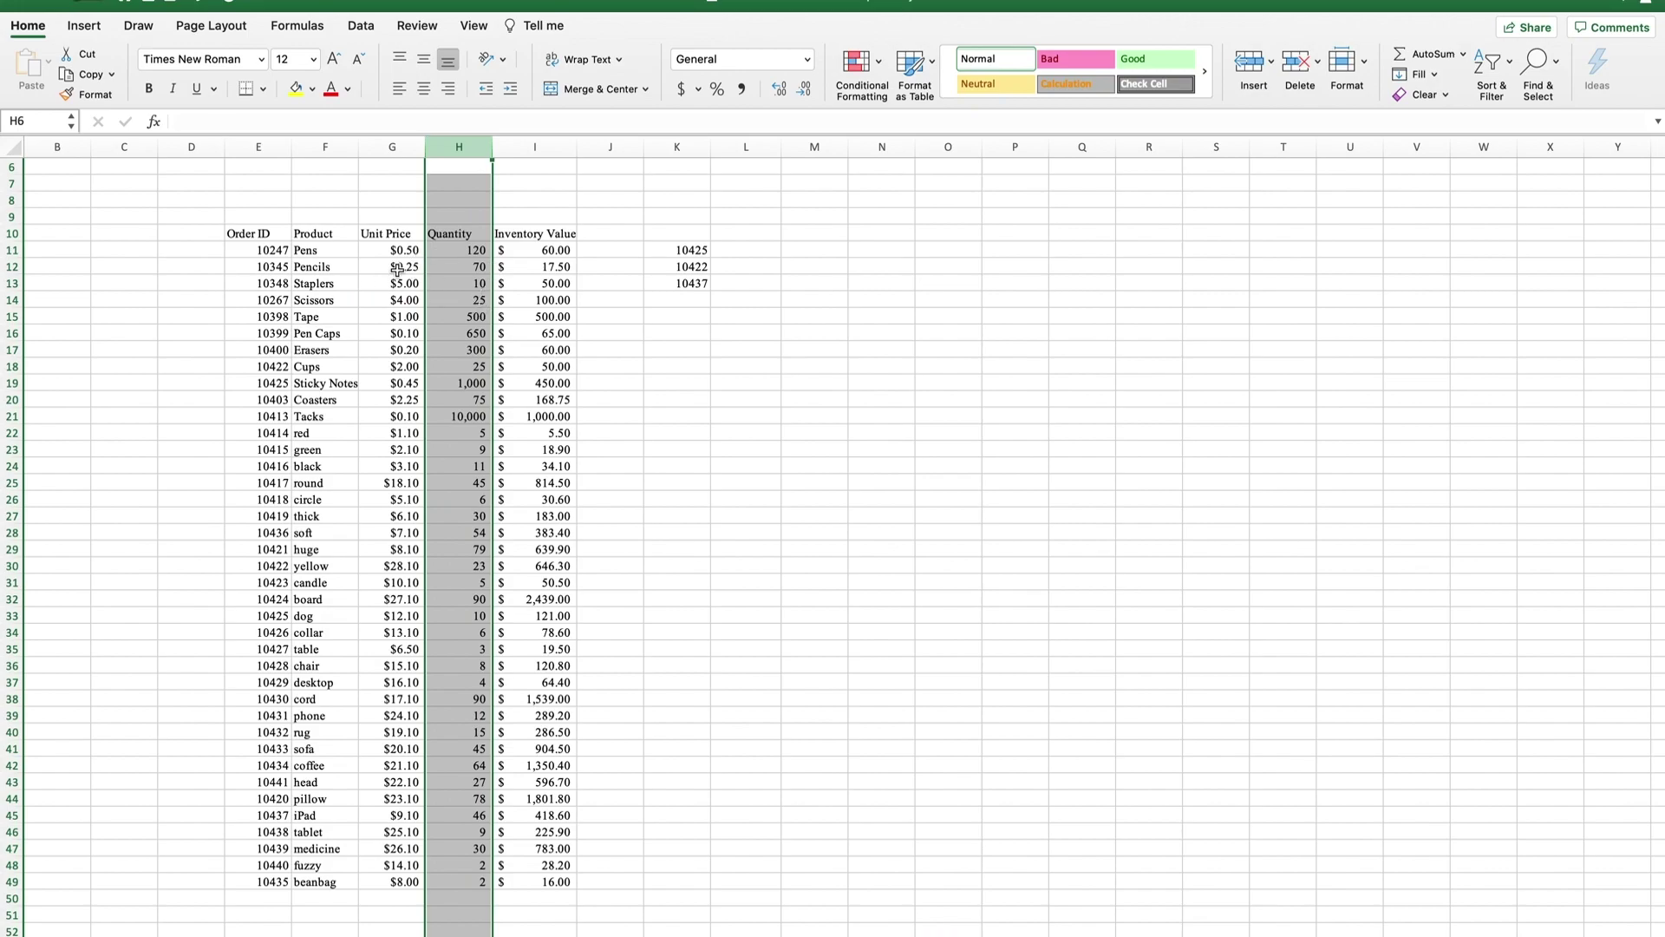
click(529, 251)
click(464, 250)
click(552, 144)
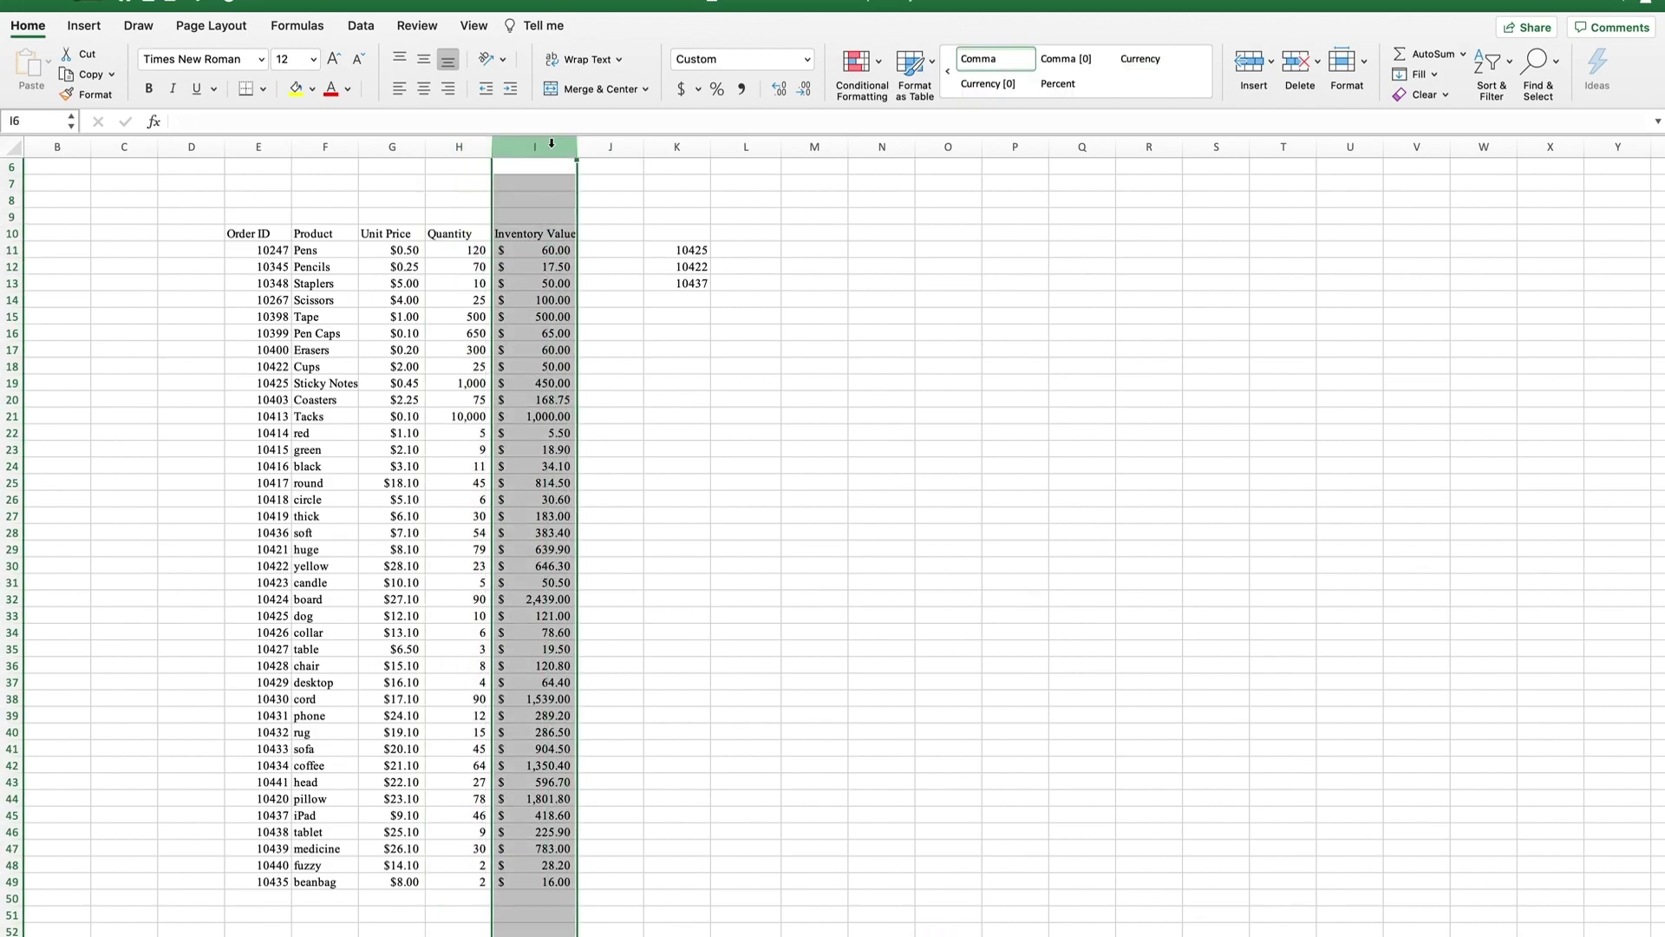
click(558, 253)
double_click(559, 253)
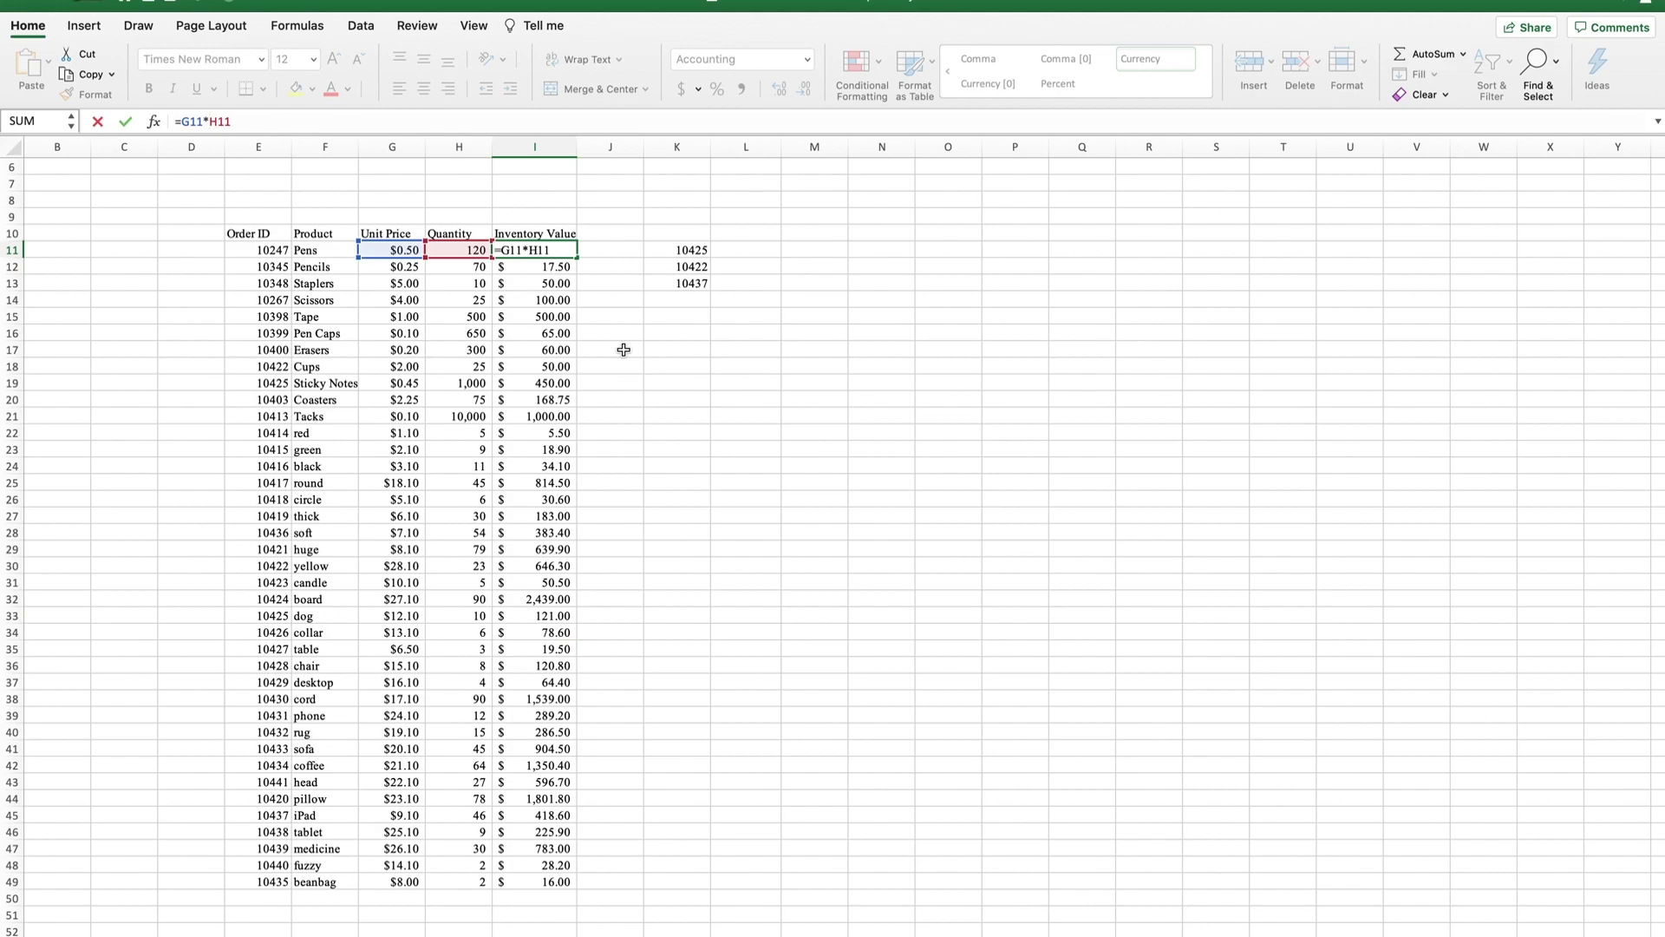
key(Return)
click(538, 381)
double_click(537, 382)
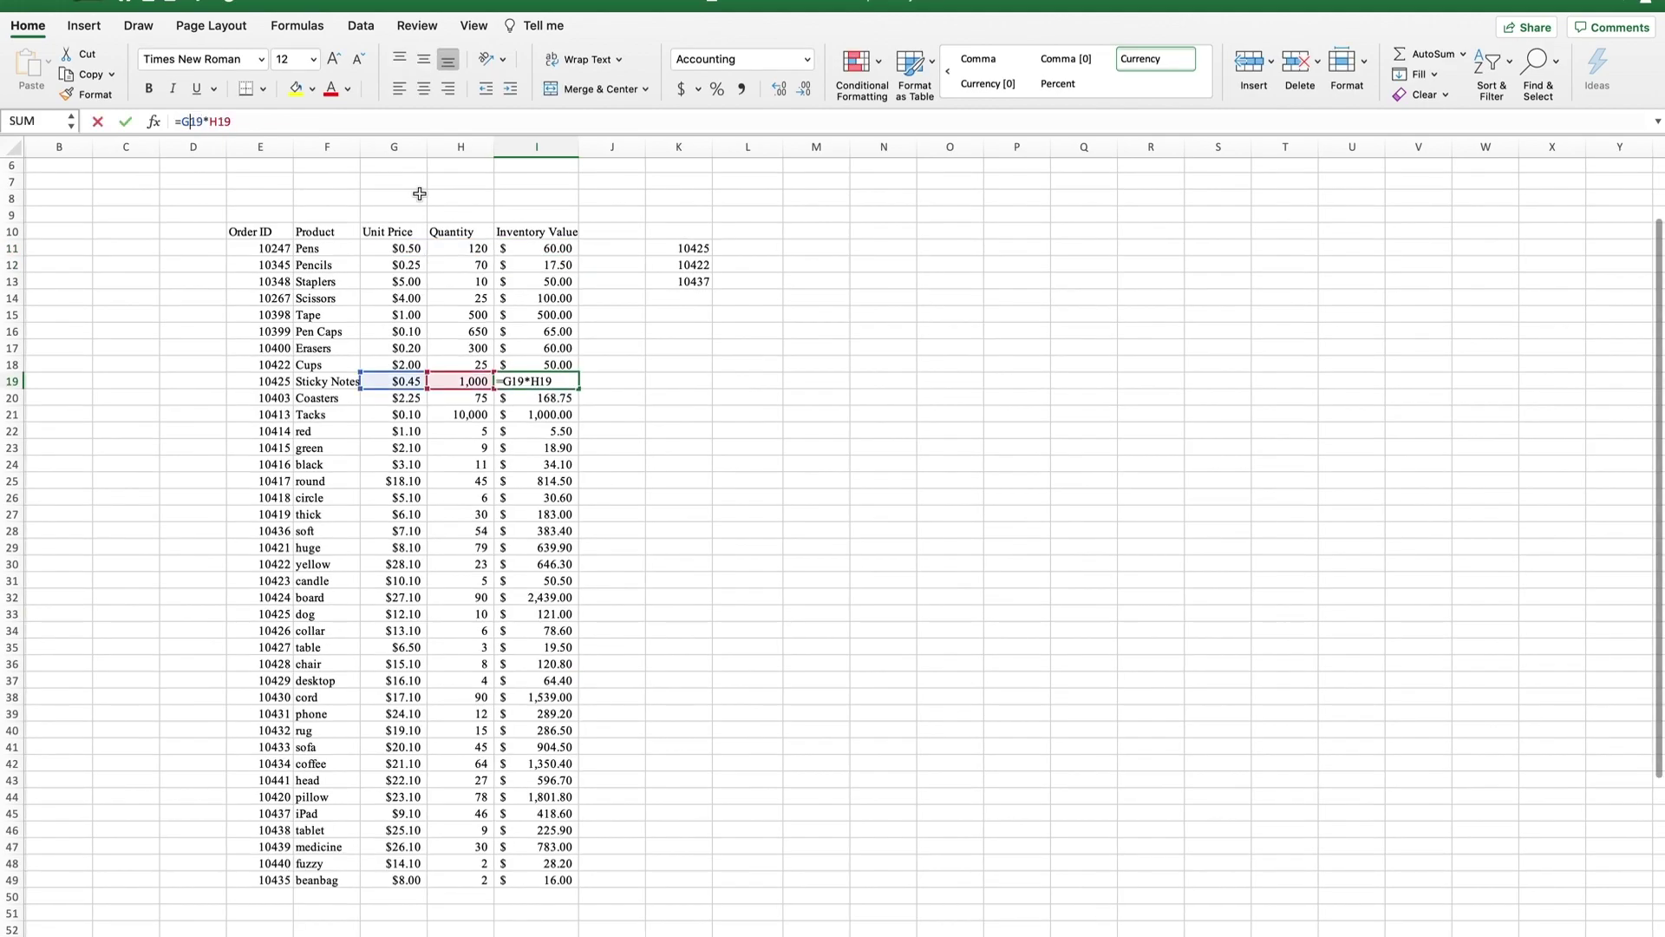
key(Return)
Rename the G10 heading from Unit Price to Unit Cost.
click(441, 232)
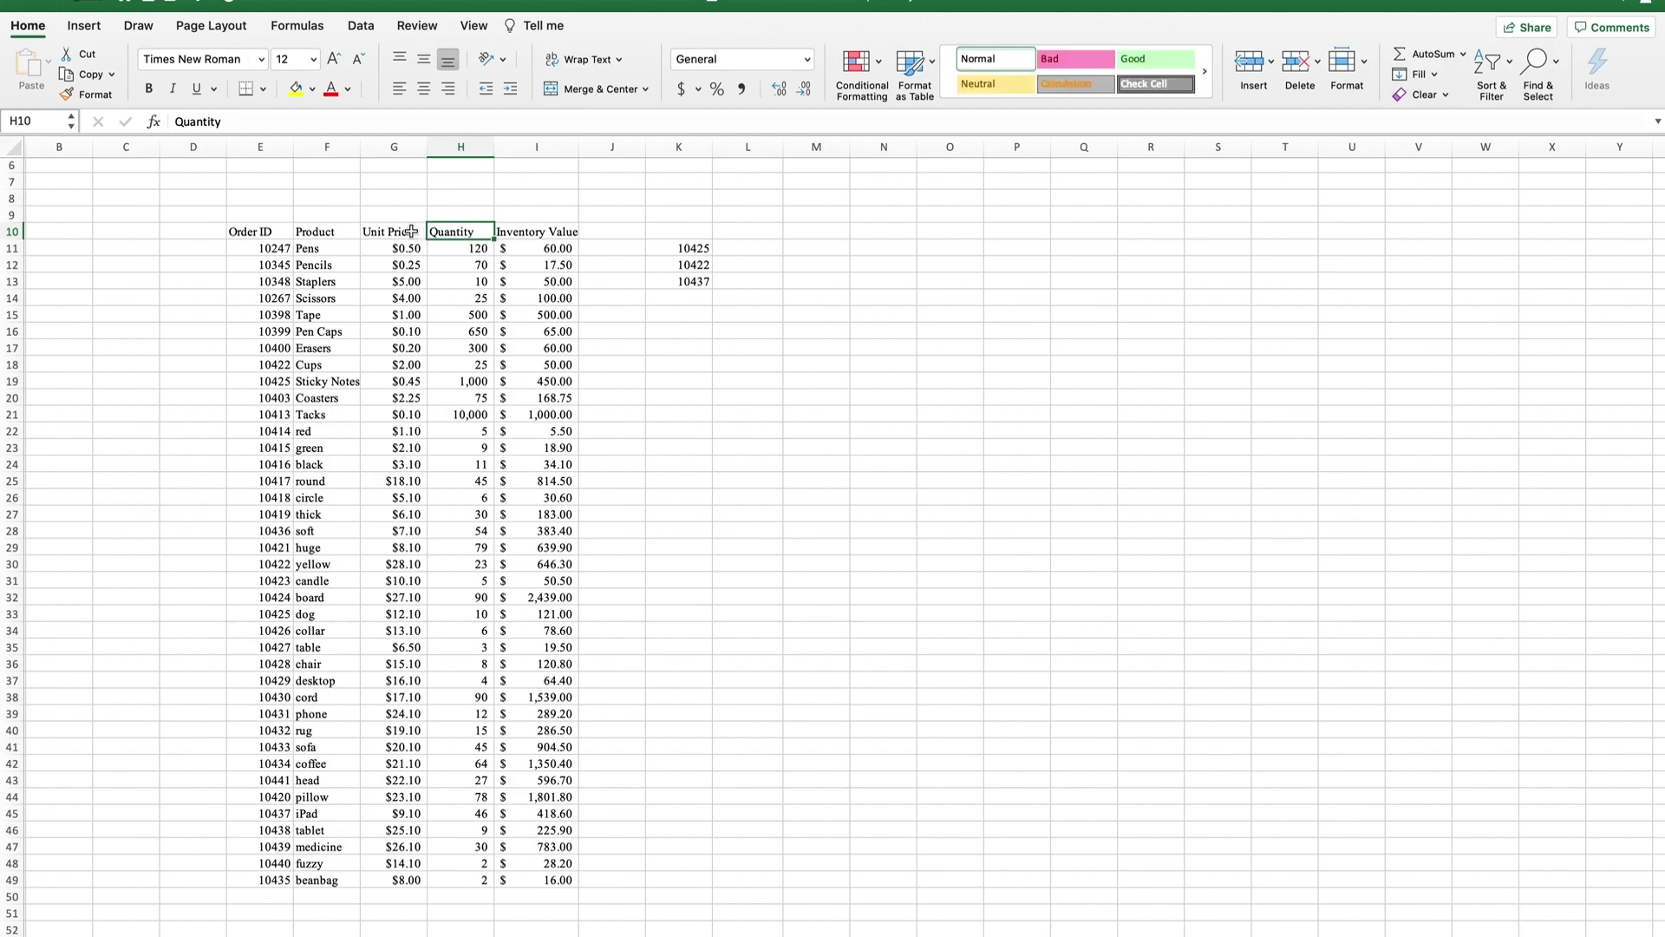
click(412, 232)
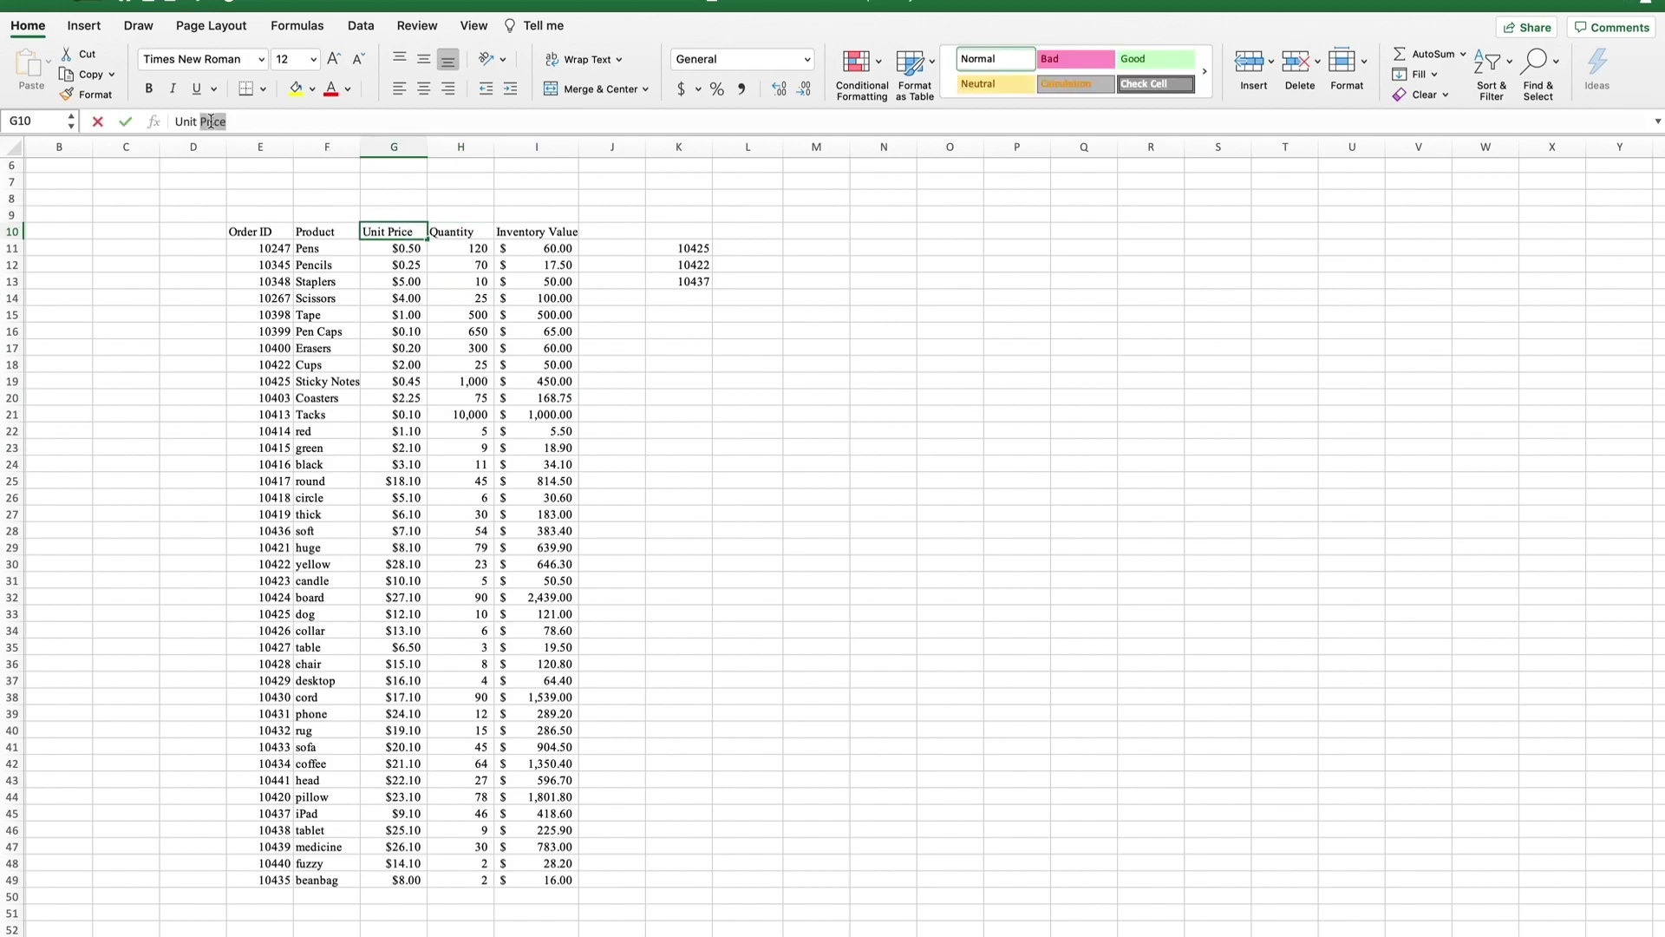
text(Cost)
key(Return)
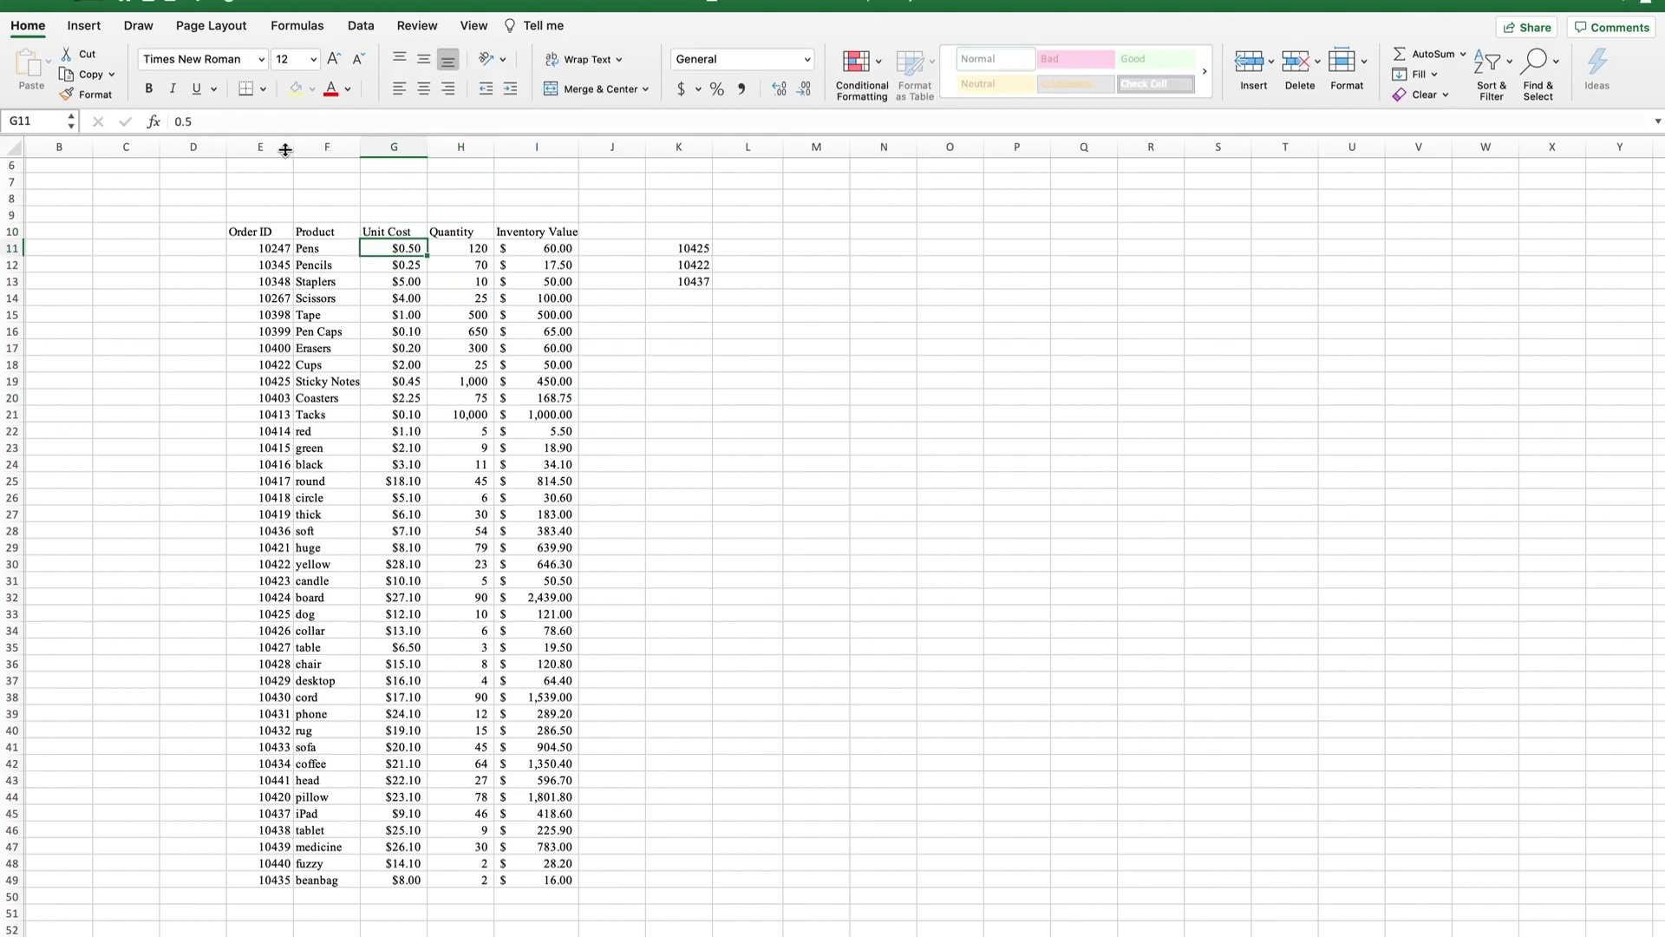
key(Up)
Check the inventory value formulas in I12 and I17, then select the order IDs K11:K13 and cell L11.
click(609, 299)
click(558, 265)
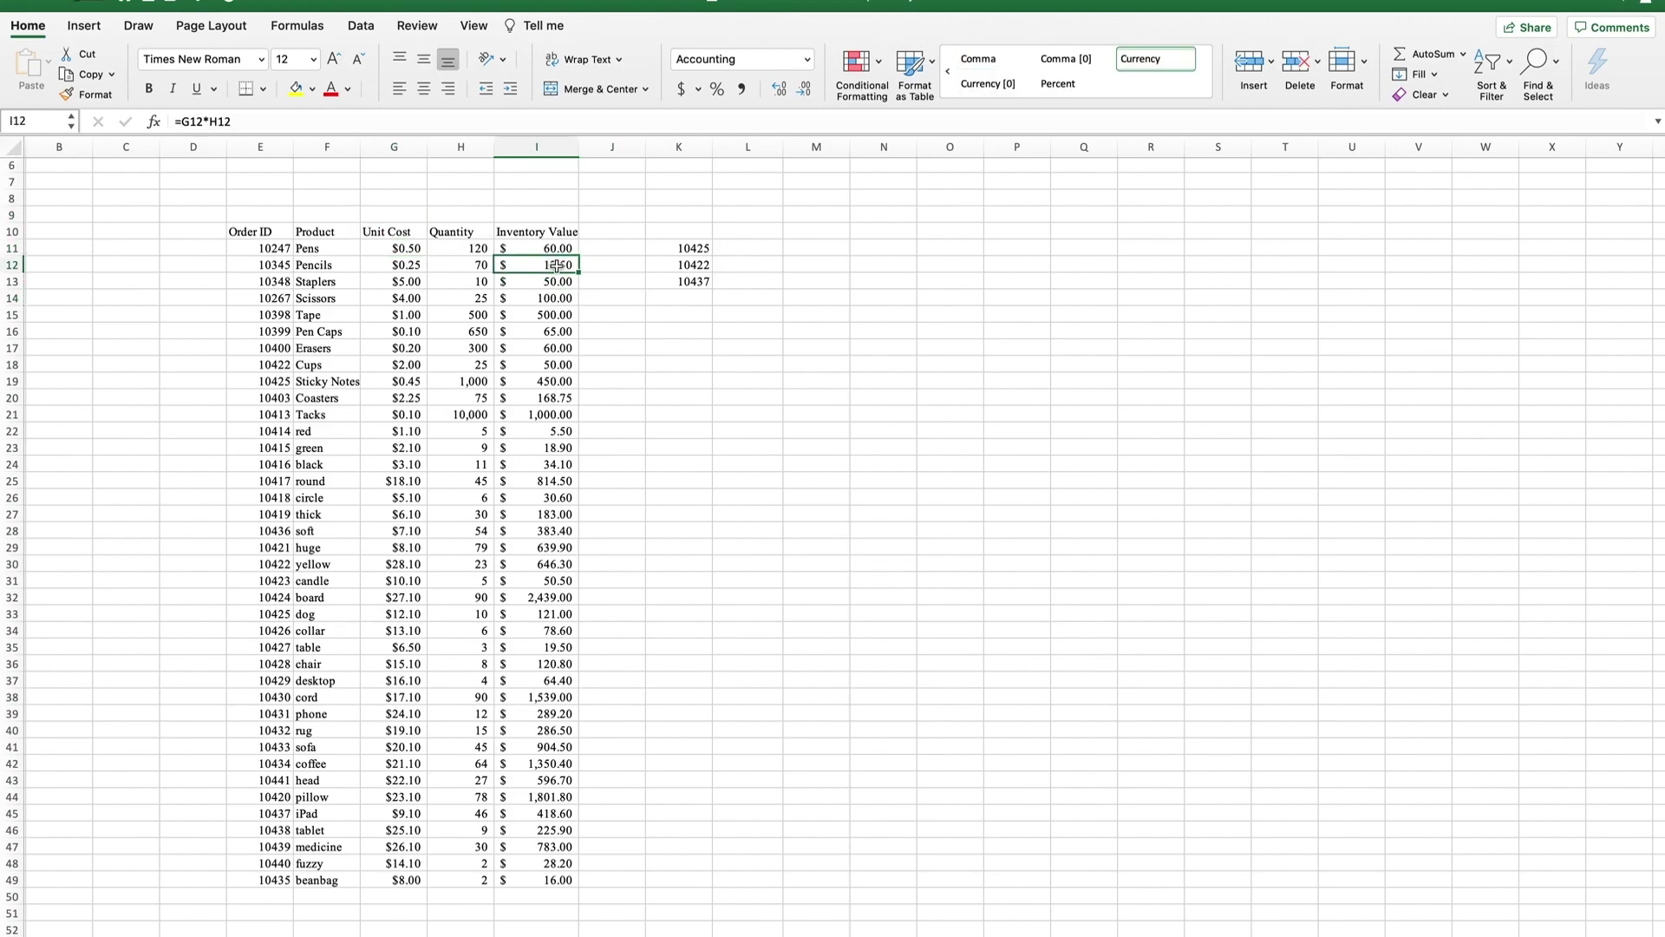
click(560, 349)
drag(694, 248, 694, 280)
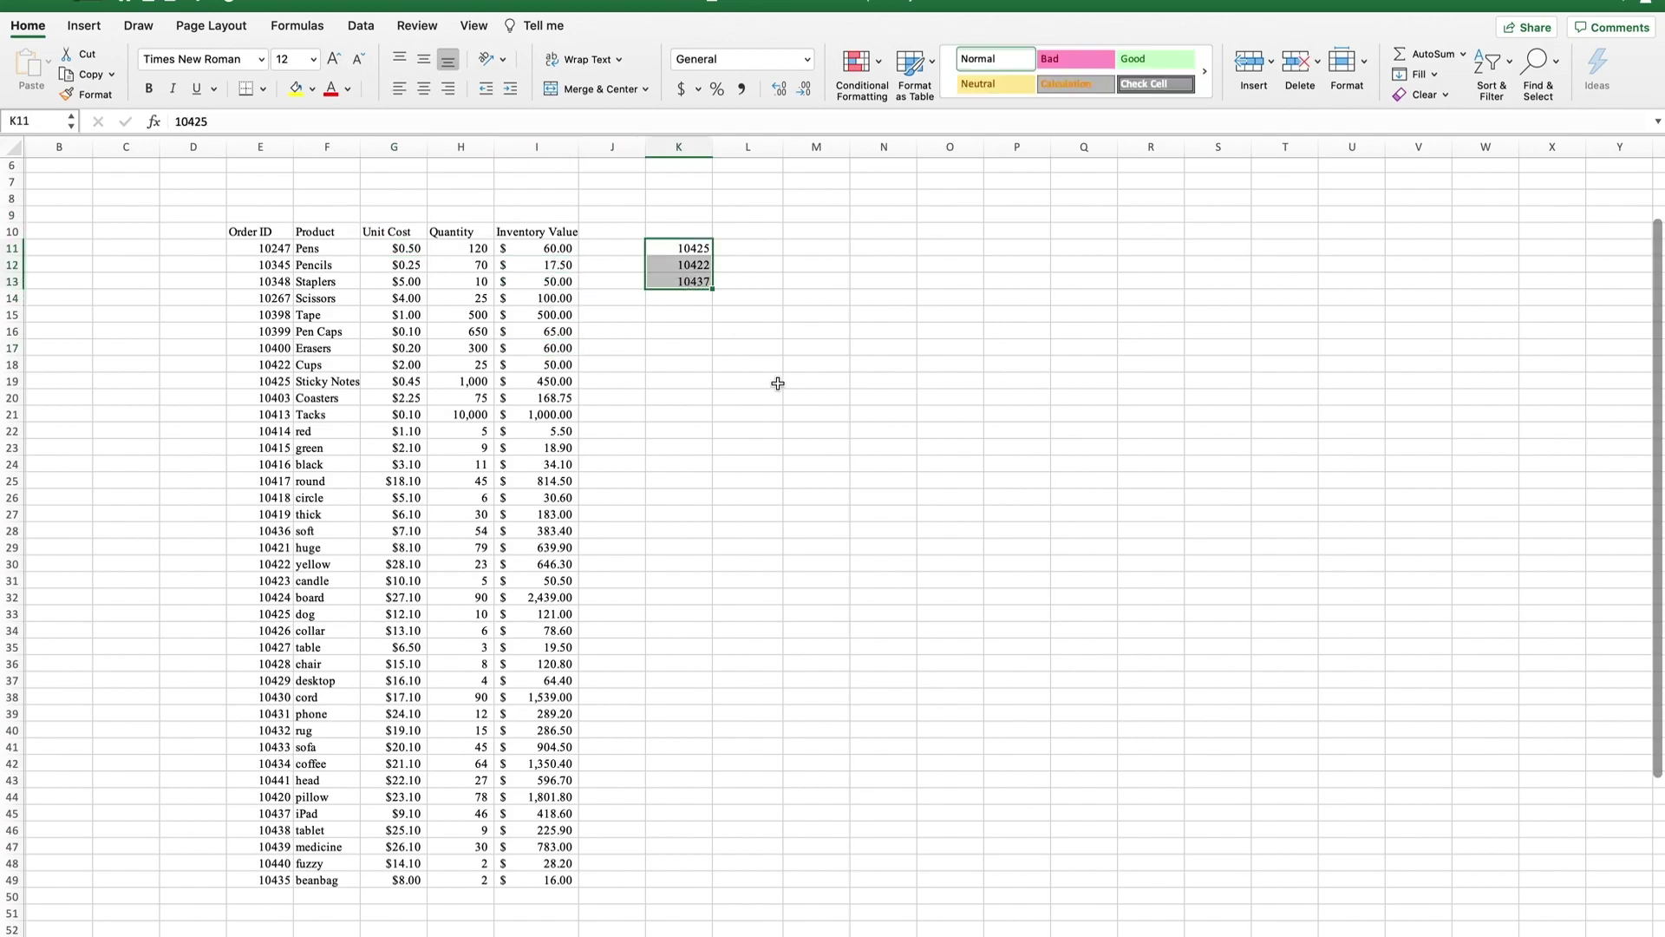
drag(748, 397, 747, 382)
drag(682, 249, 693, 279)
click(744, 231)
click(752, 249)
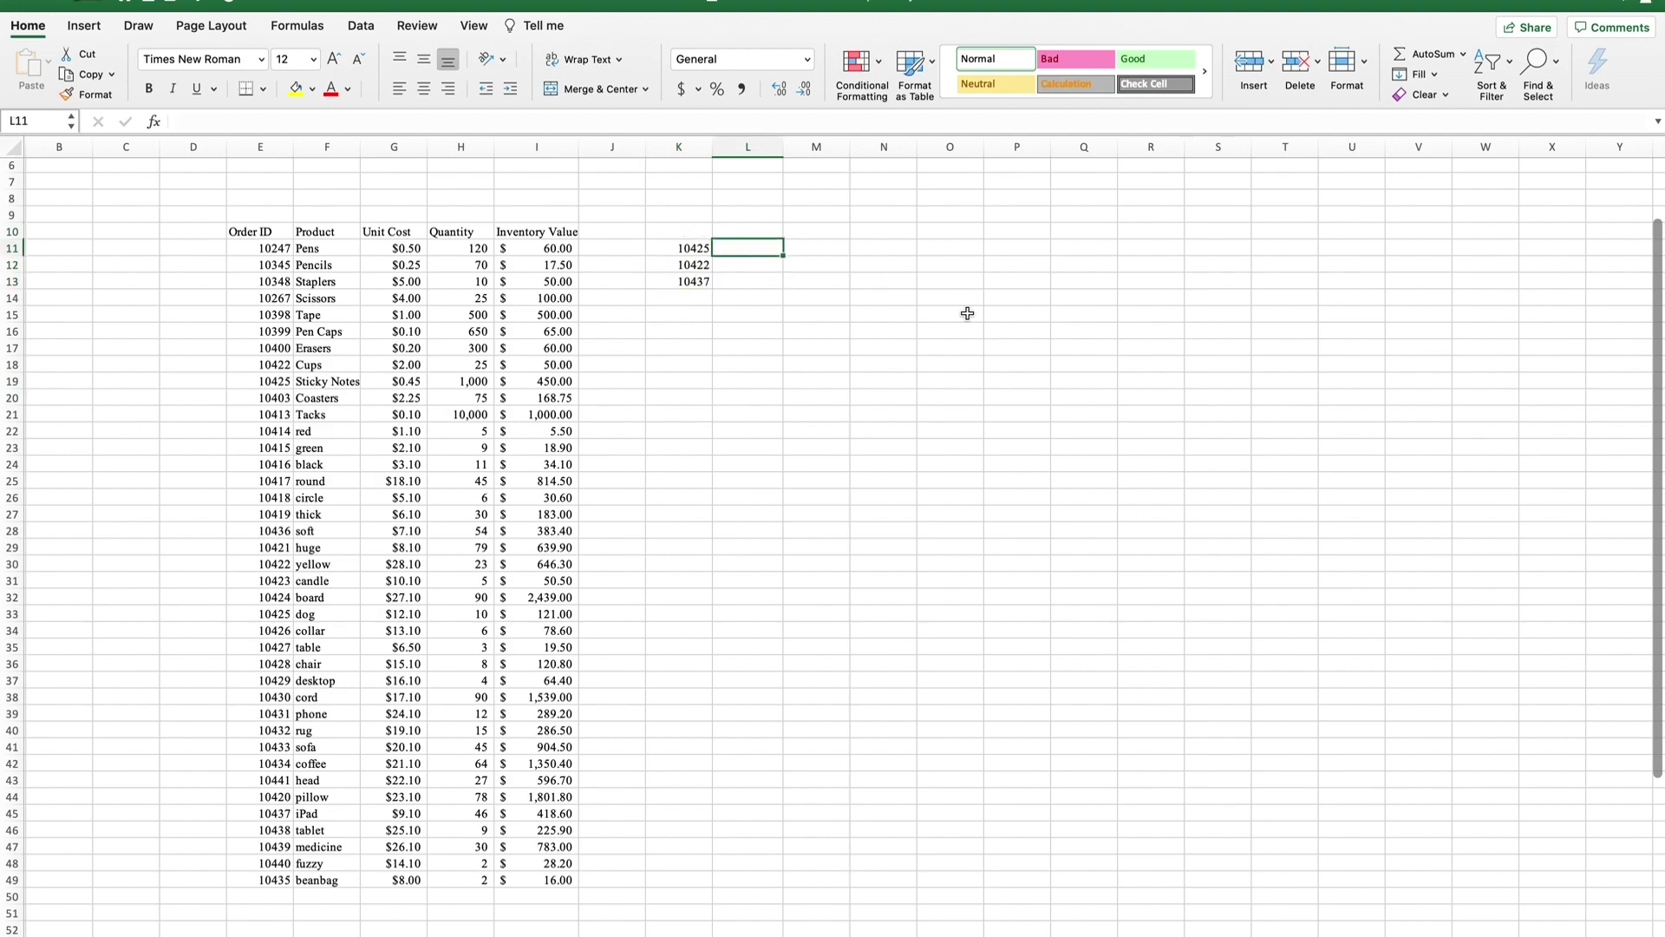
Enter =VLOOKUP(K11, E11:F49, 2, FALSE) in L11 to return the product for order 10425.
text(=v)
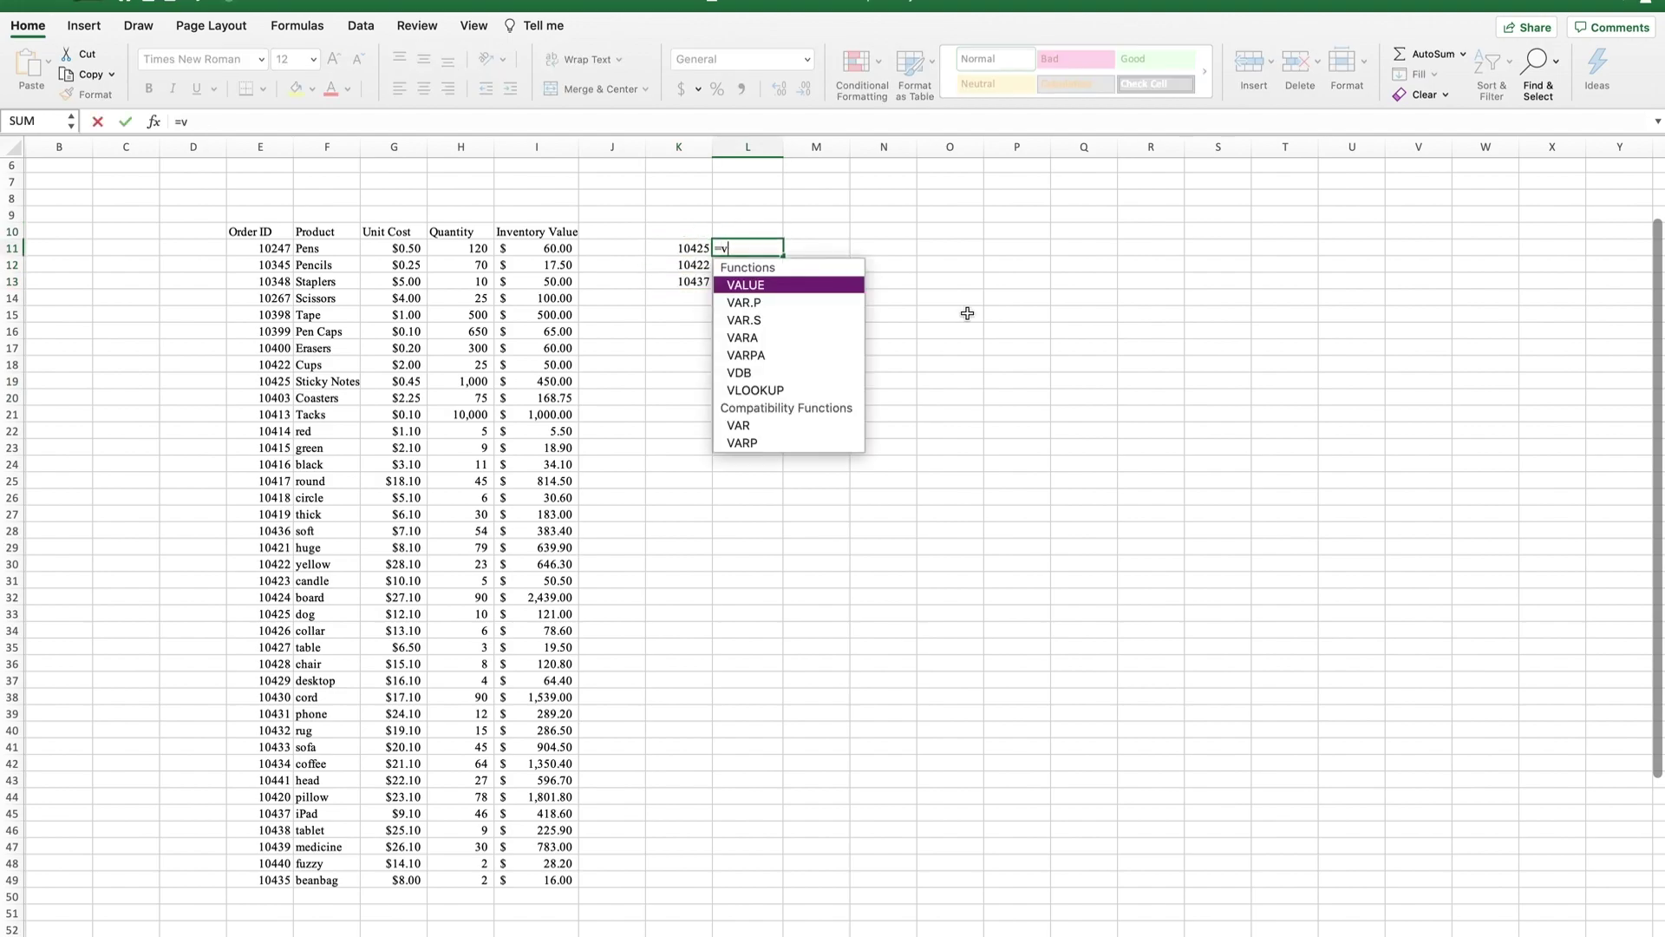
text(lookup()
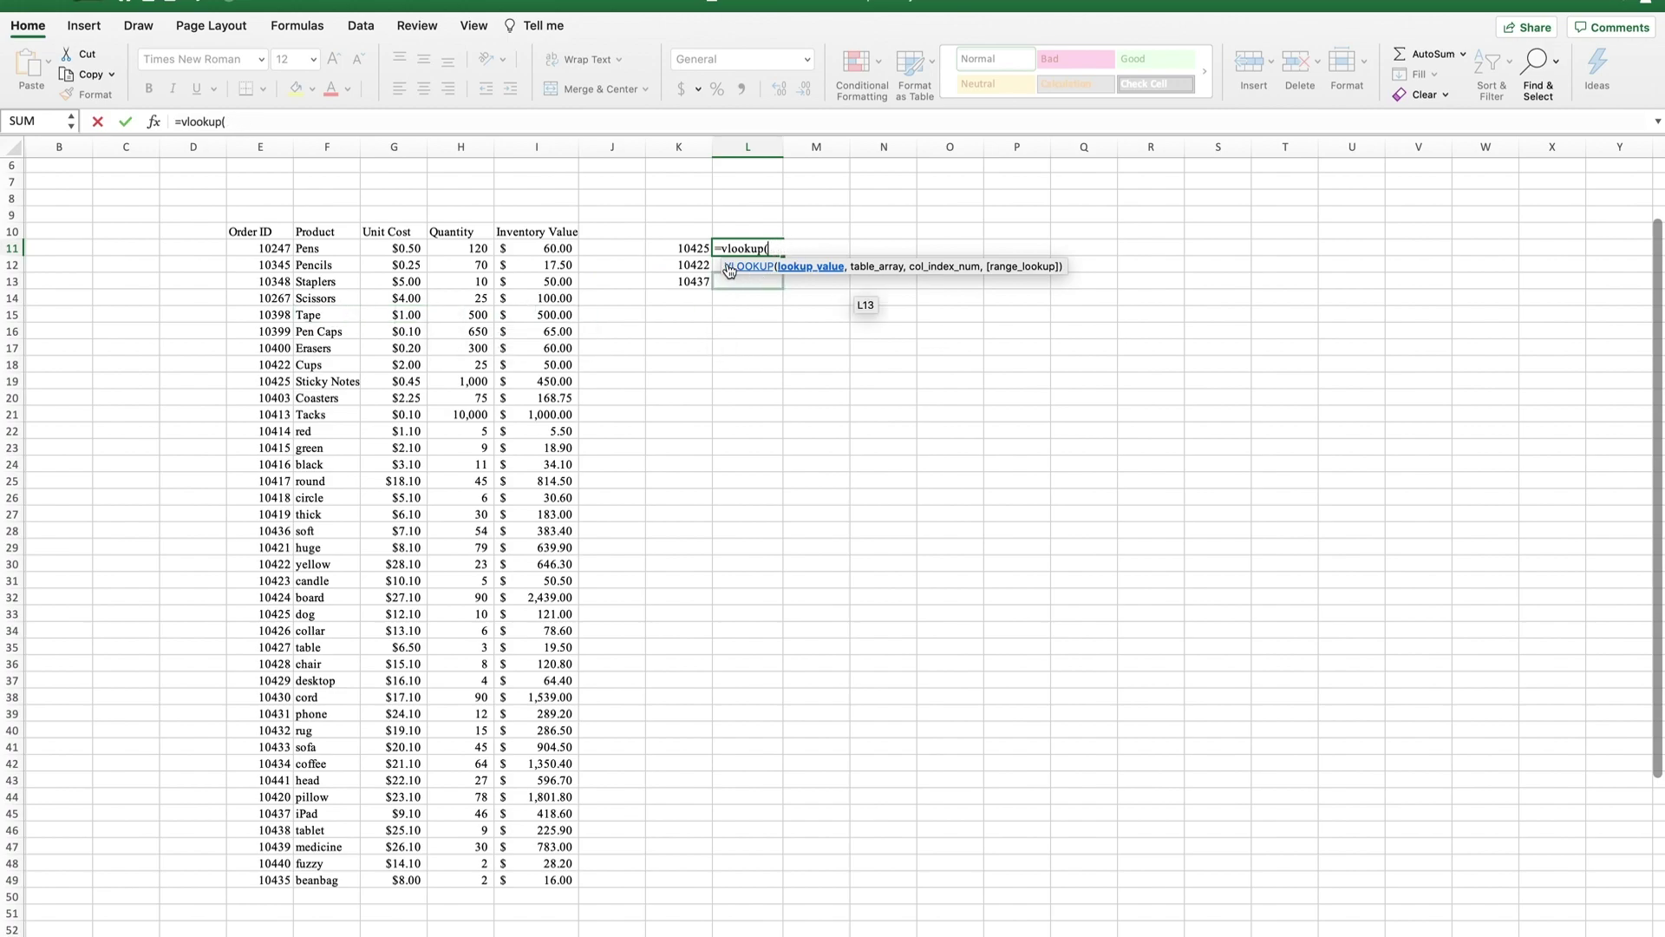
click(673, 248)
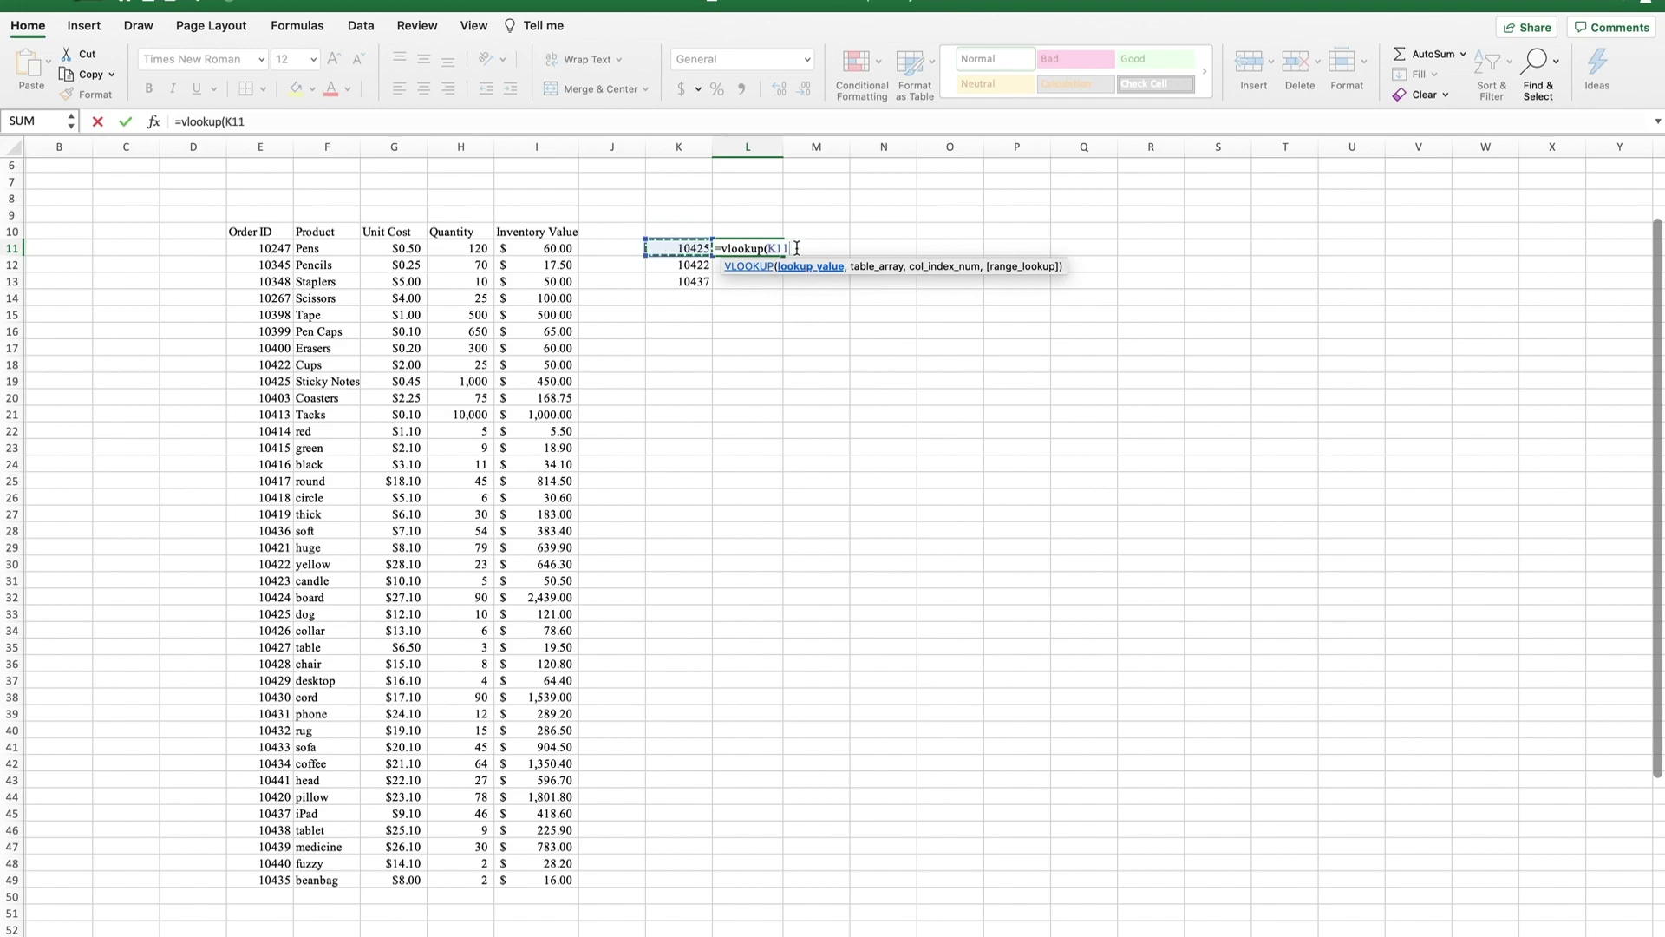
text(,)
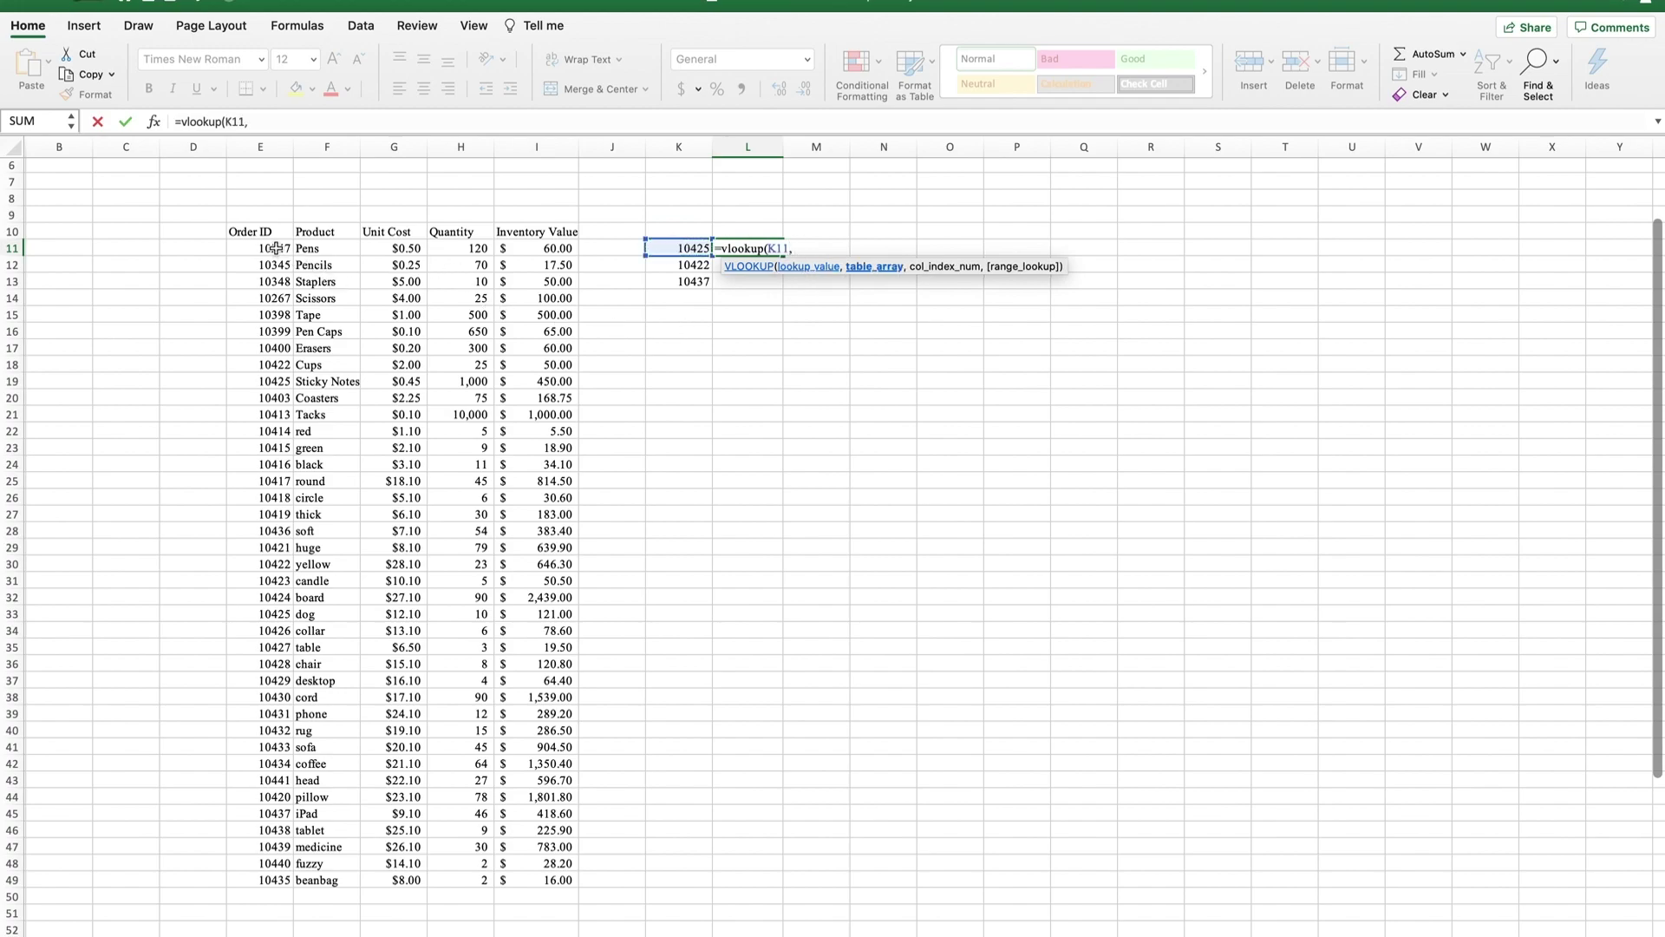
drag(275, 248, 308, 878)
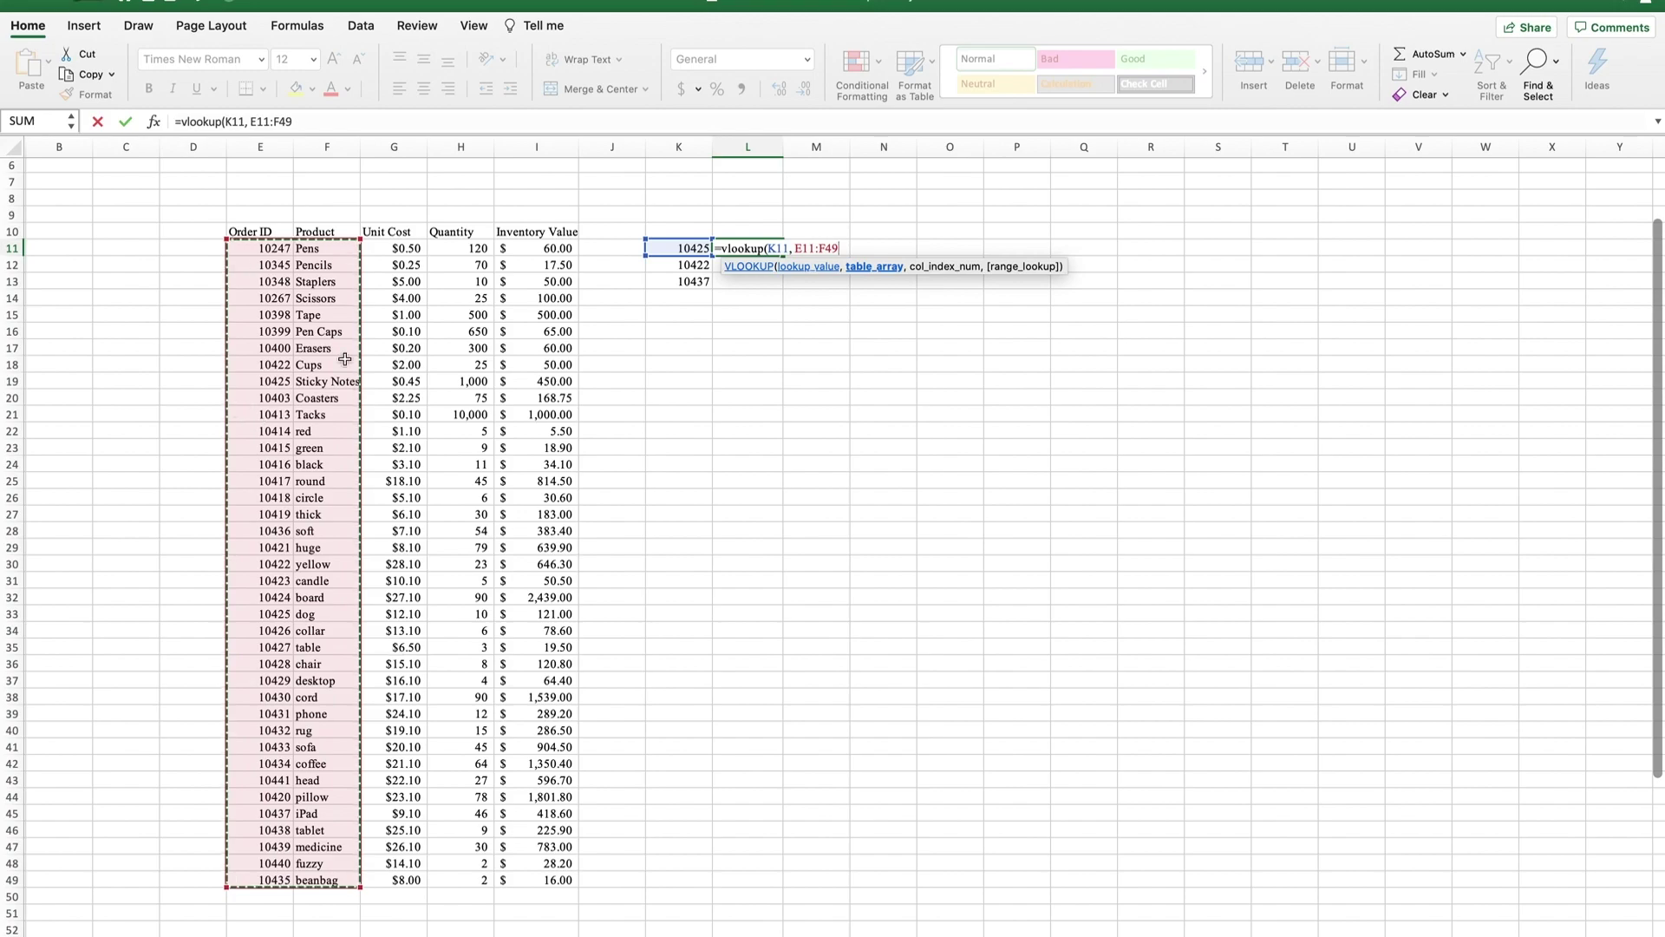
text(,)
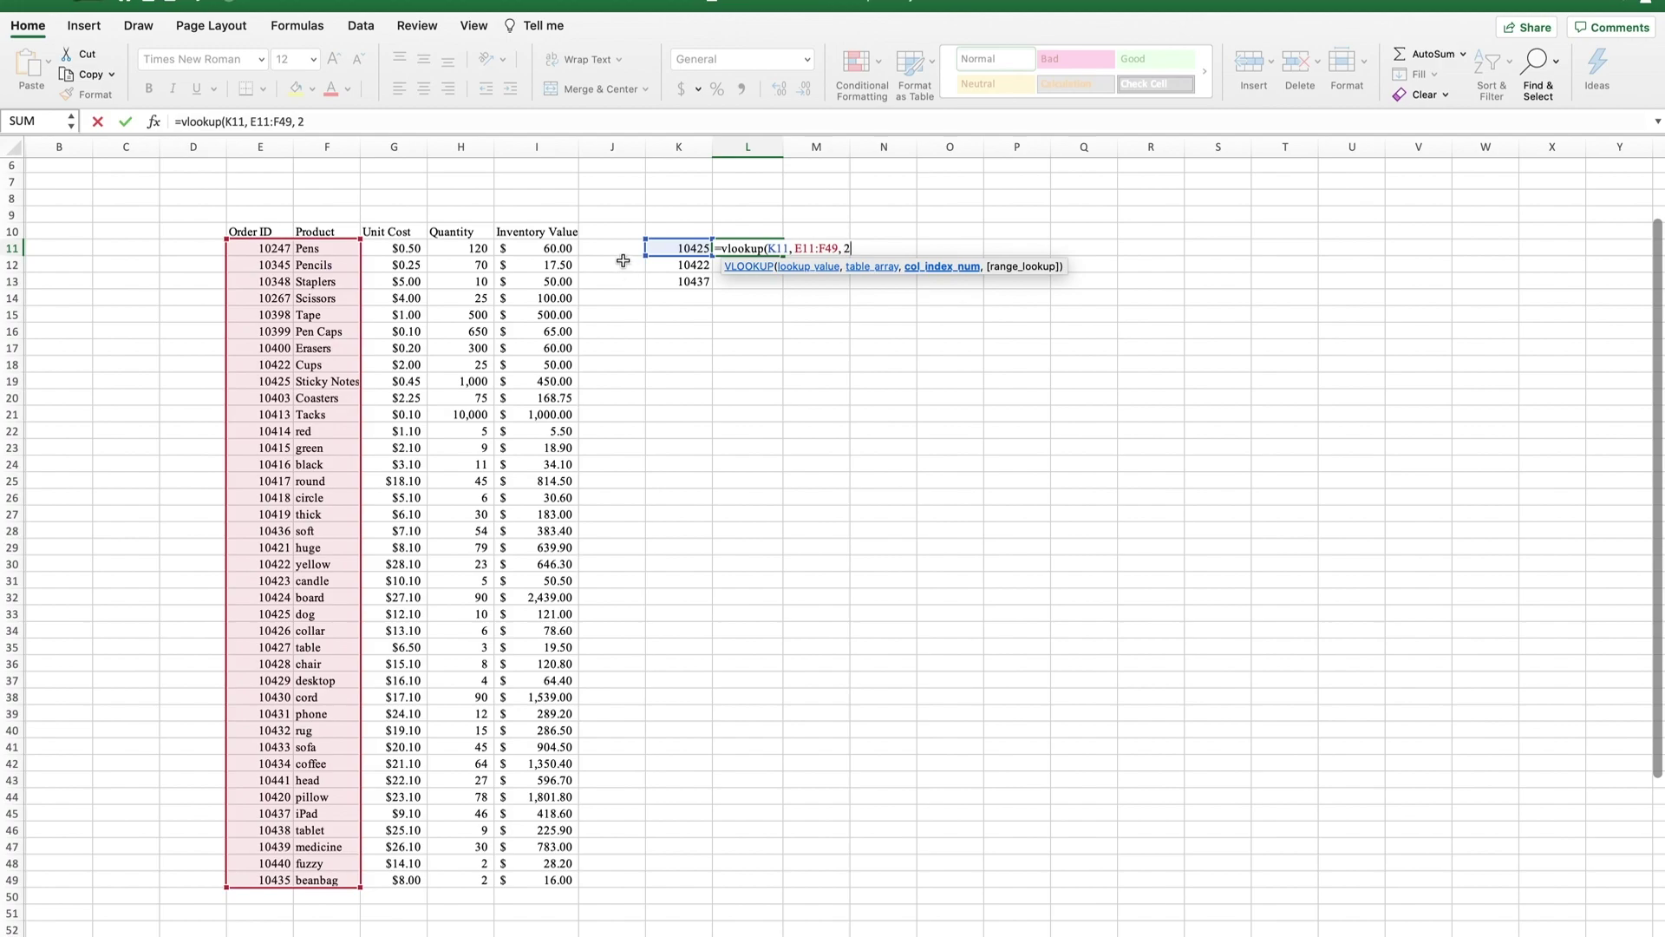
text(2,)
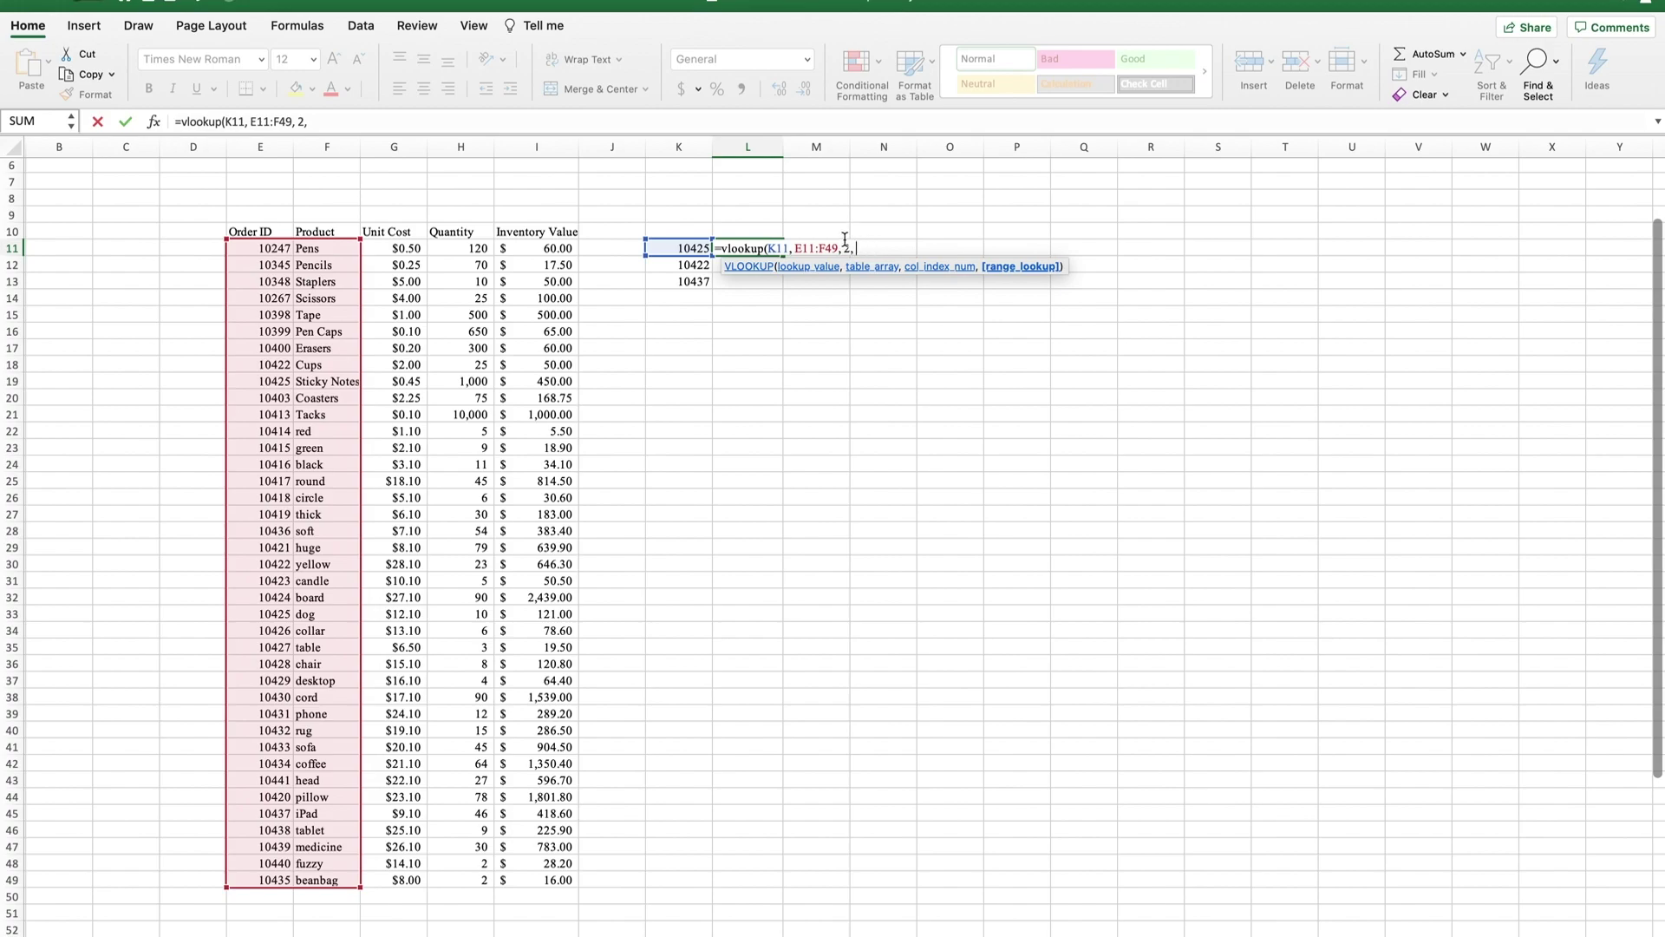
text( F)
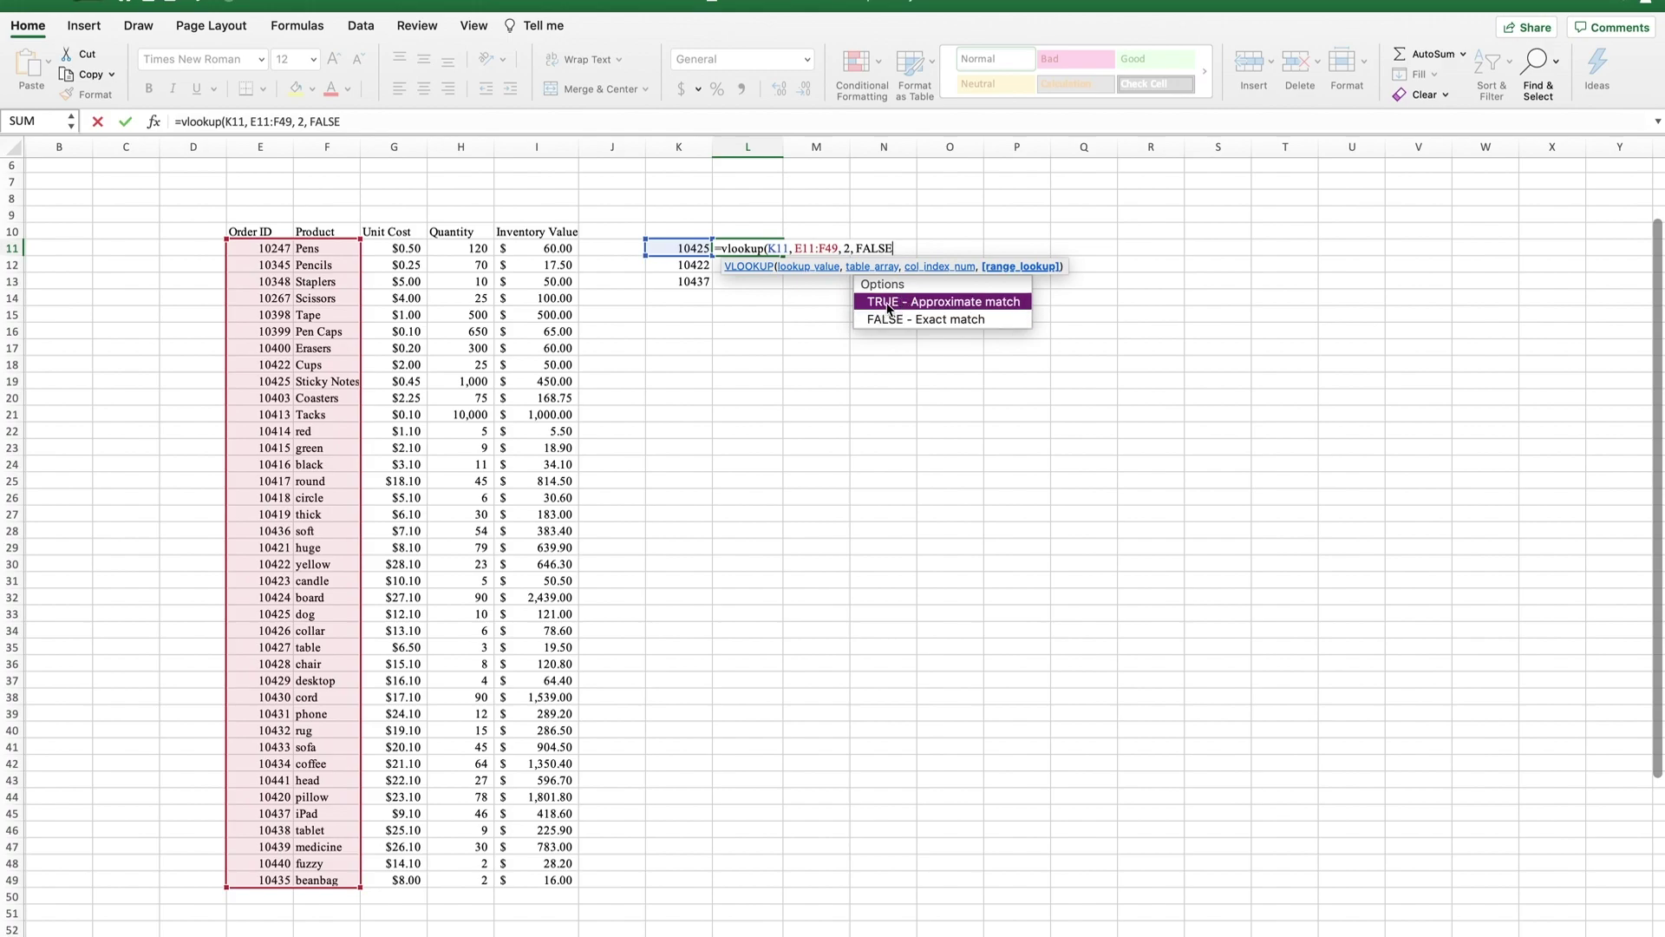
text(ALSE))
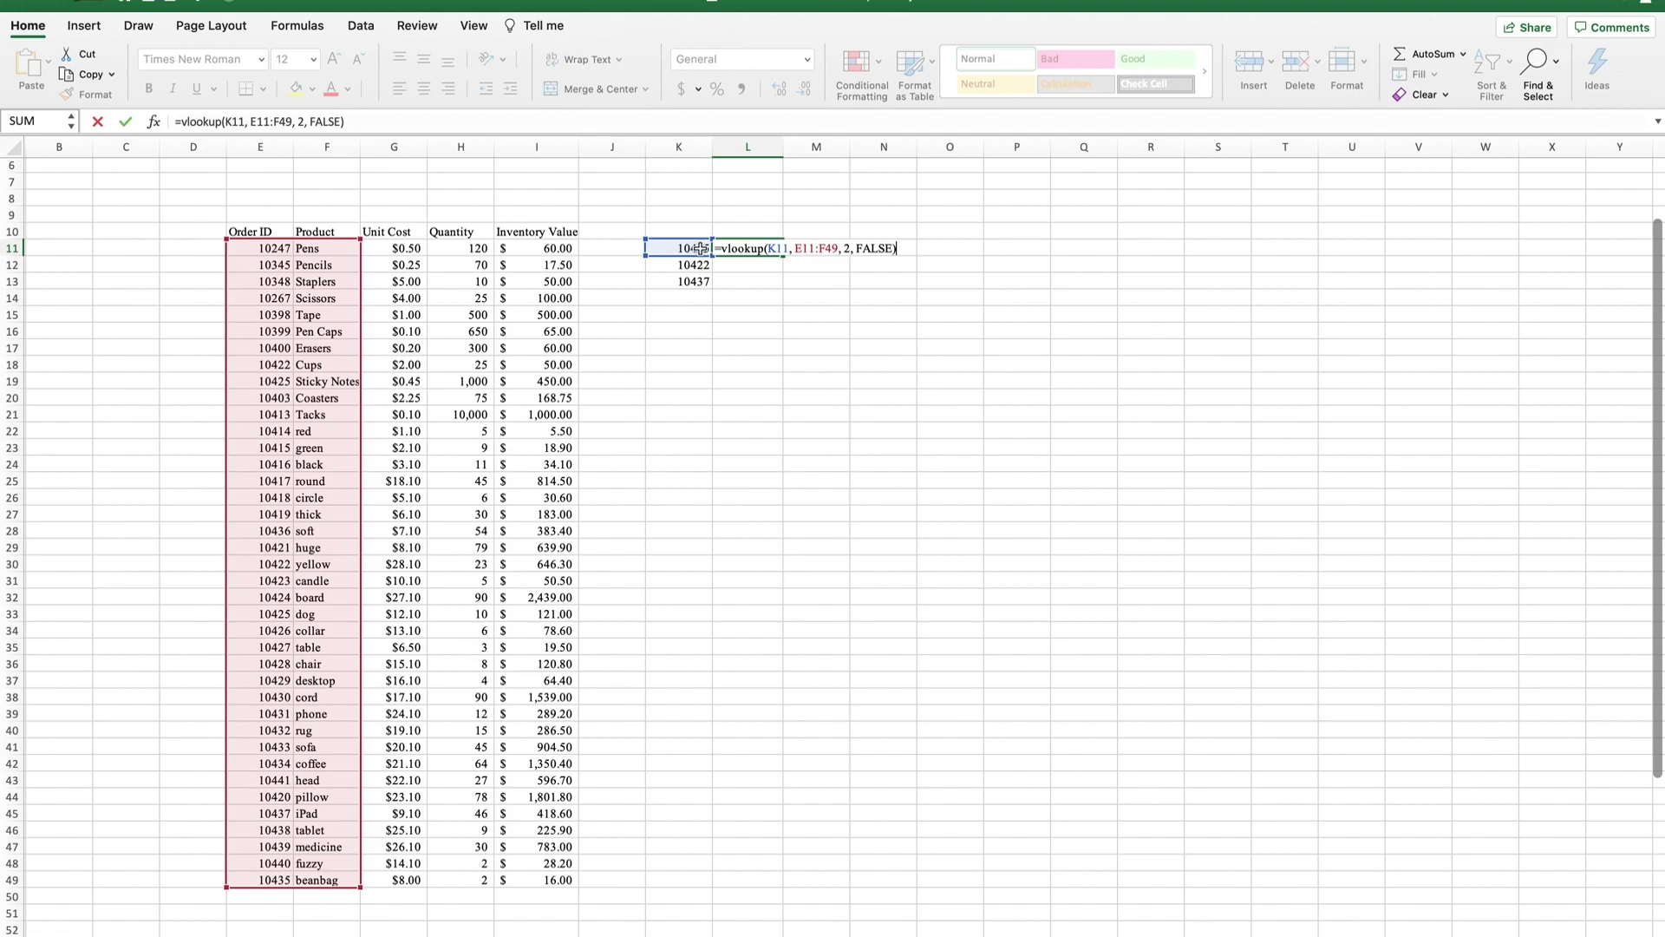
key(Return)
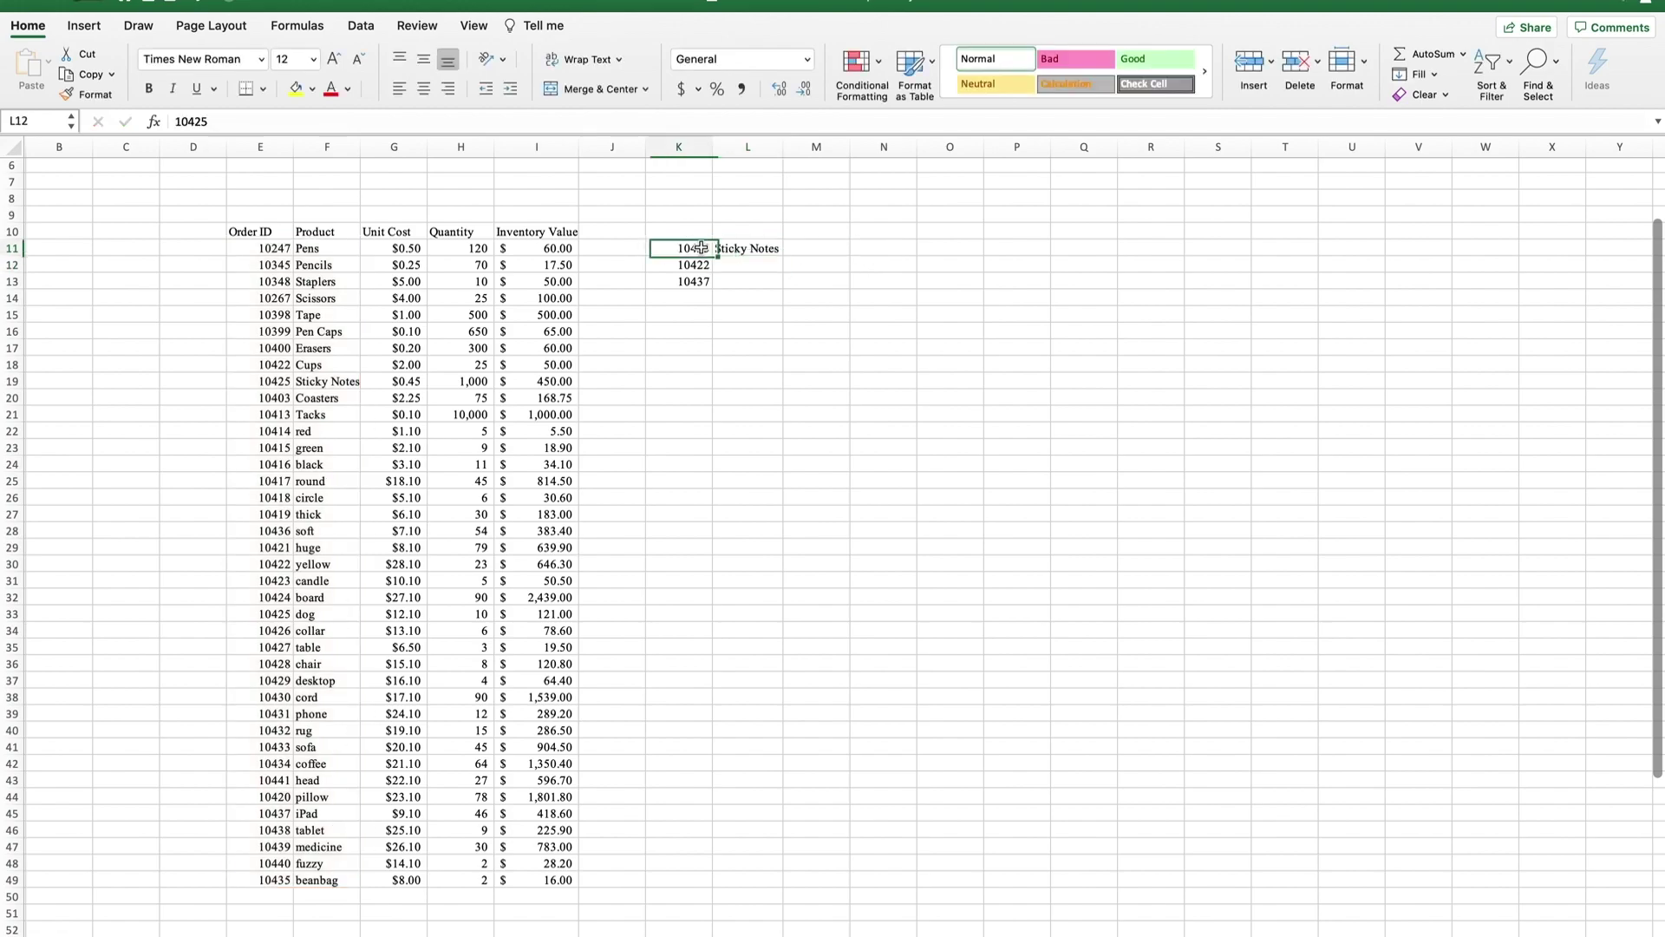
Fill the L11 lookup formula down to L13 and check the copied formula in L12.
click(752, 251)
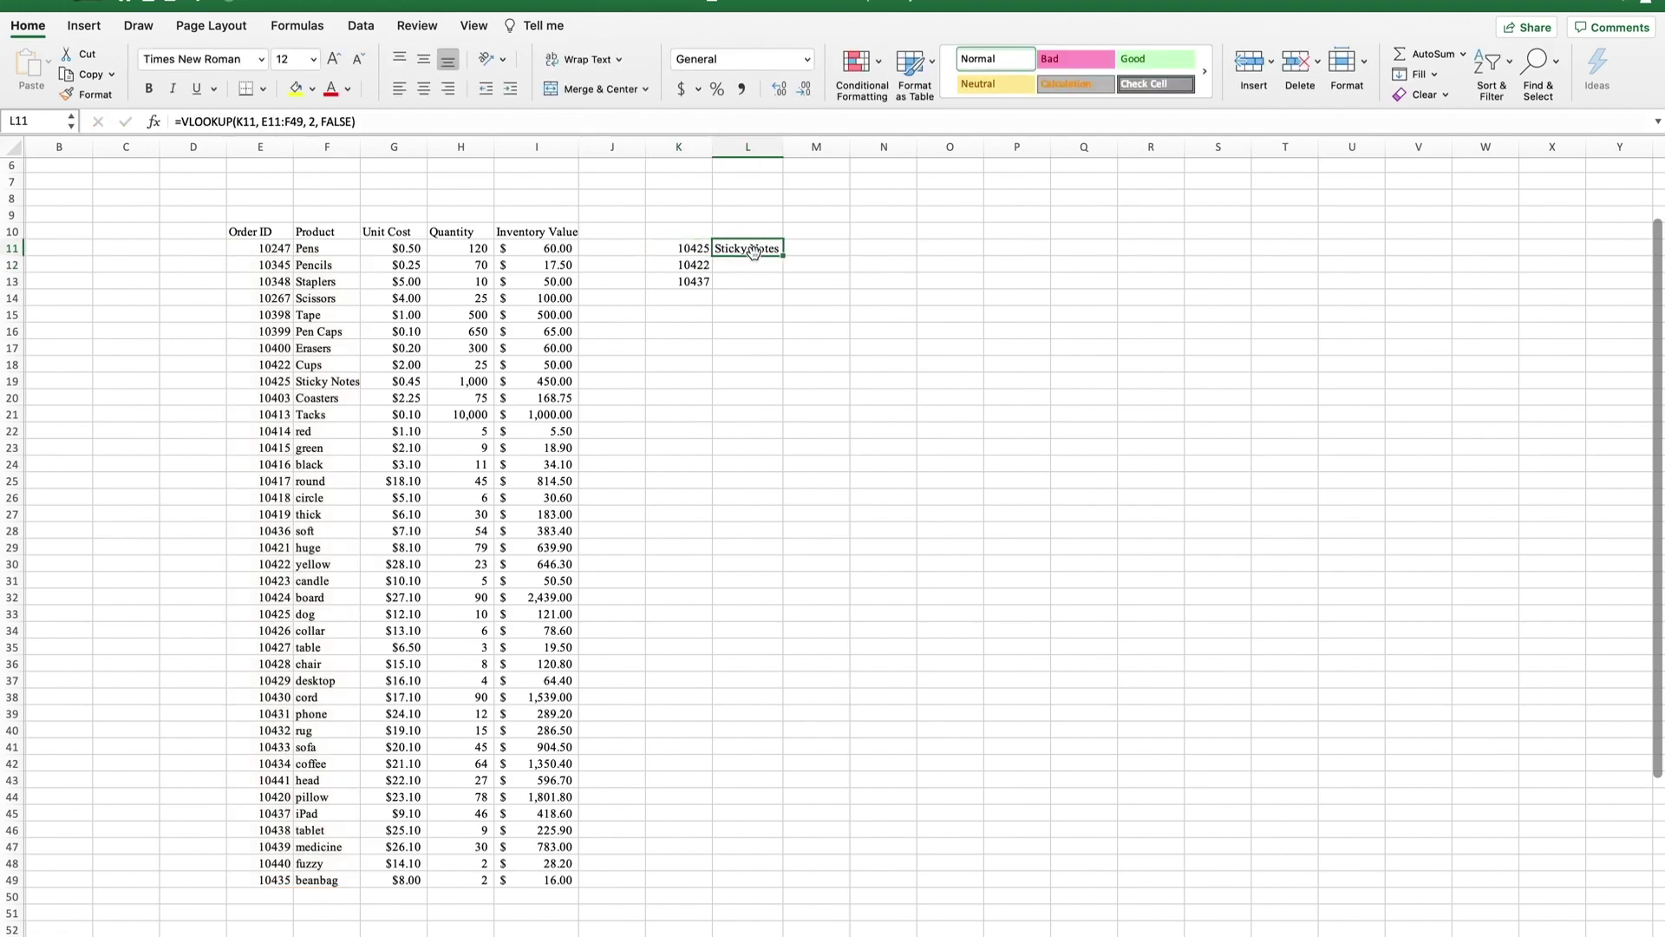
drag(784, 258, 775, 286)
click(737, 266)
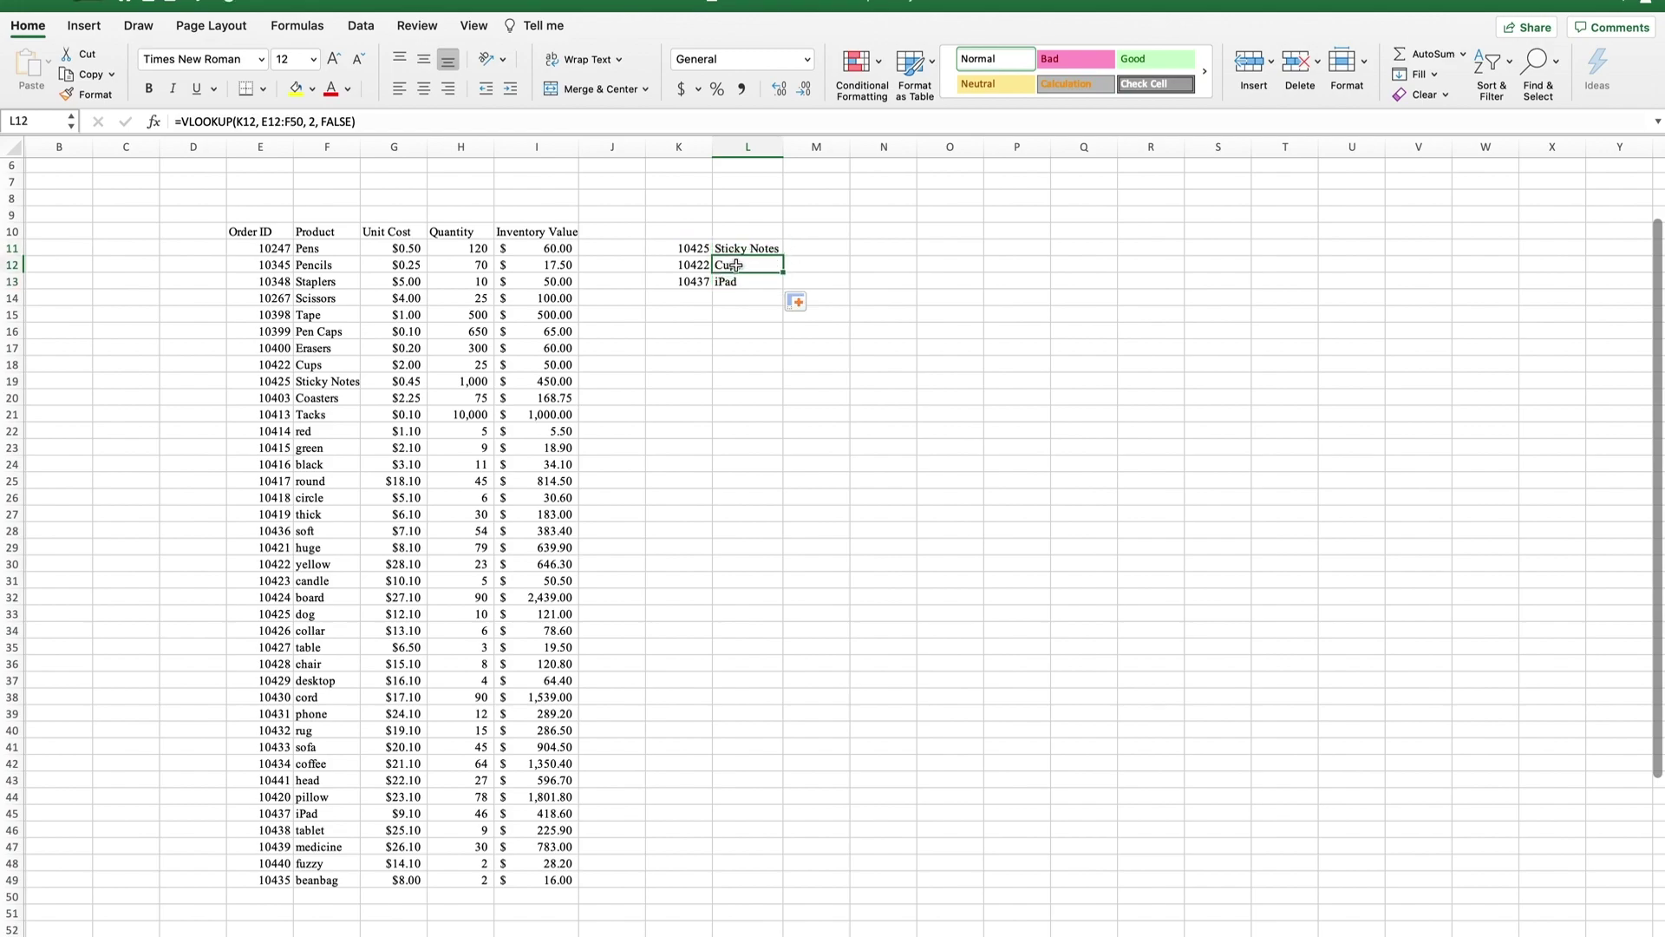
click(247, 122)
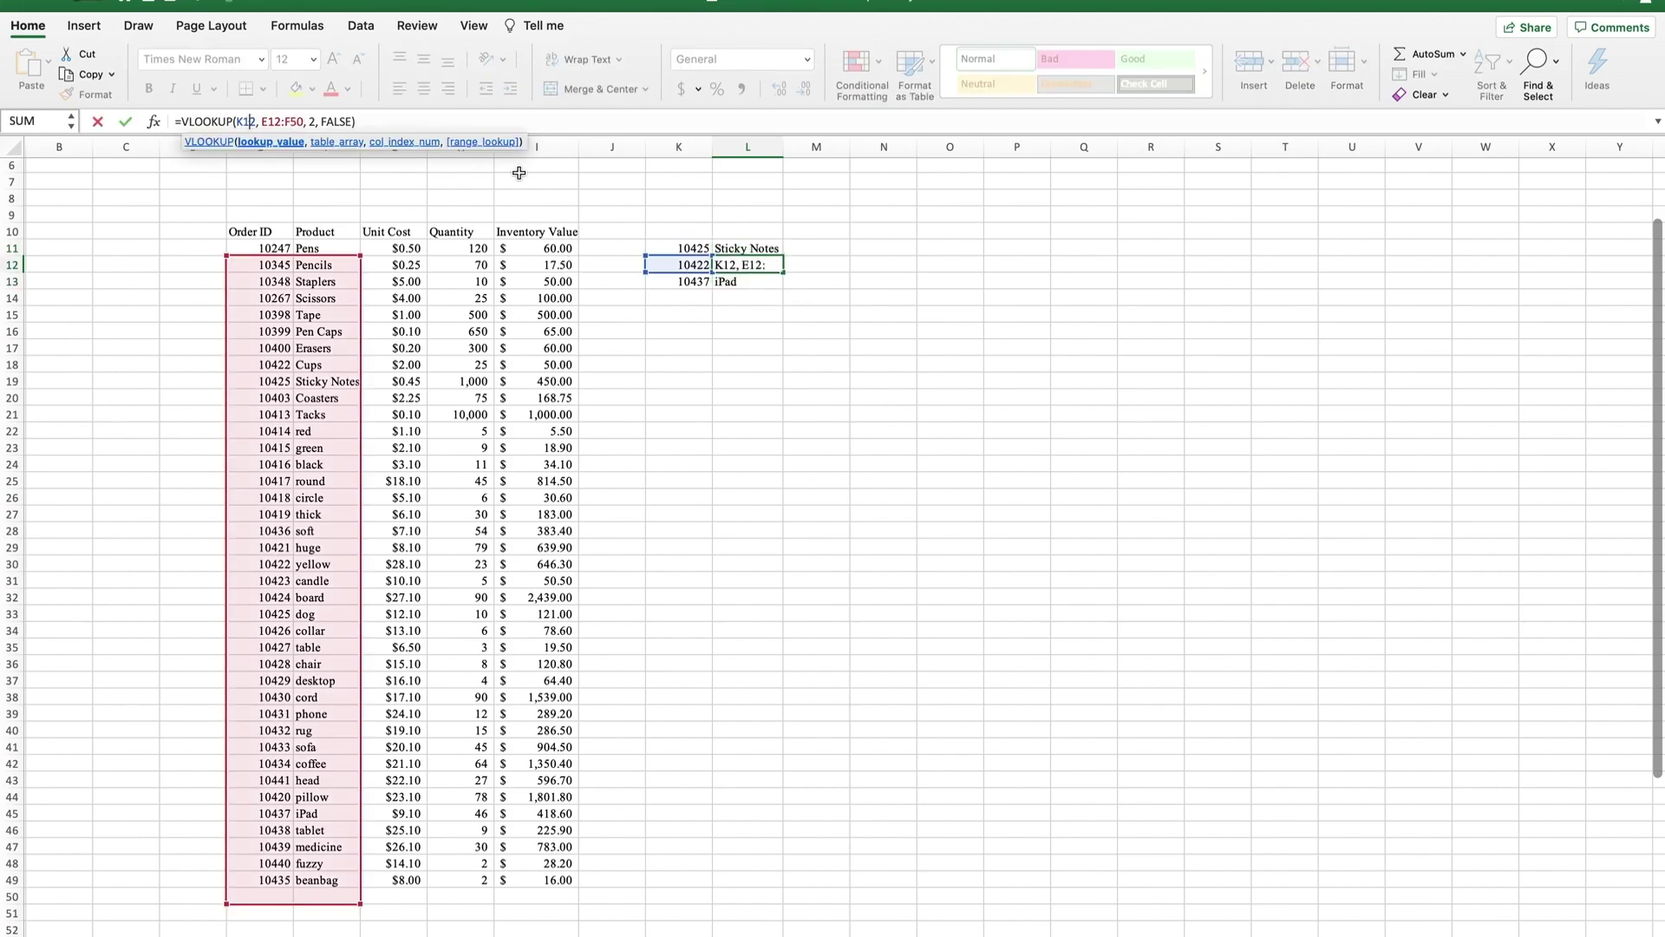
key(Return)
Verify the L13 lookup formula references order ID 10437 in K13.
click(707, 283)
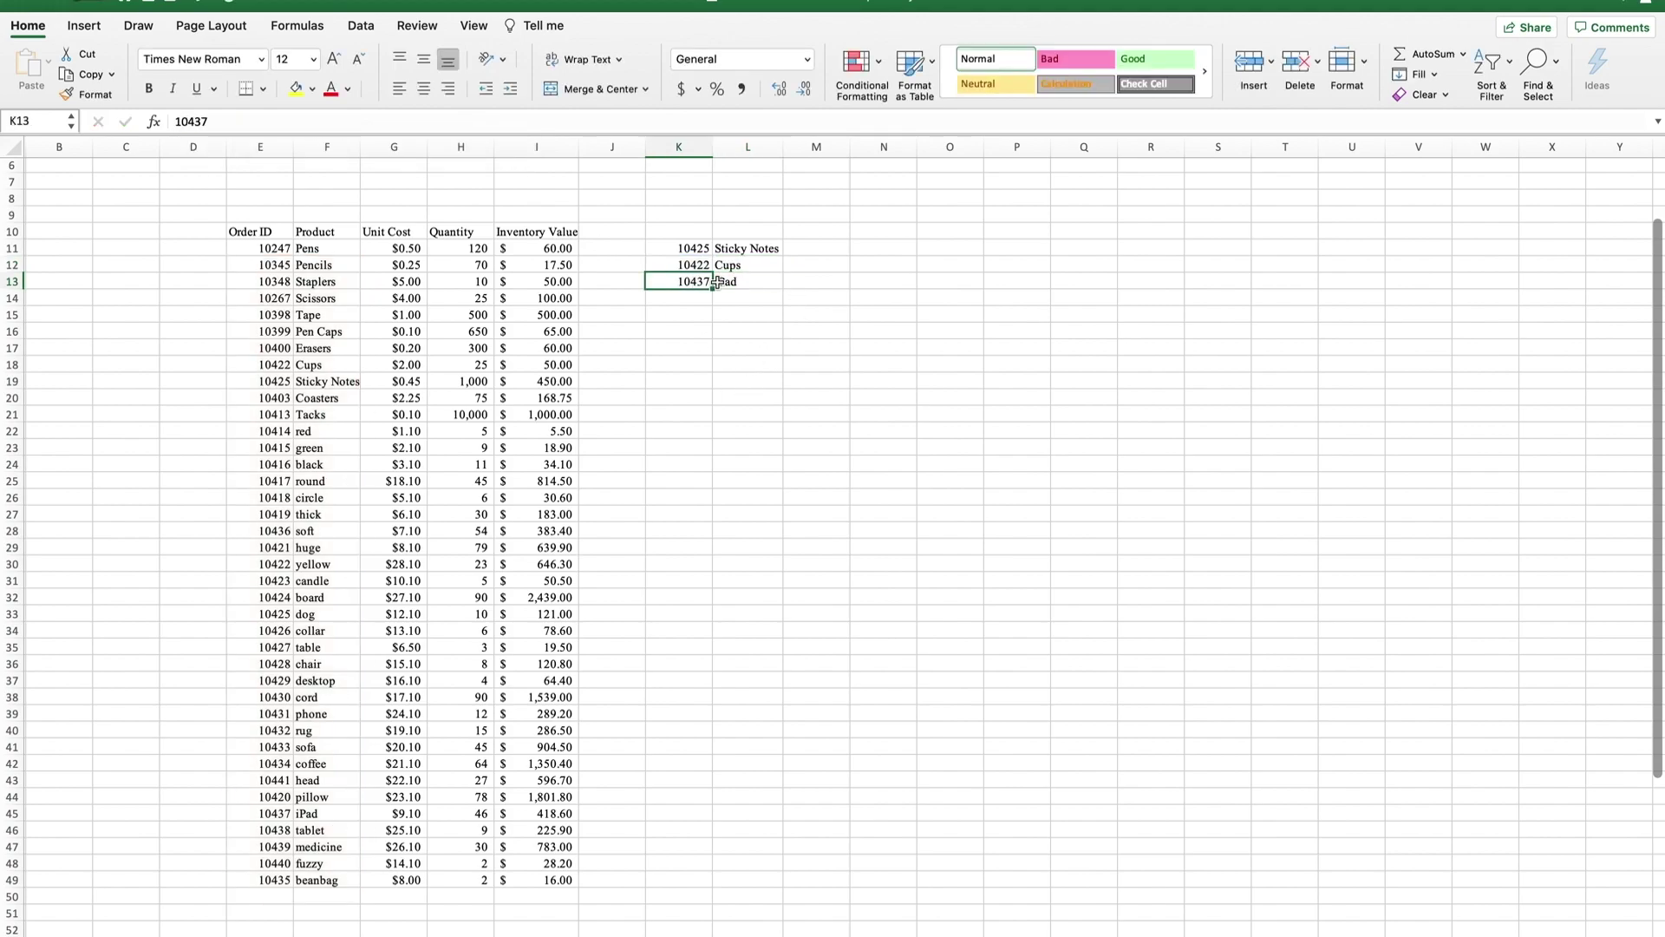
click(720, 282)
click(247, 122)
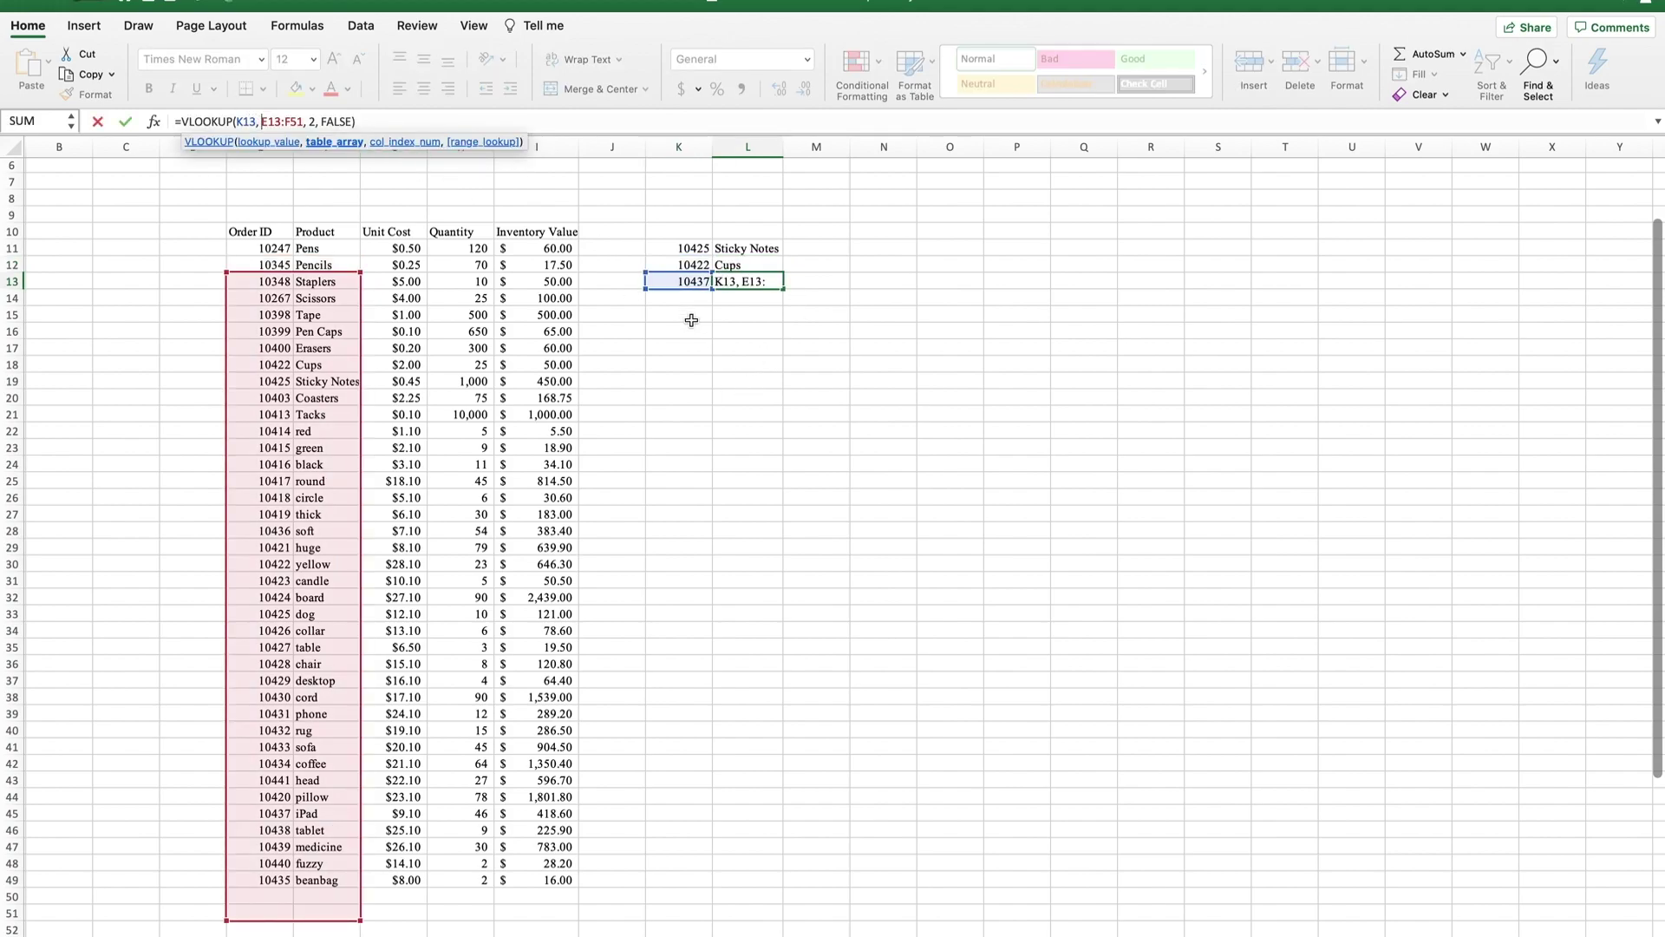
key(Return)
click(707, 282)
click(693, 252)
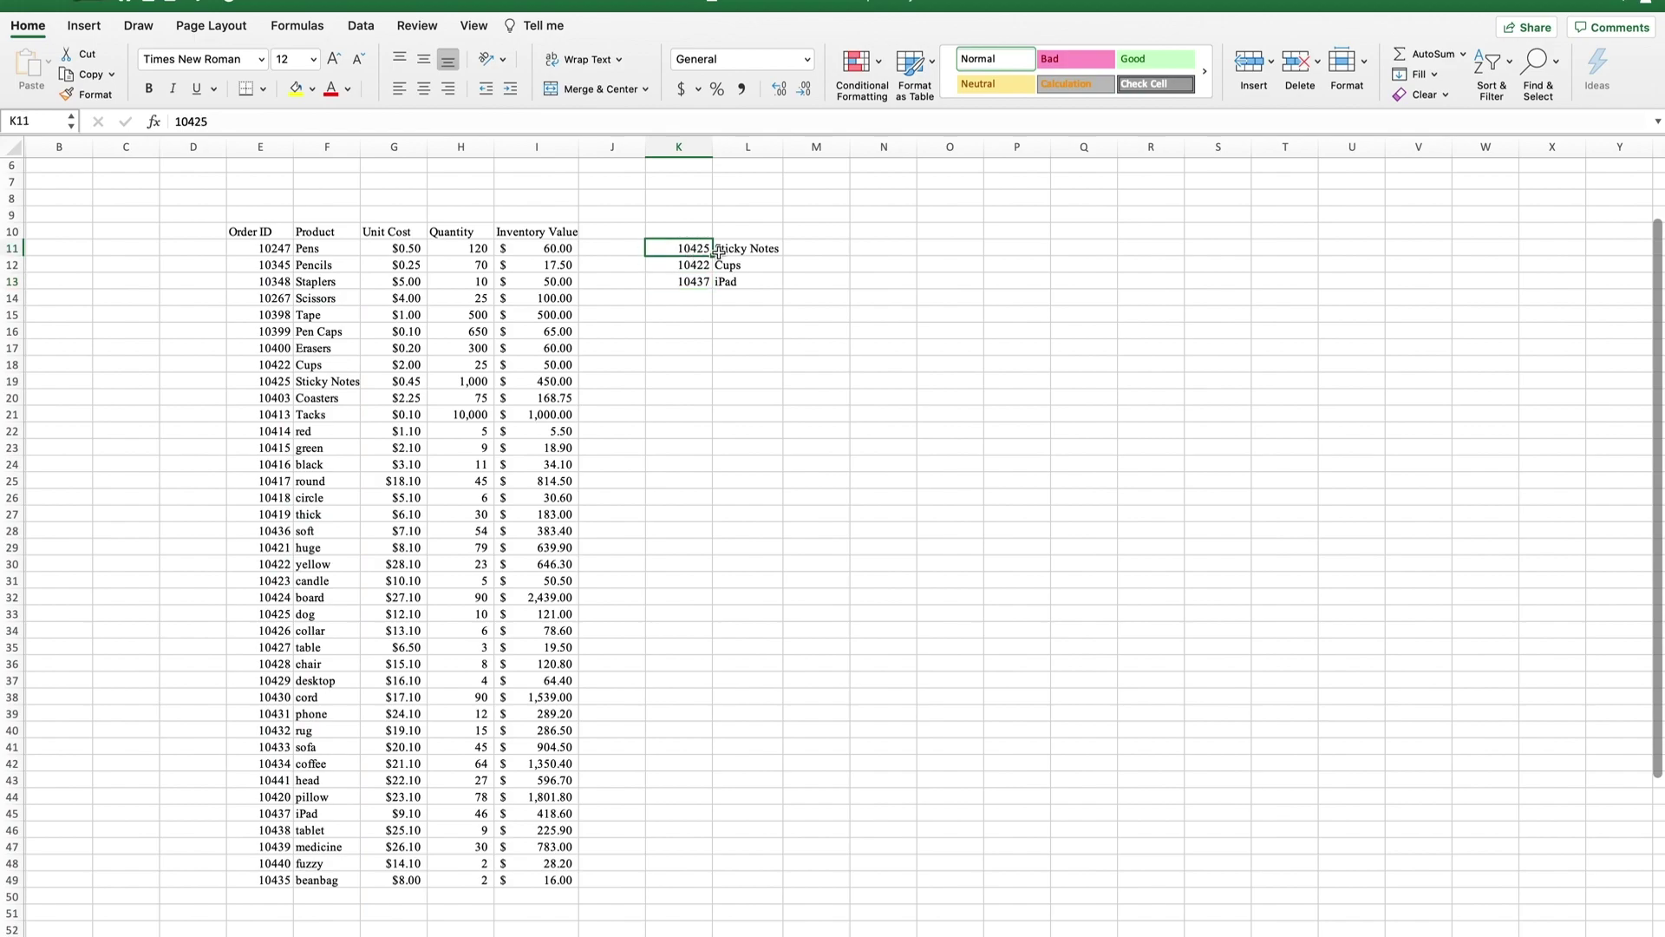
click(738, 285)
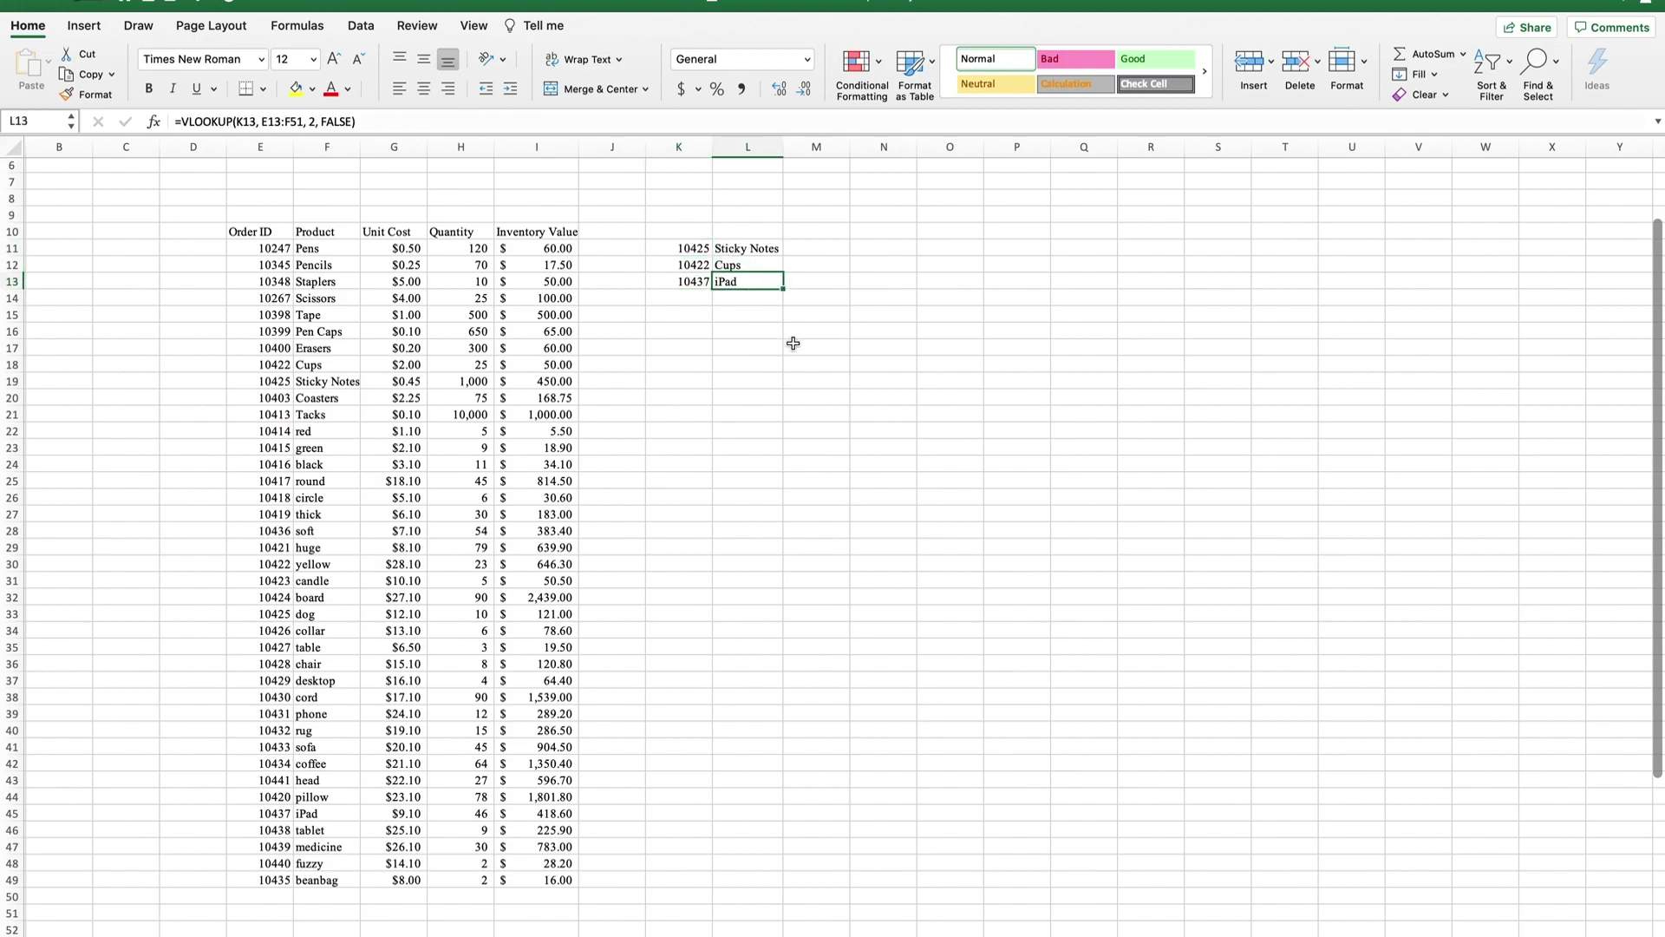
click(1166, 483)
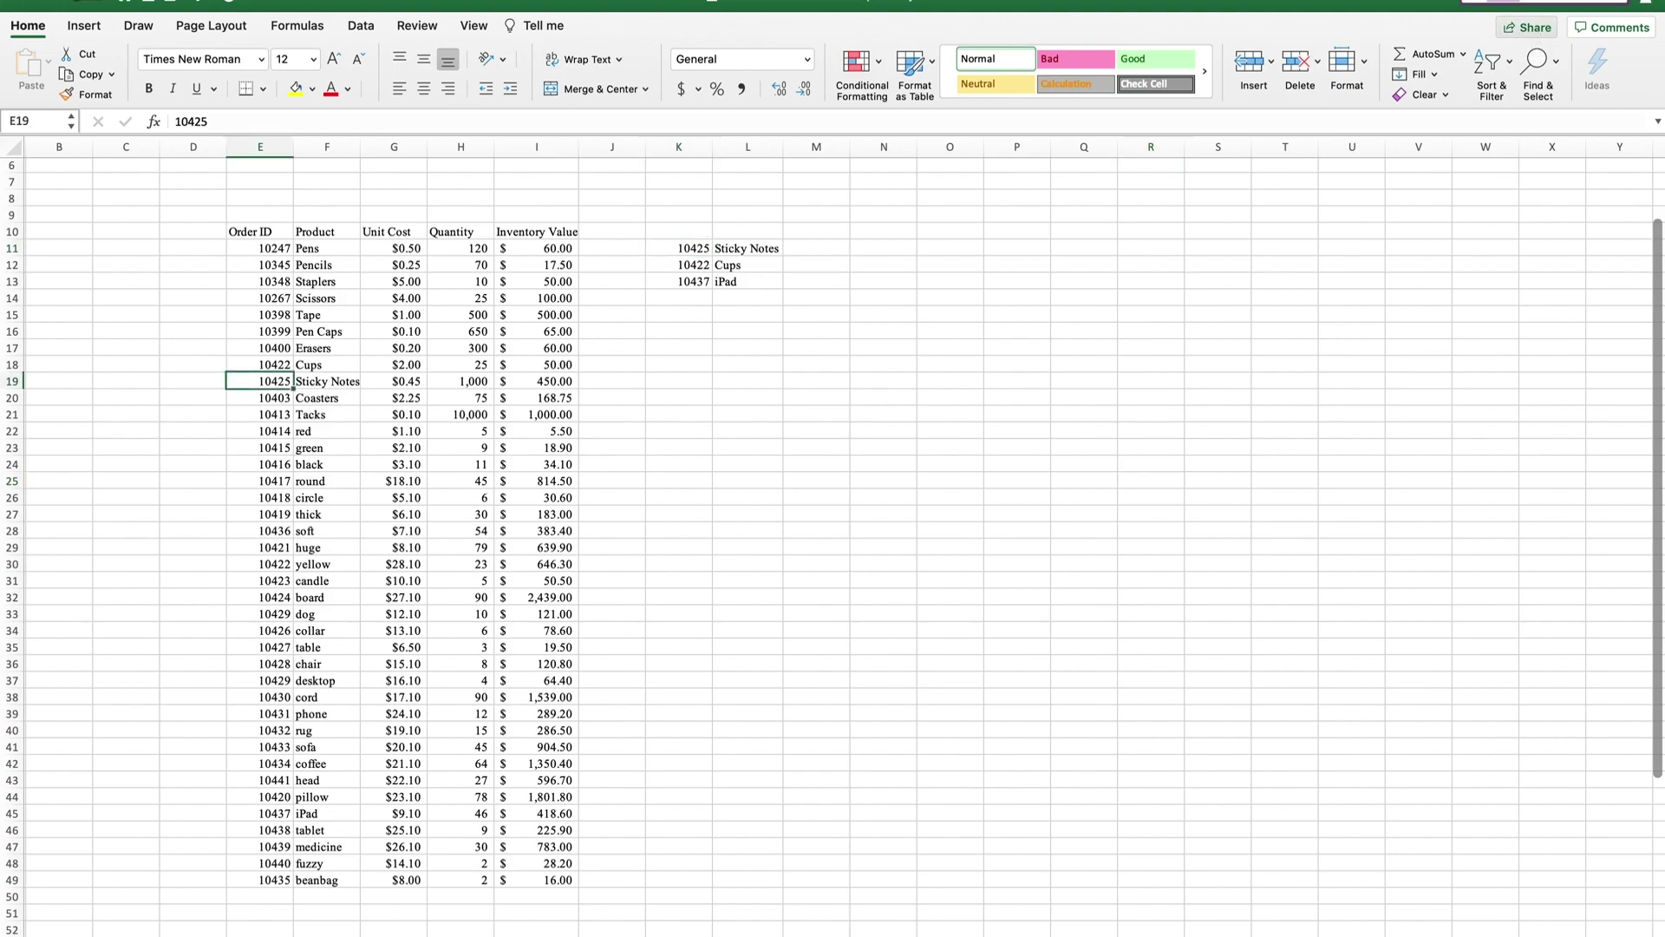
Confirm the lookup results Sticky Notes, Cups and iPad in L11:L13.
click(12, 381)
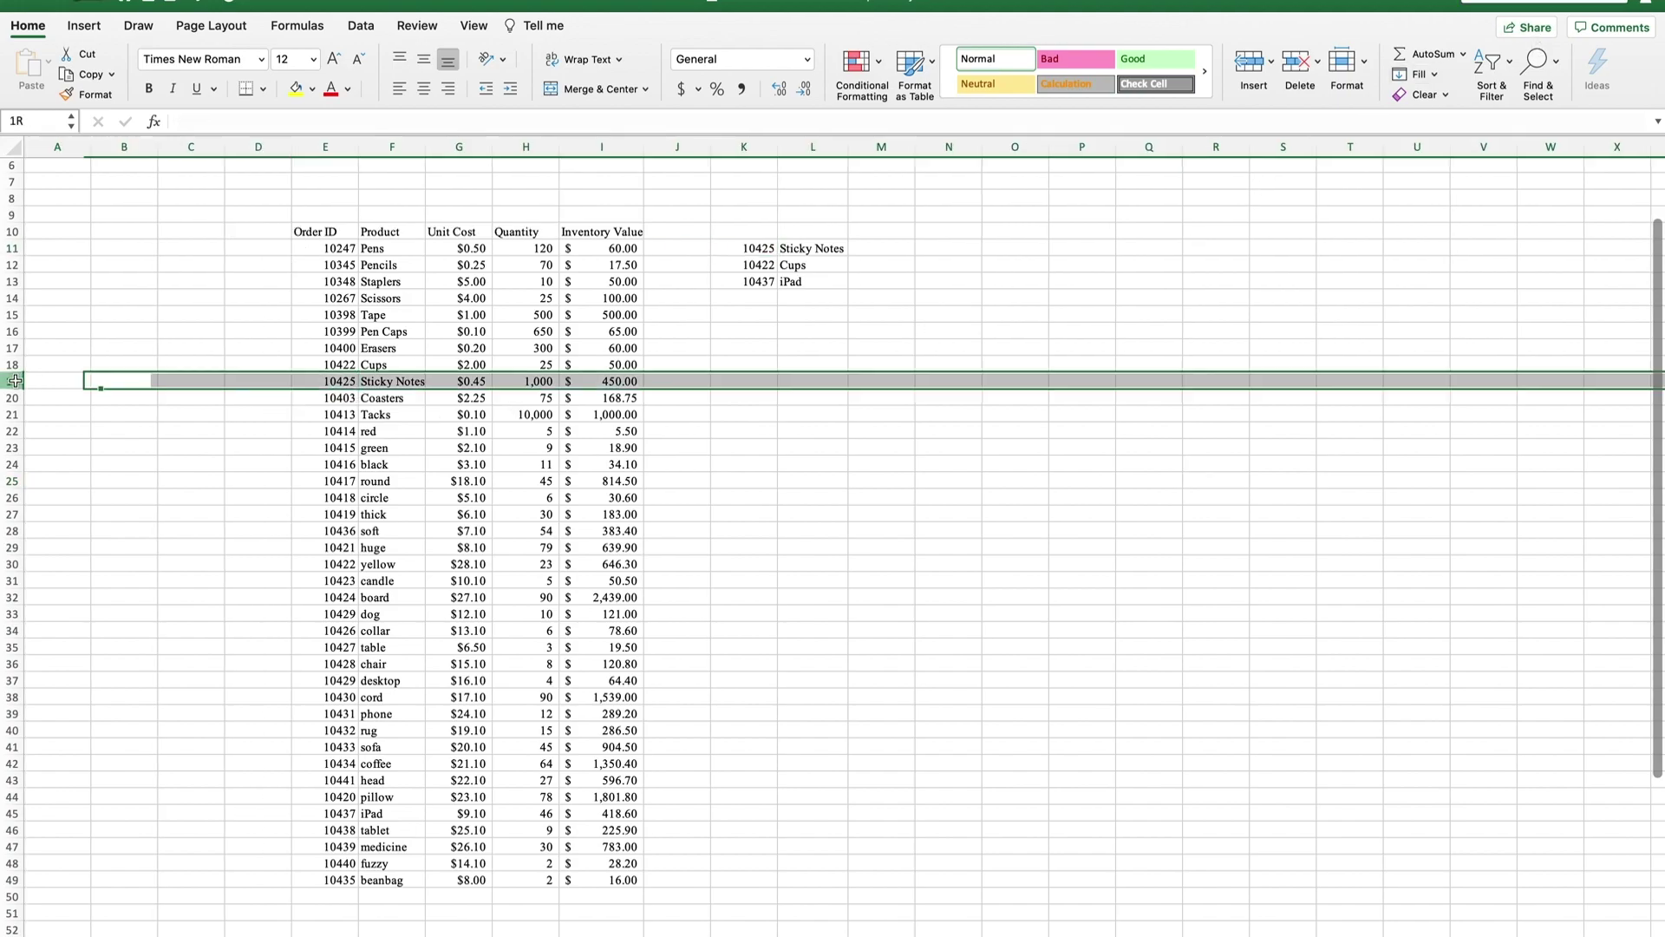
click(792, 255)
click(843, 269)
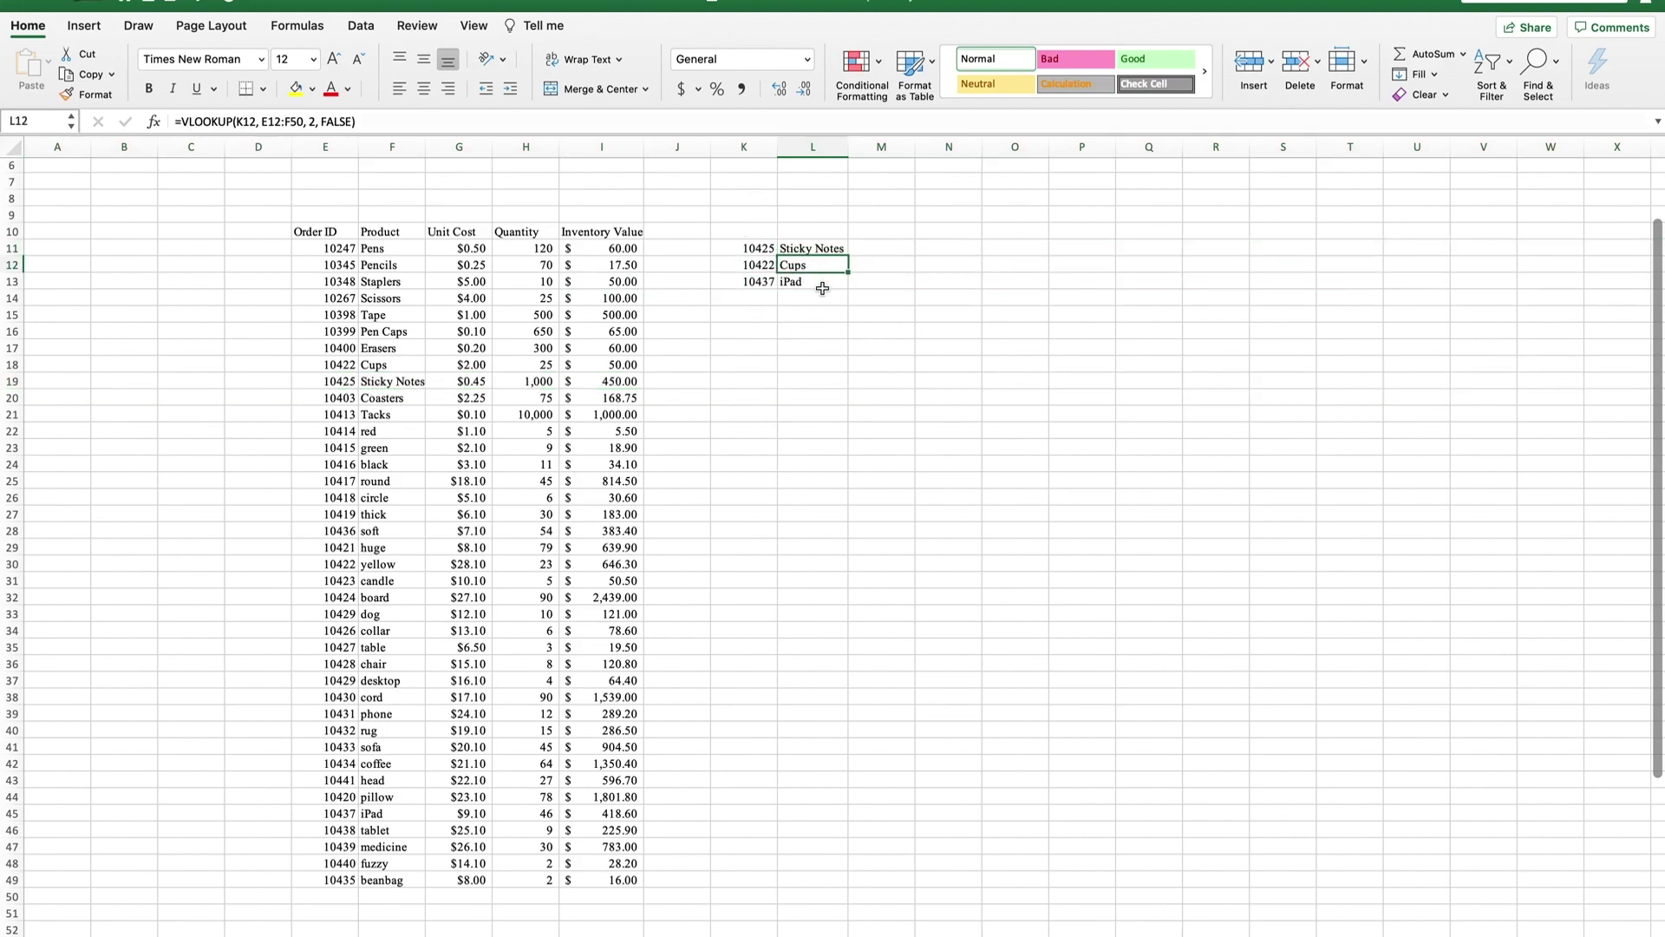
click(819, 276)
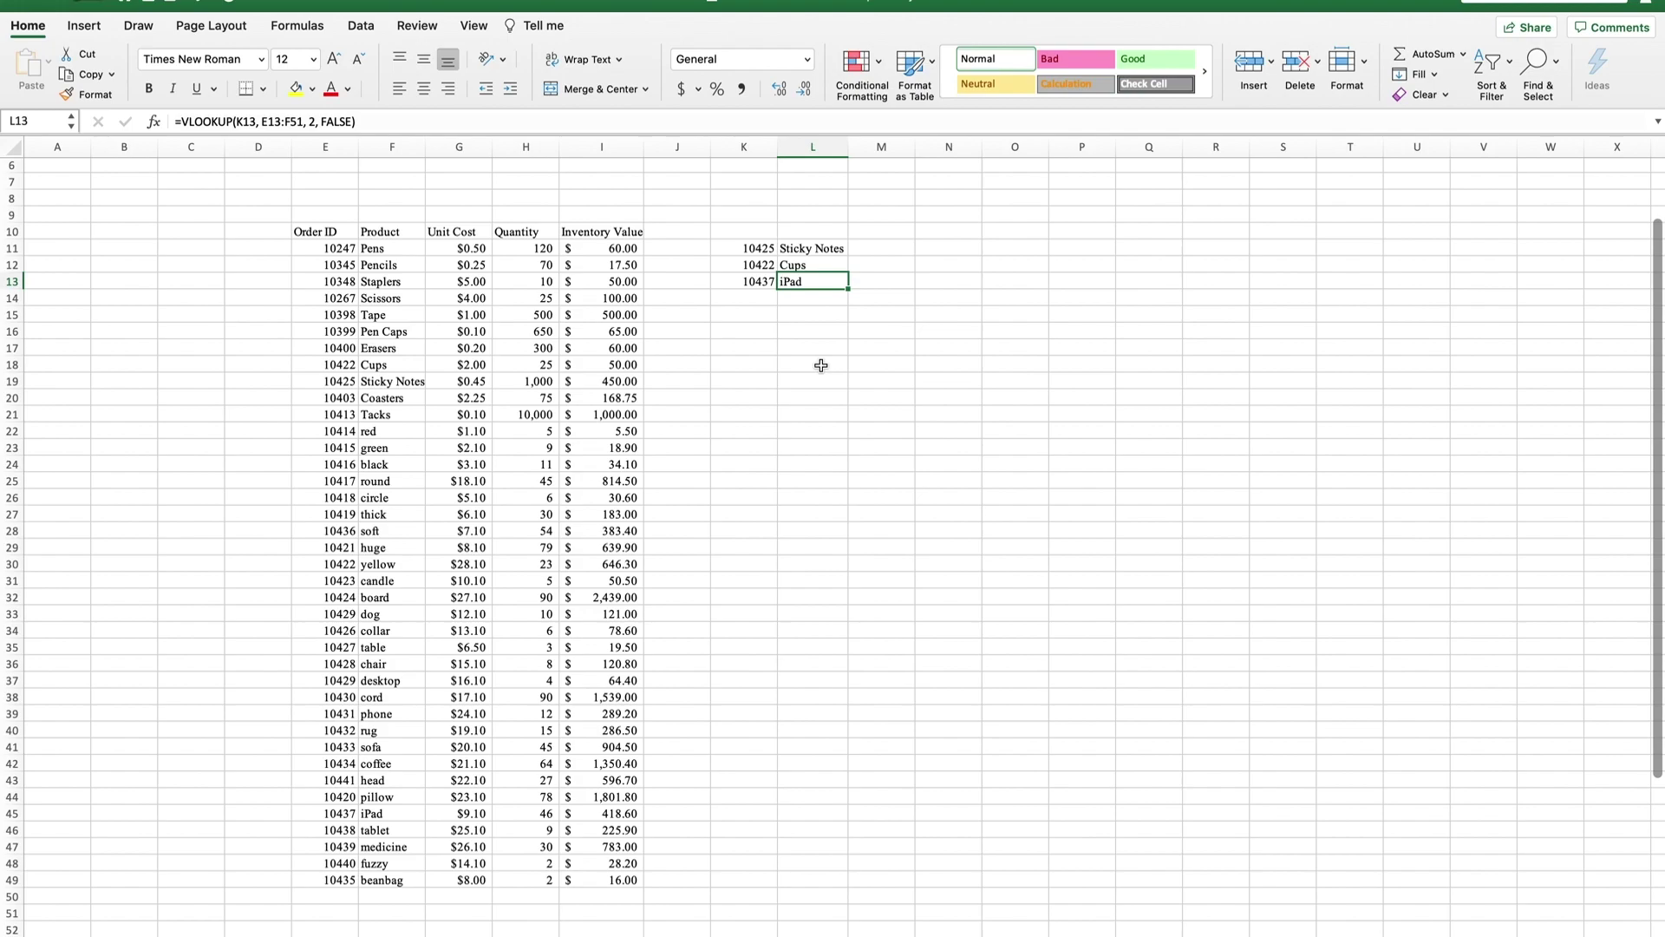
click(812, 530)
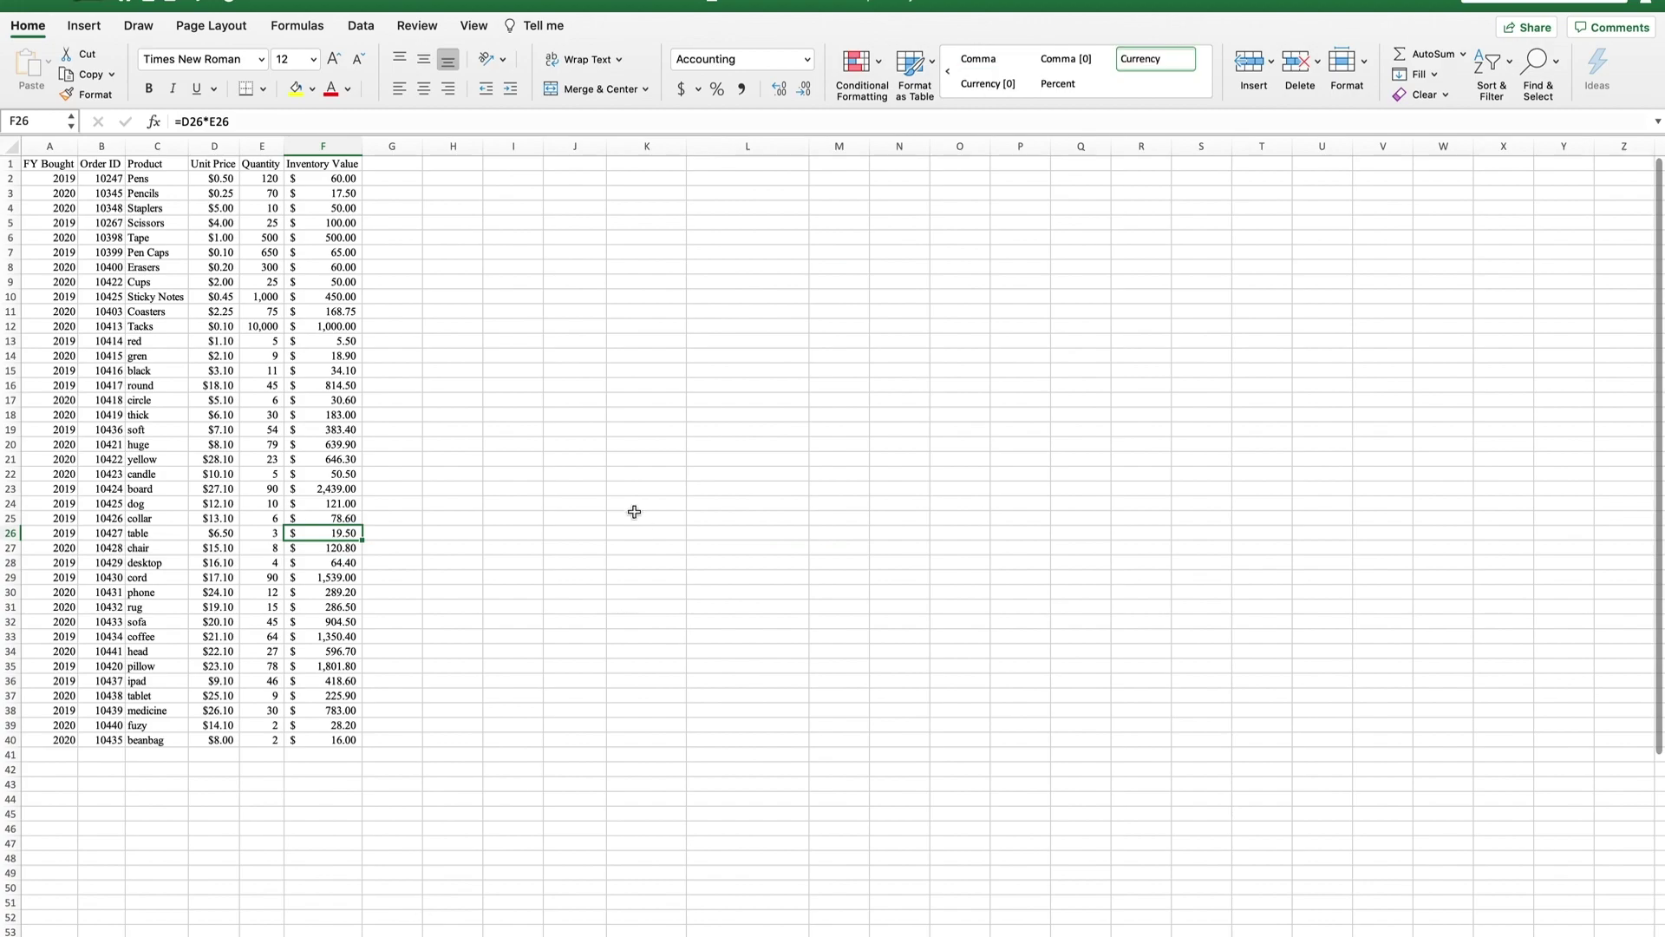
On the FY Bought sheet, rename the D1 heading from Unit Price to Unit Cost.
click(646, 503)
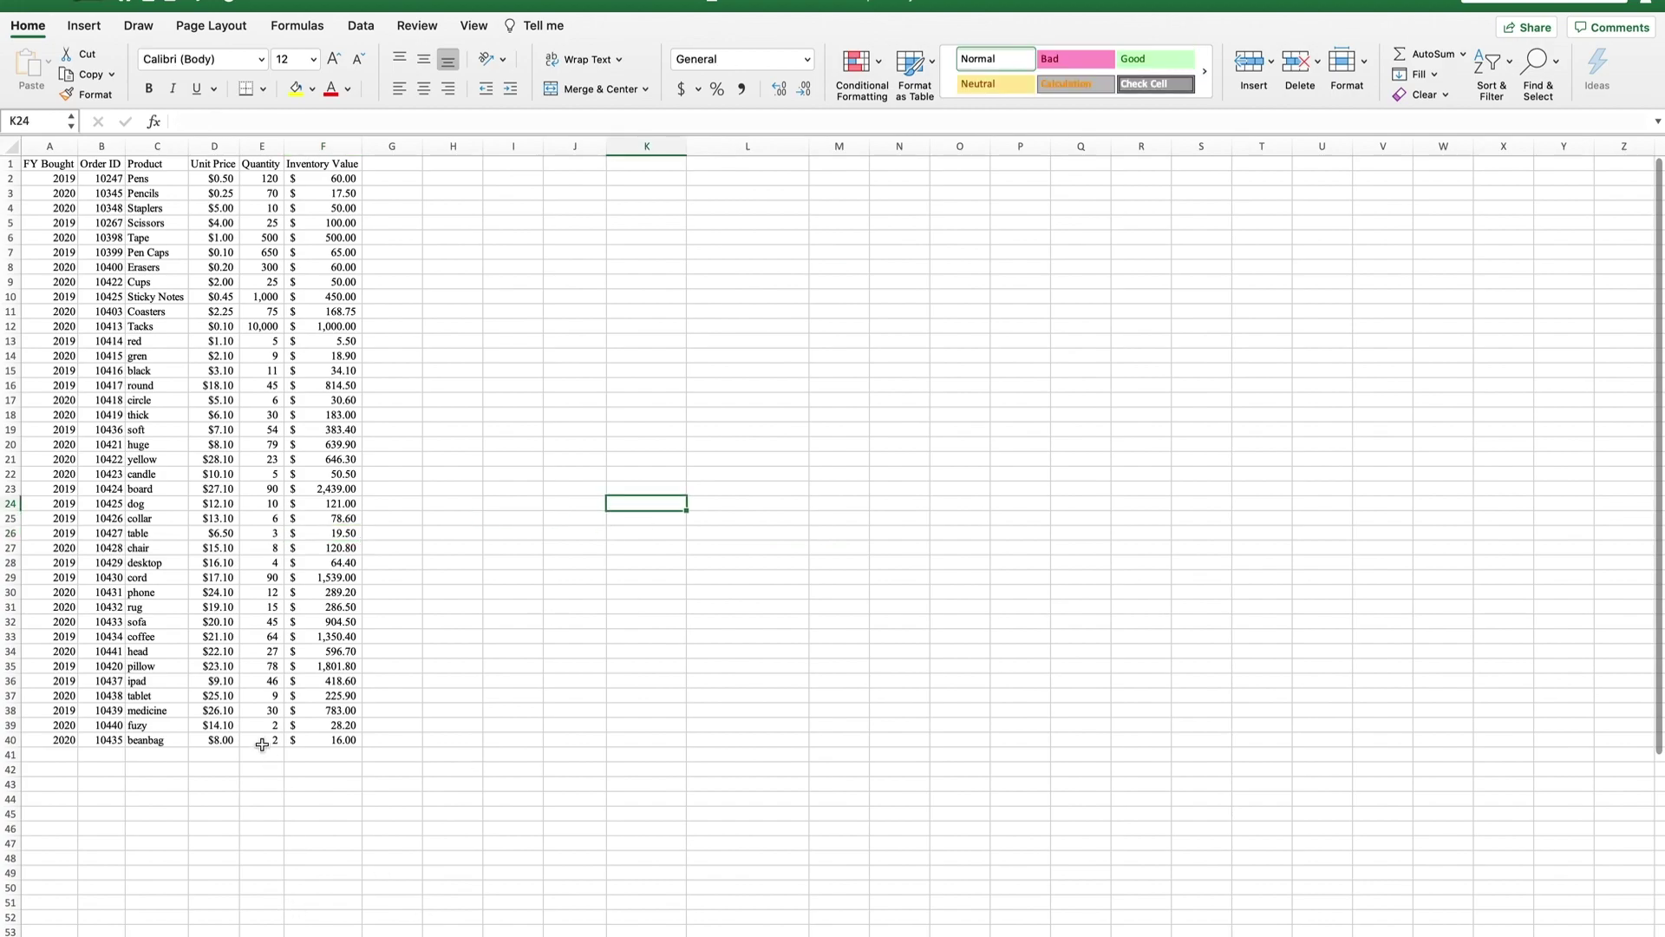
scroll(262, 744, down, 10)
scroll(280, 744, up, 10)
click(327, 934)
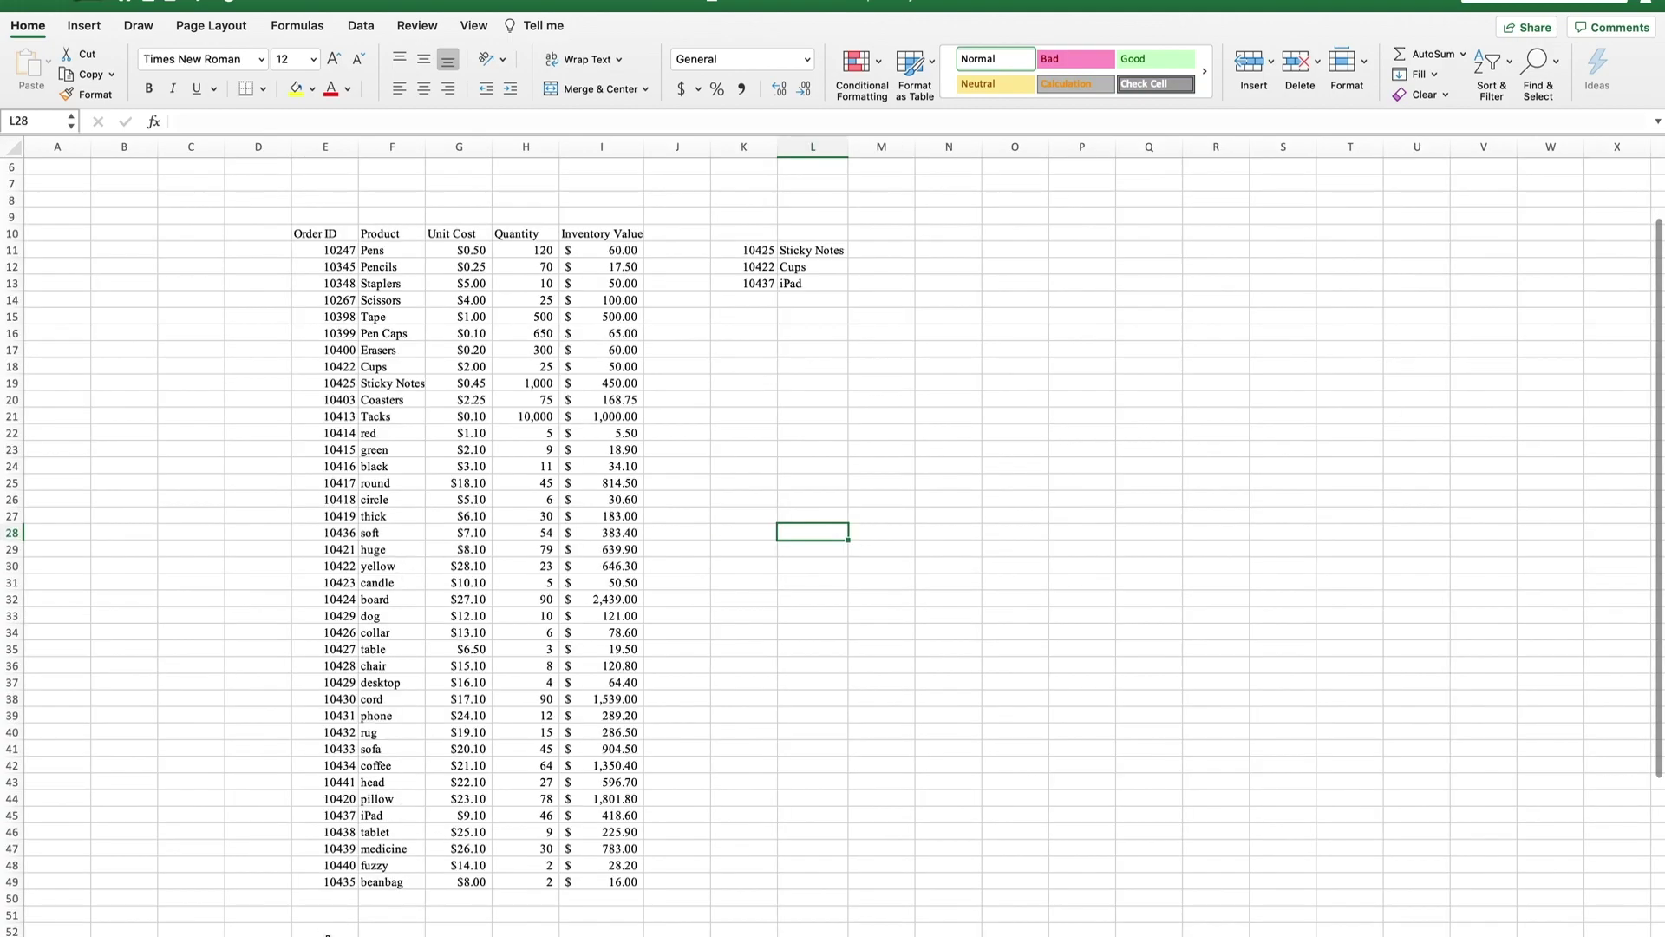
click(260, 934)
click(155, 295)
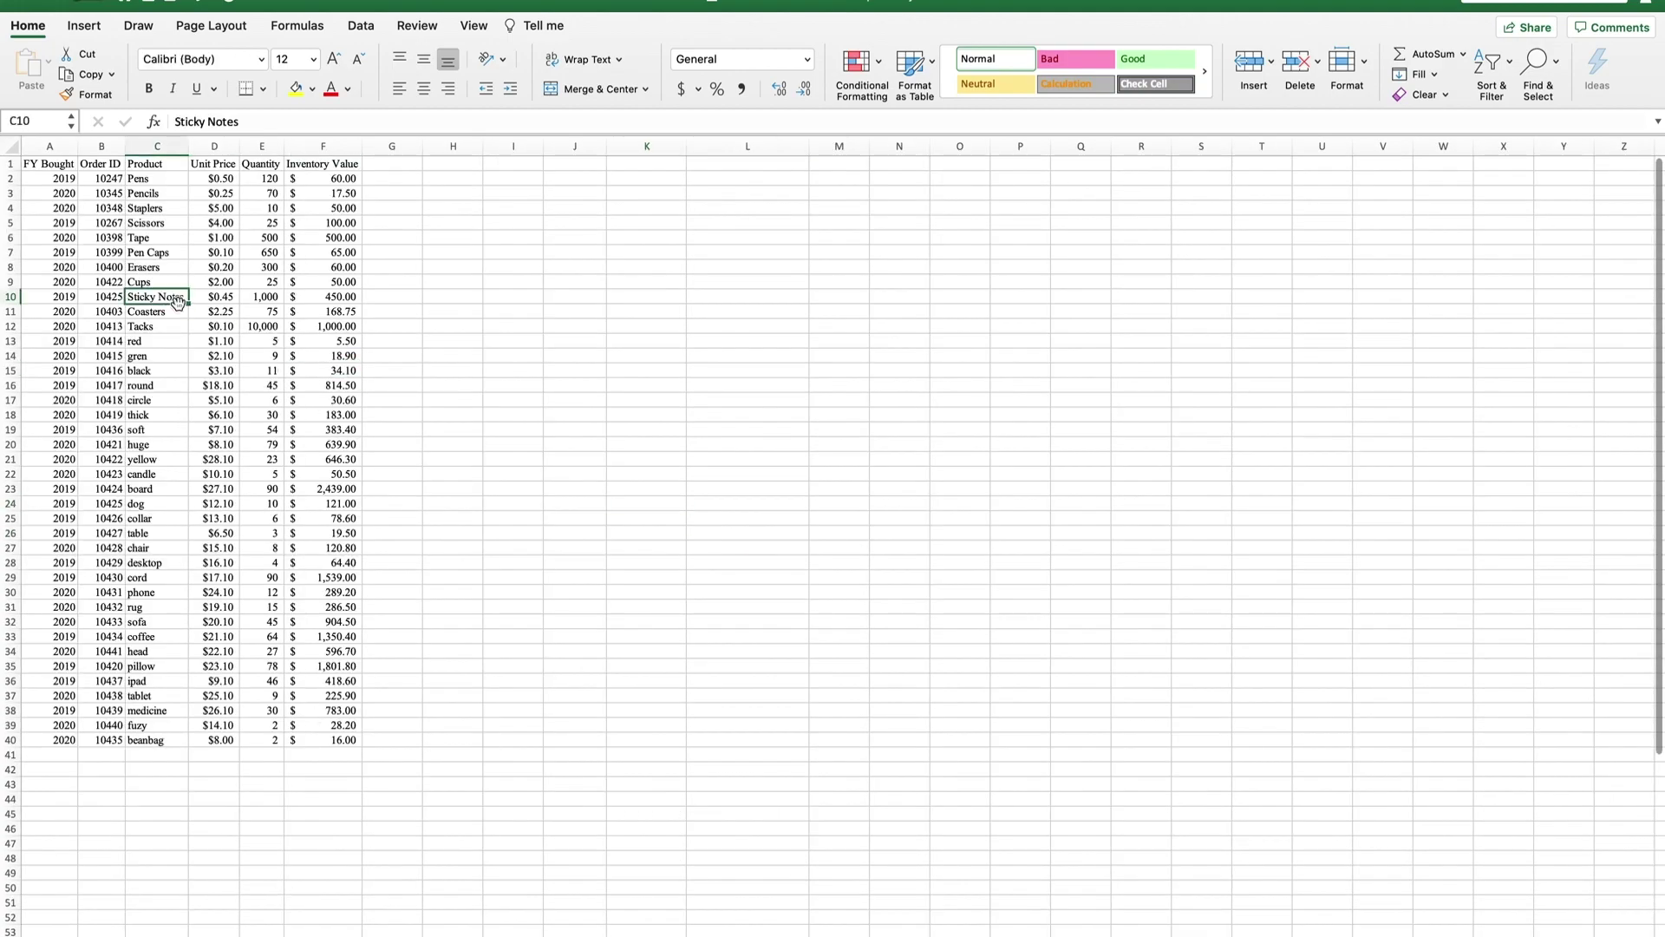
click(213, 163)
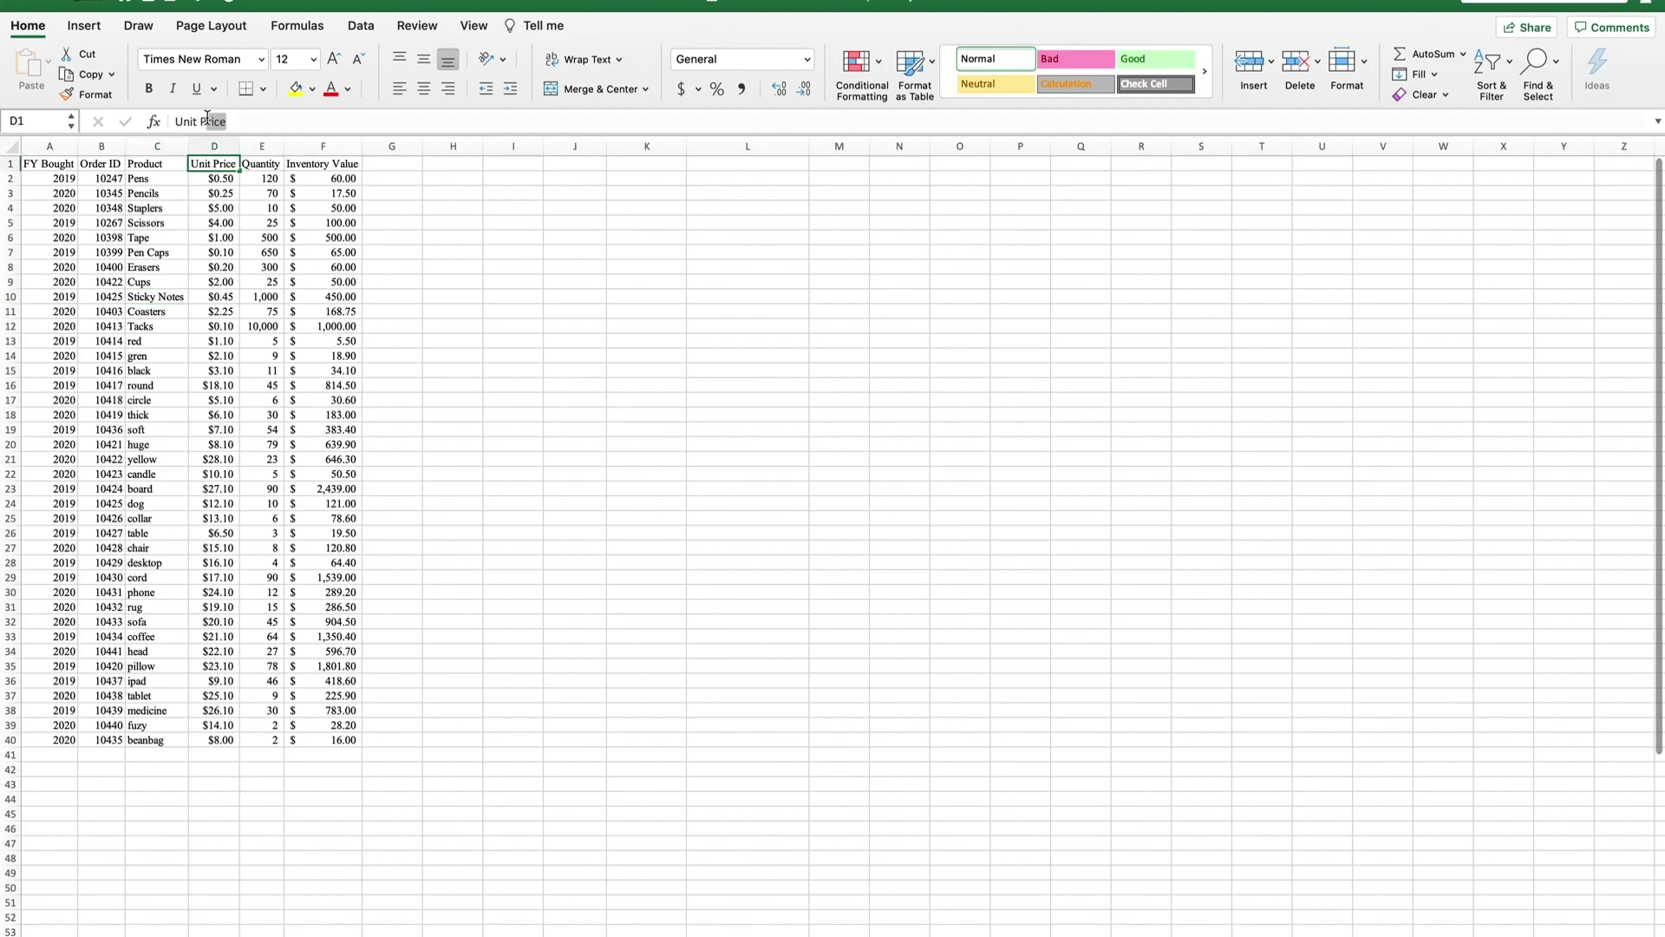
drag(206, 113, 199, 122)
text(COST)
key(Return)
click(206, 163)
text(Co)
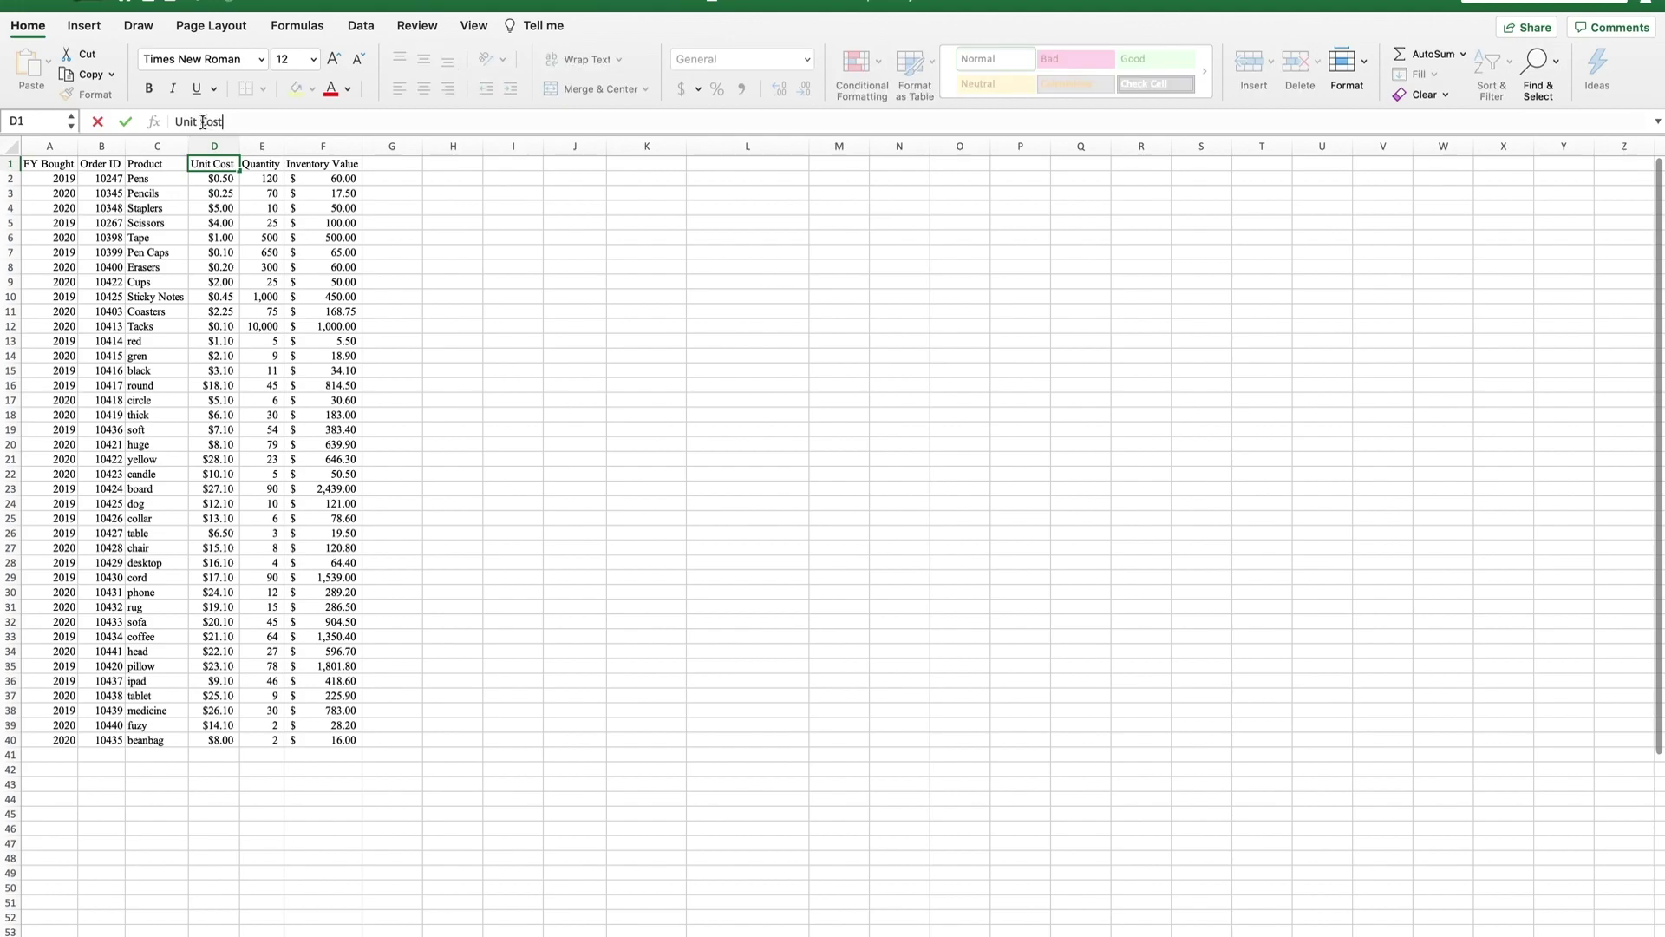
text(st)
click(49, 164)
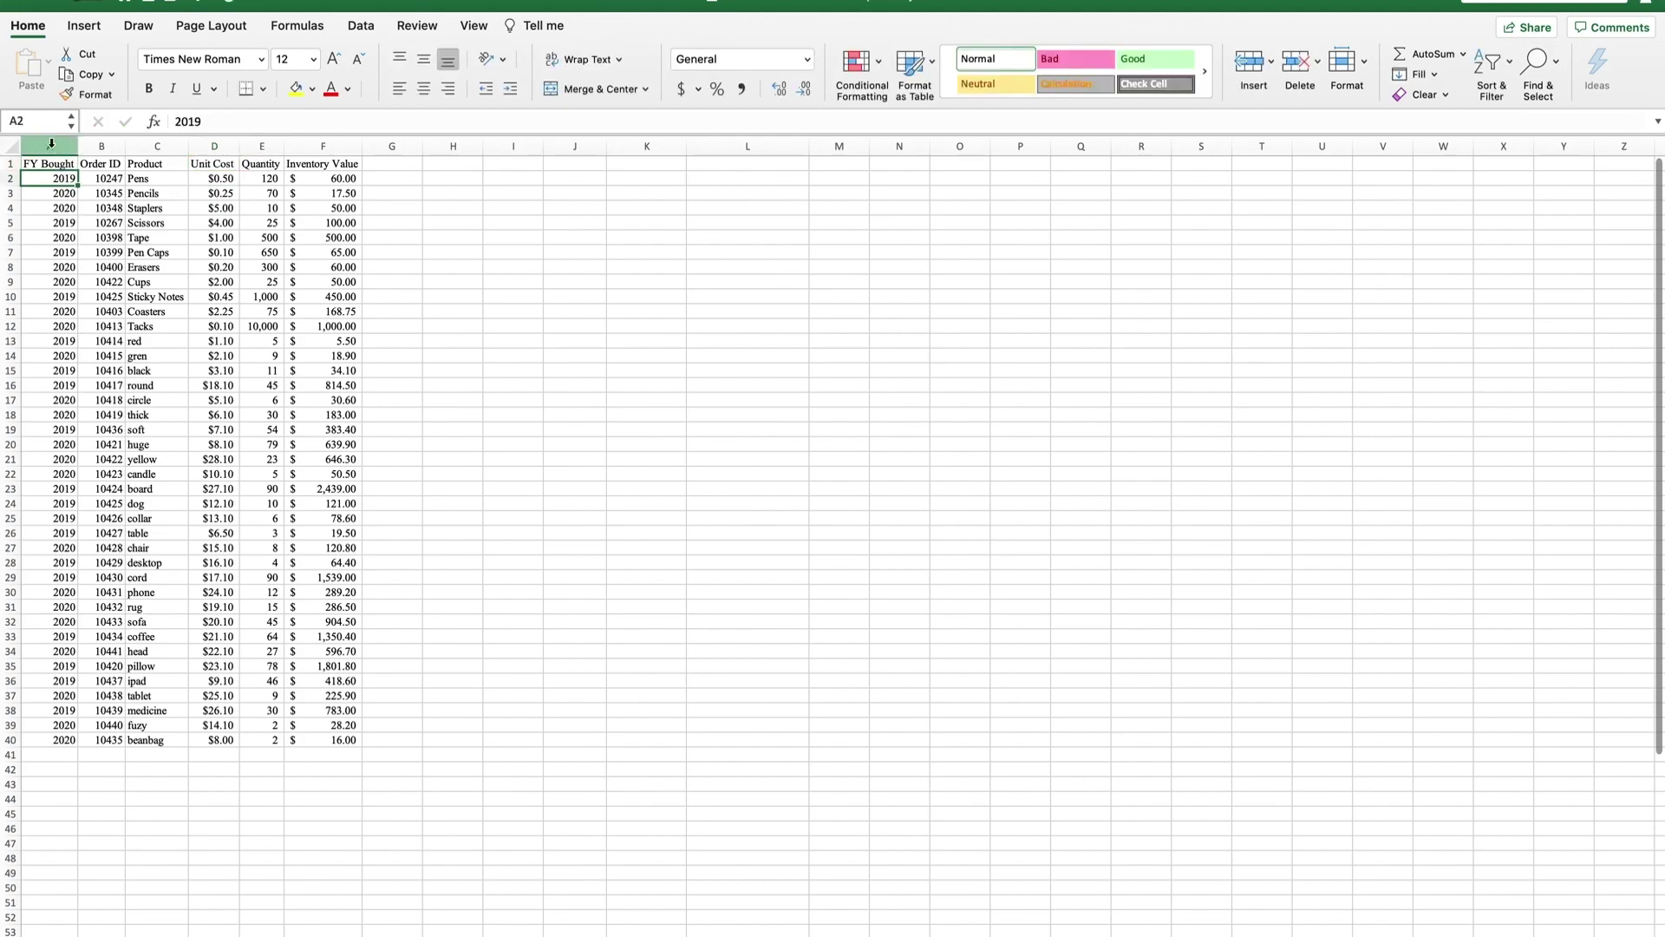
Label H4 and H5 with the years 2019 and 2020.
click(52, 146)
click(264, 311)
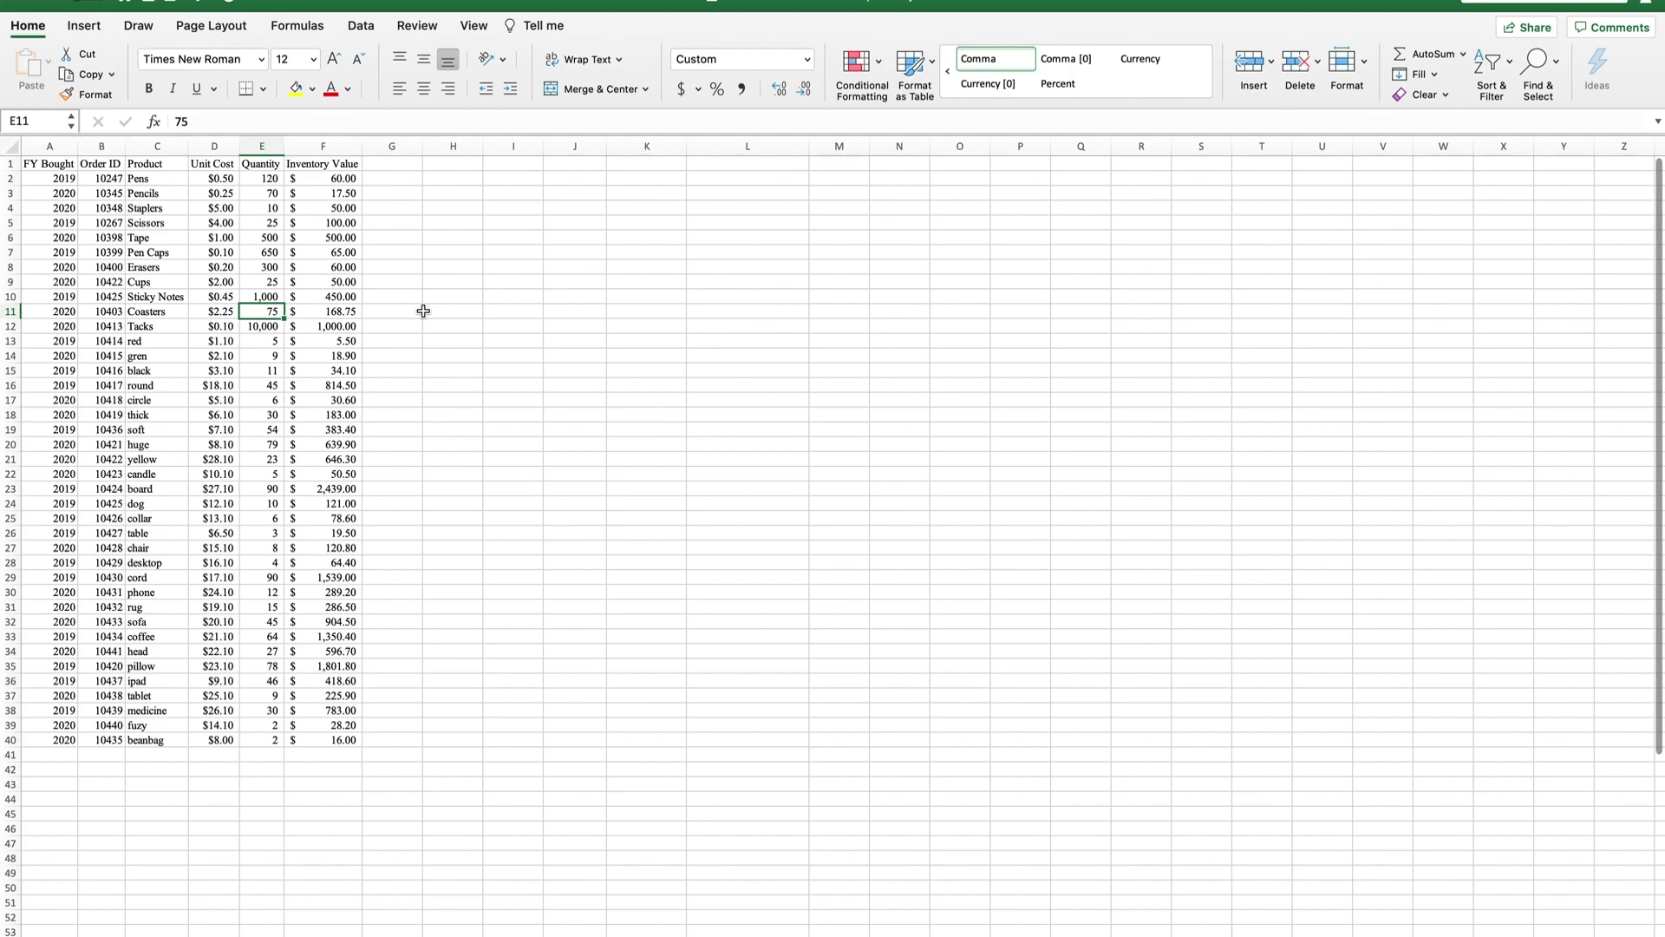
click(452, 203)
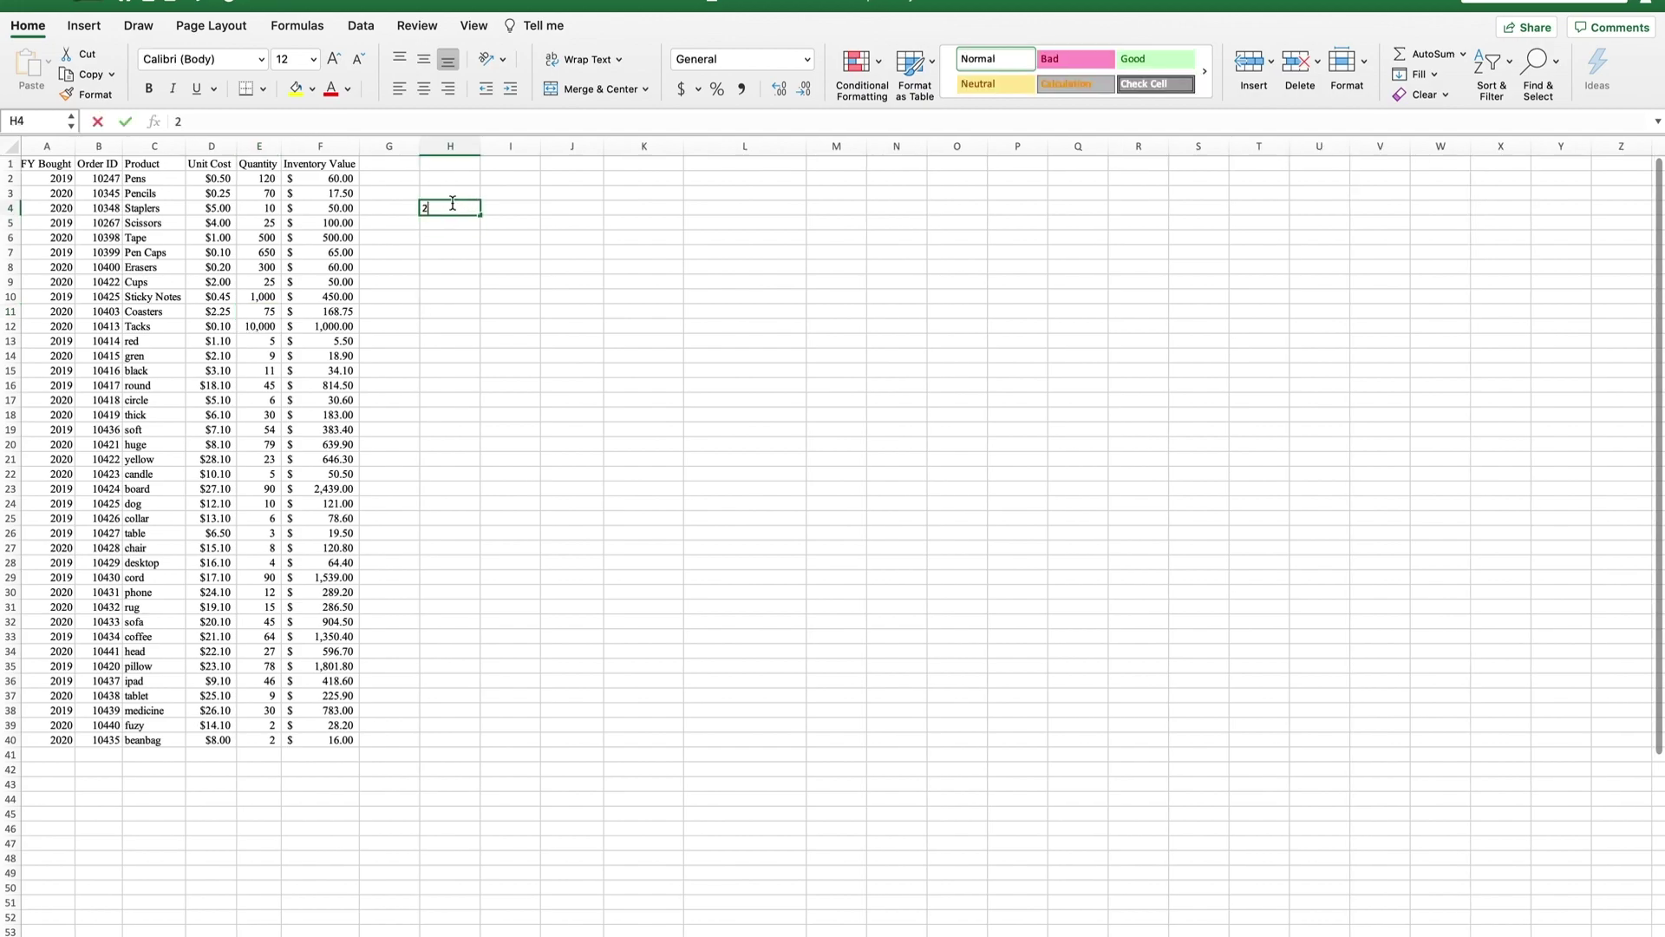
text(2019)
key(Return)
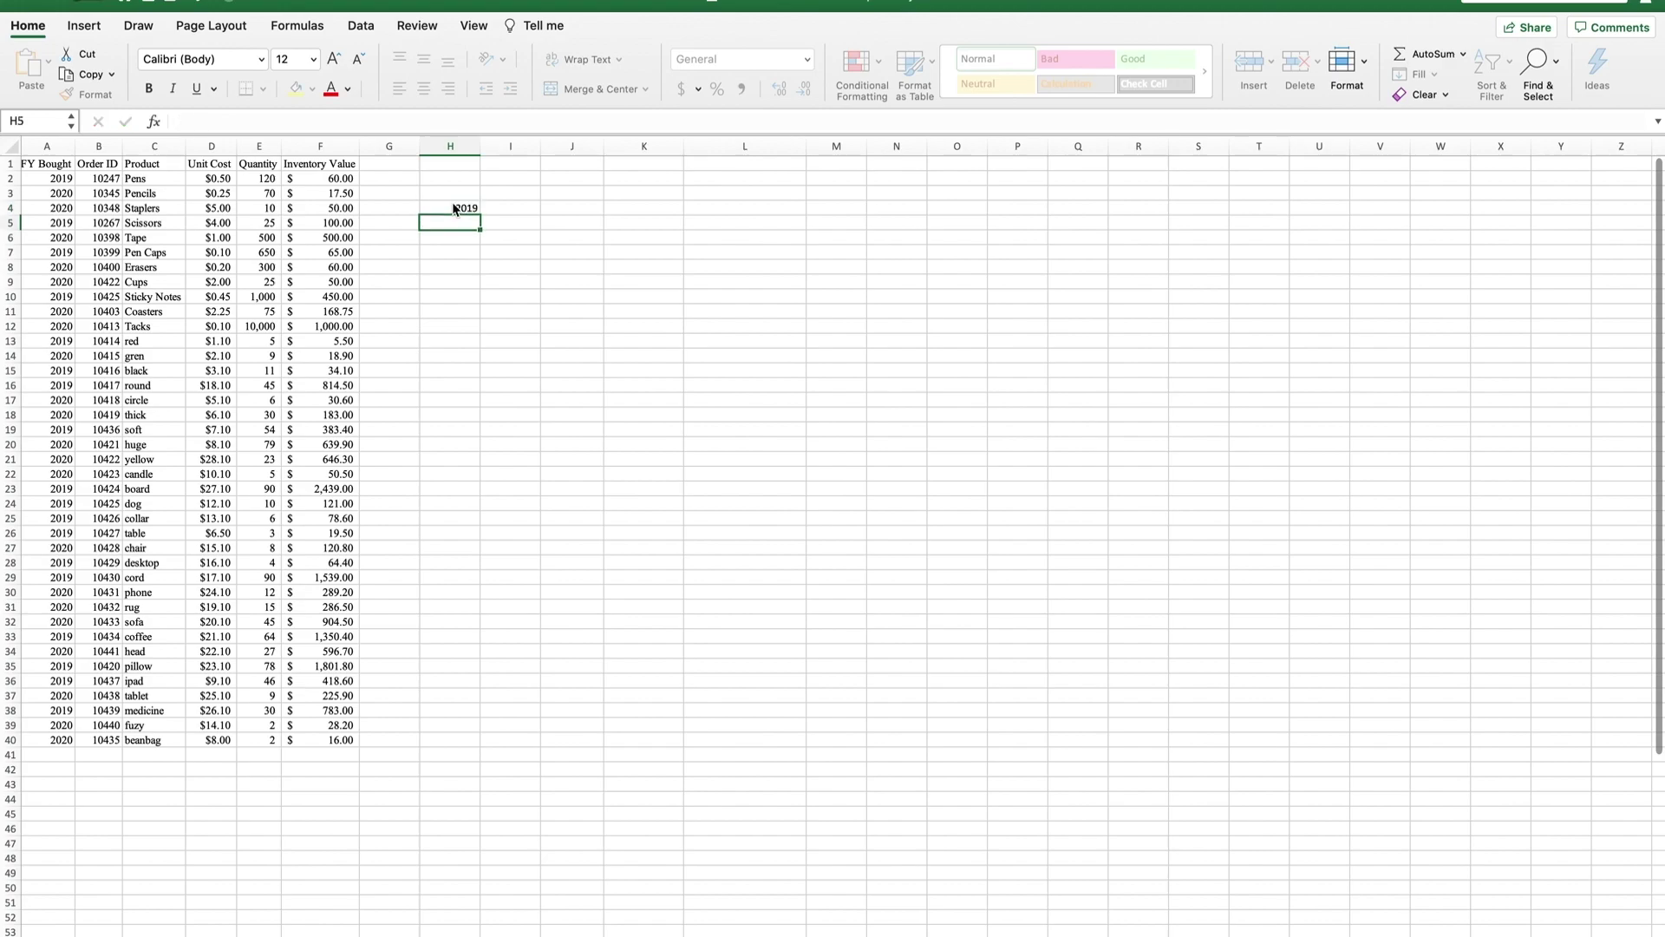
text(2020)
key(Return)
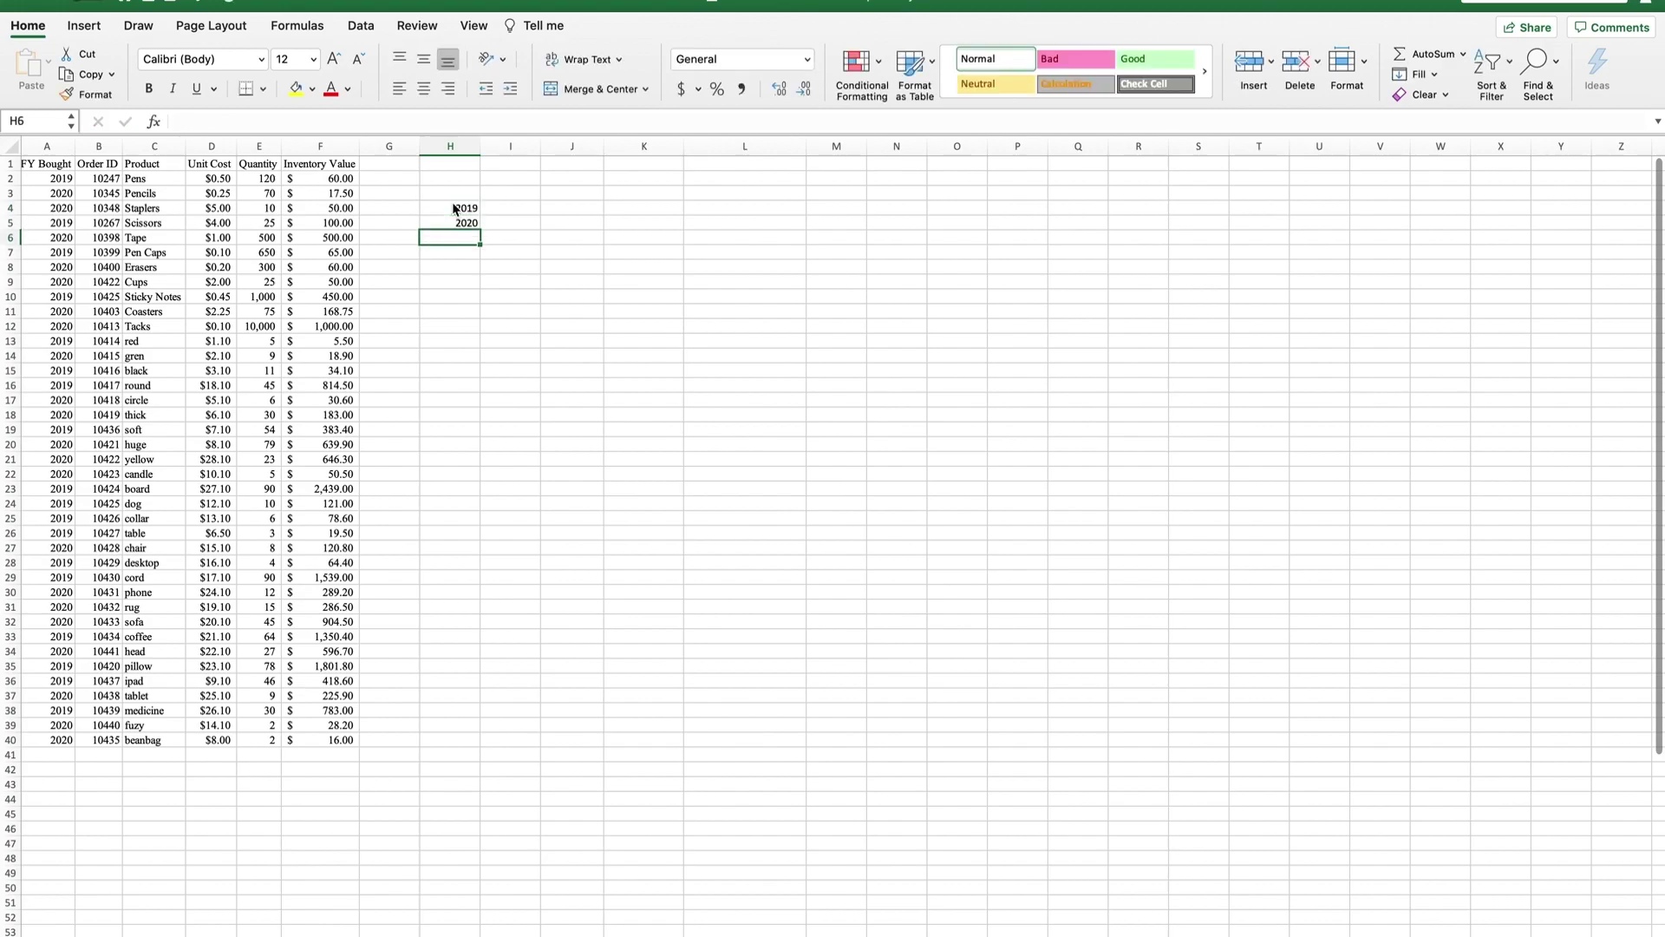
Enter =SUMIF(A2:A40,H4,F2:F40) in I4 to total the 2019 inventory value.
click(531, 213)
text(=sumif()
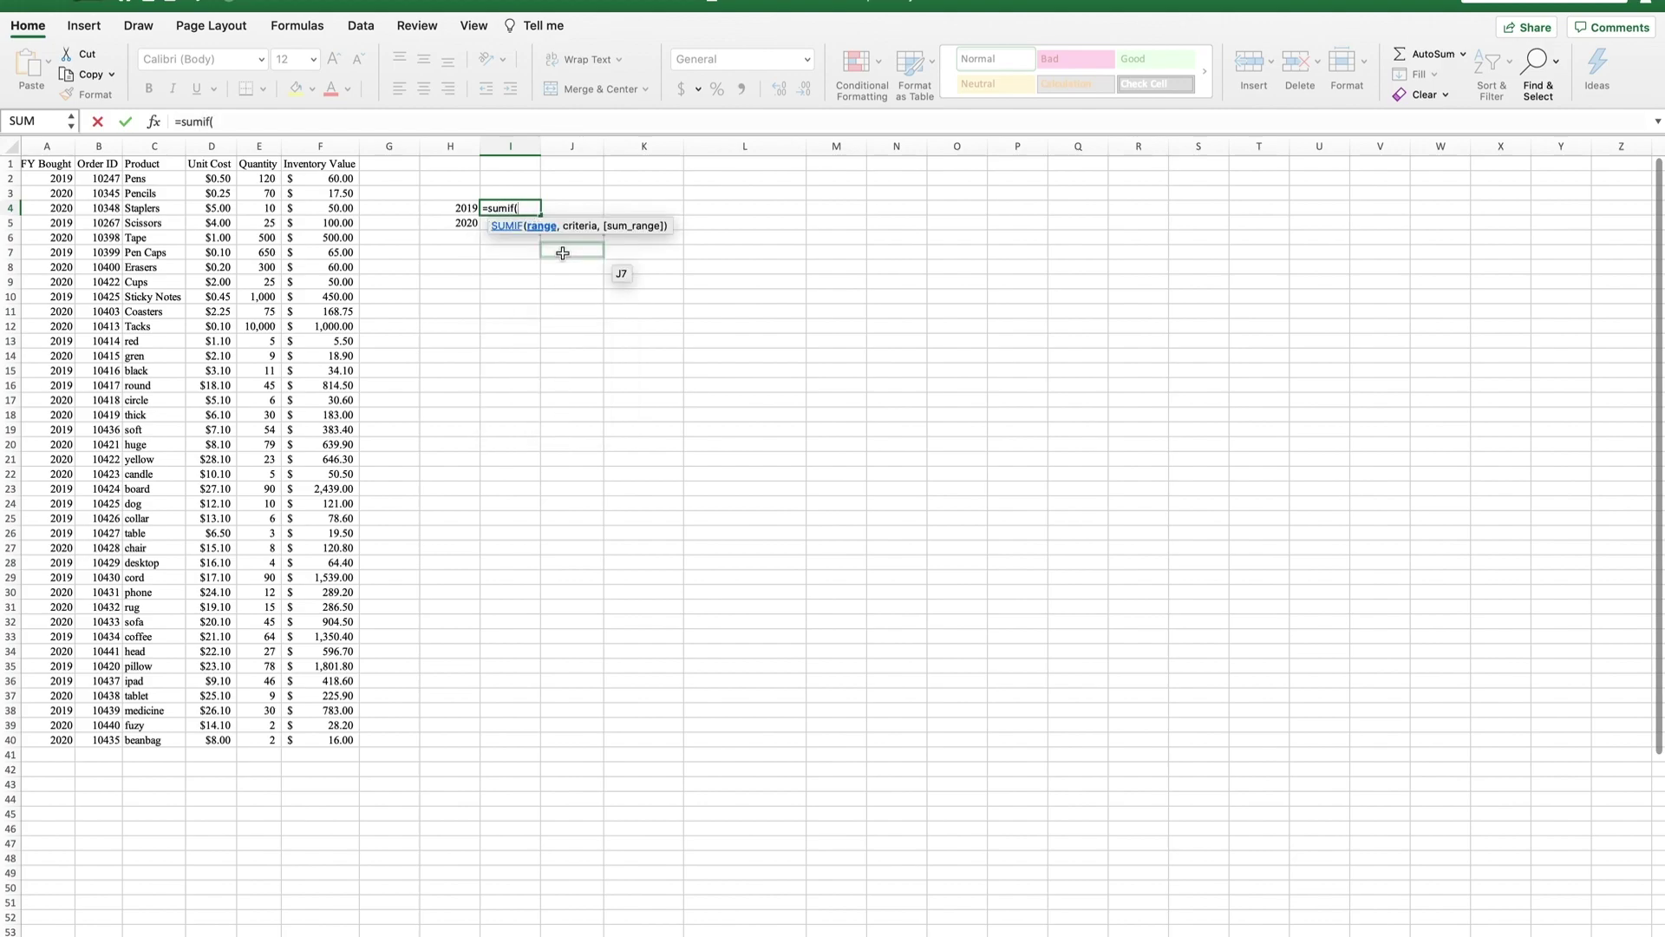
drag(66, 182, 69, 740)
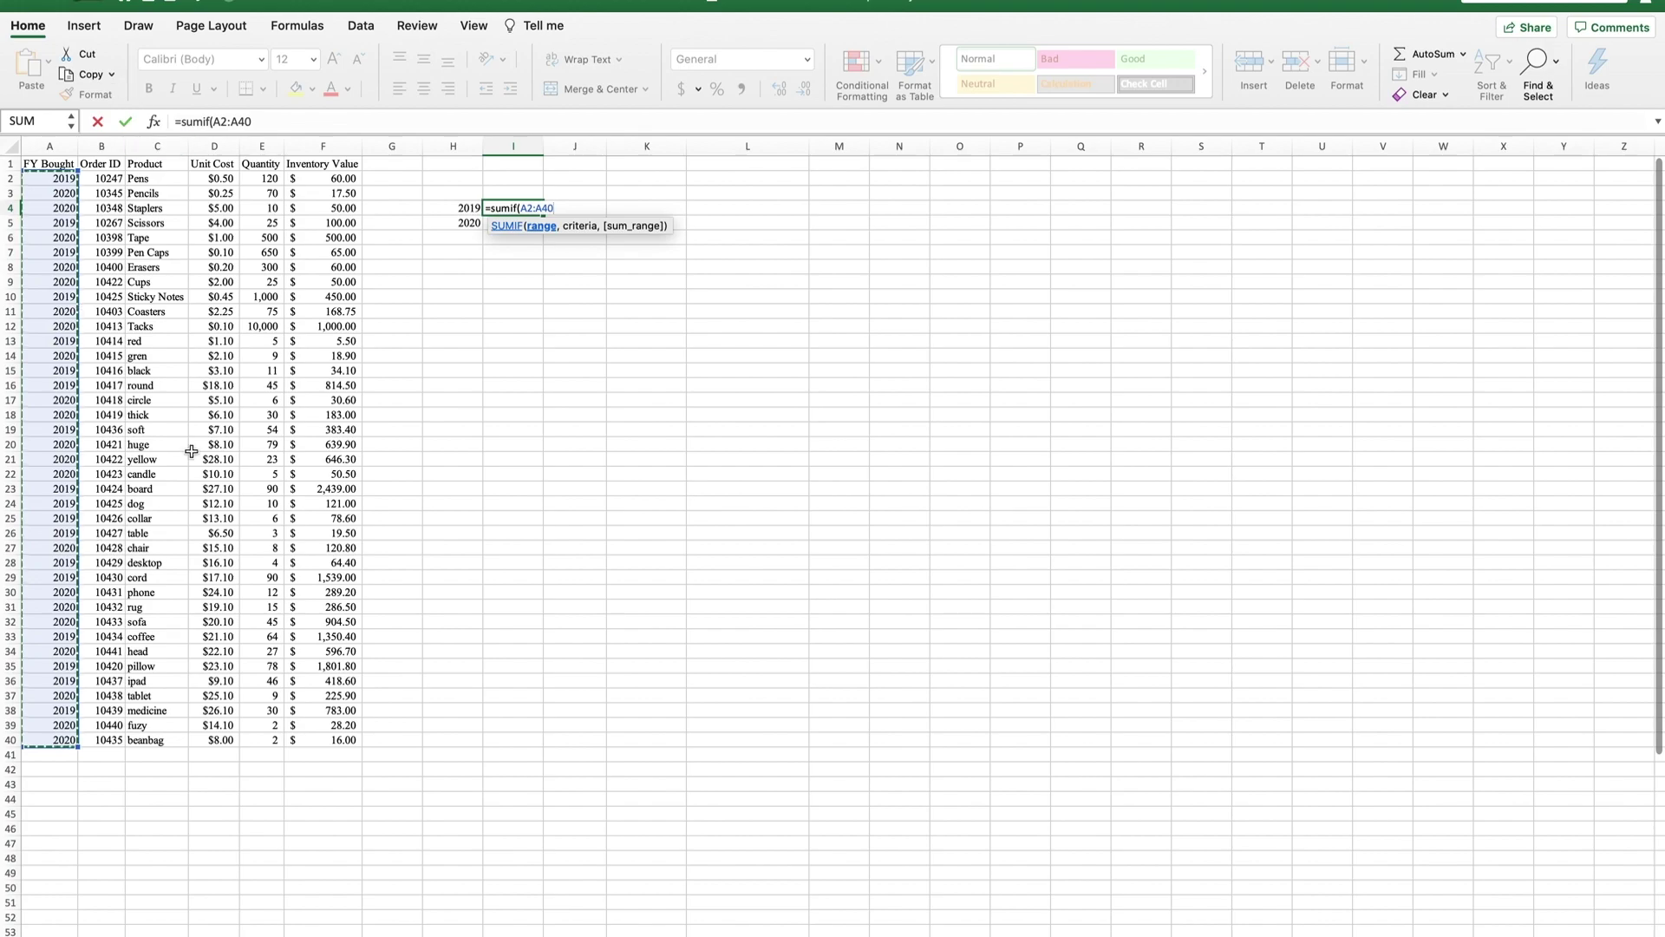
text(,)
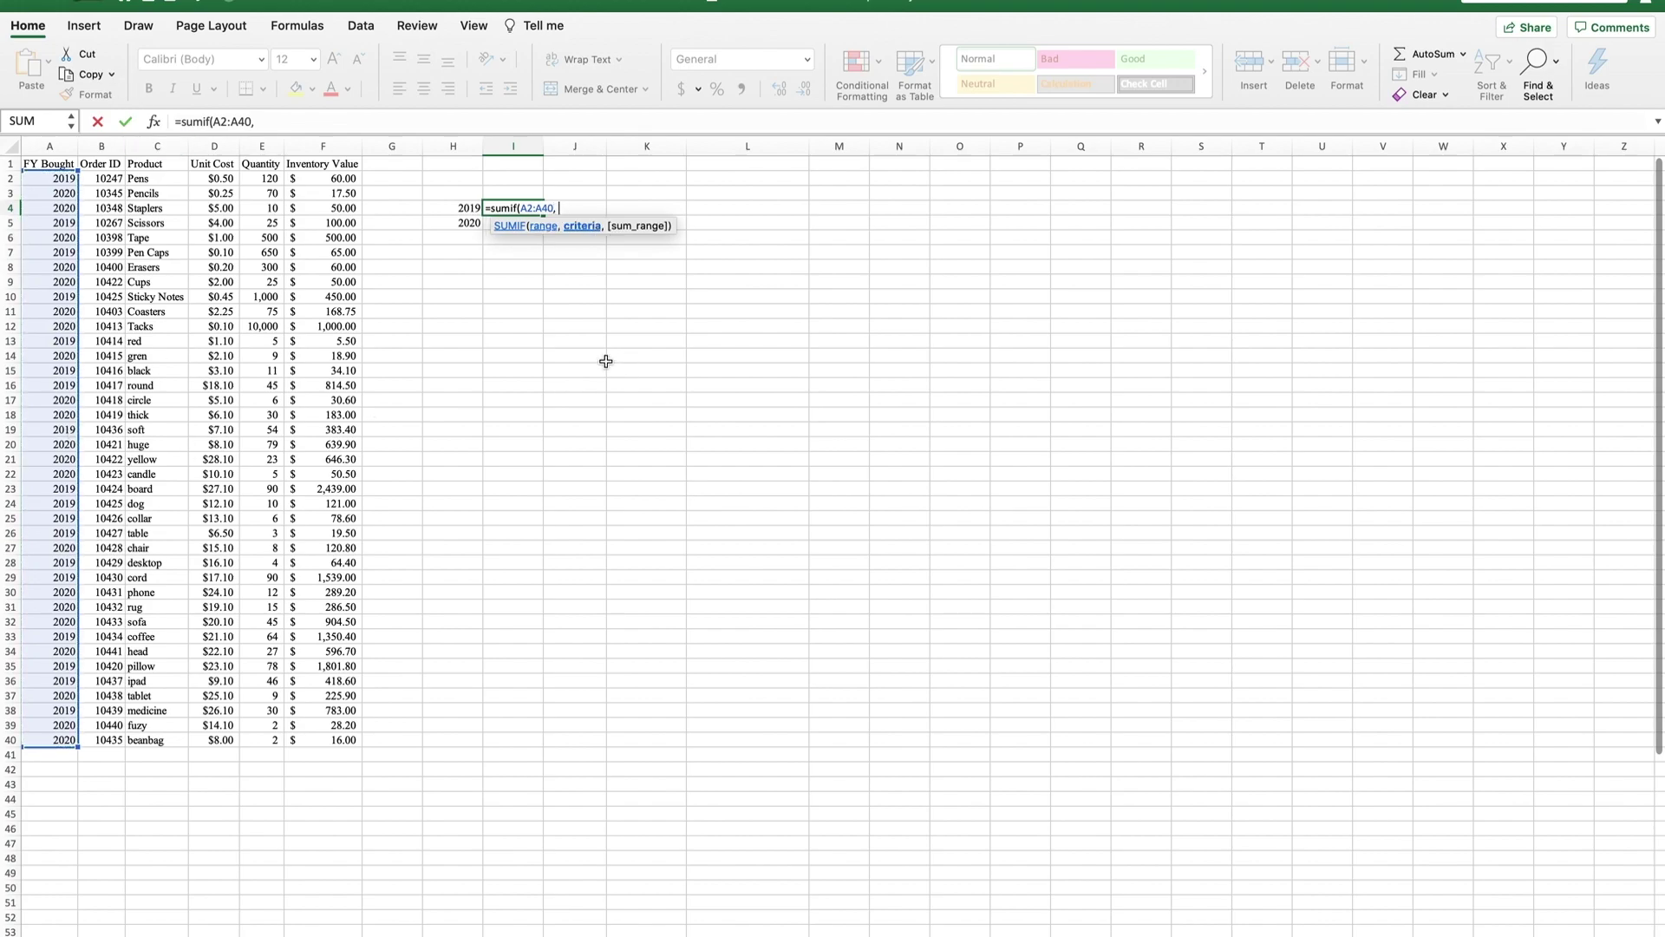
click(60, 180)
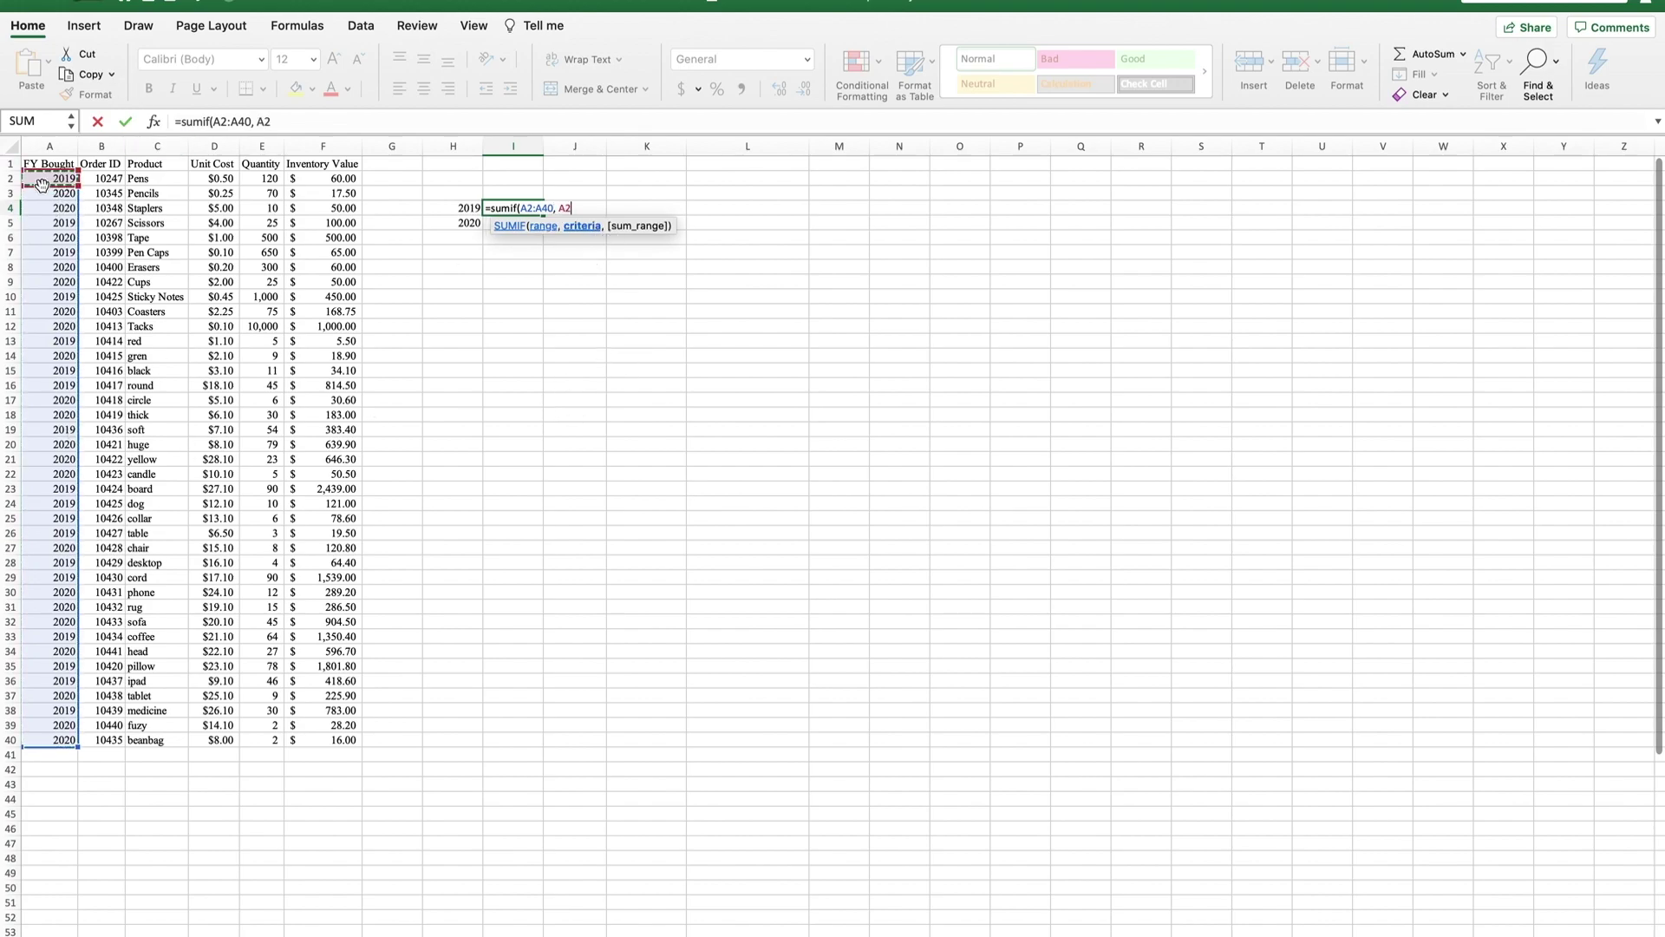
key(BackSpace)
key(BackSpace)
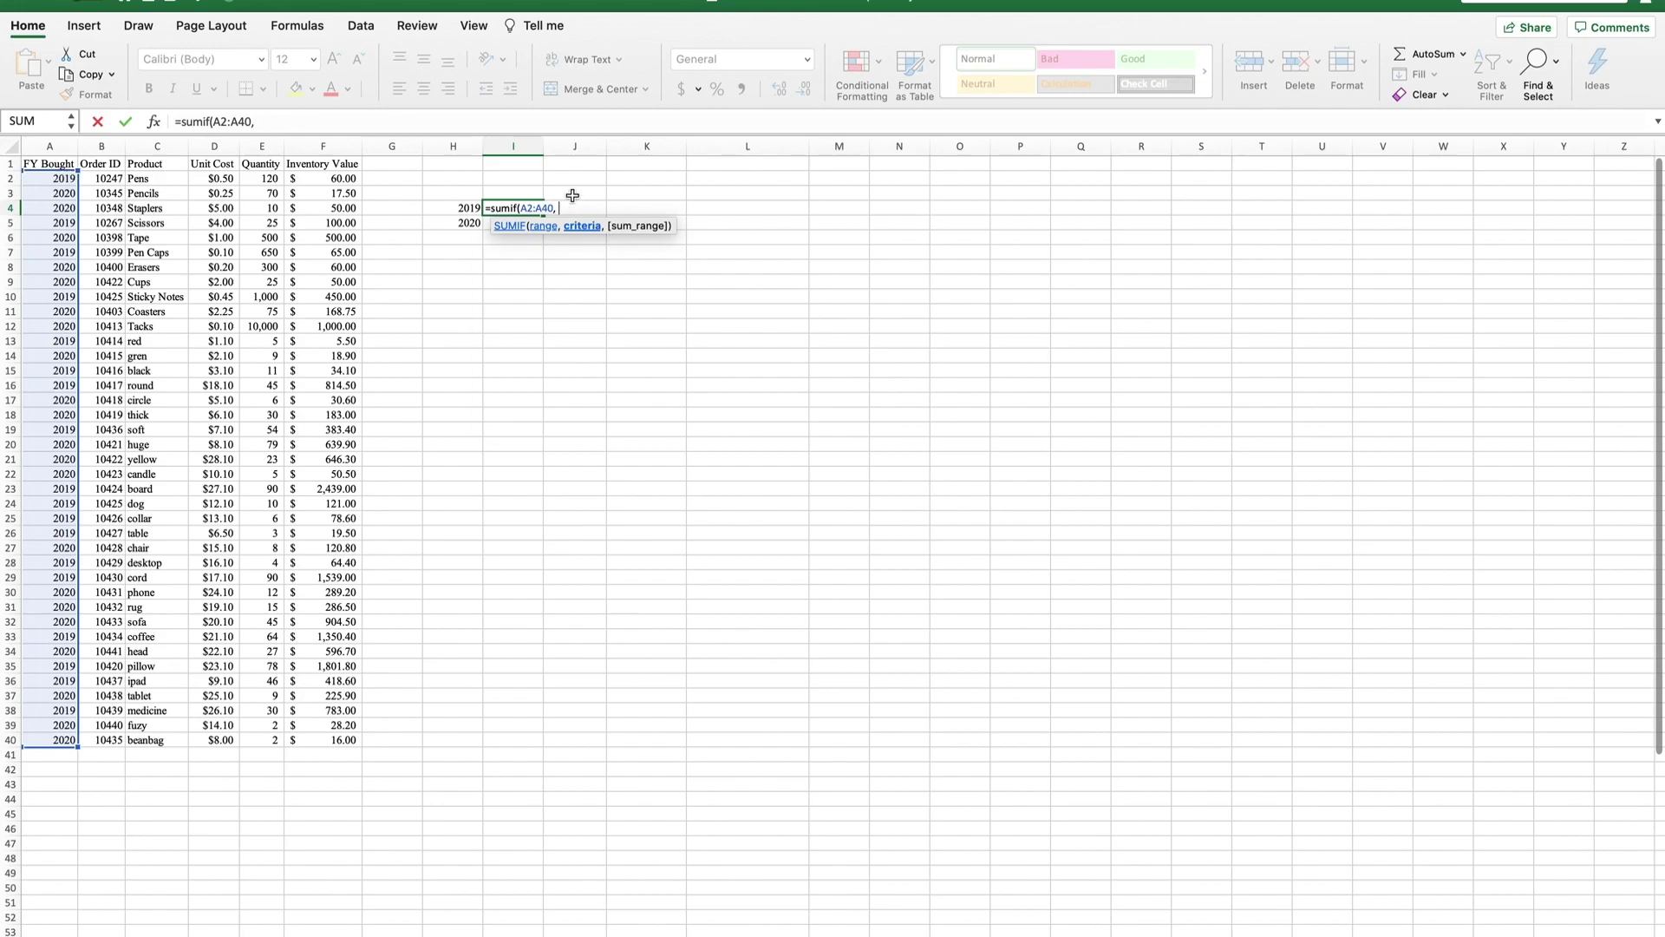
text("2019",)
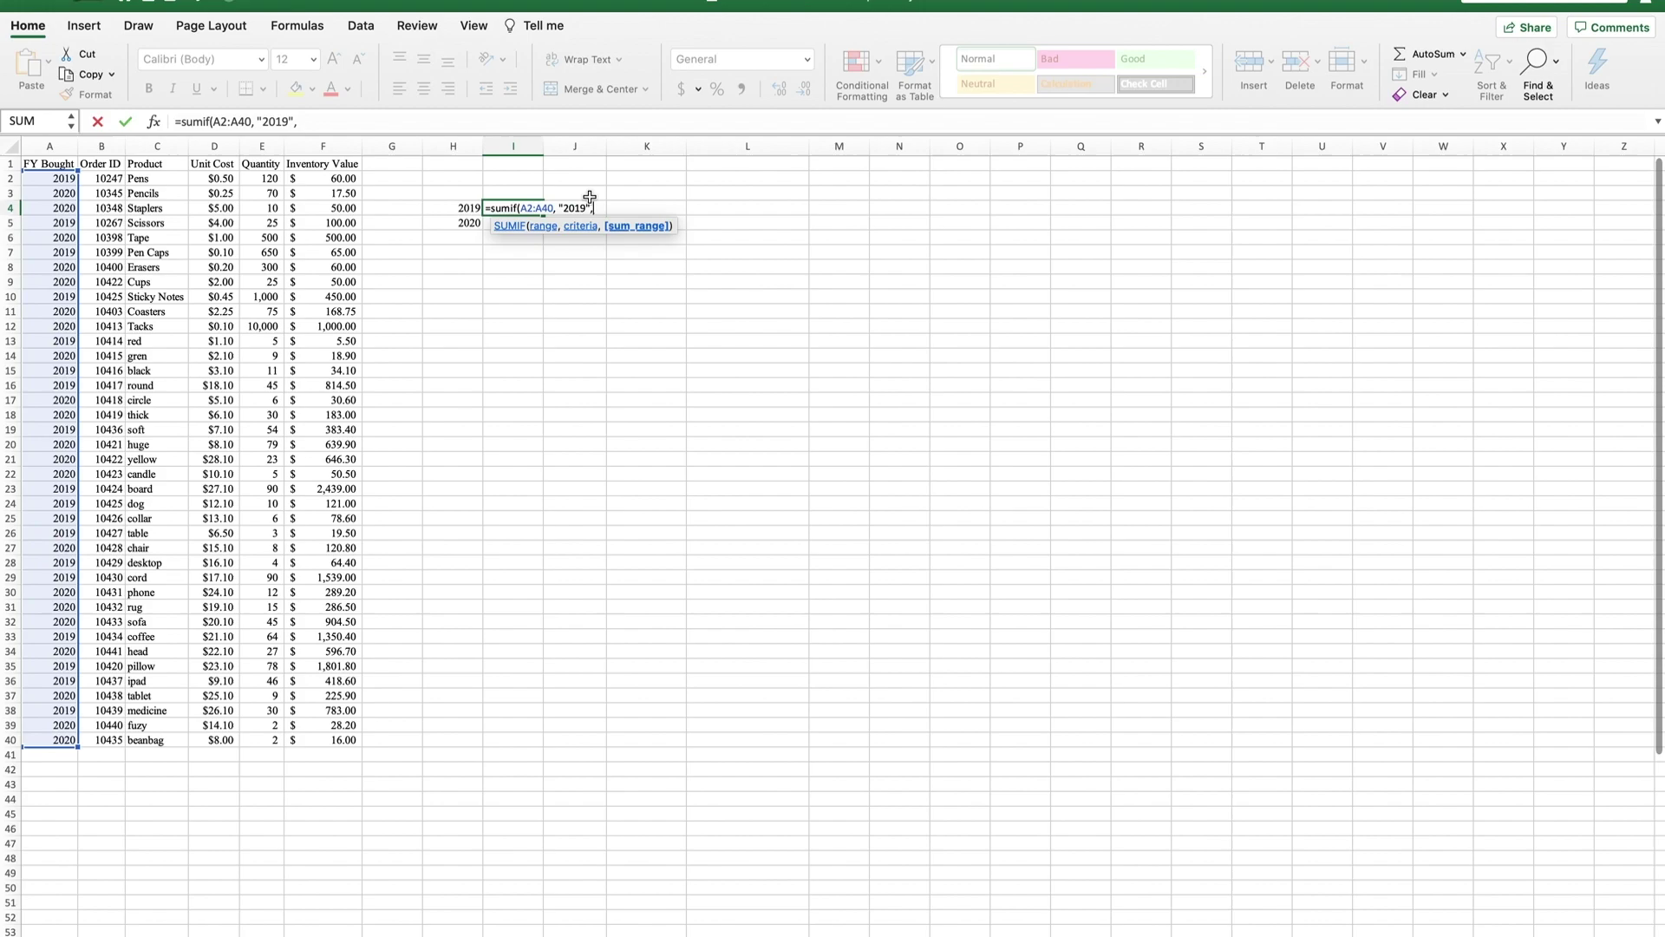
key(BackSpace)
key(BackSpace)
key(BackSpace)
key(BackSpace)
key(BackSpace)
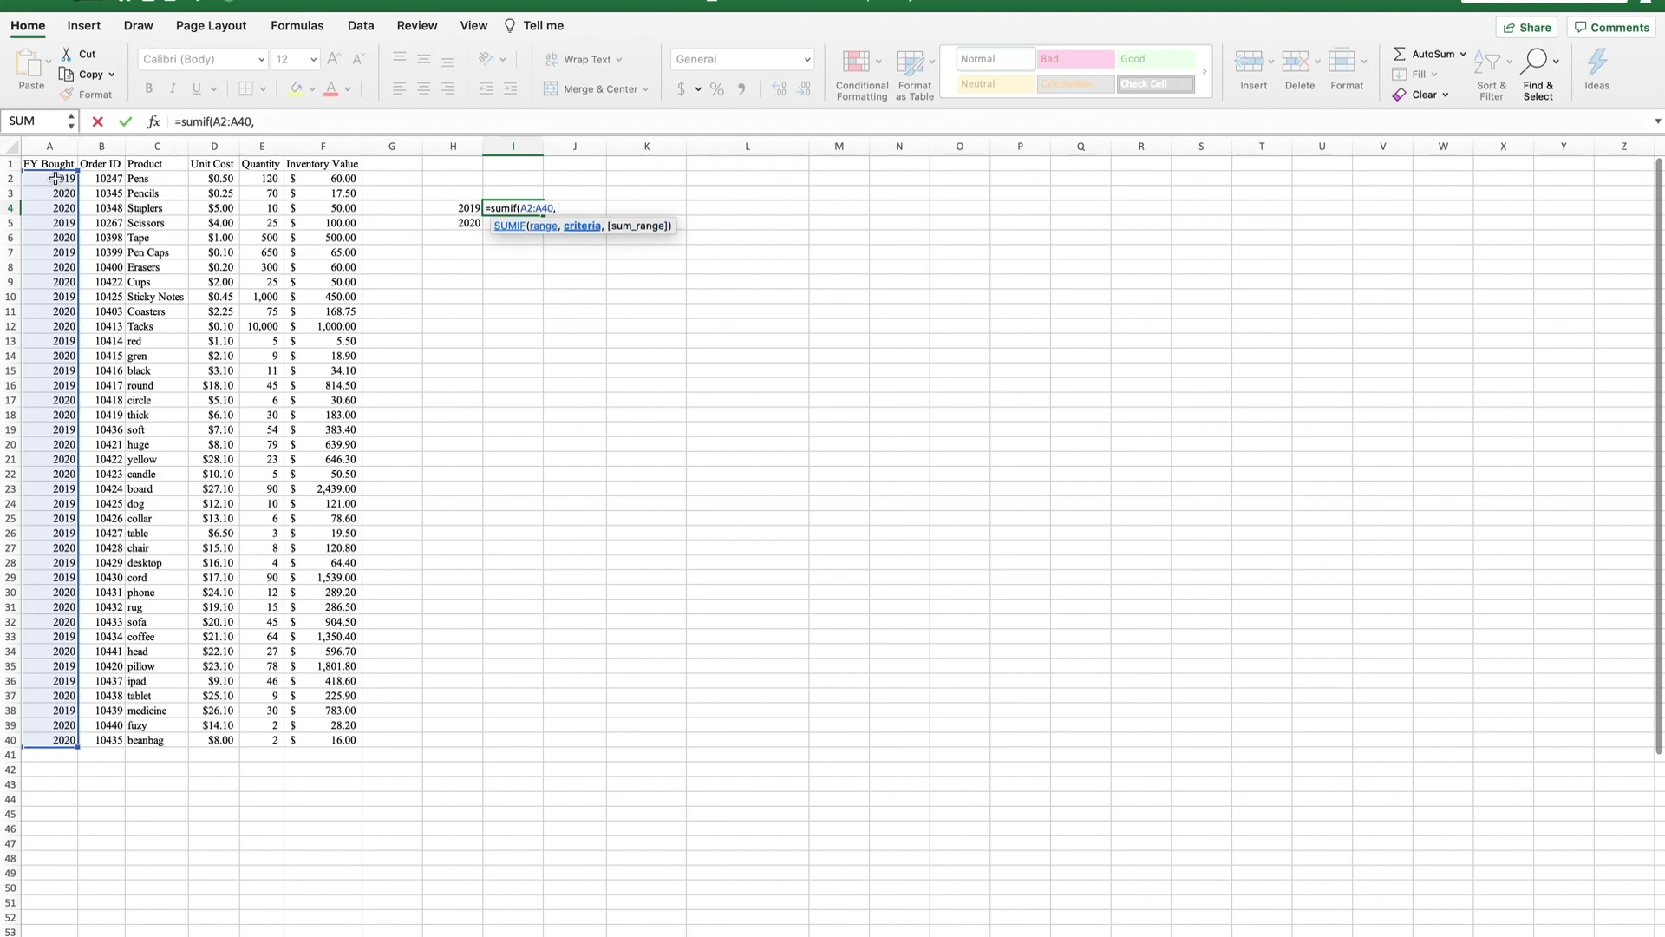
click(55, 179)
click(453, 208)
text(,)
drag(341, 181, 317, 734)
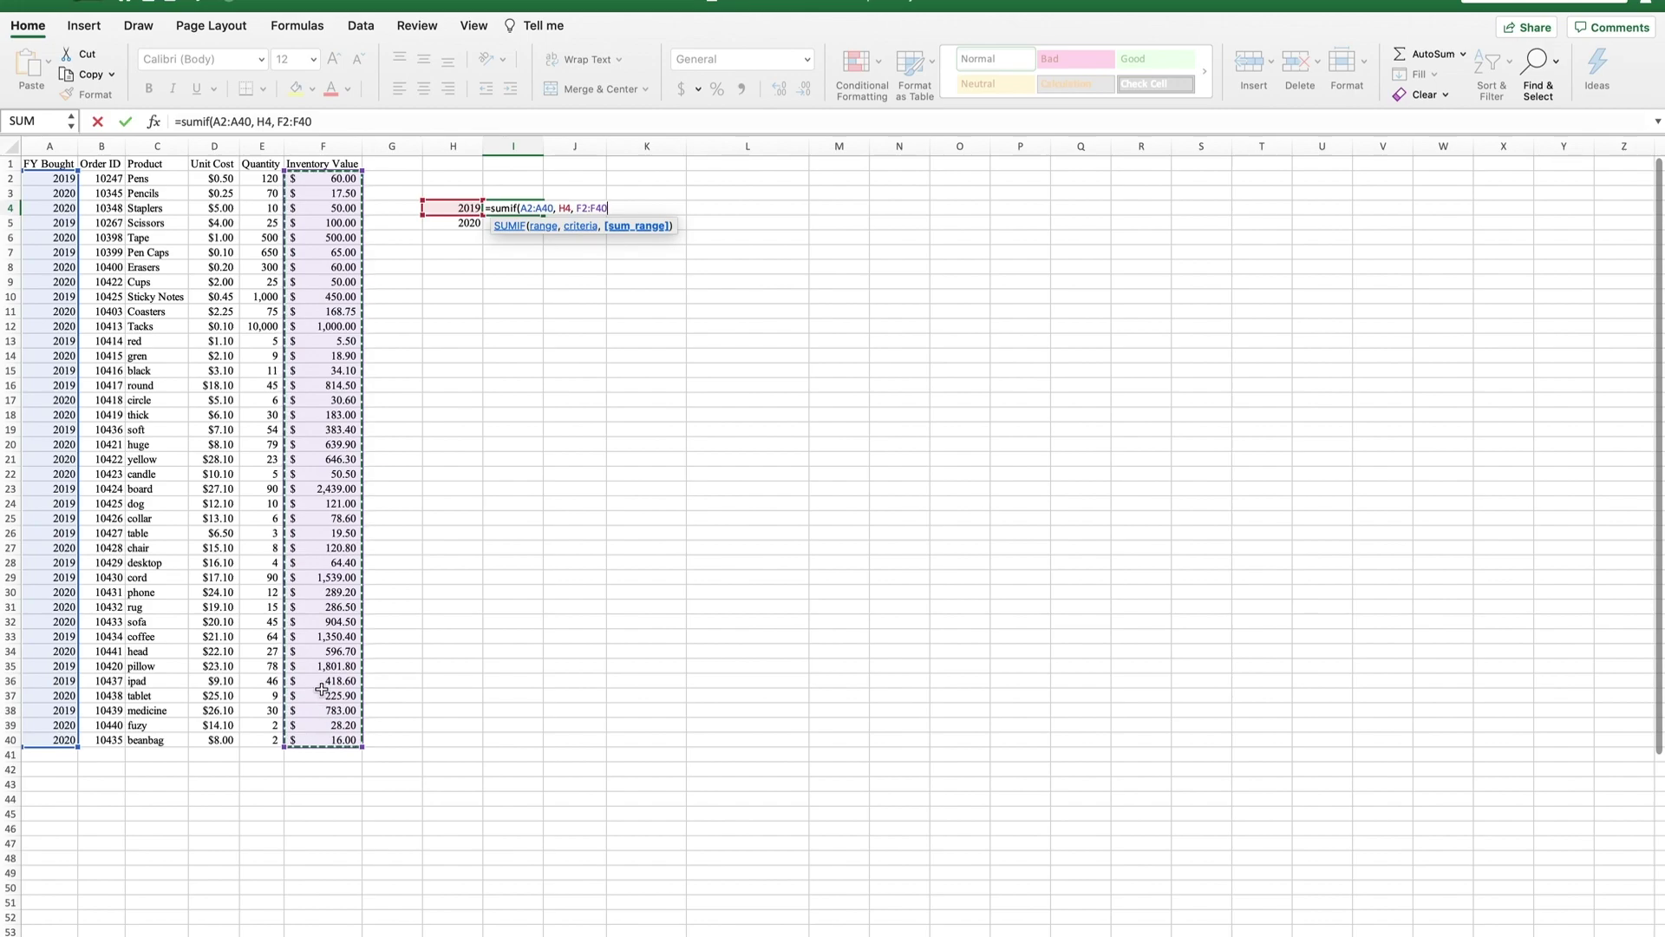
key(Return)
Widen column I and give I4:I5 Comma style formatting.
click(527, 196)
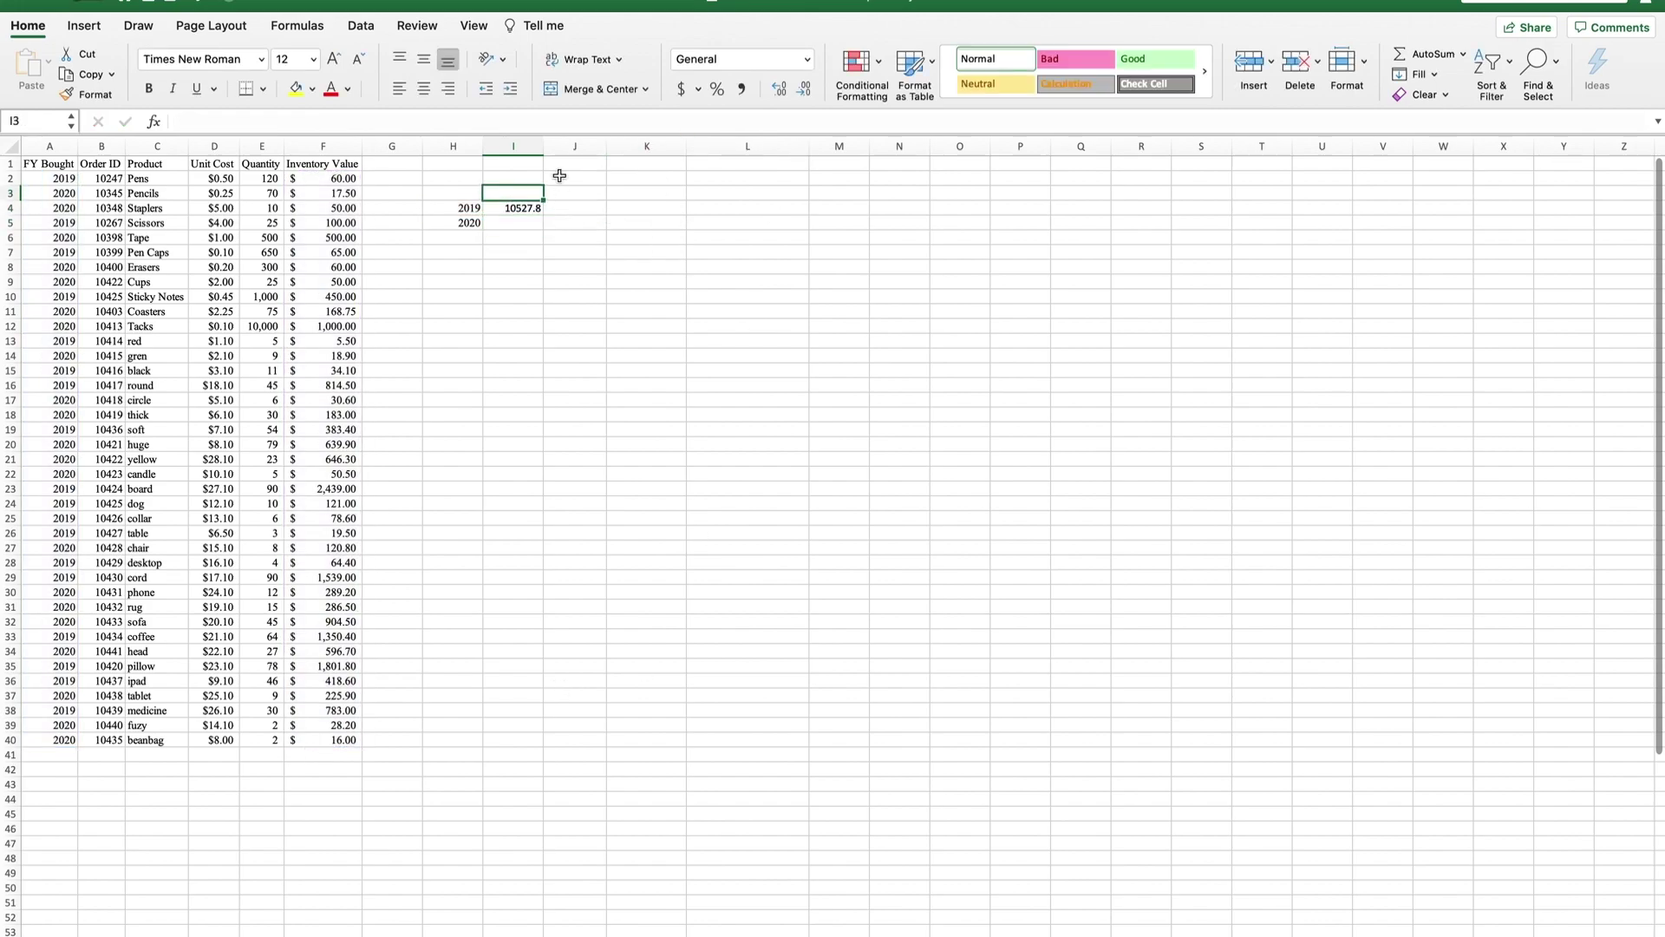
mouse_move(543, 145)
mouse_down()
mouse_move(617, 144)
mouse_move(543, 145)
mouse_up()
drag(513, 208, 512, 223)
click(742, 89)
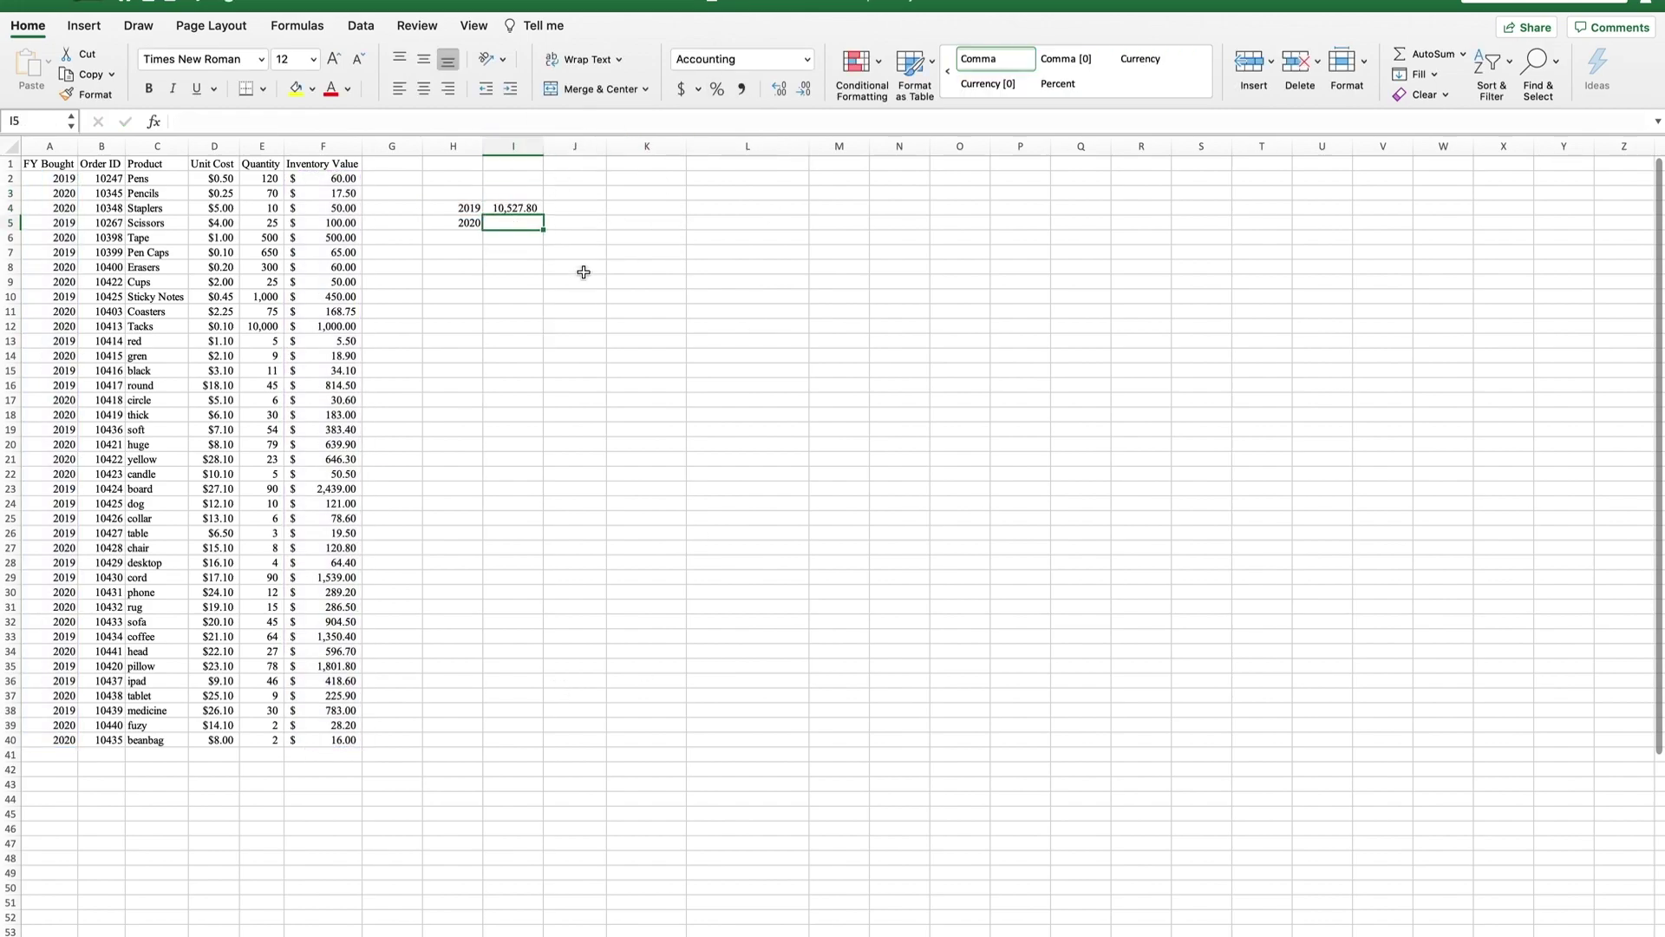
Enter =SUMIF(A2:A40,A3,F2:F40) in I5 for the 2020 total of 5,883.25.
text(=sumif*)
key(BackSpace)
text(()
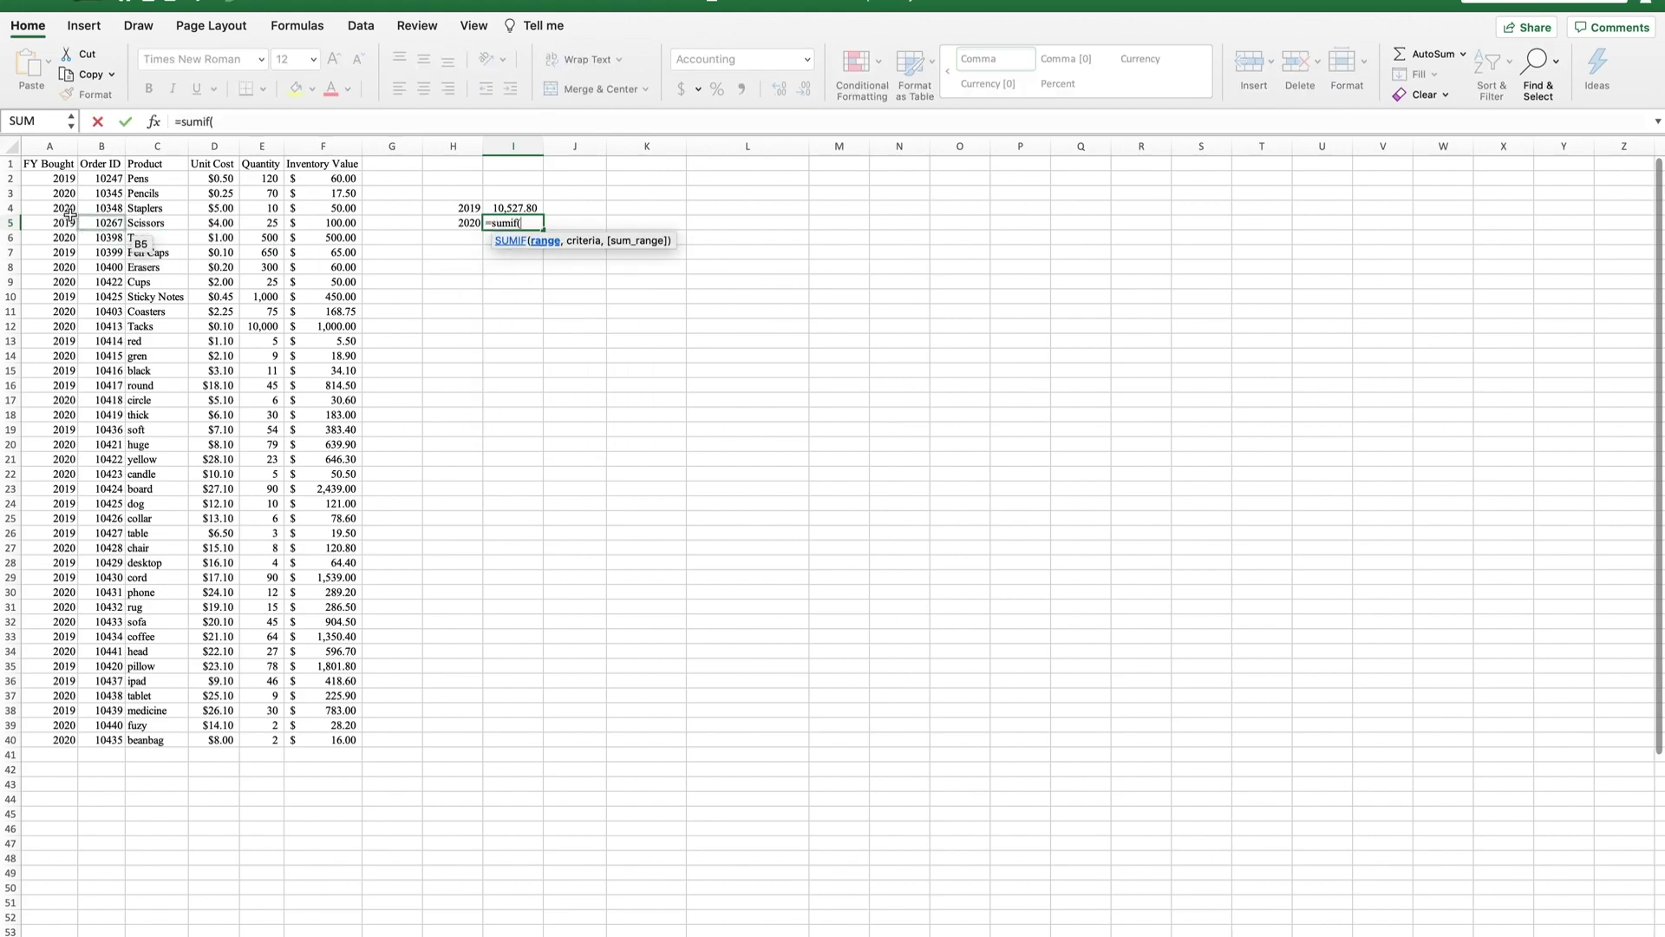
drag(61, 184, 52, 744)
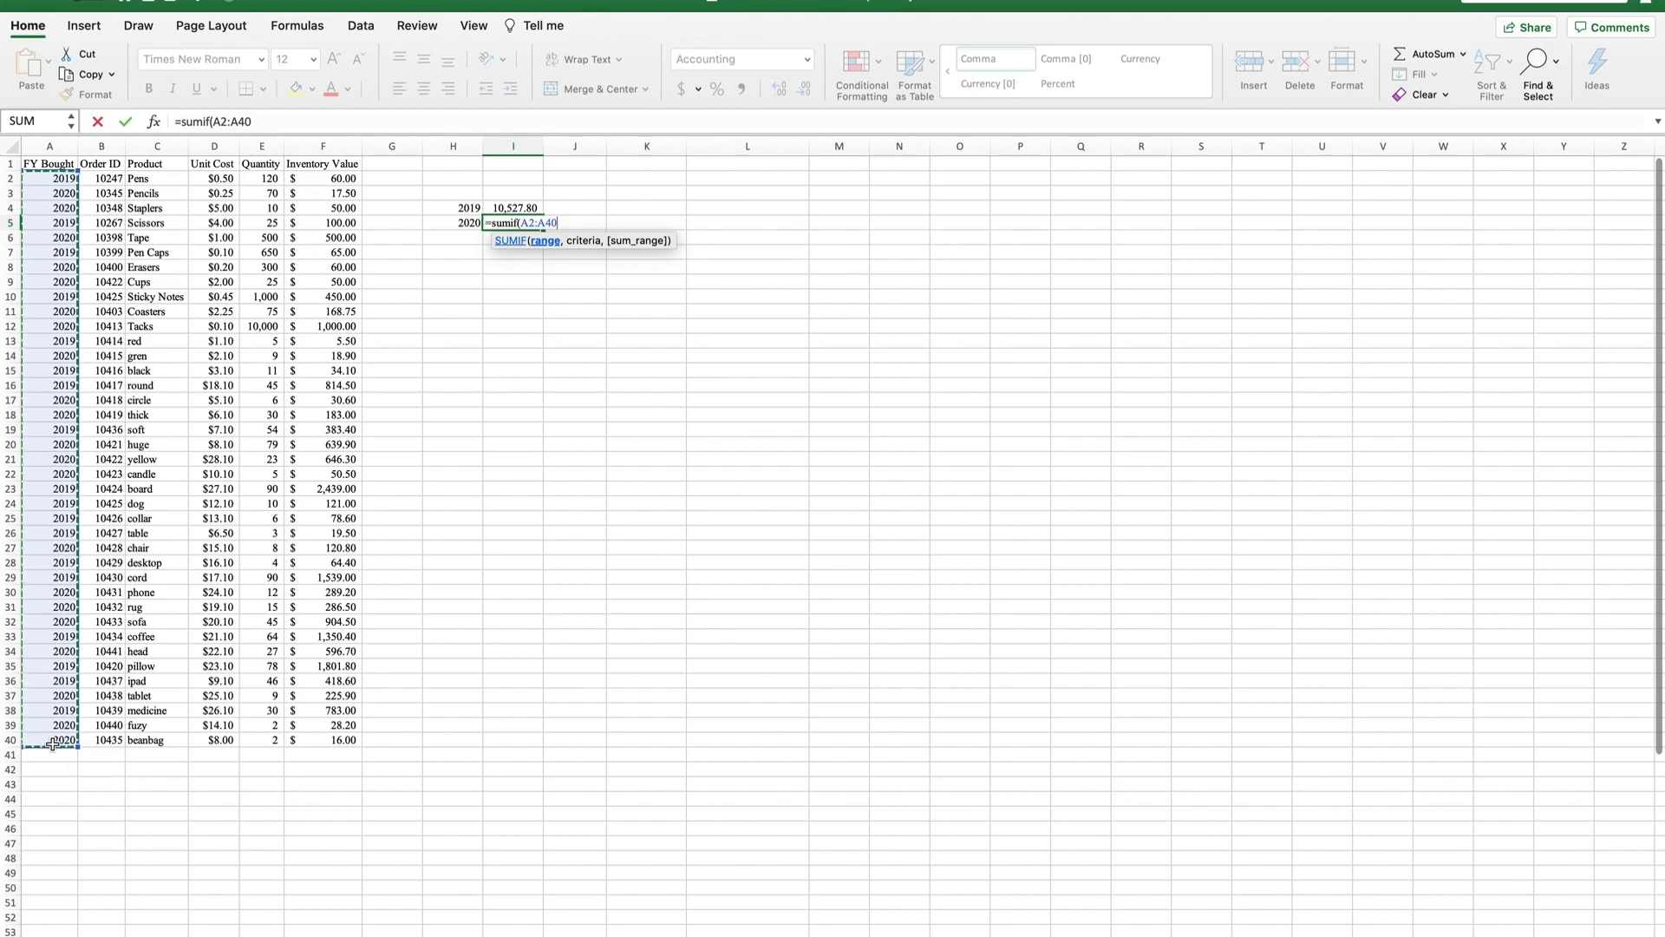
text(,)
click(63, 193)
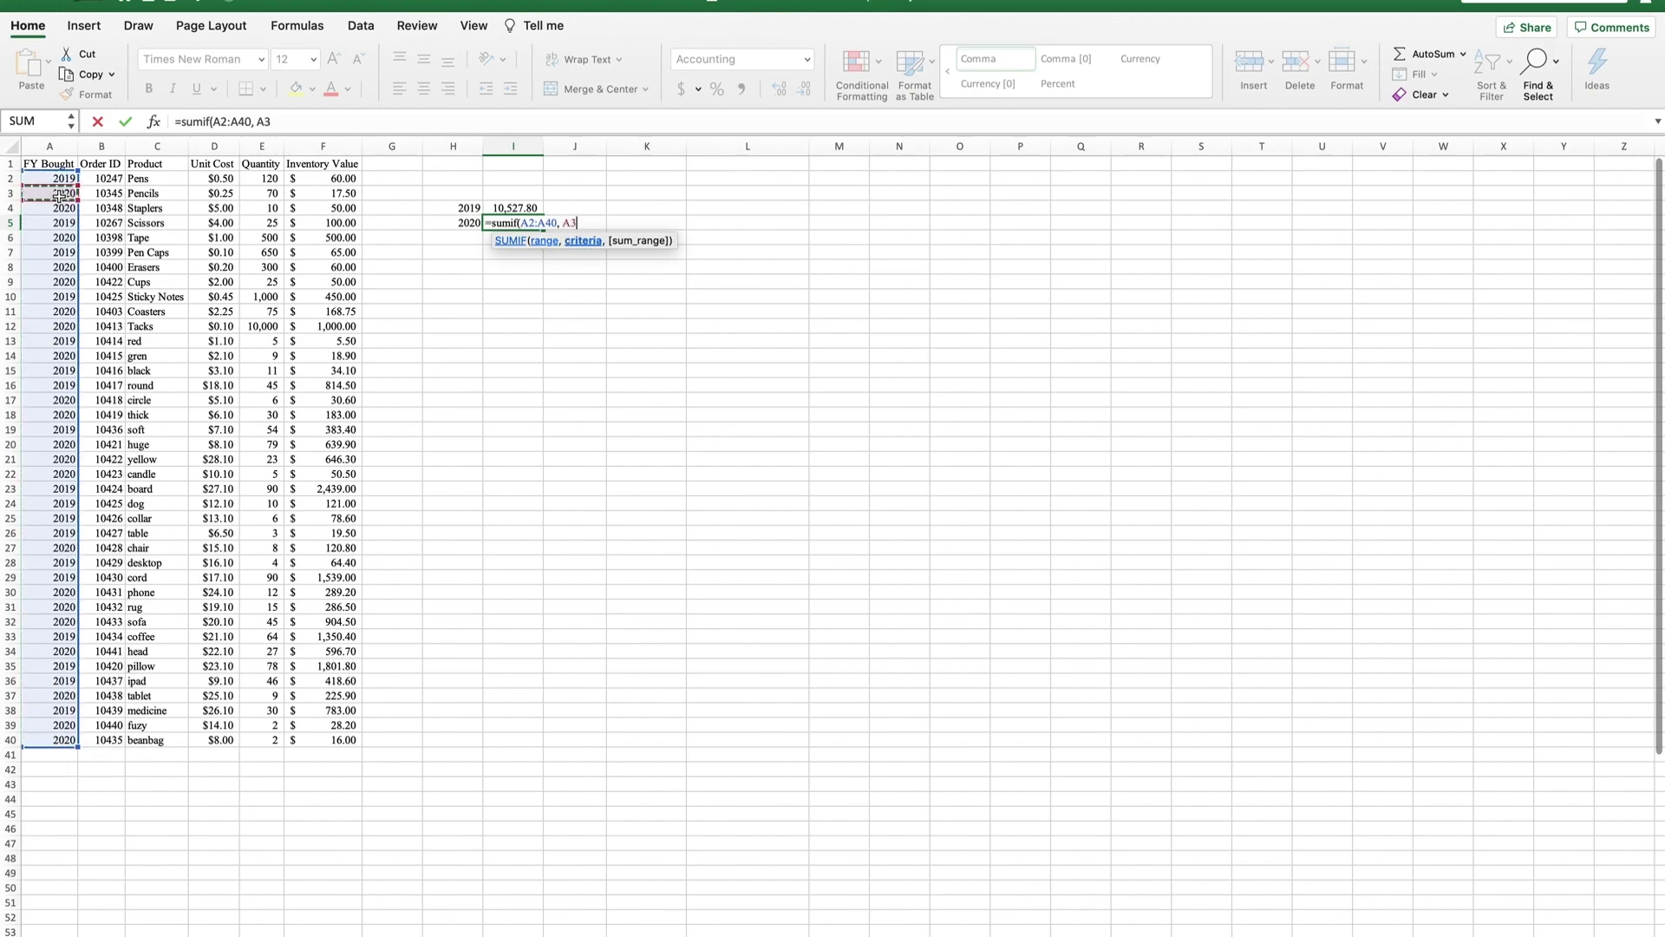
text(,)
drag(338, 180, 337, 743)
key(Return)
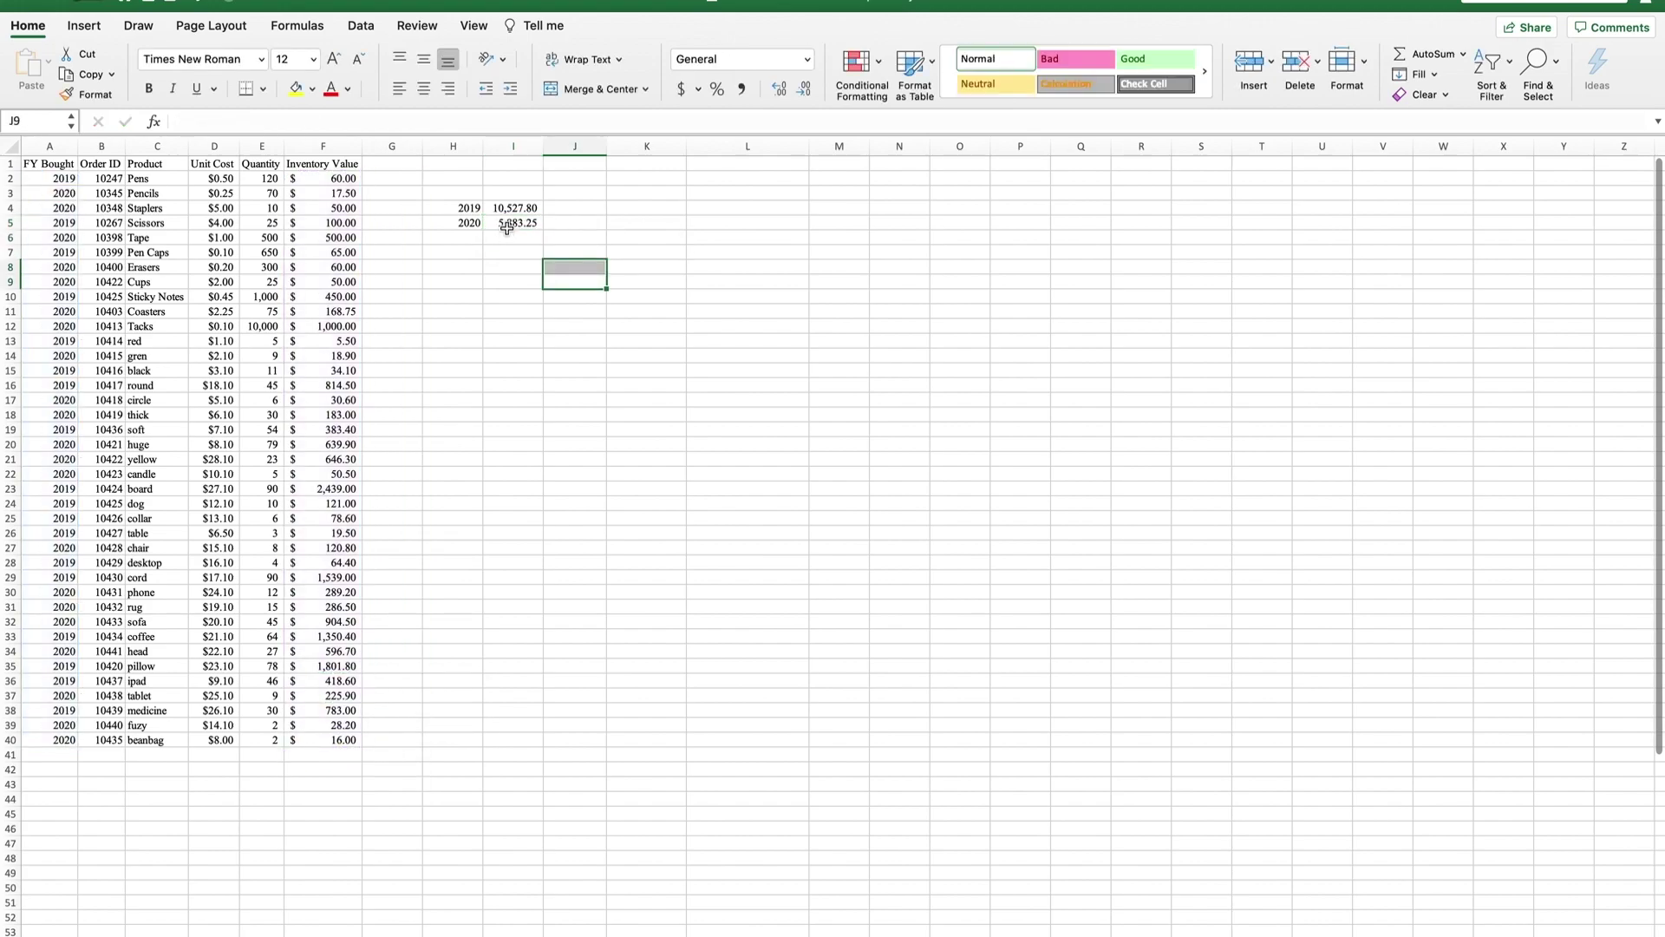
key(Up)
AutoSum I4:I5 into I6 for the combined total 16,411.05.
click(503, 239)
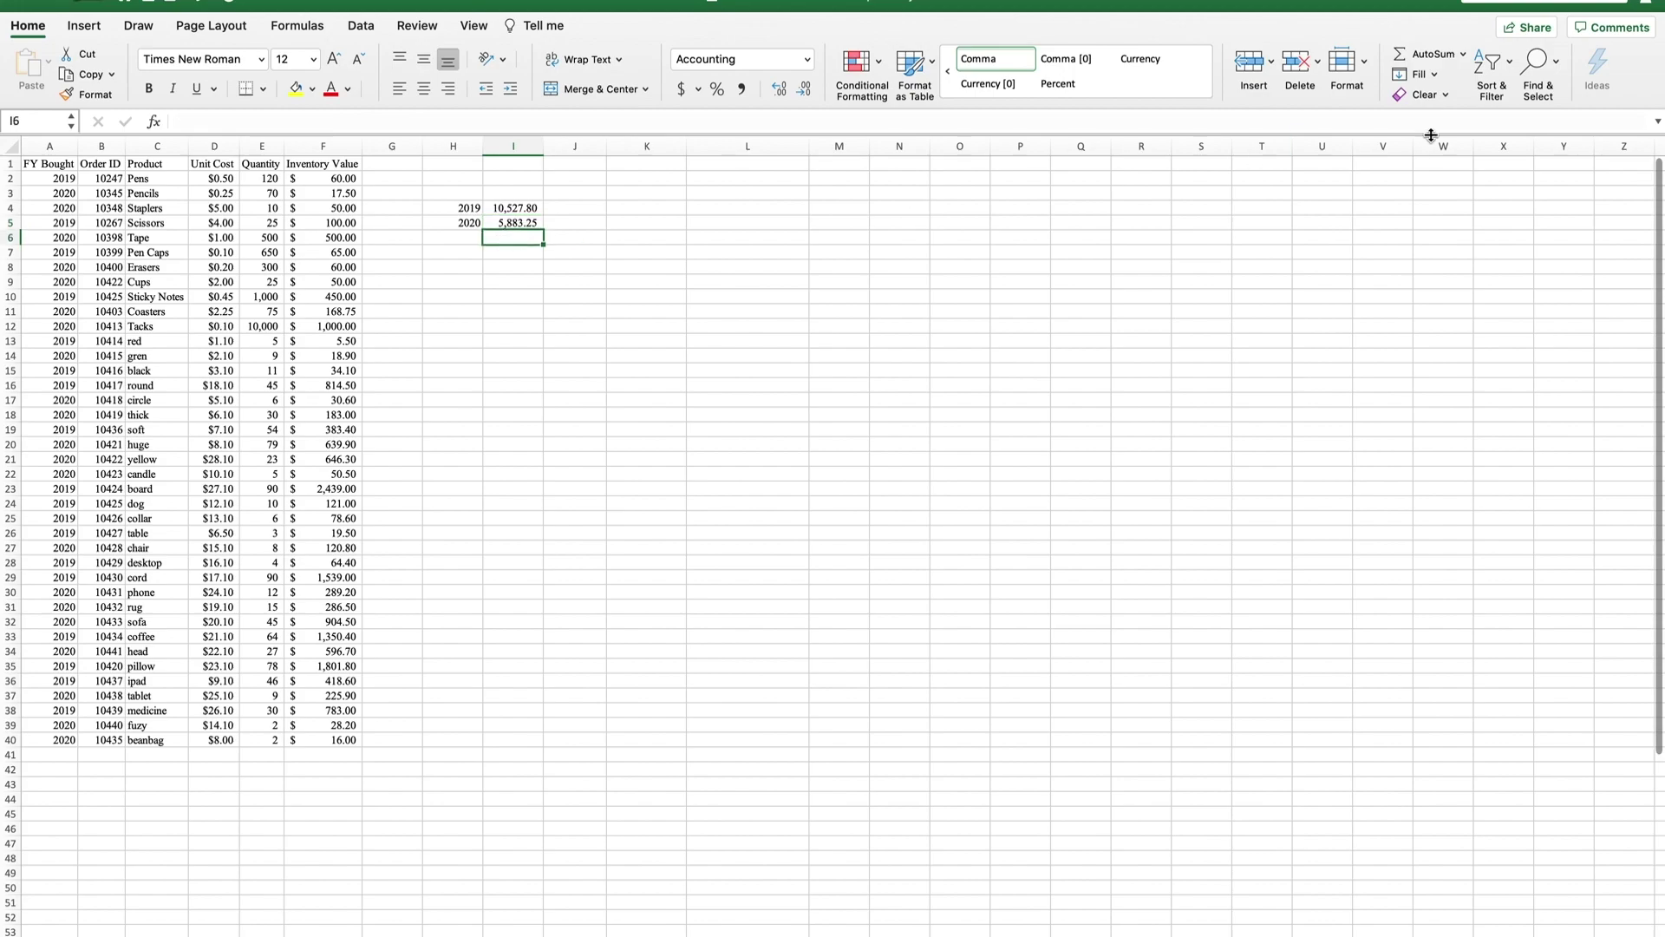
click(1419, 61)
key(Return)
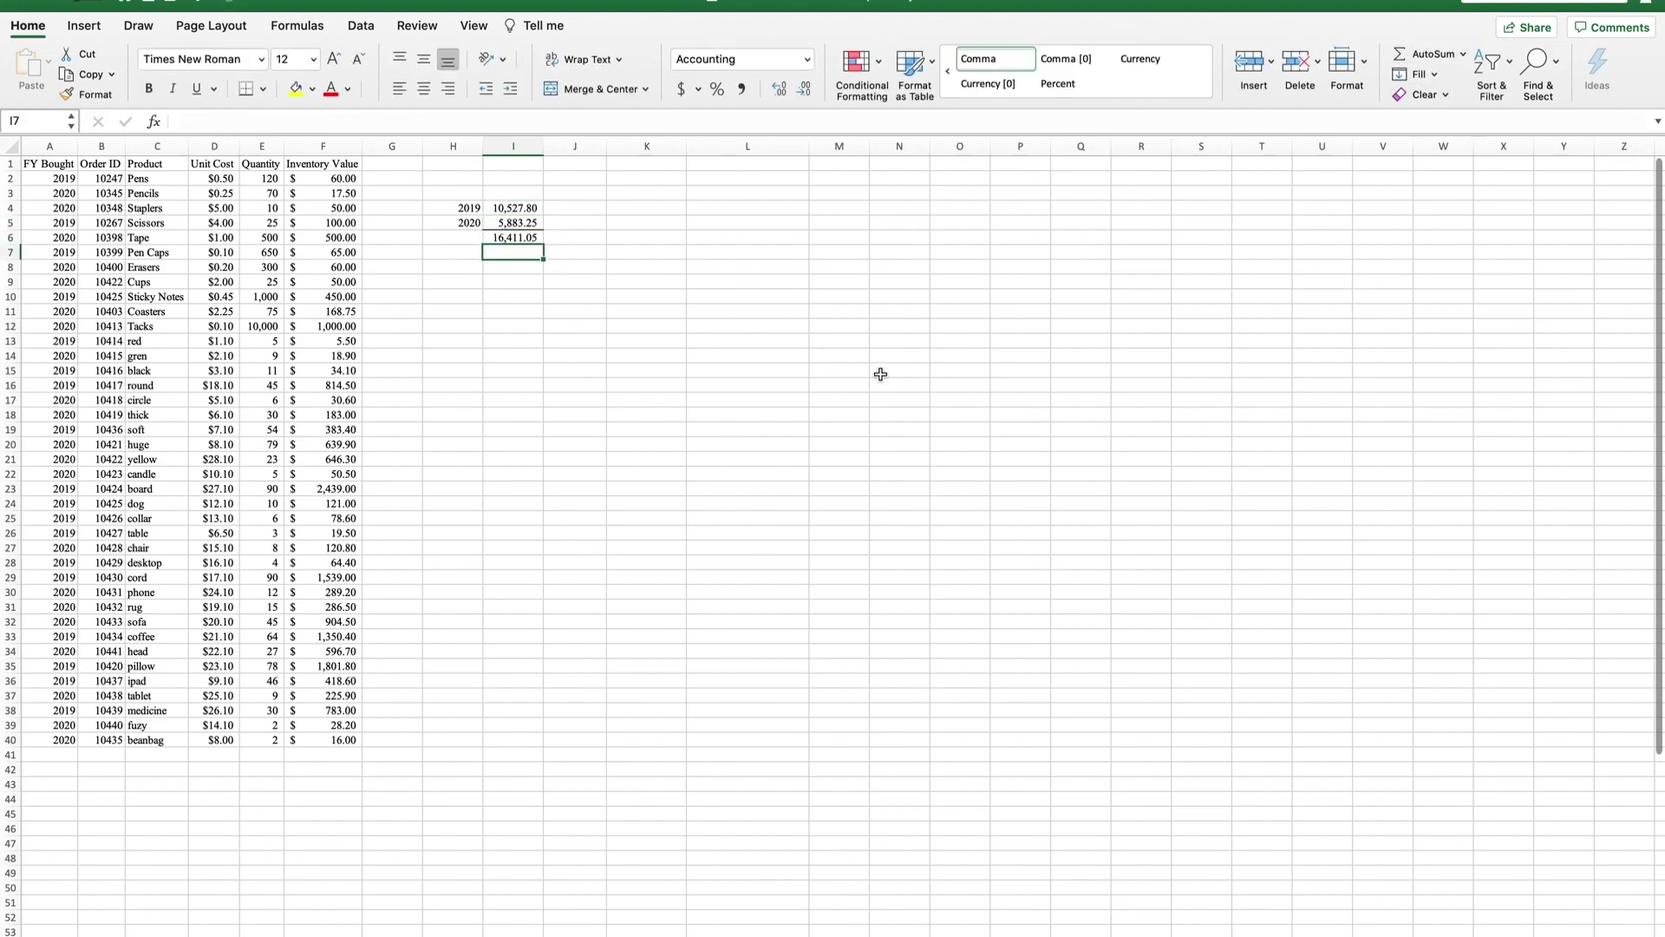
AutoSum the Inventory Value column into F42 to verify the total, then delete it.
drag(322, 179, 334, 739)
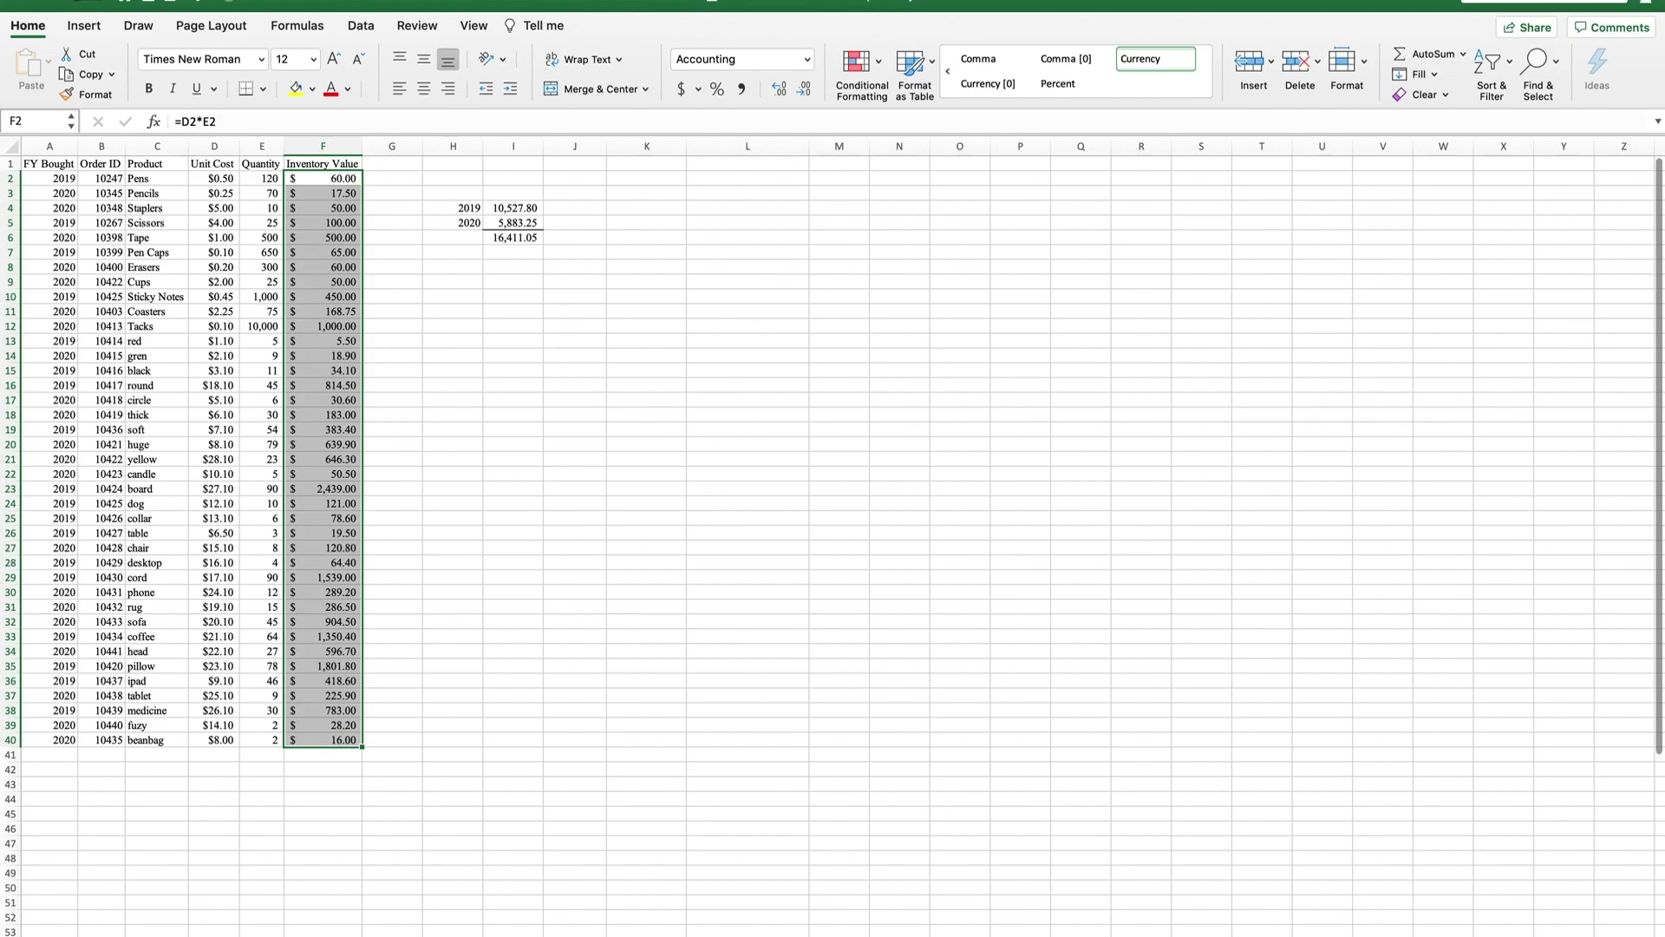
click(328, 770)
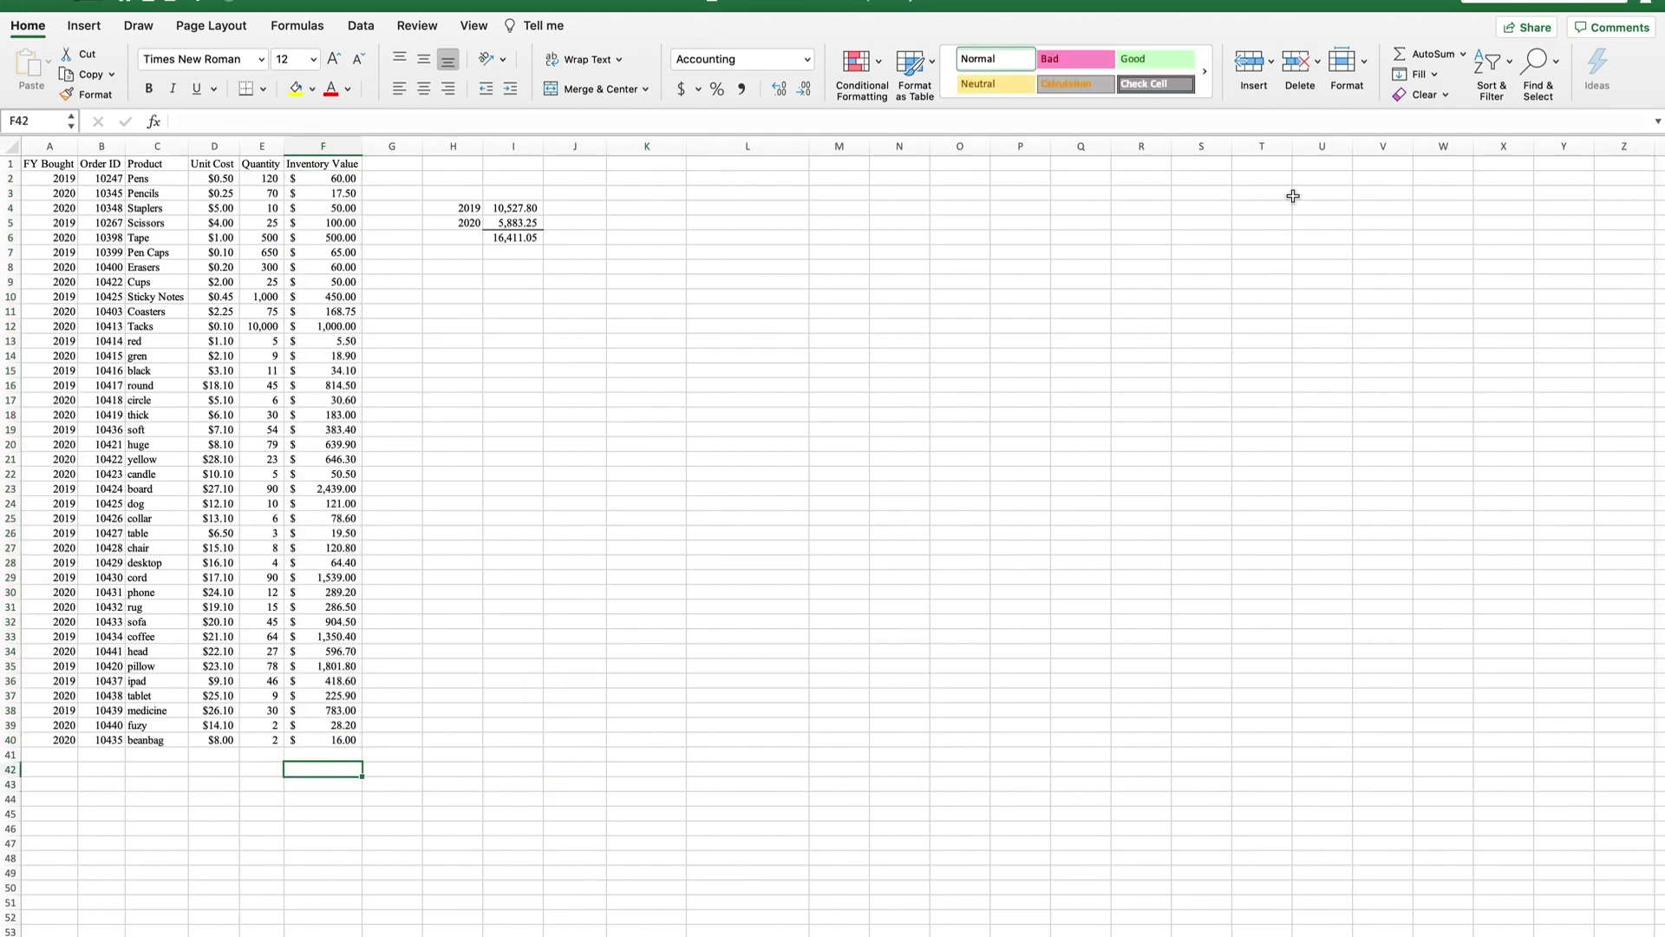
click(1420, 55)
key(Return)
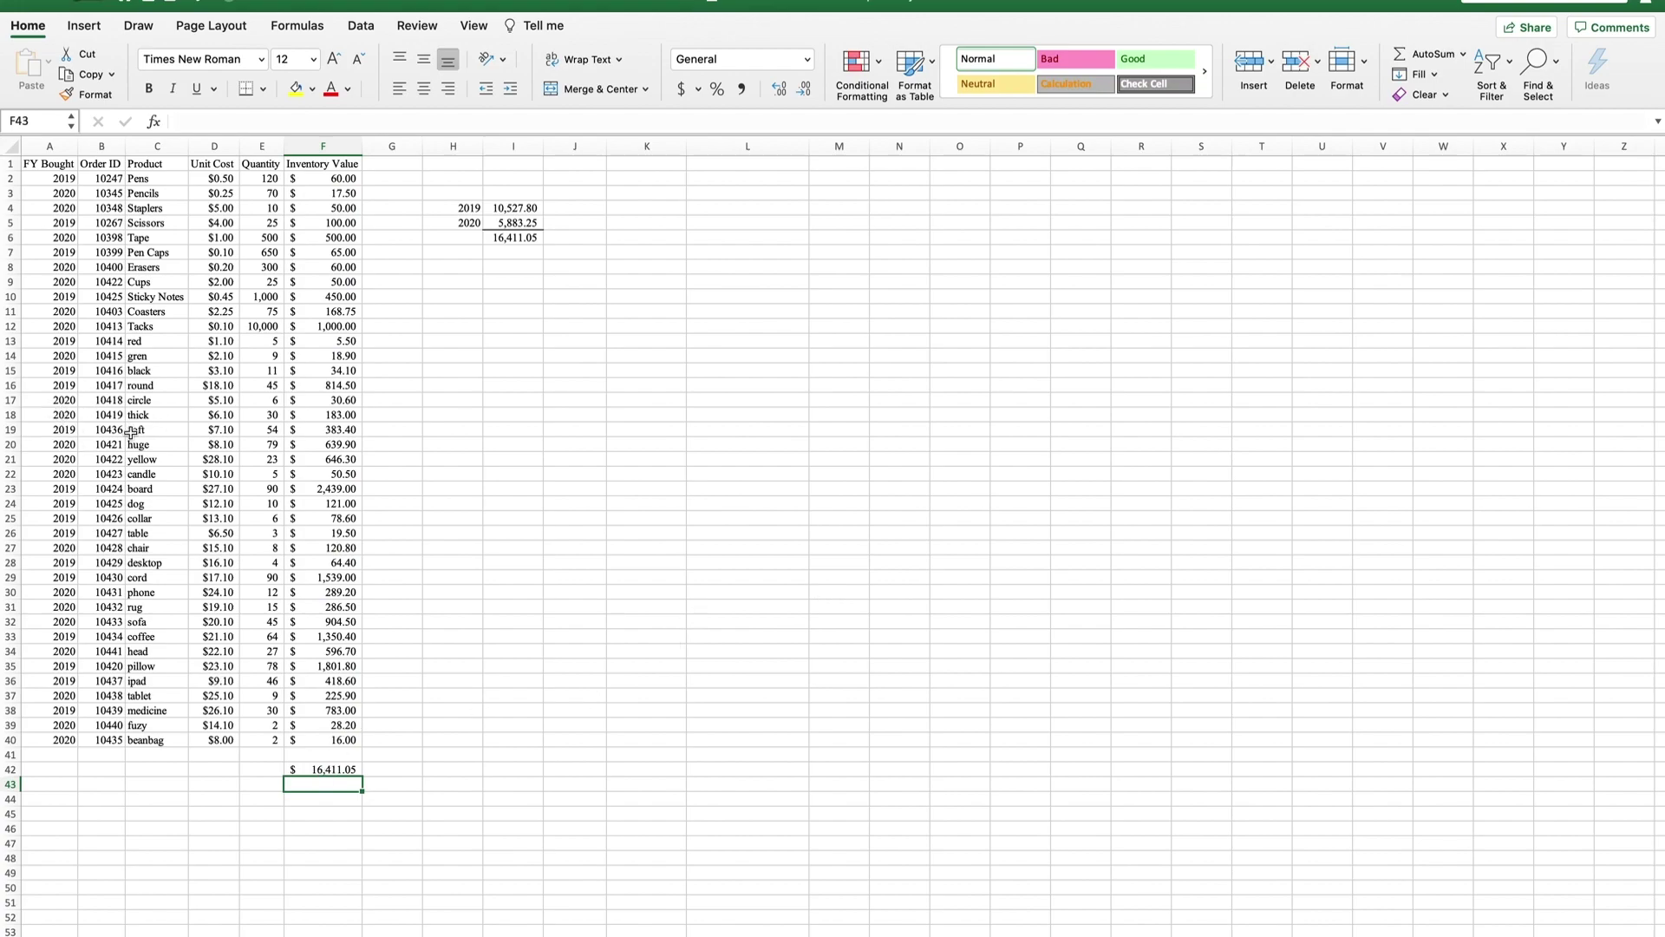
click(314, 769)
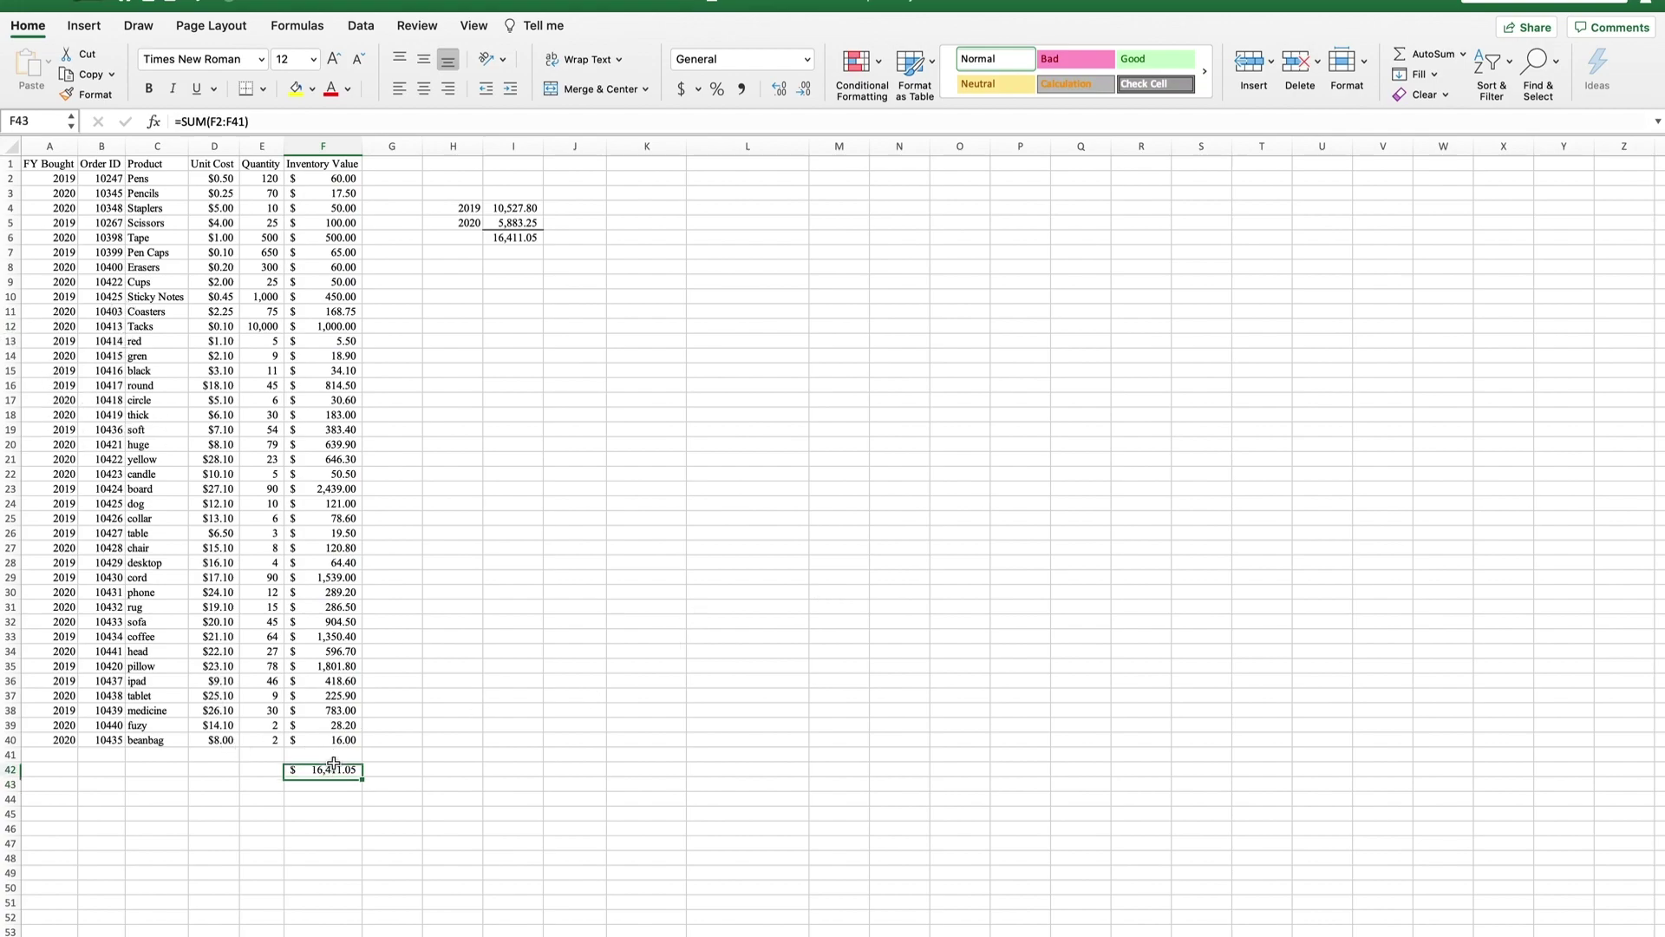
key(Delete)
key(Return)
click(513, 281)
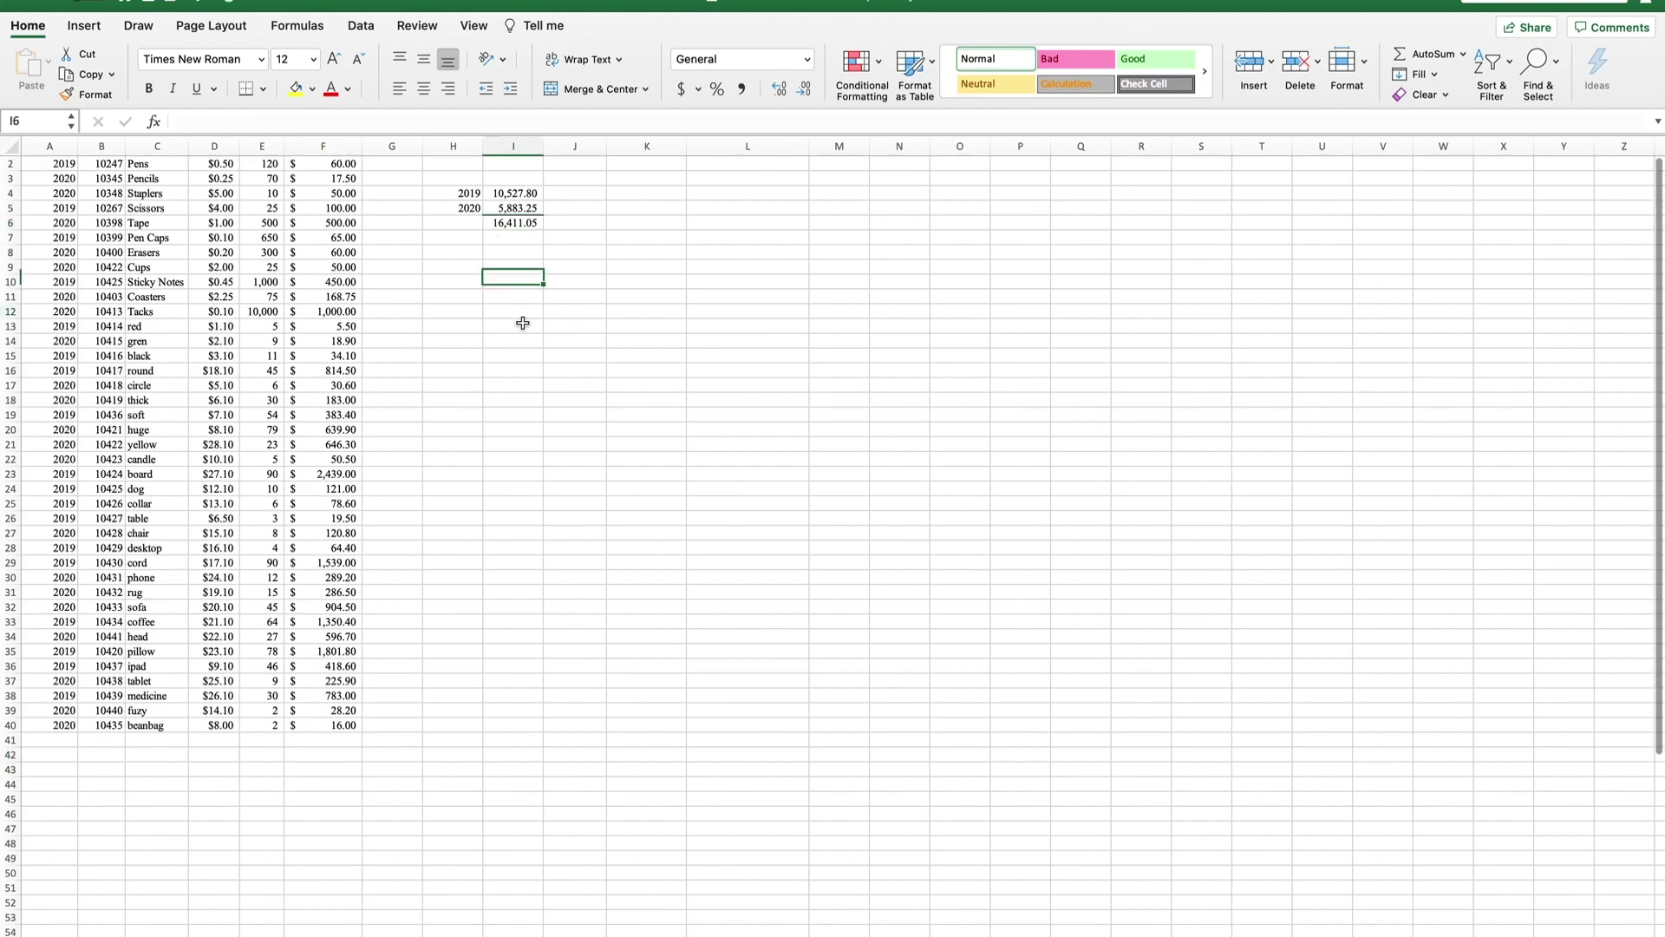
Insert a PivotTable of A1:F40 on a new sheet with FY Bought as rows and Sum of Inventory Value.
click(512, 326)
drag(472, 207, 520, 236)
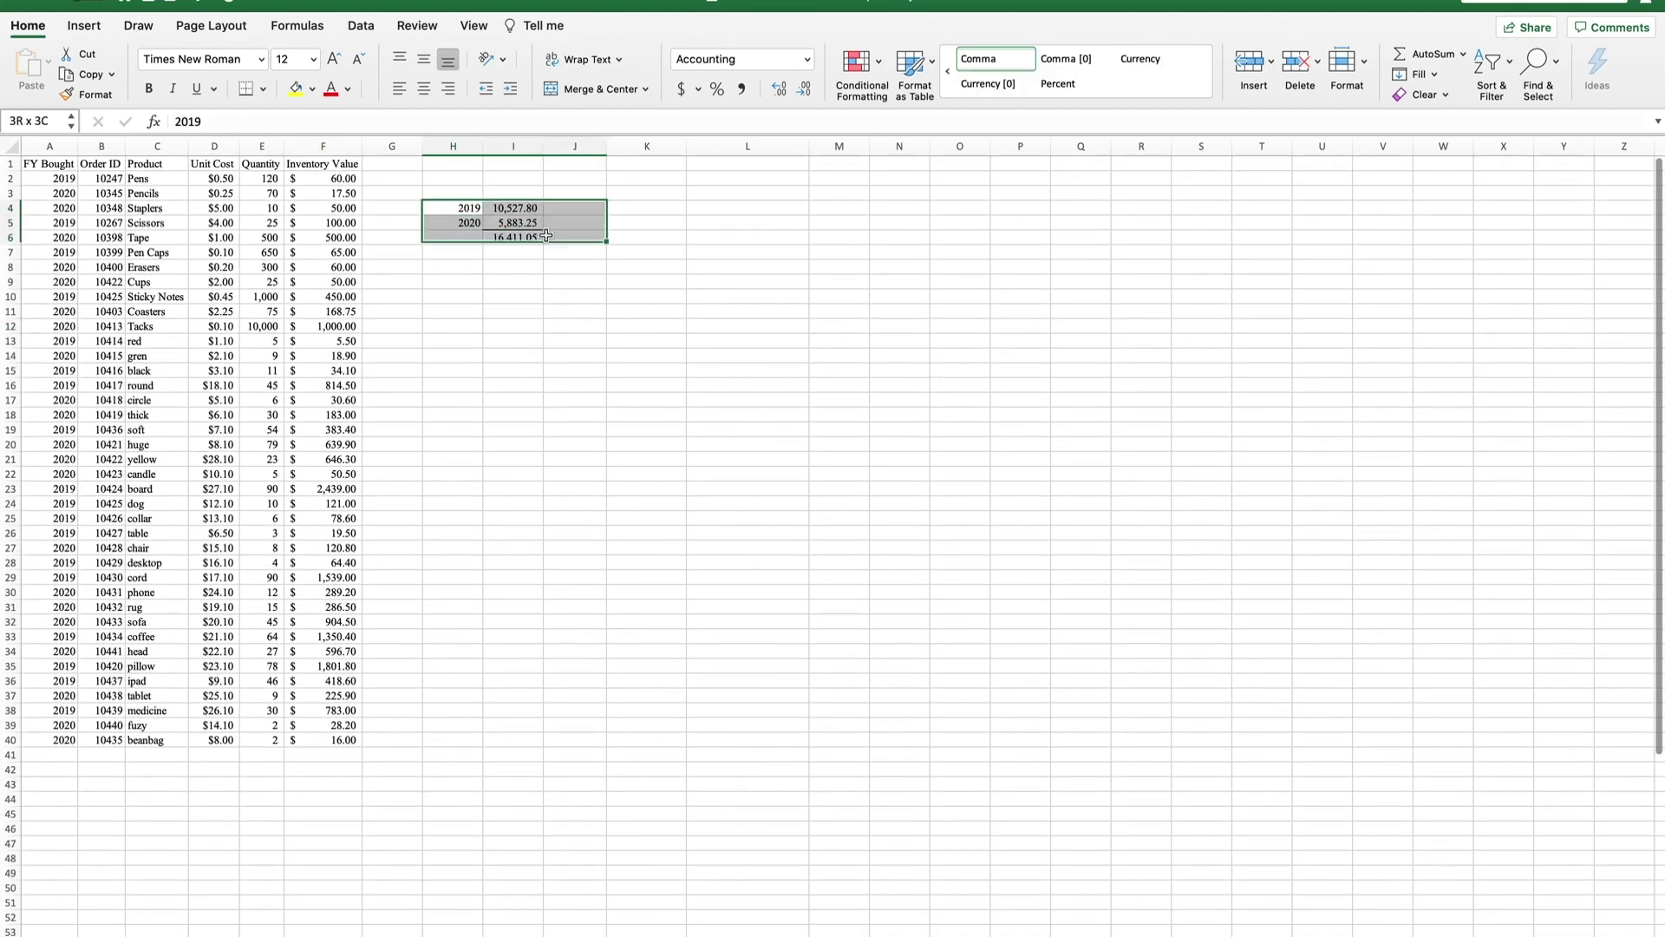
click(960, 399)
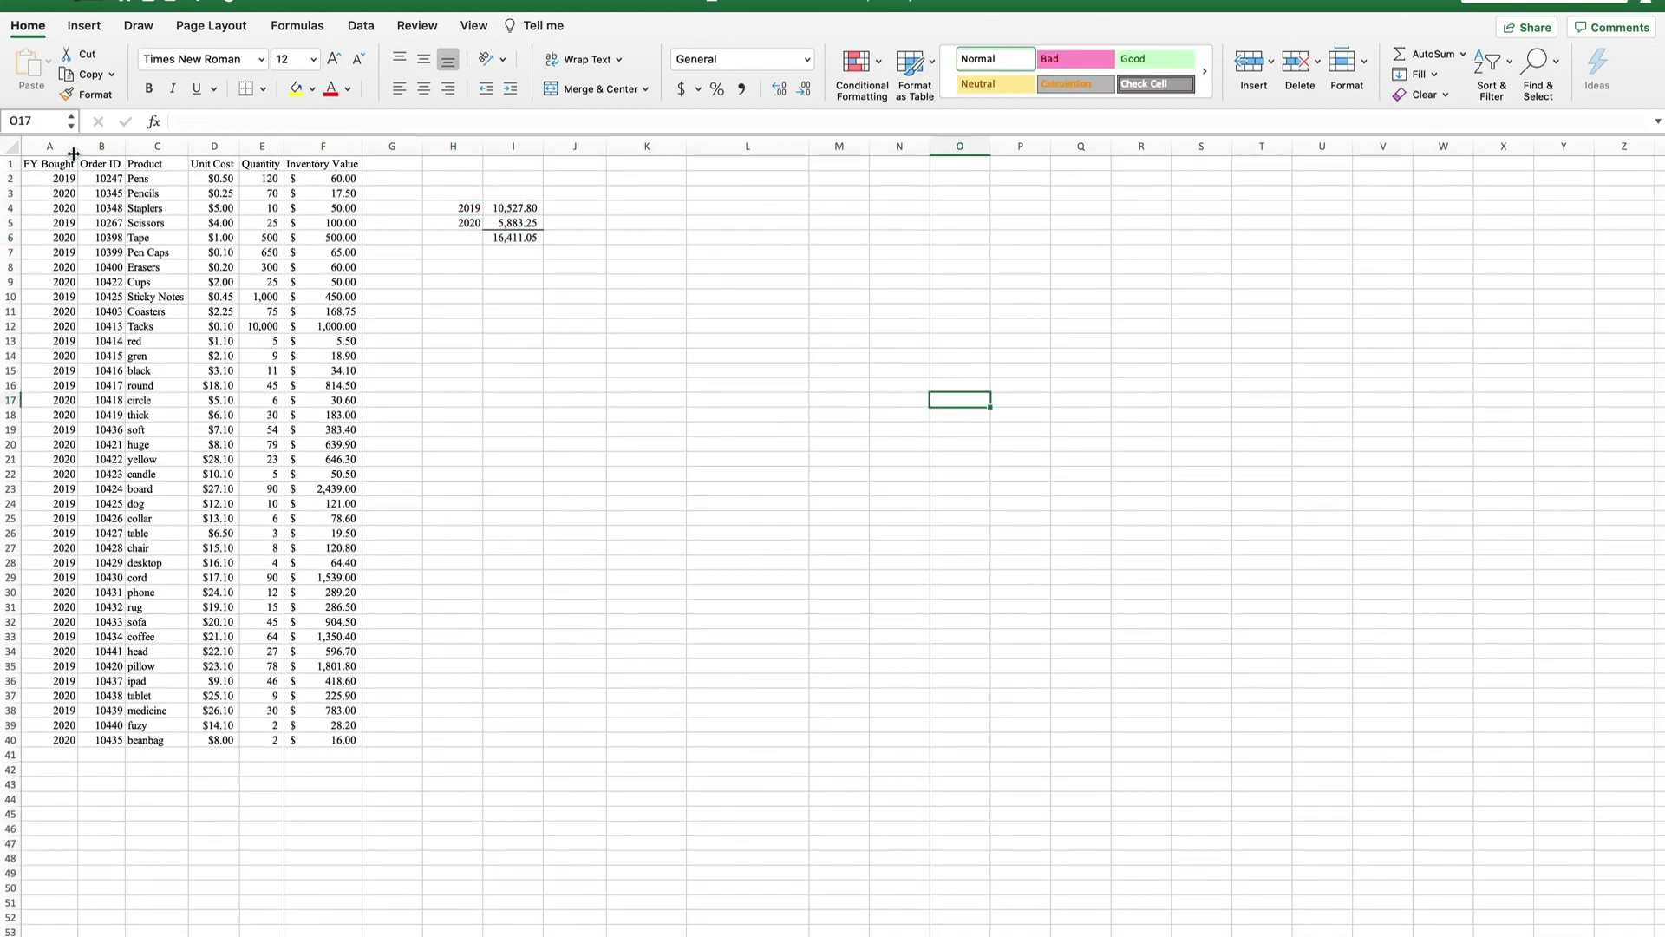
drag(50, 163, 345, 737)
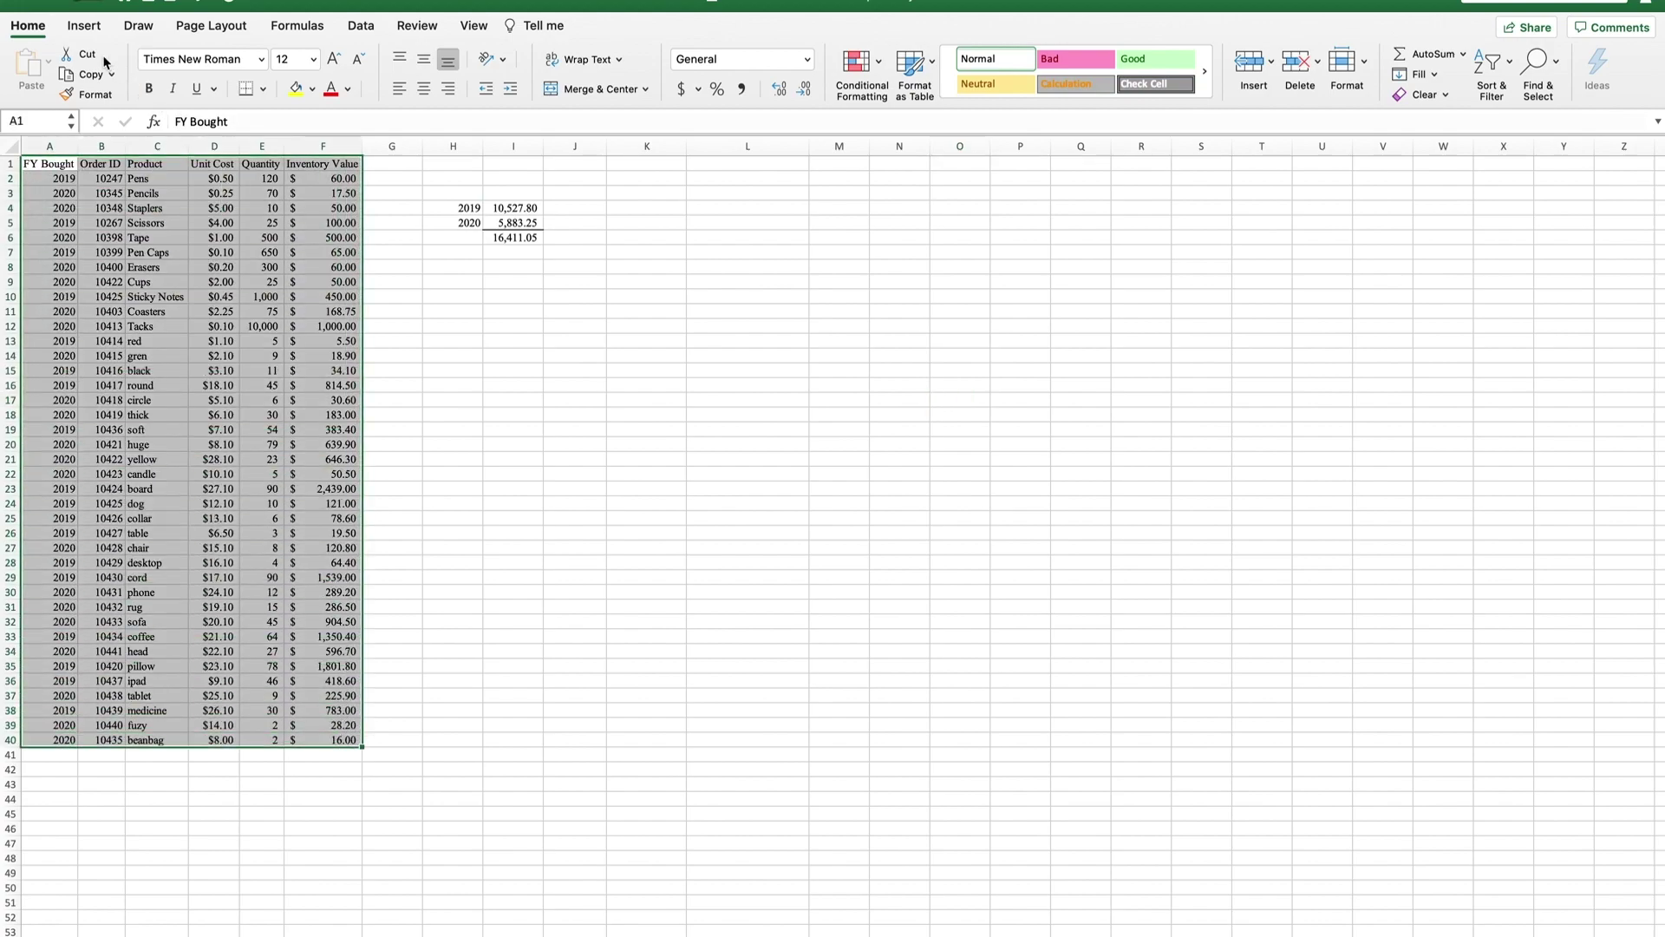
click(84, 26)
click(33, 57)
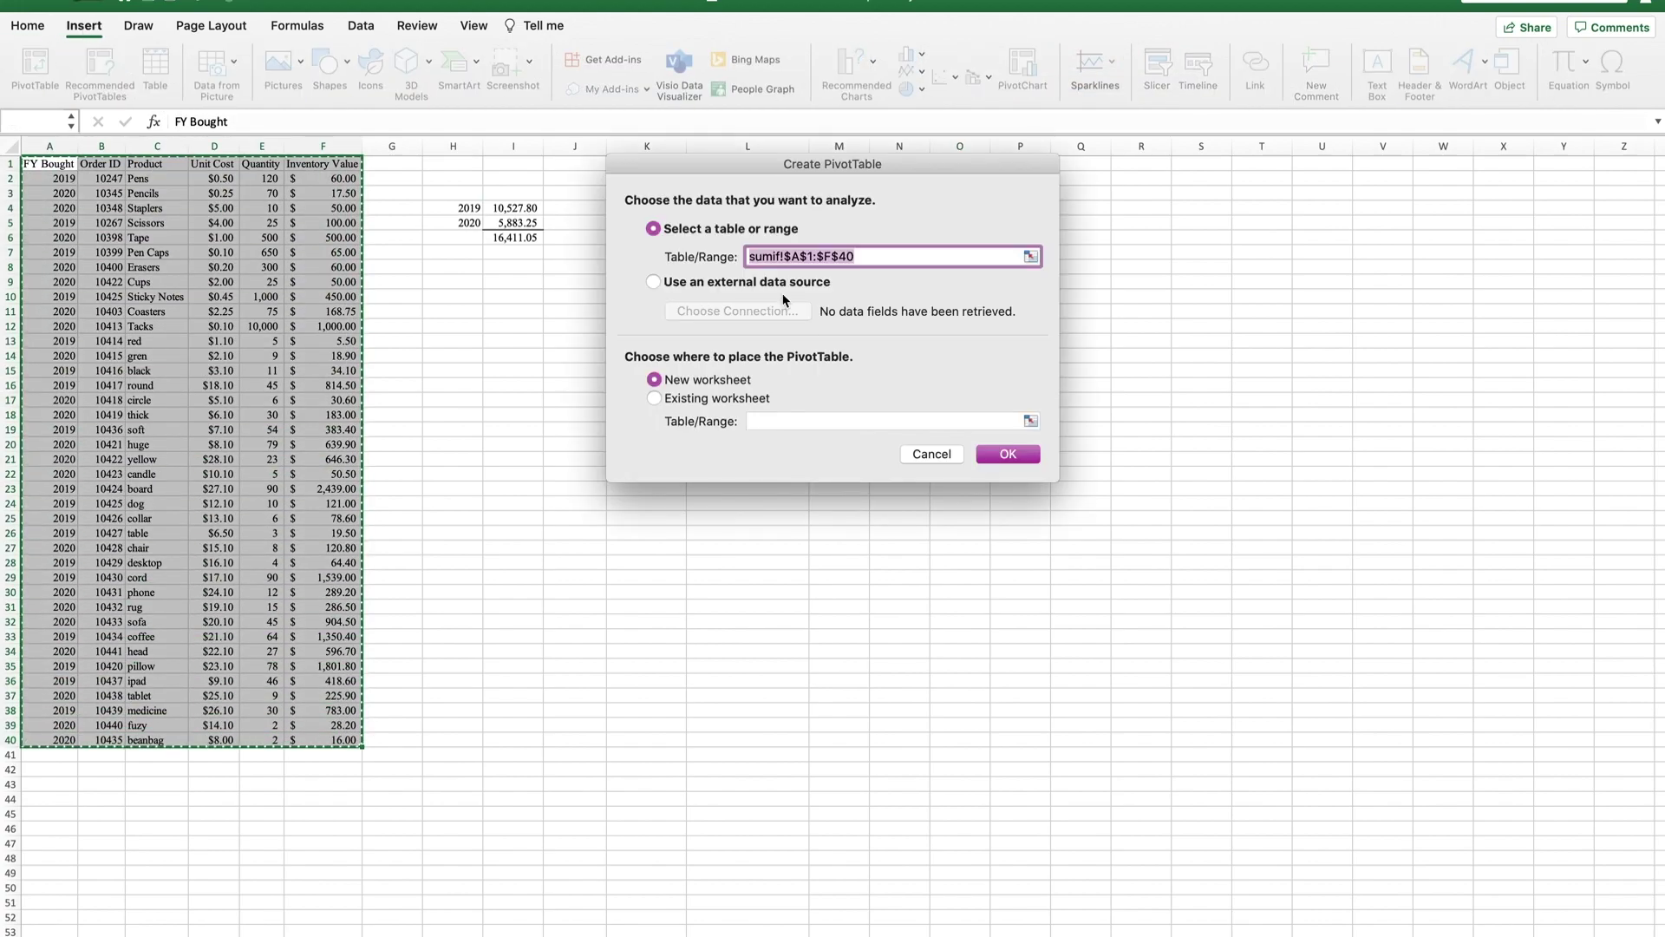
click(1006, 453)
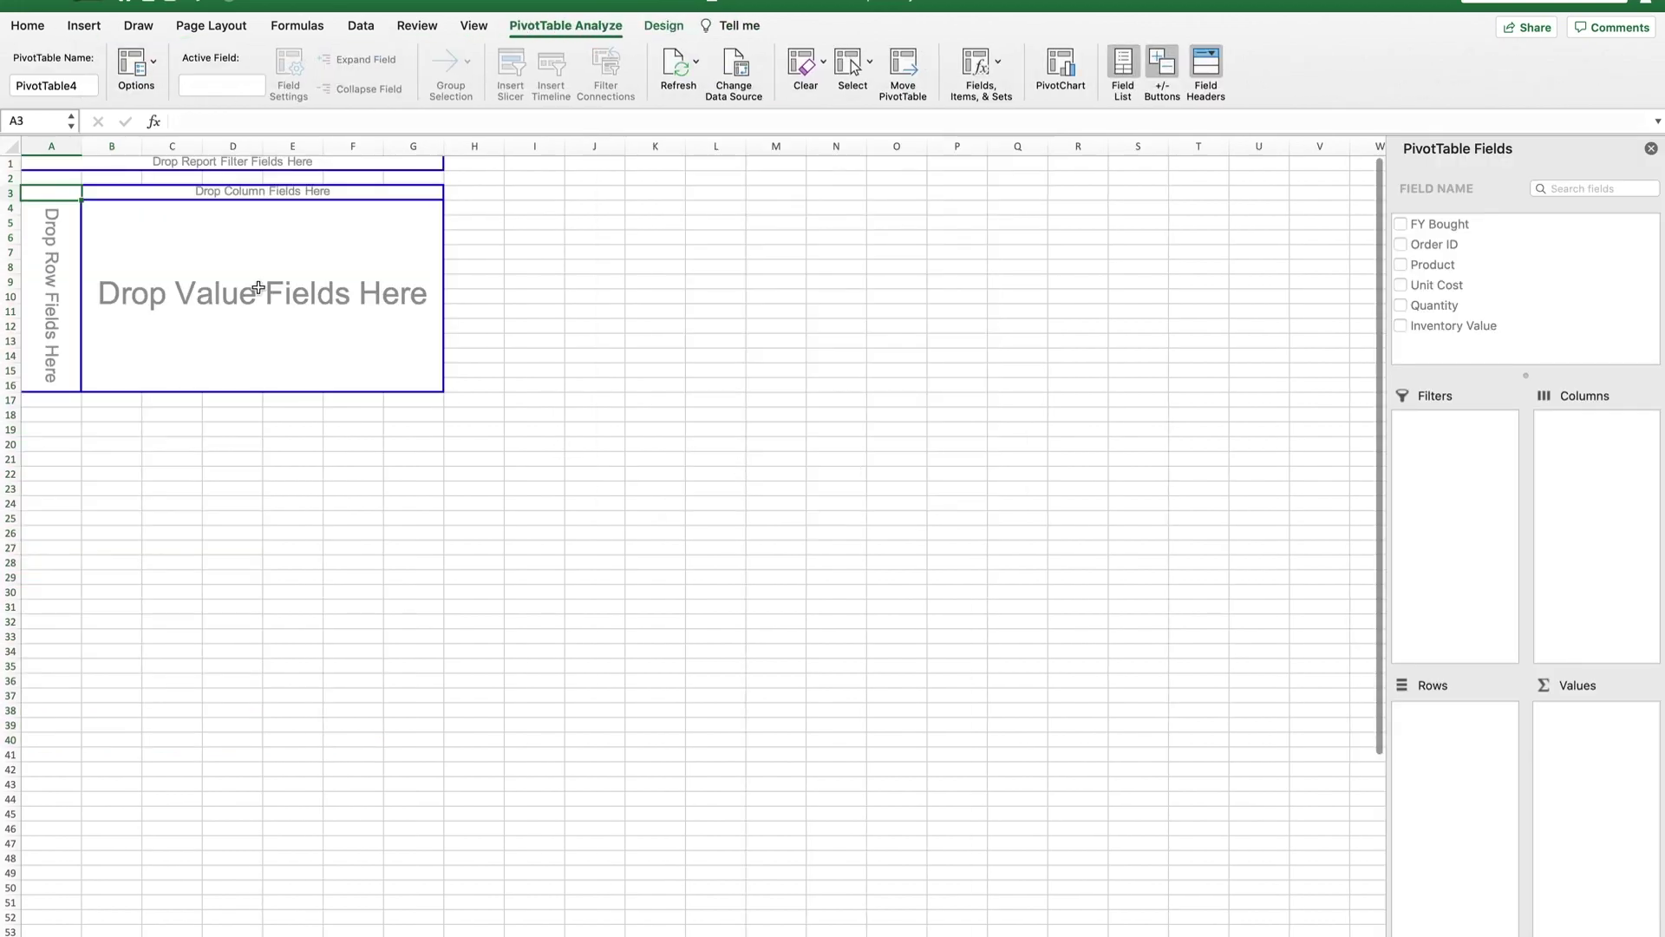
drag(1440, 224, 1571, 433)
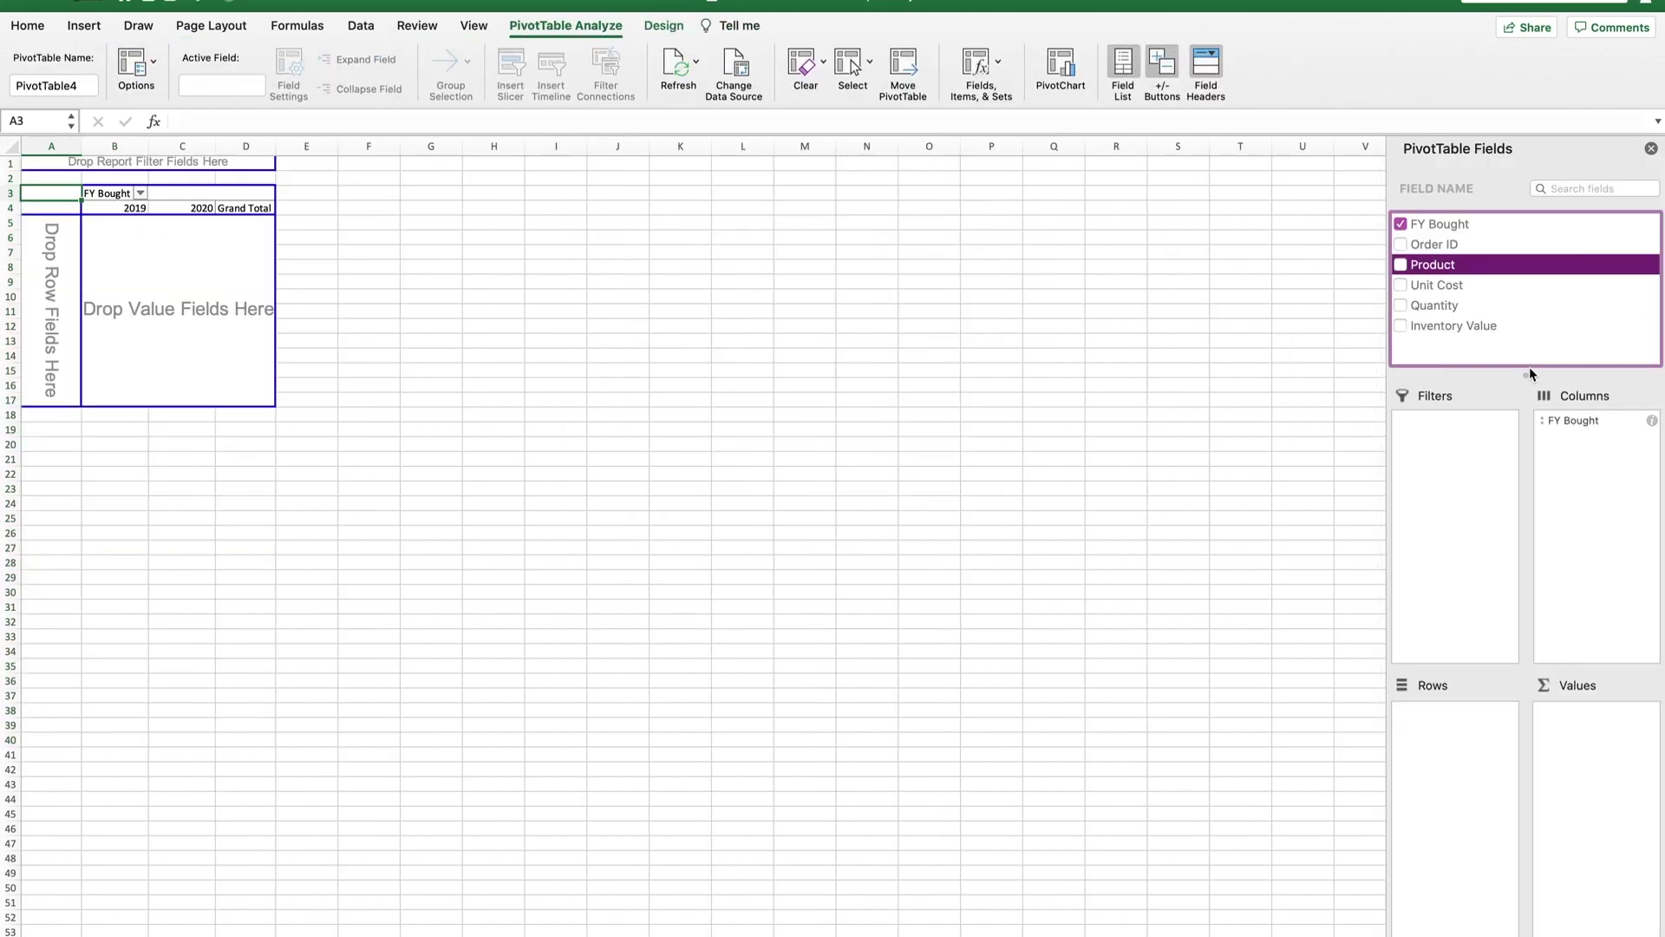
drag(1443, 328, 1600, 727)
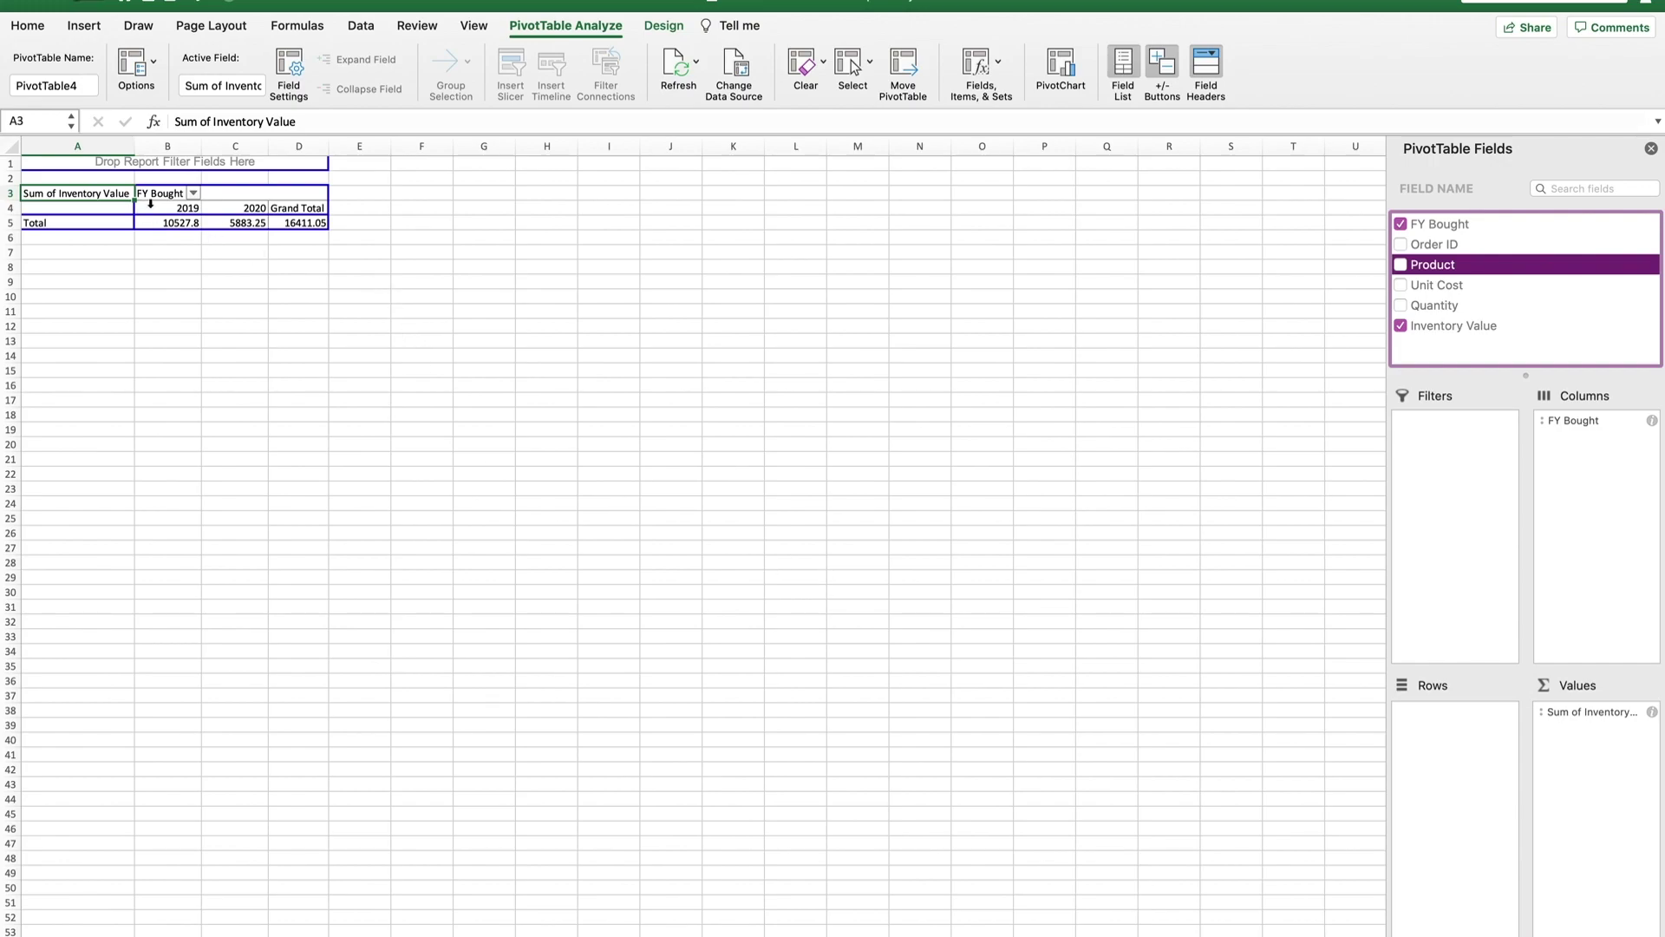
drag(1579, 429, 1447, 726)
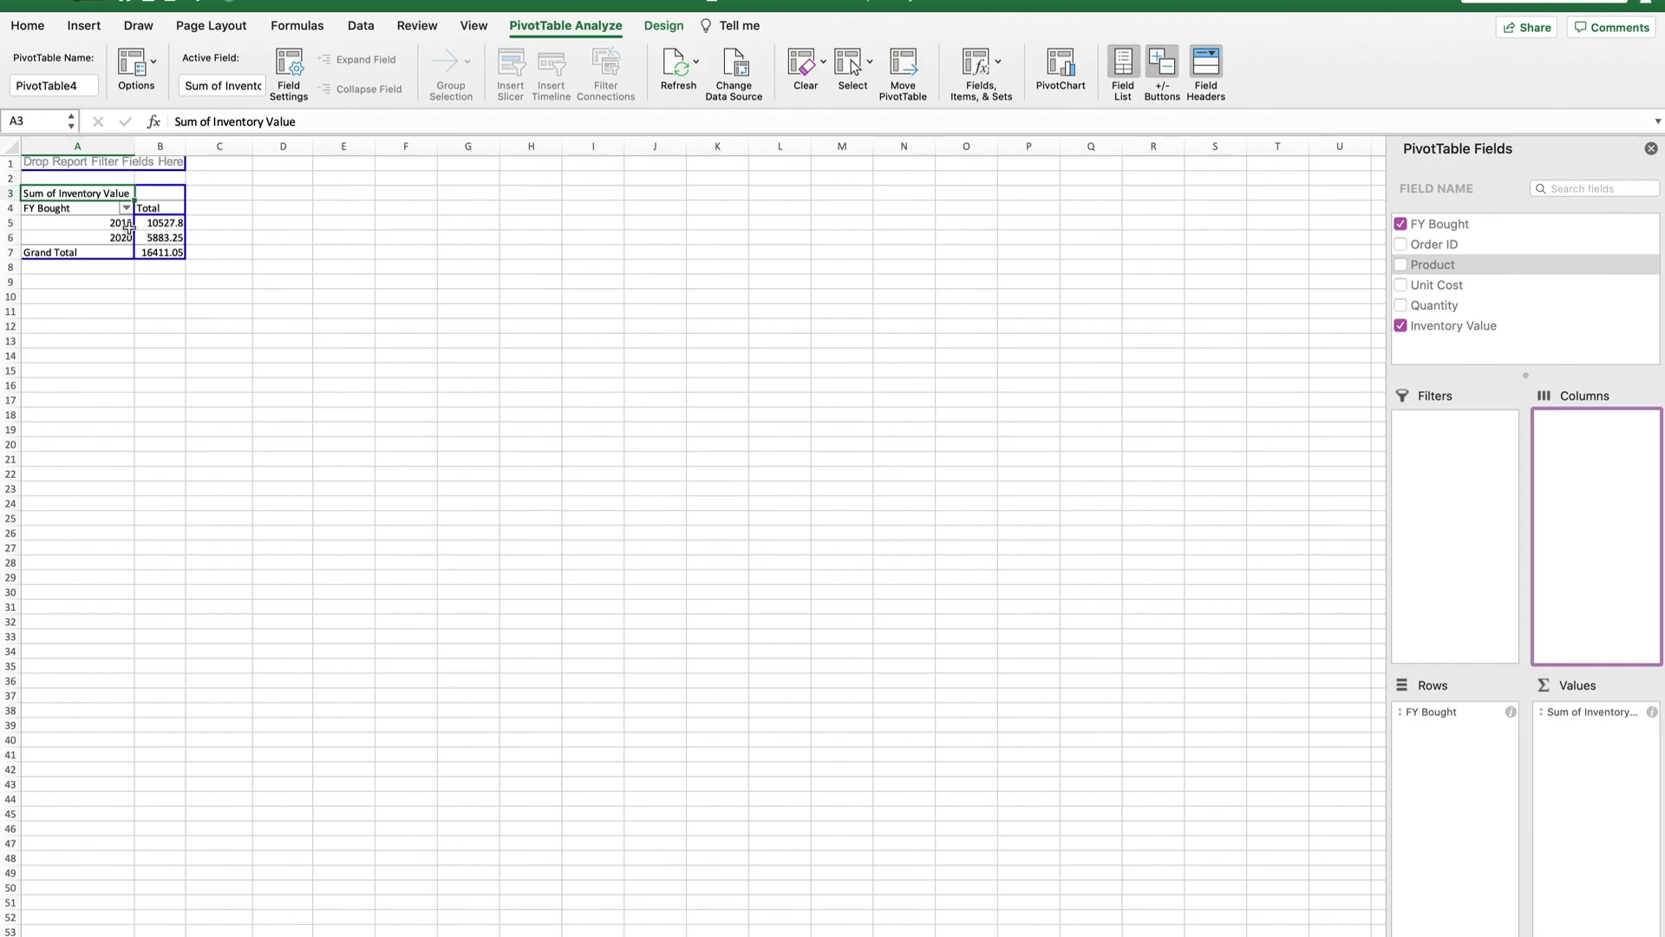
click(162, 147)
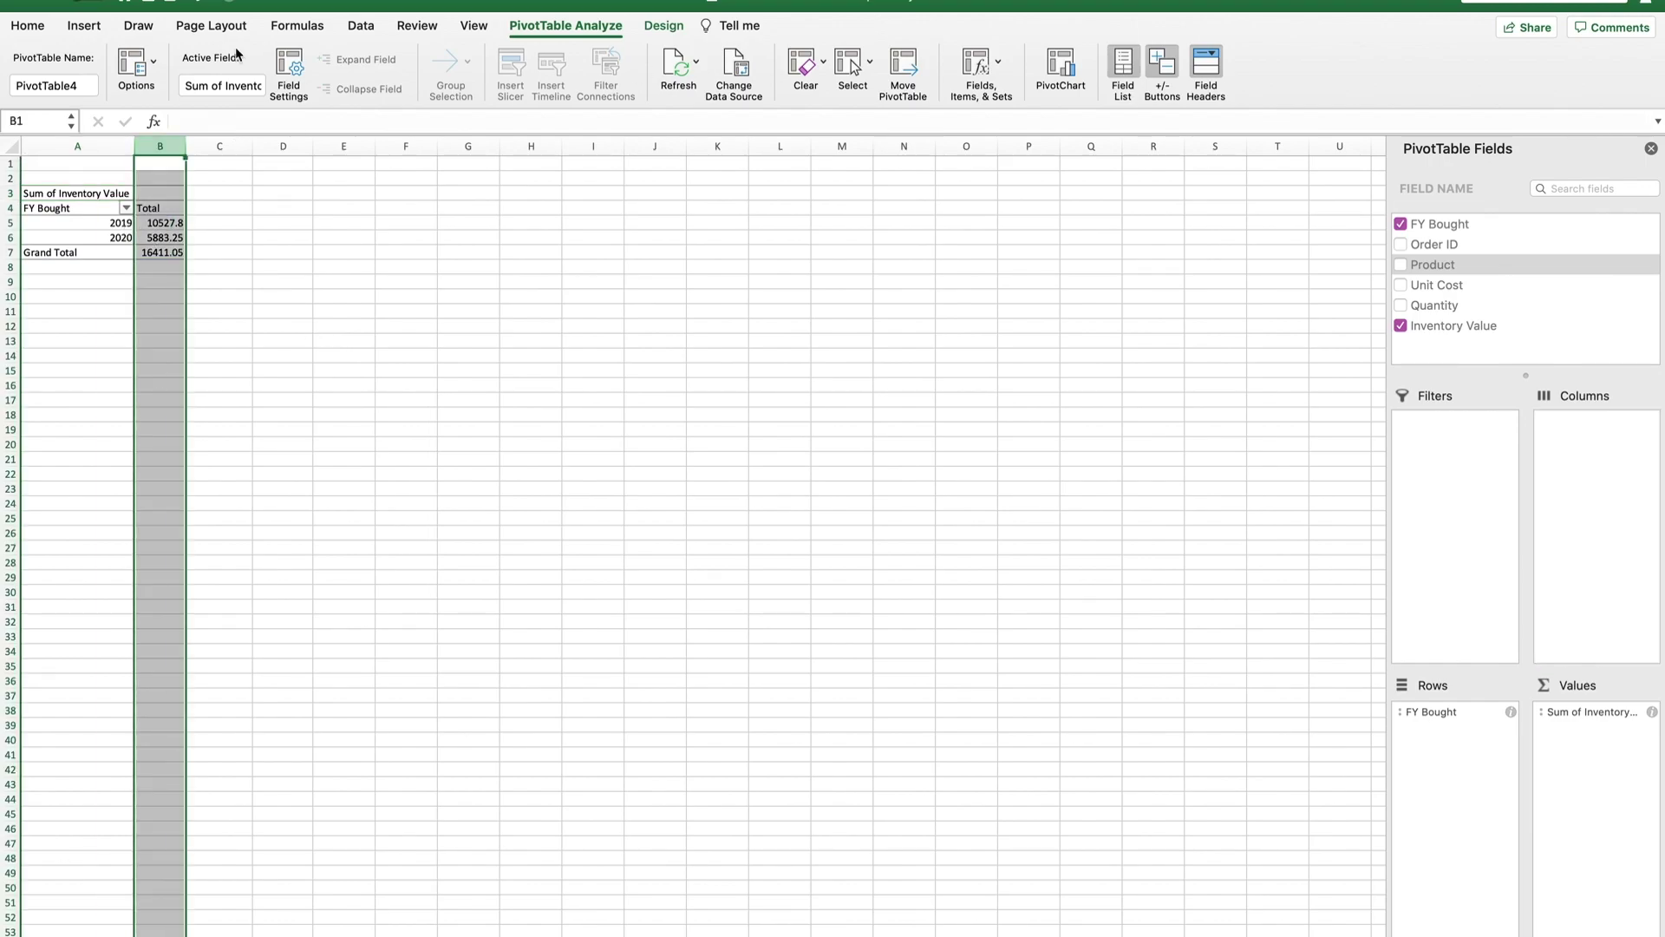
Comma-format column B and set the whole pivot sheet in Times New Roman.
click(741, 89)
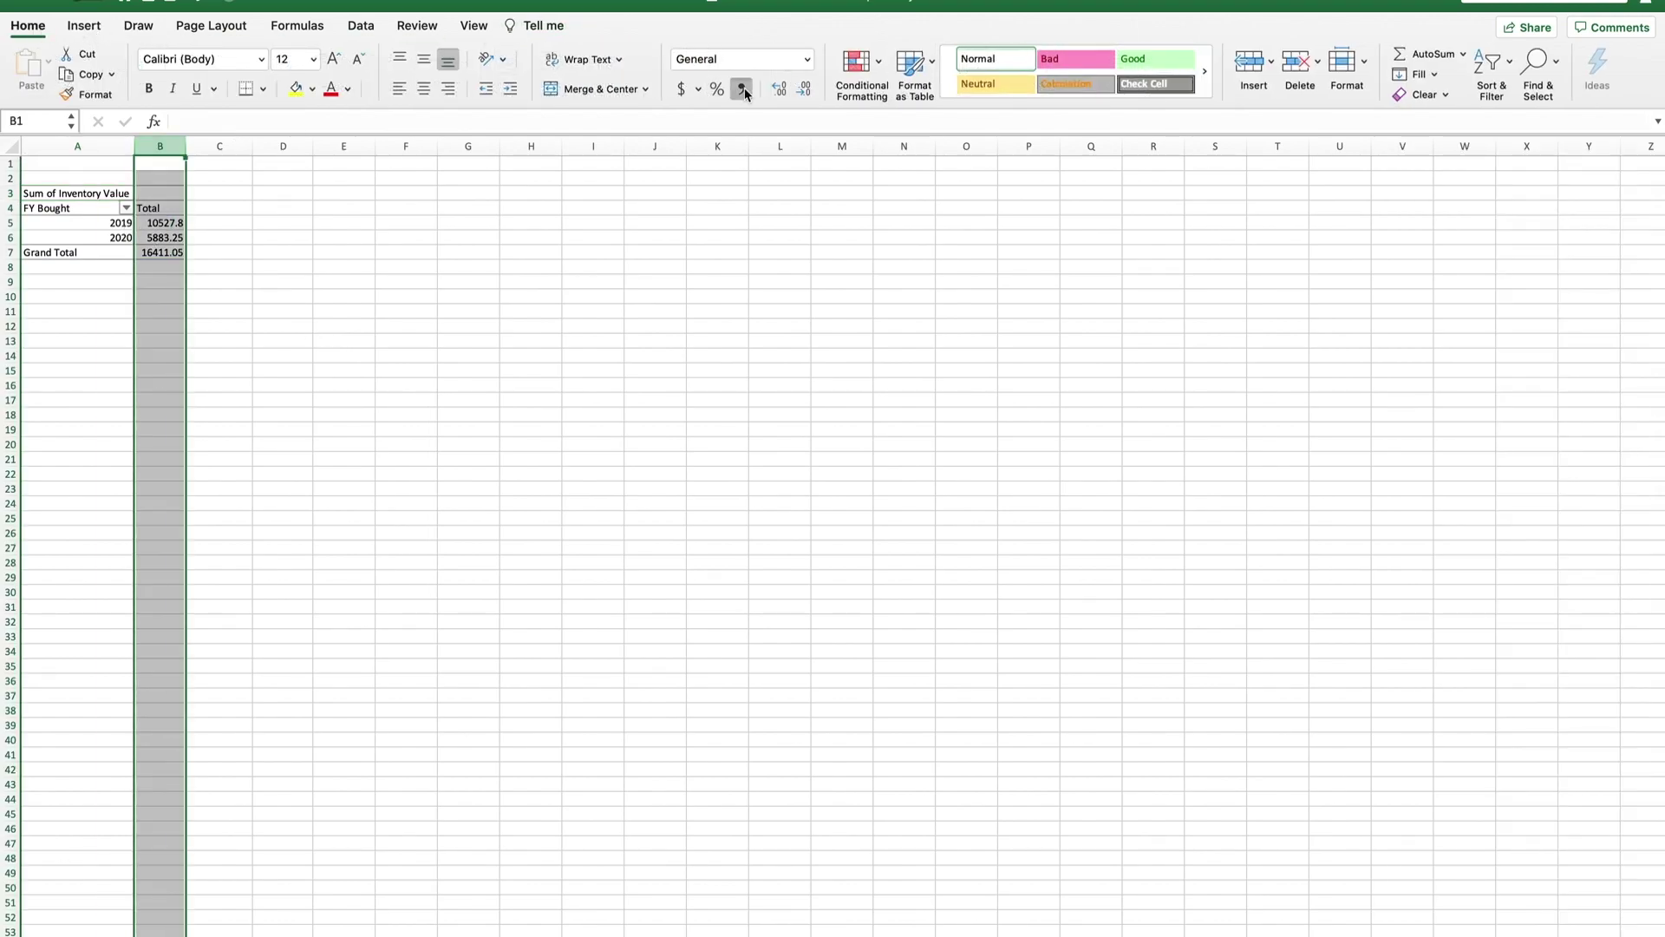
click(412, 237)
click(10, 144)
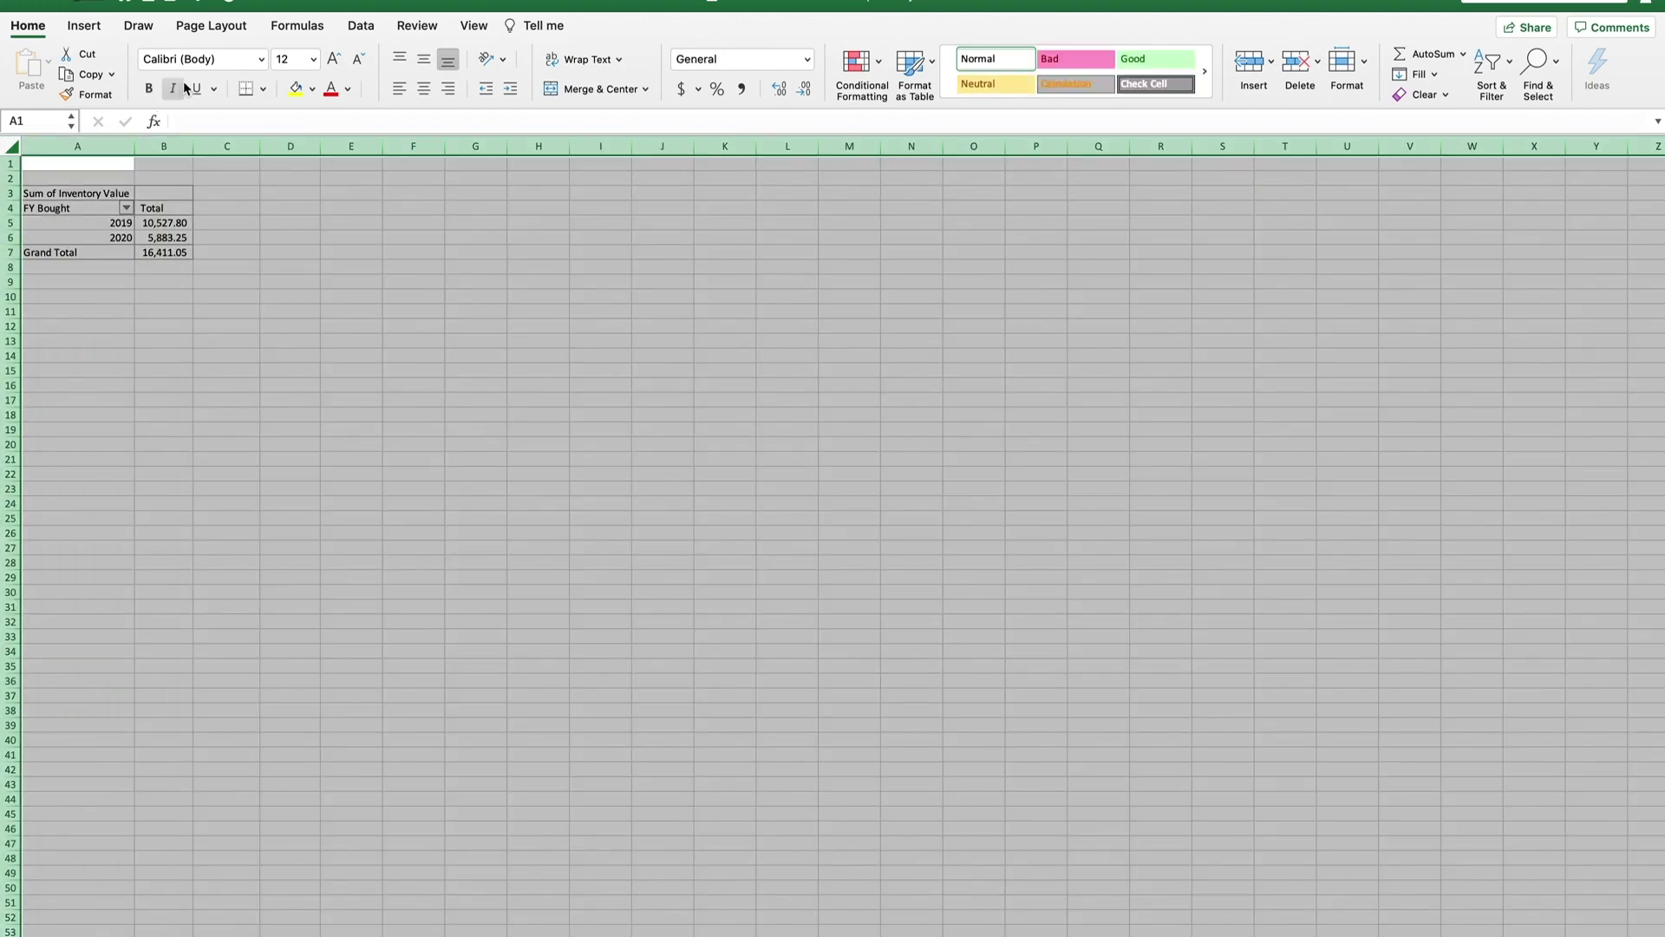
click(260, 59)
click(282, 213)
click(372, 269)
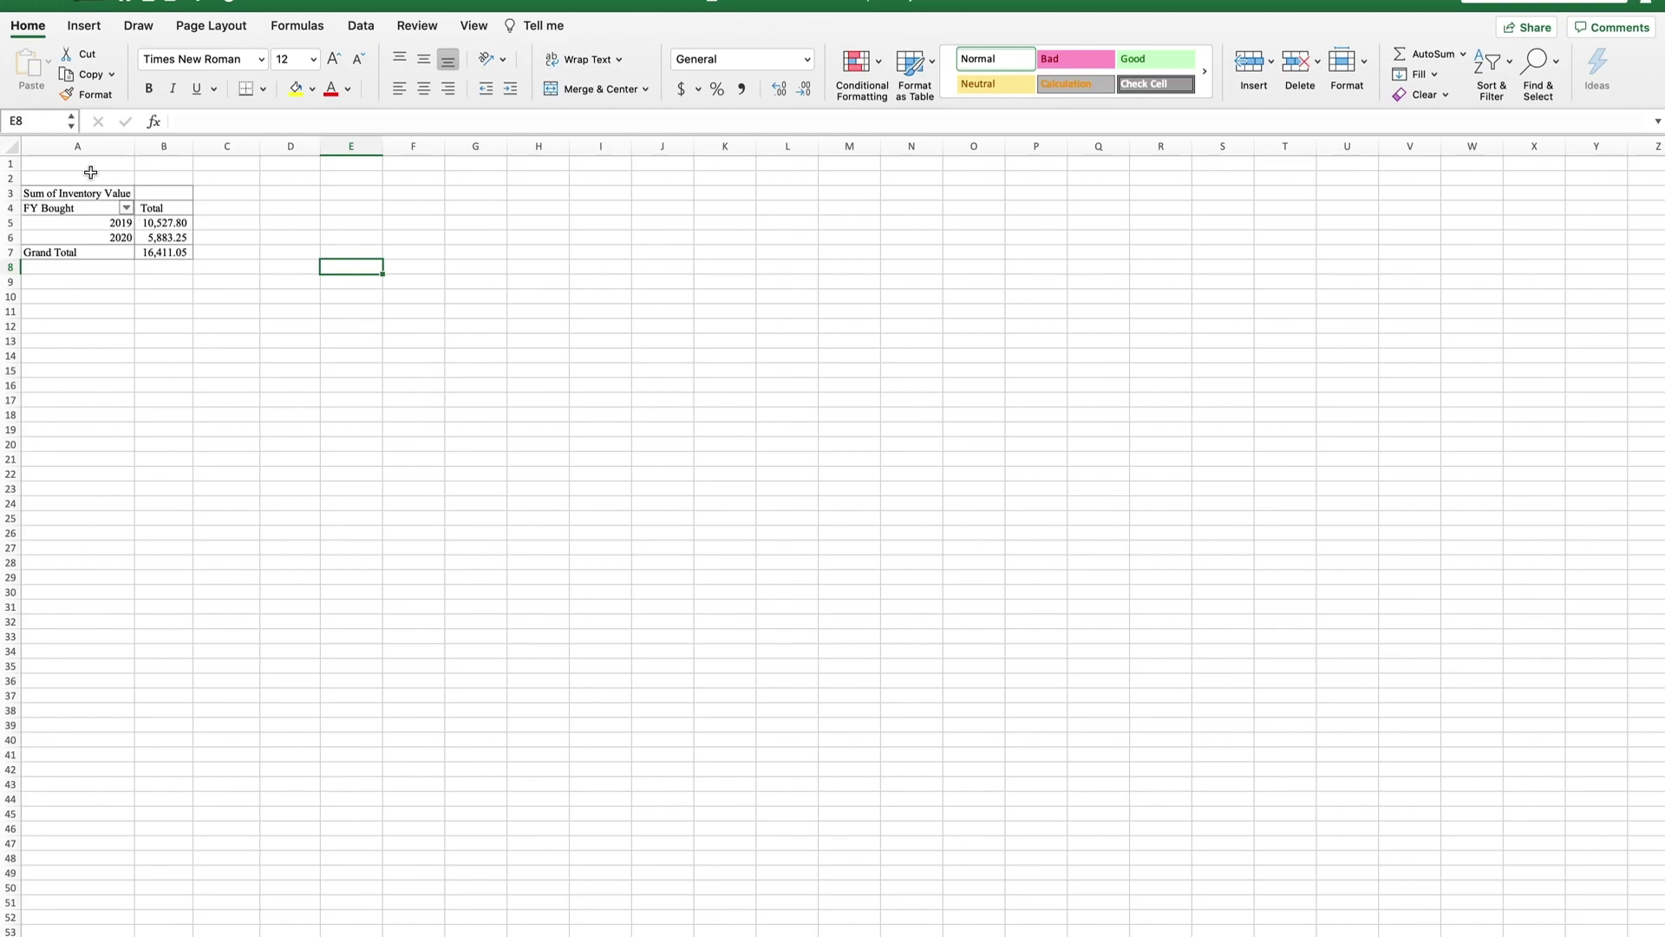
Add Quantity to the pivot values and comma-format pivot columns B and C.
click(86, 222)
click(1401, 305)
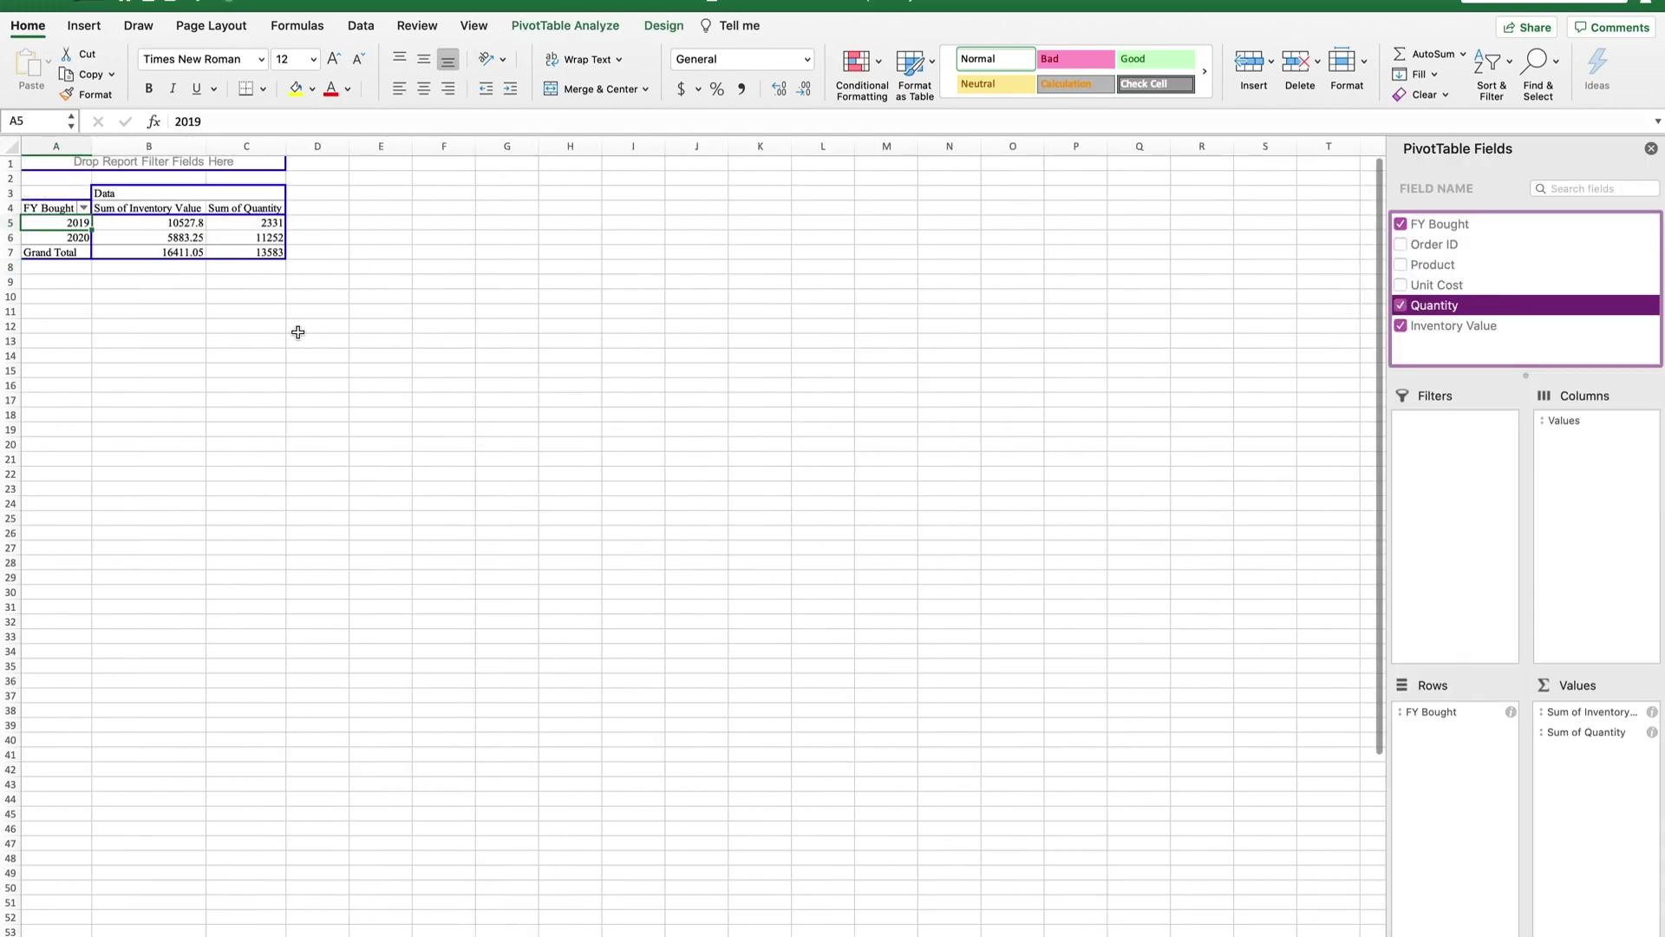
click(273, 148)
click(741, 89)
click(149, 145)
click(742, 88)
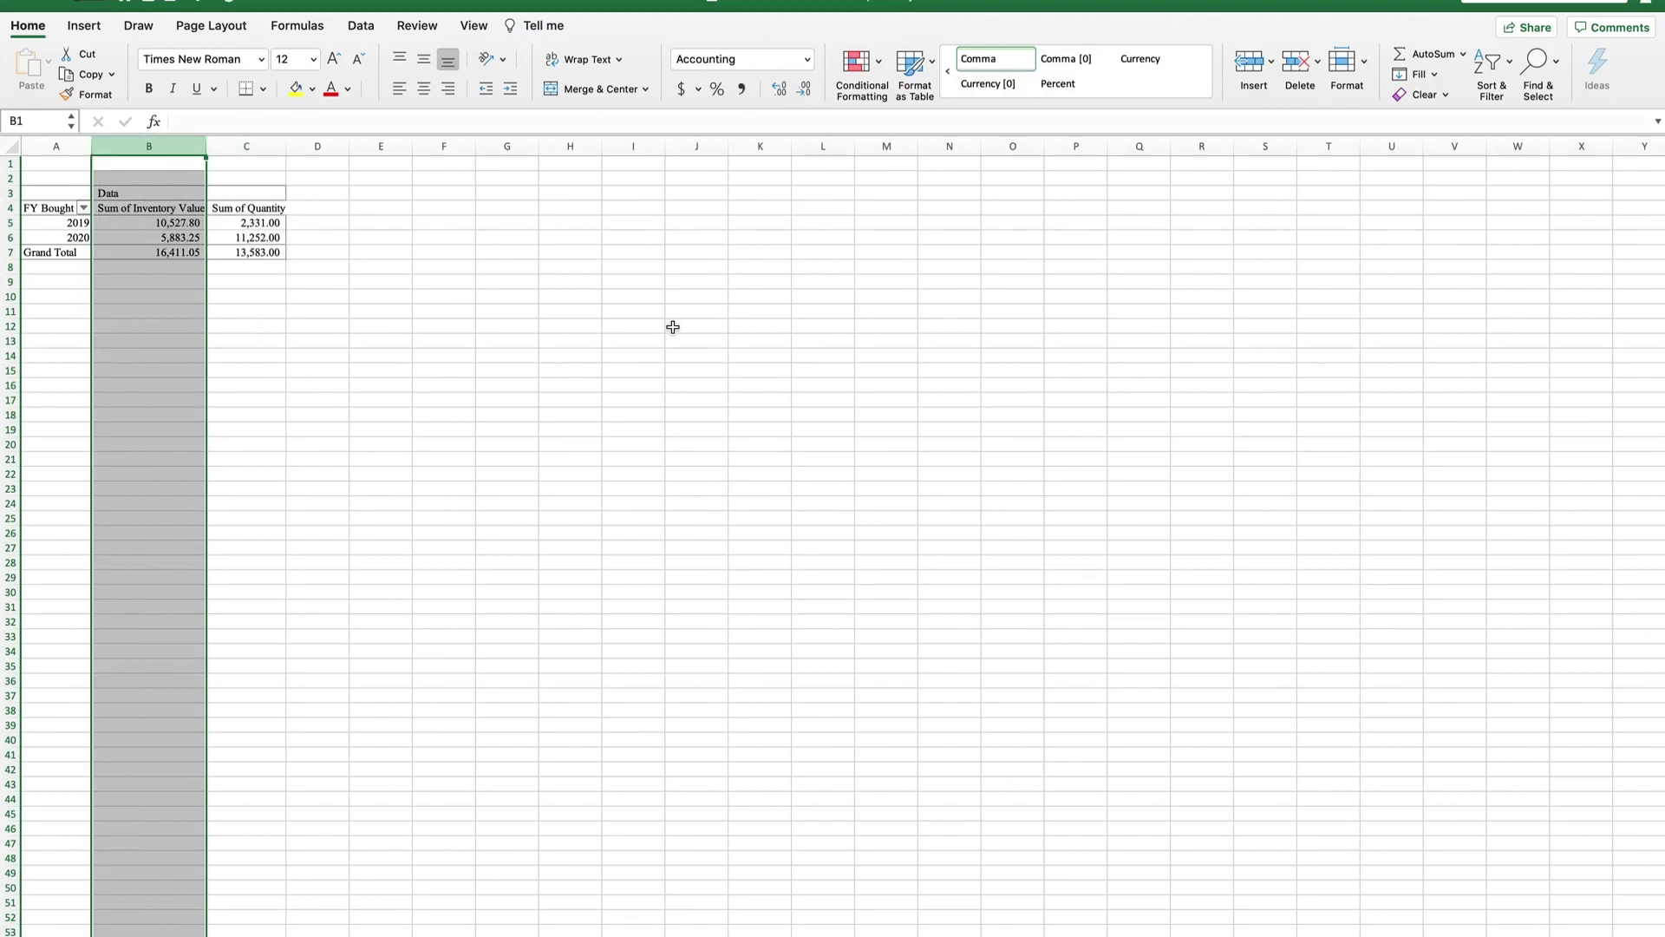
click(447, 401)
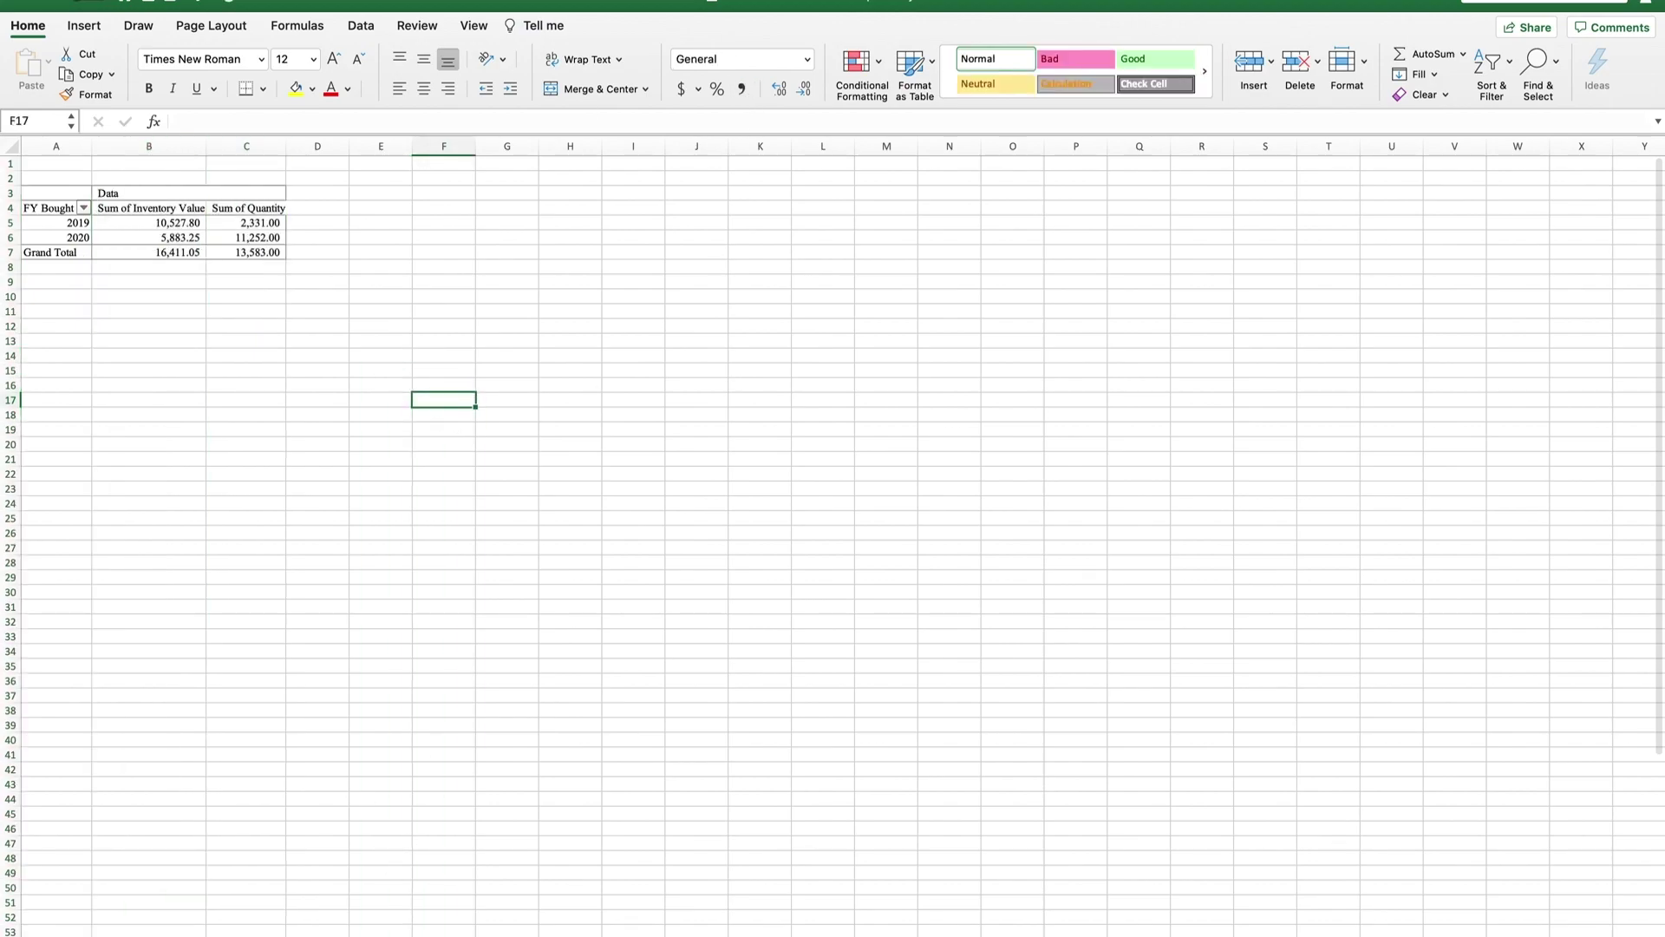
Spell-check the whole vlookup sheet, changing rounnd to round and fuzy to fuzzy.
key(ctrl+Page_Down)
key(Down)
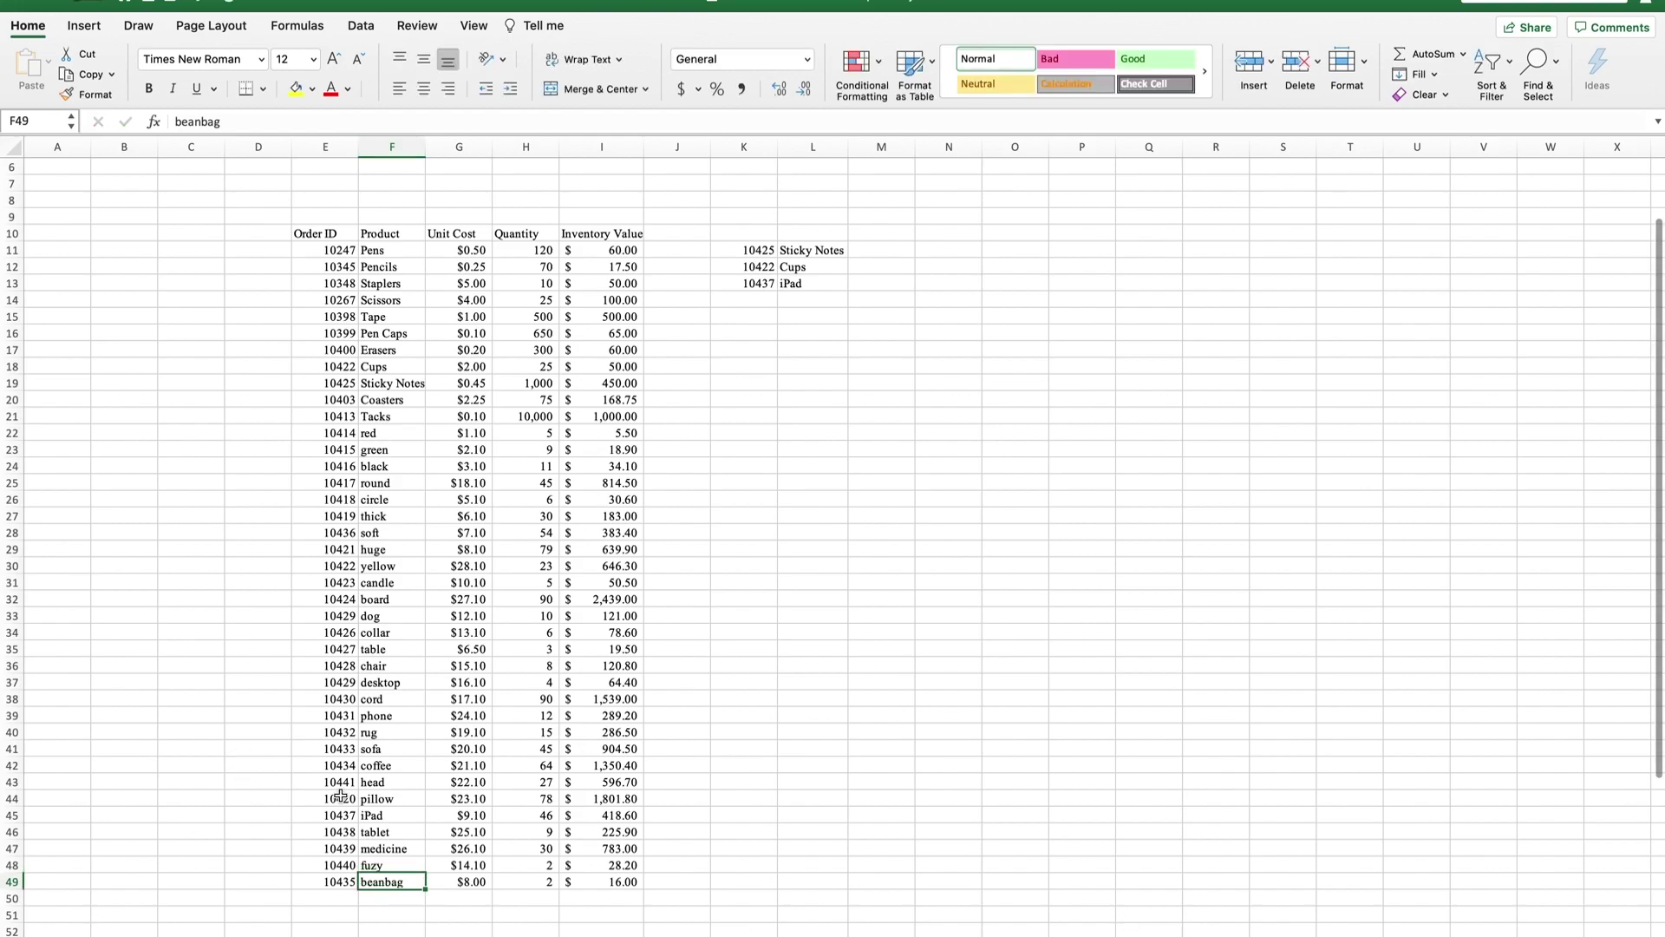
click(813, 648)
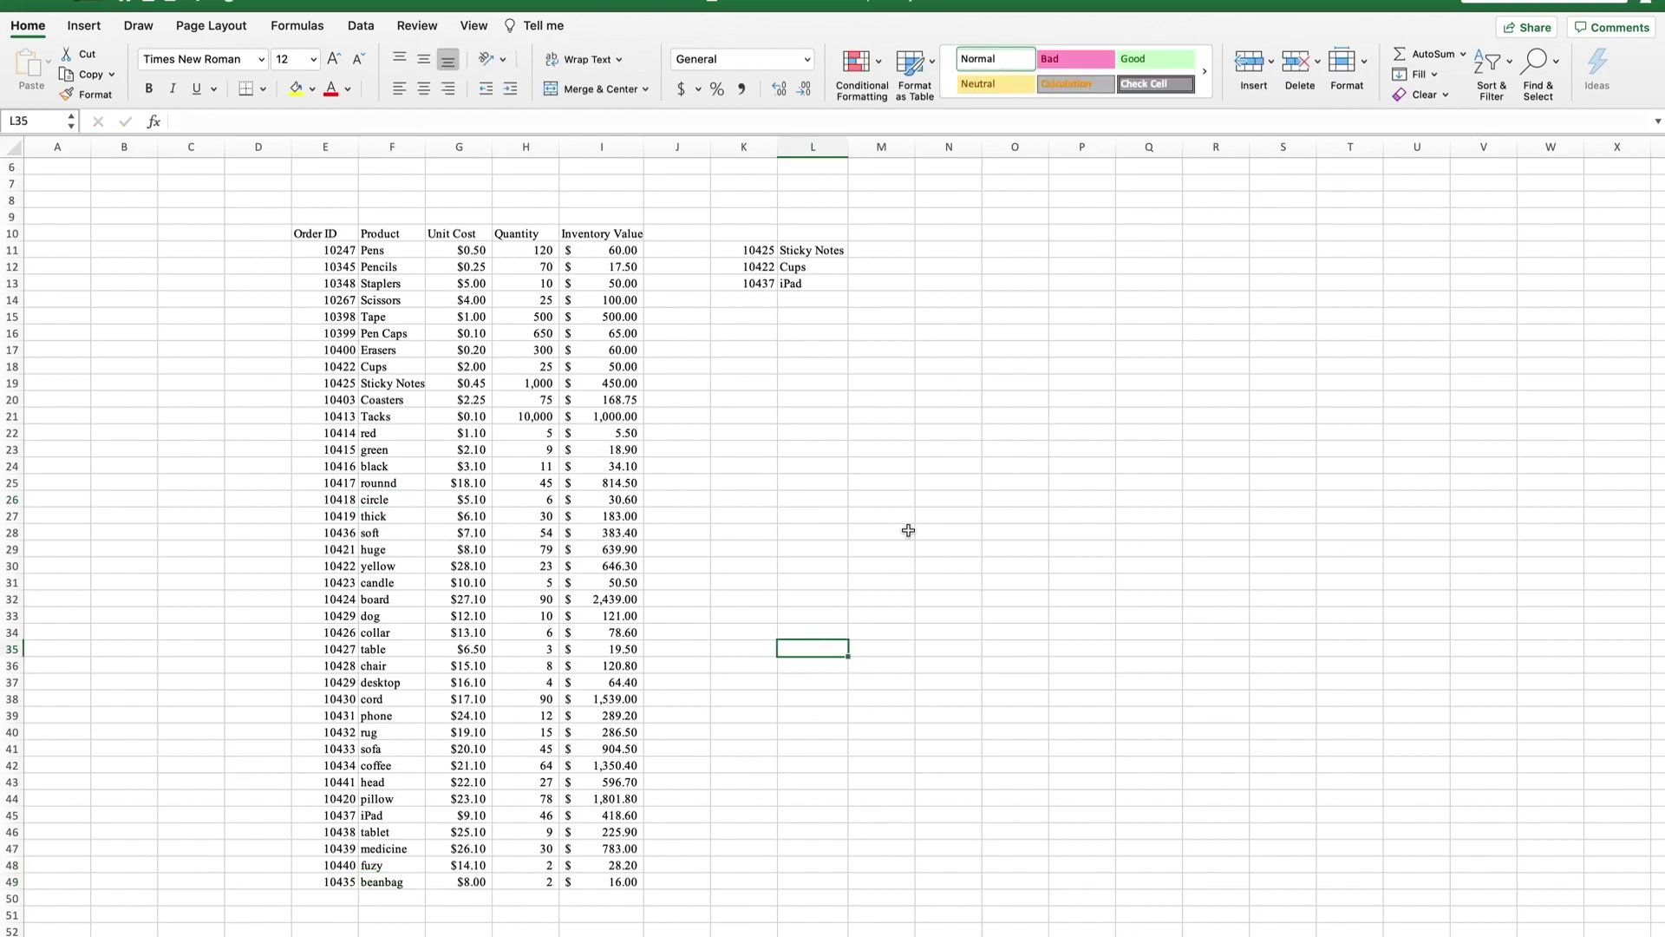
click(7, 149)
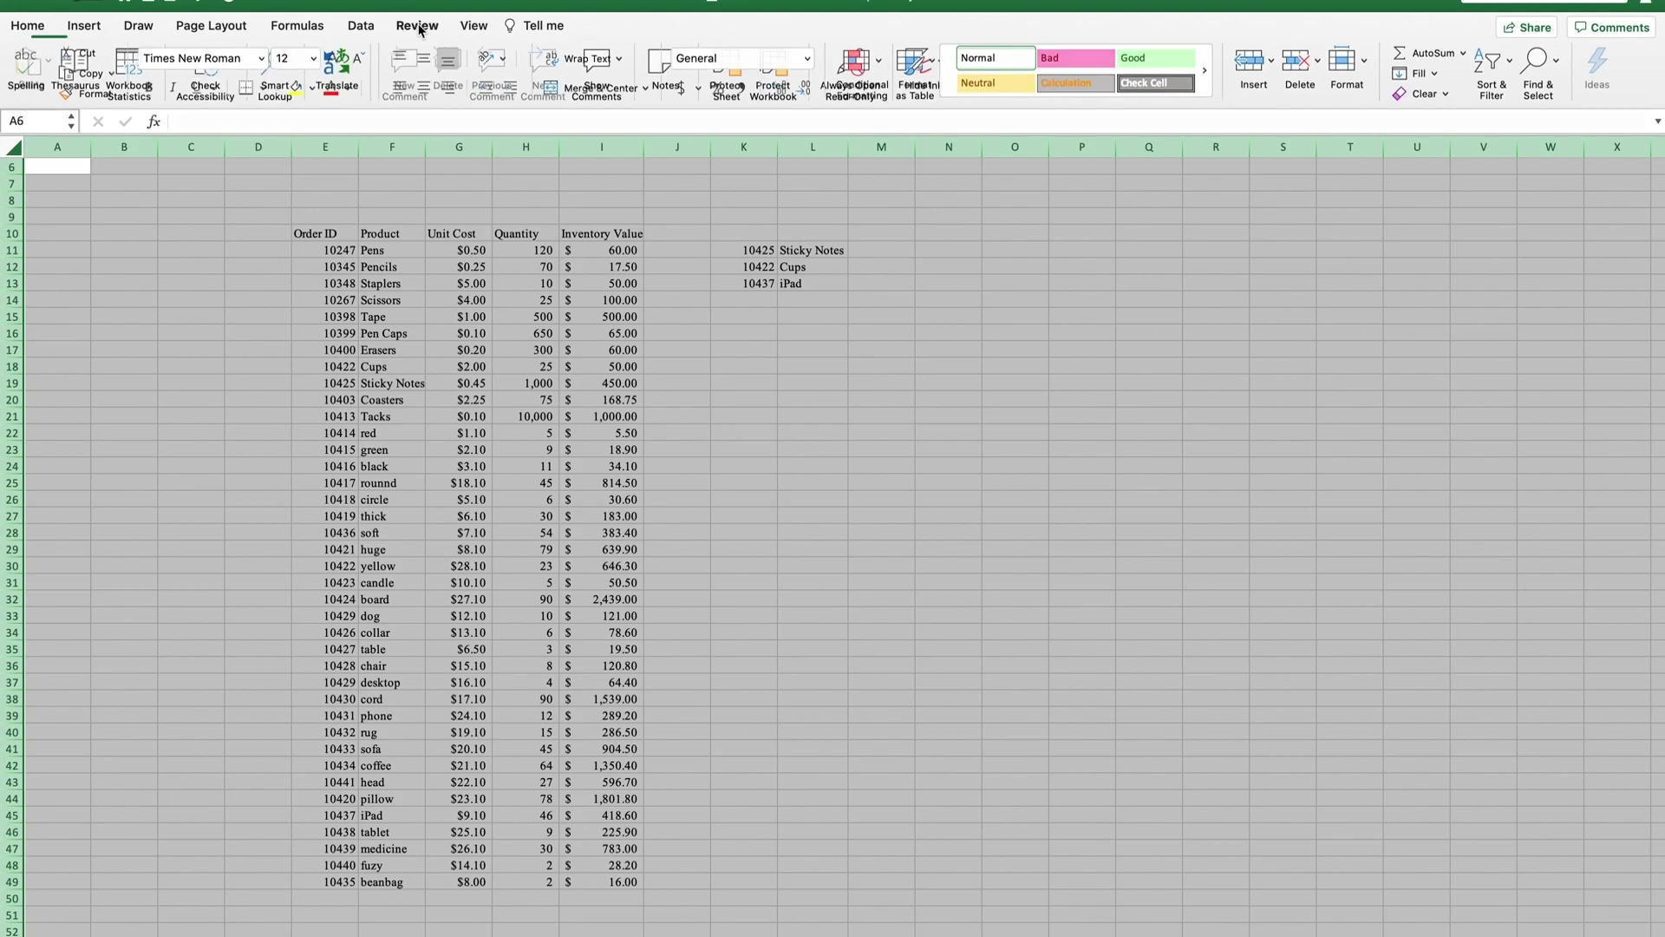
click(29, 65)
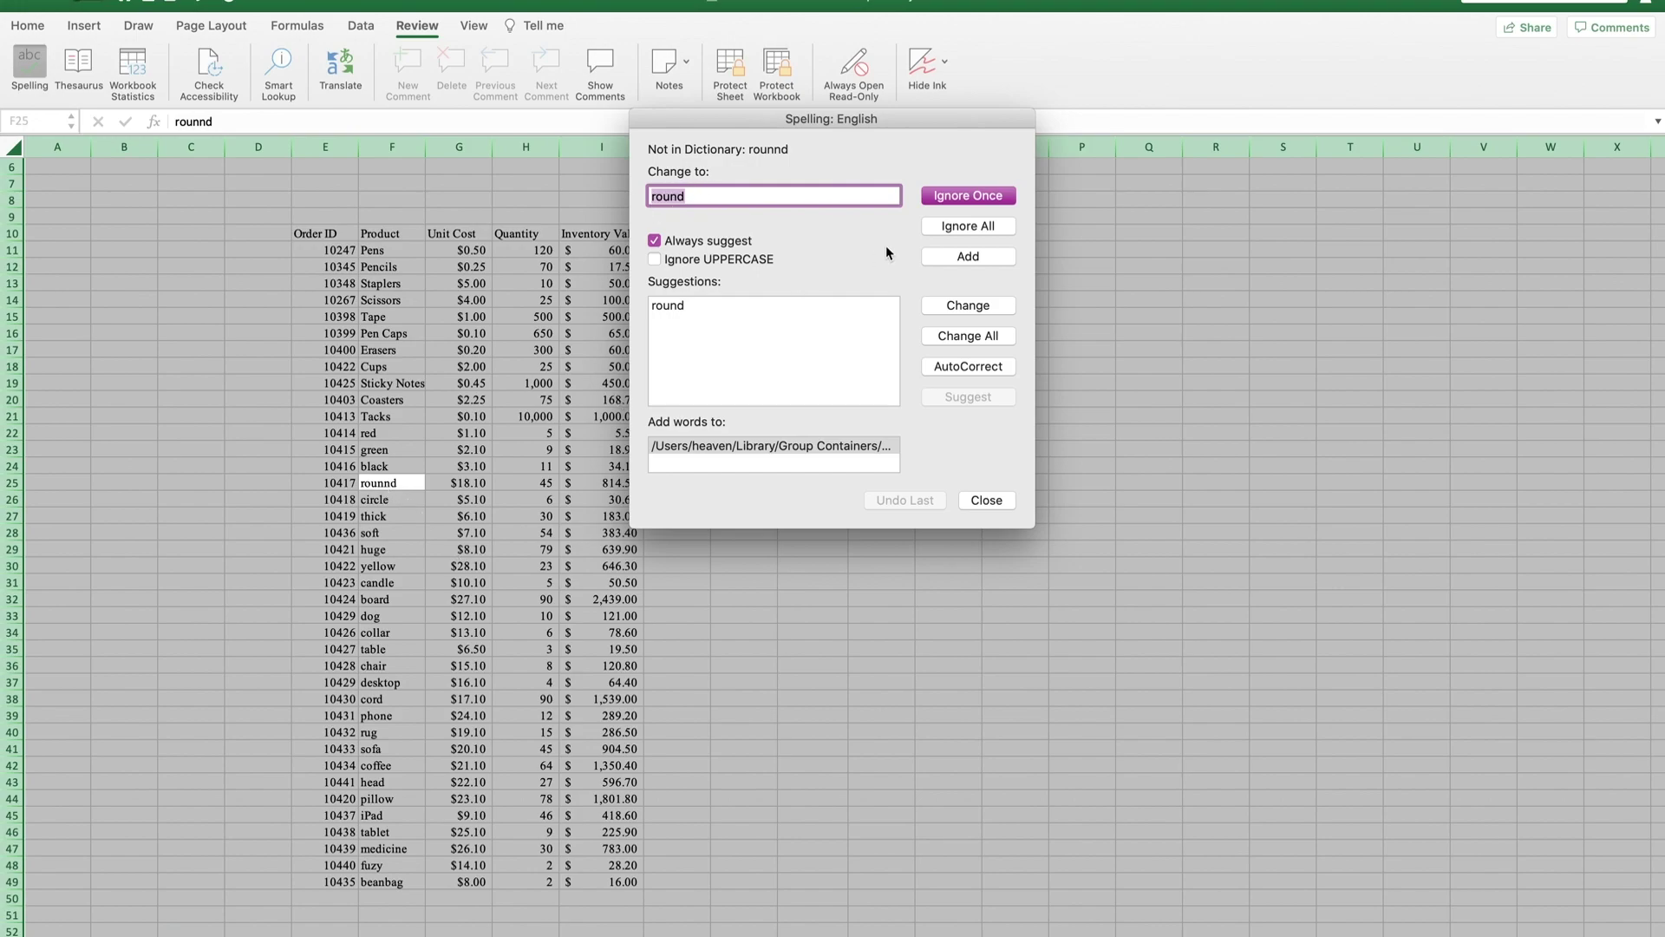
click(953, 309)
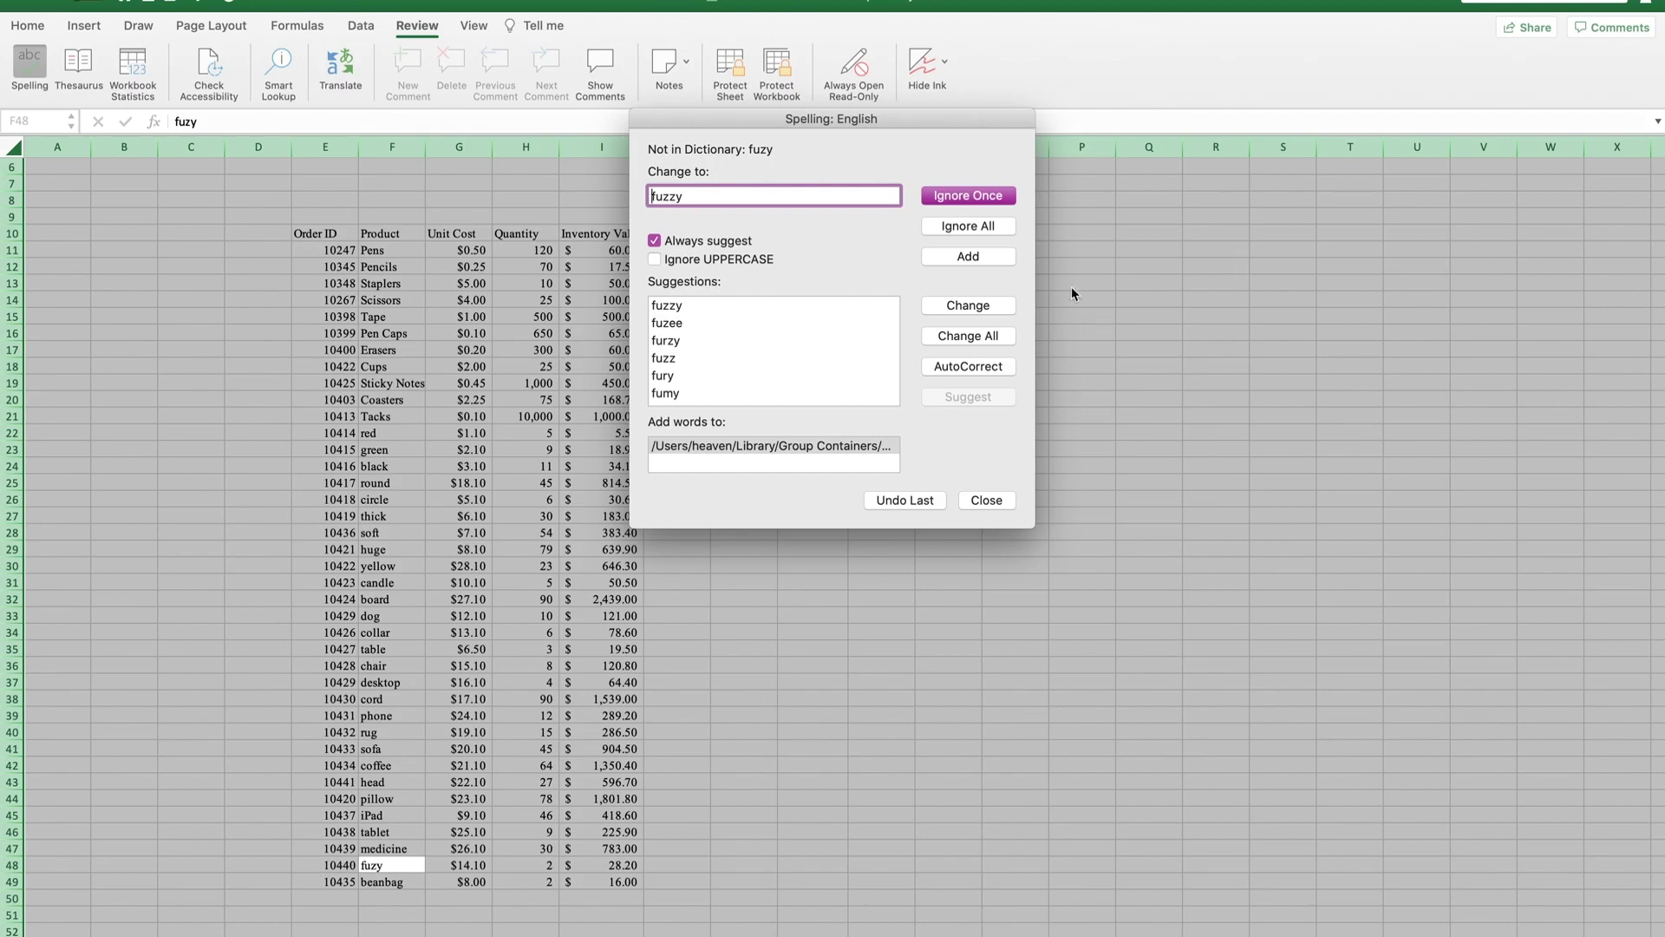
click(968, 306)
click(993, 319)
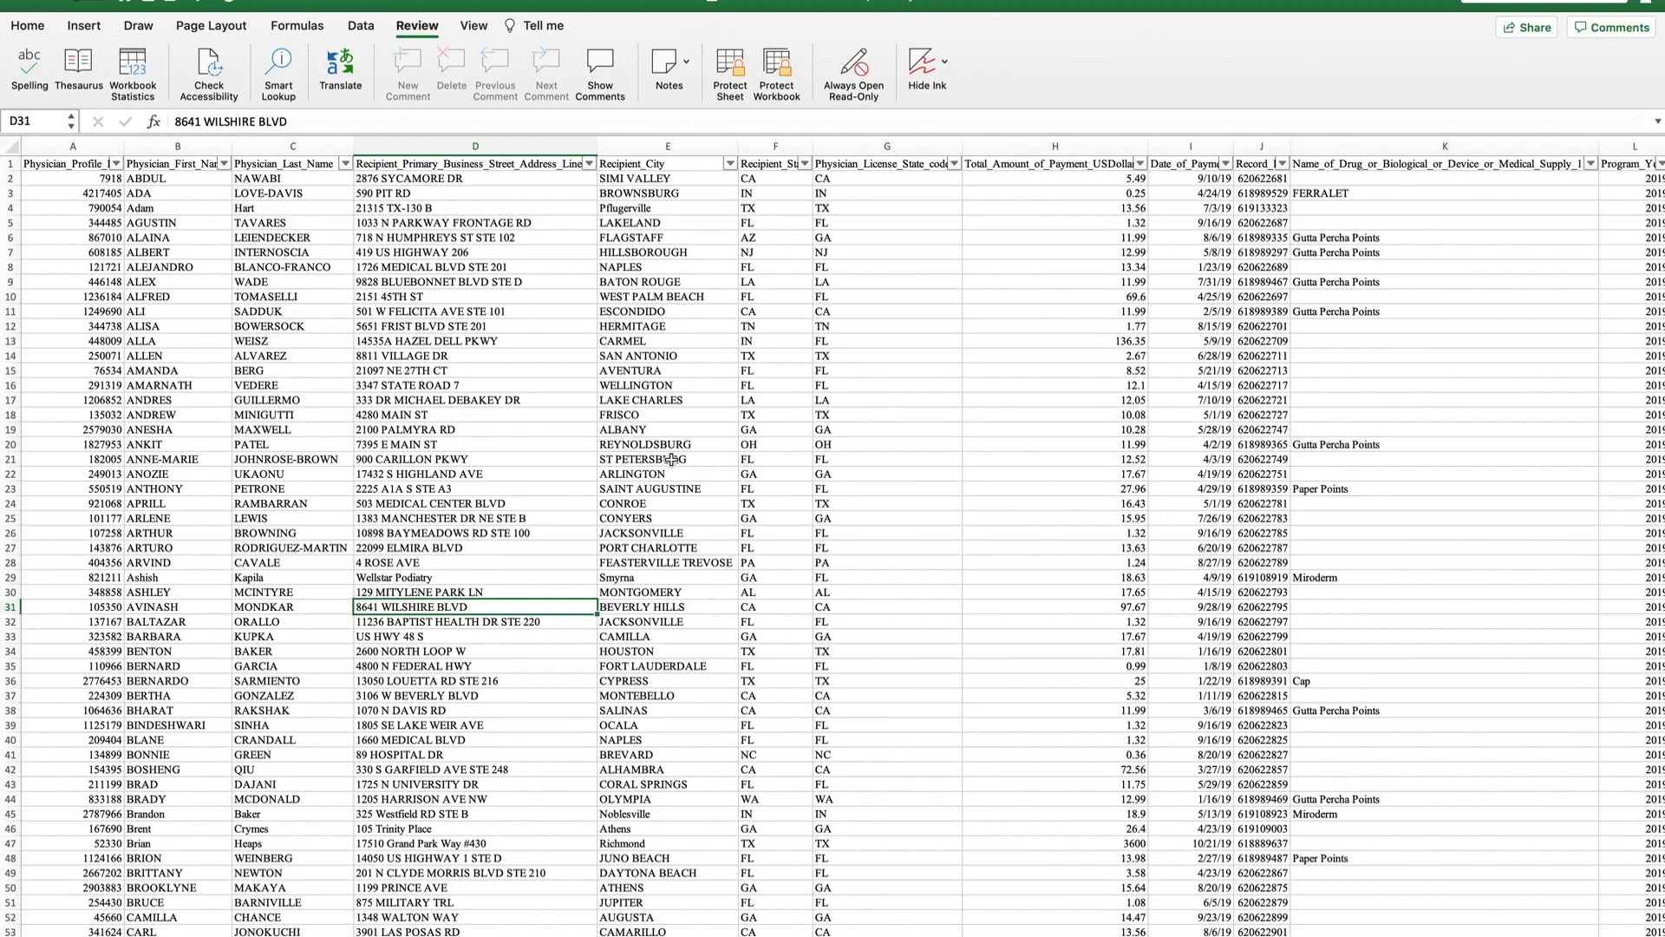
Turn on Always Open Read-Only for the workbook from the vlookup sheet's Review tab.
scroll(671, 459, down, 10)
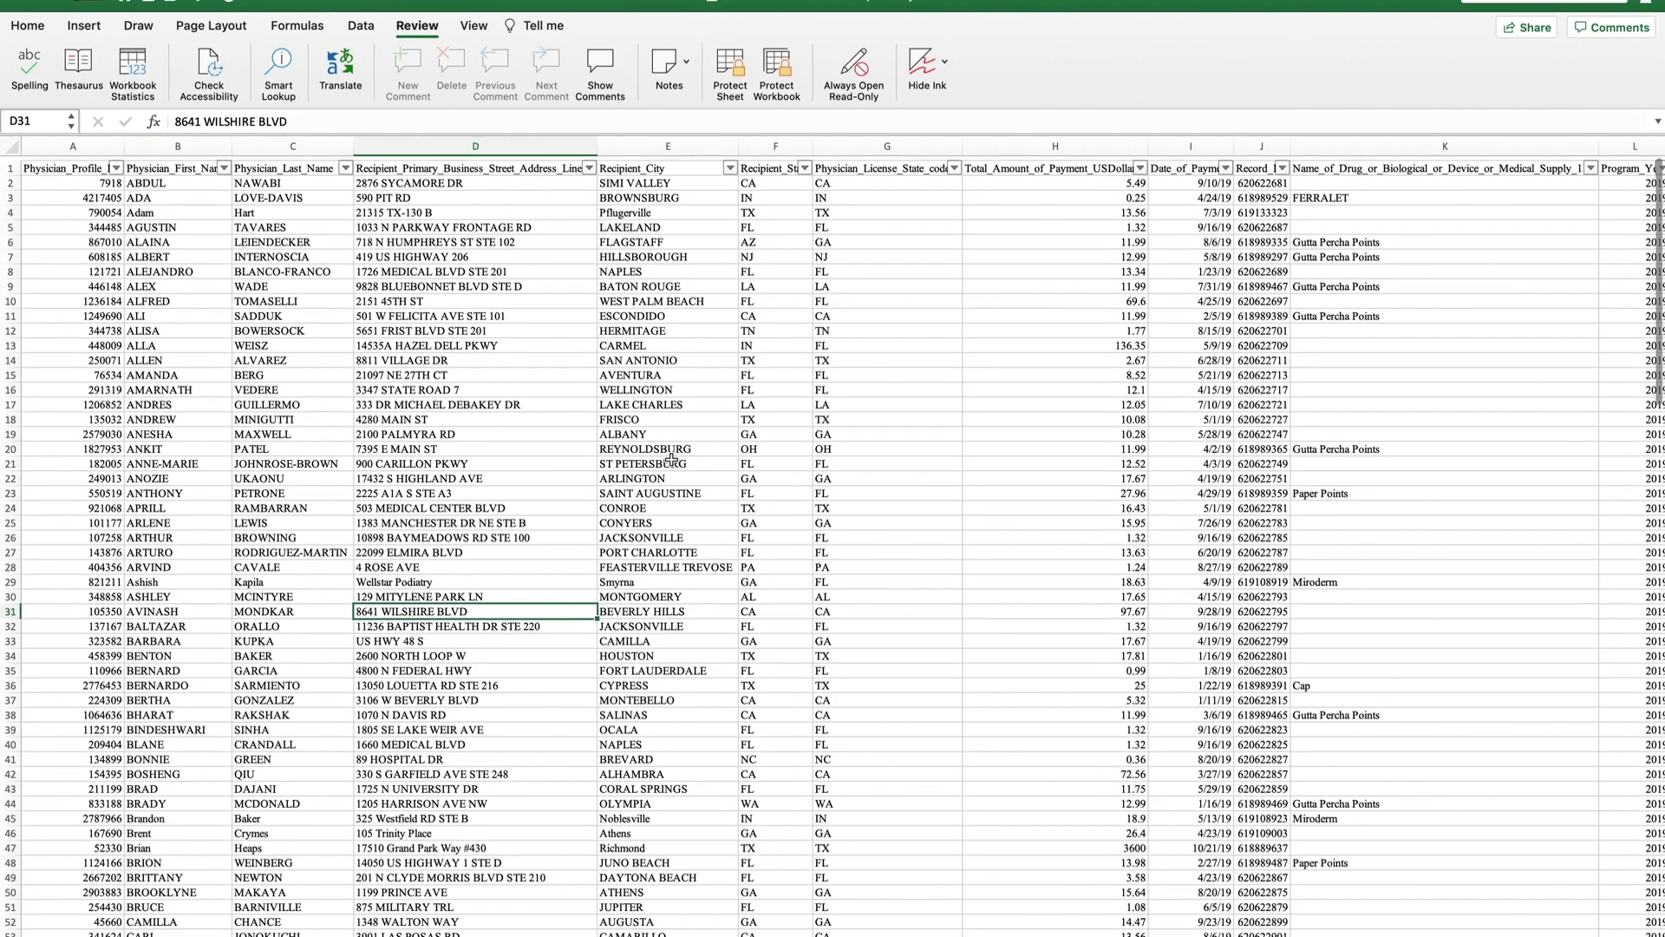
scroll(671, 460, up, 15)
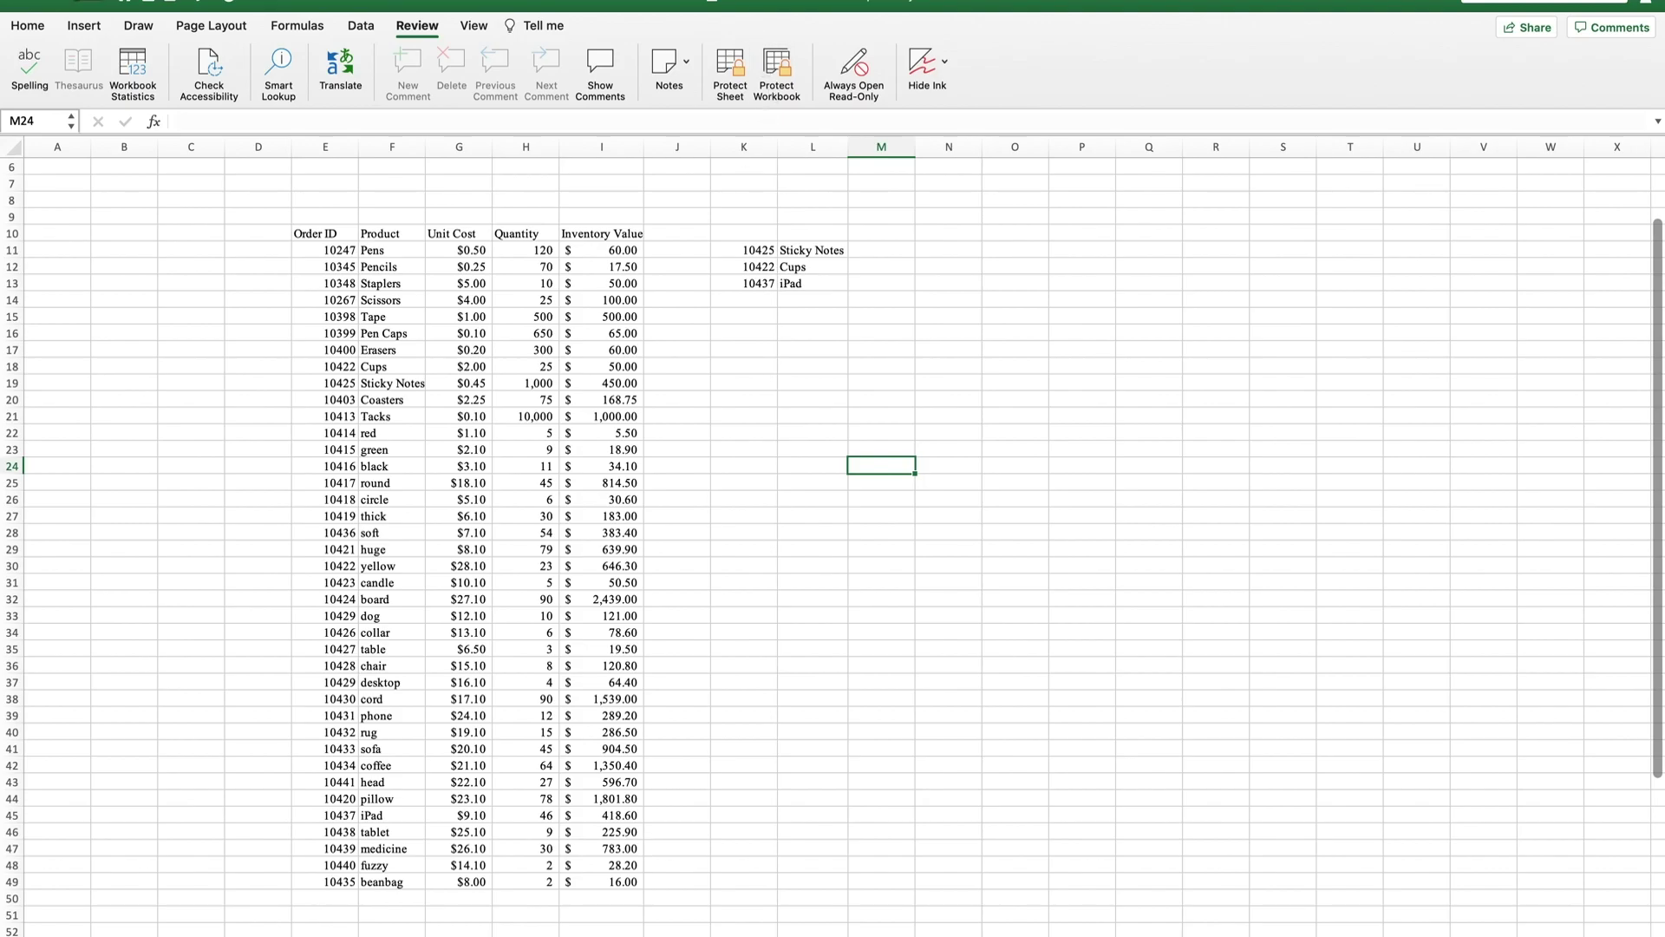
key(ctrl+Page_Down)
key(ctrl+Page_Down)
key(ctrl+Page_Up)
key(ctrl+Page_Up)
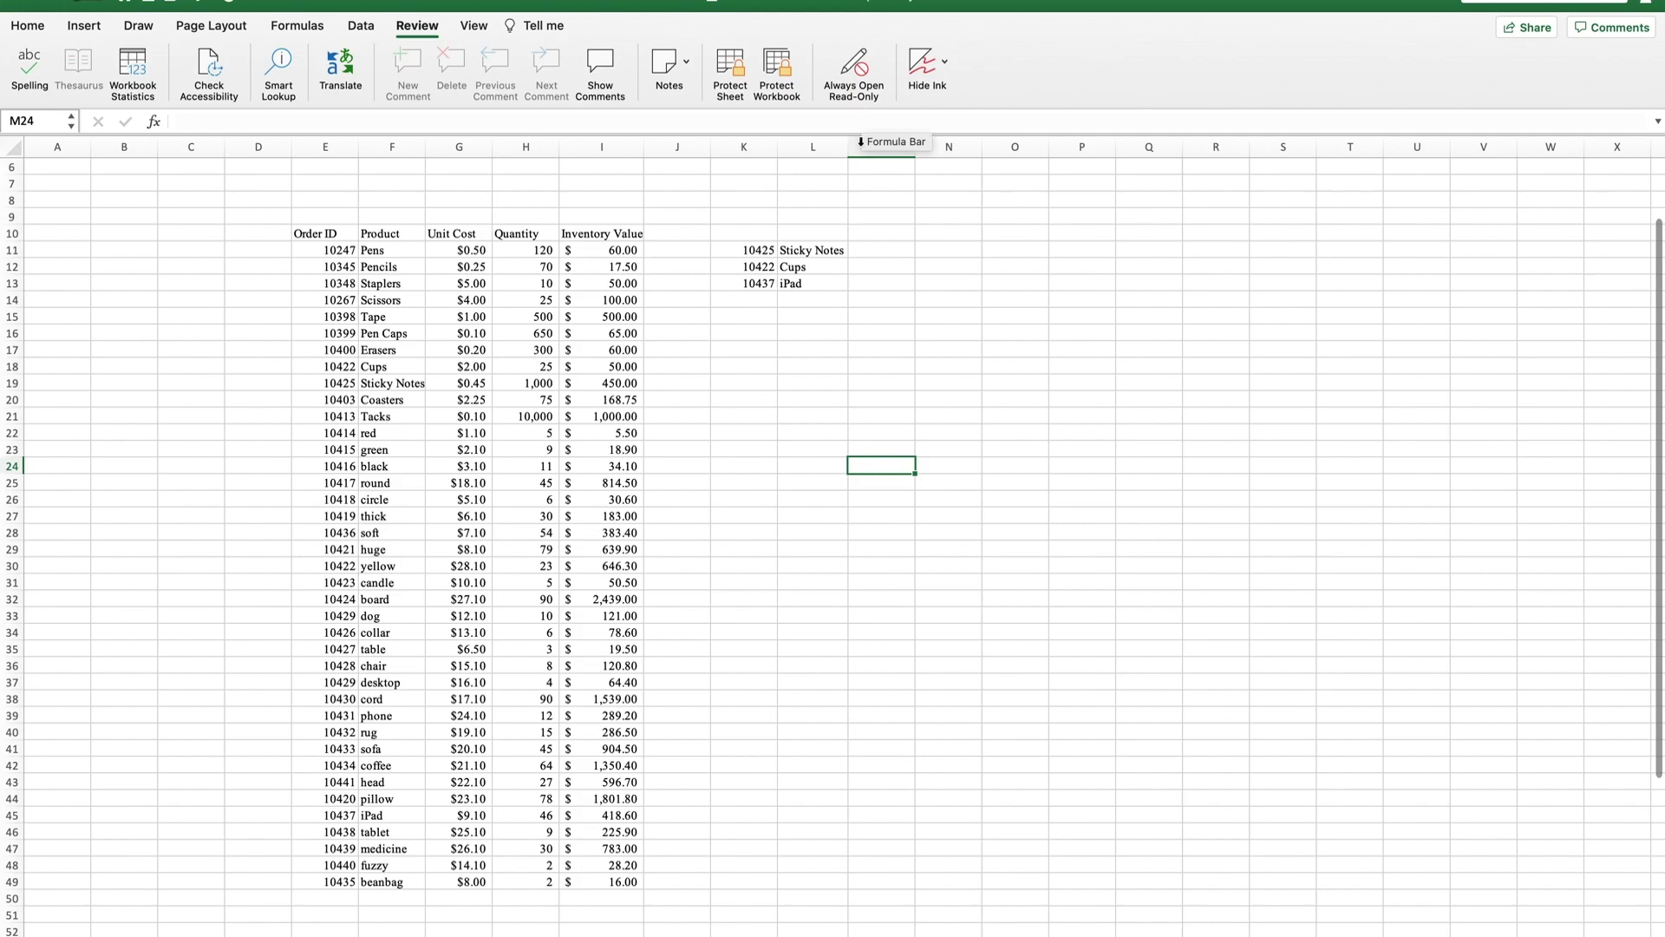
click(857, 66)
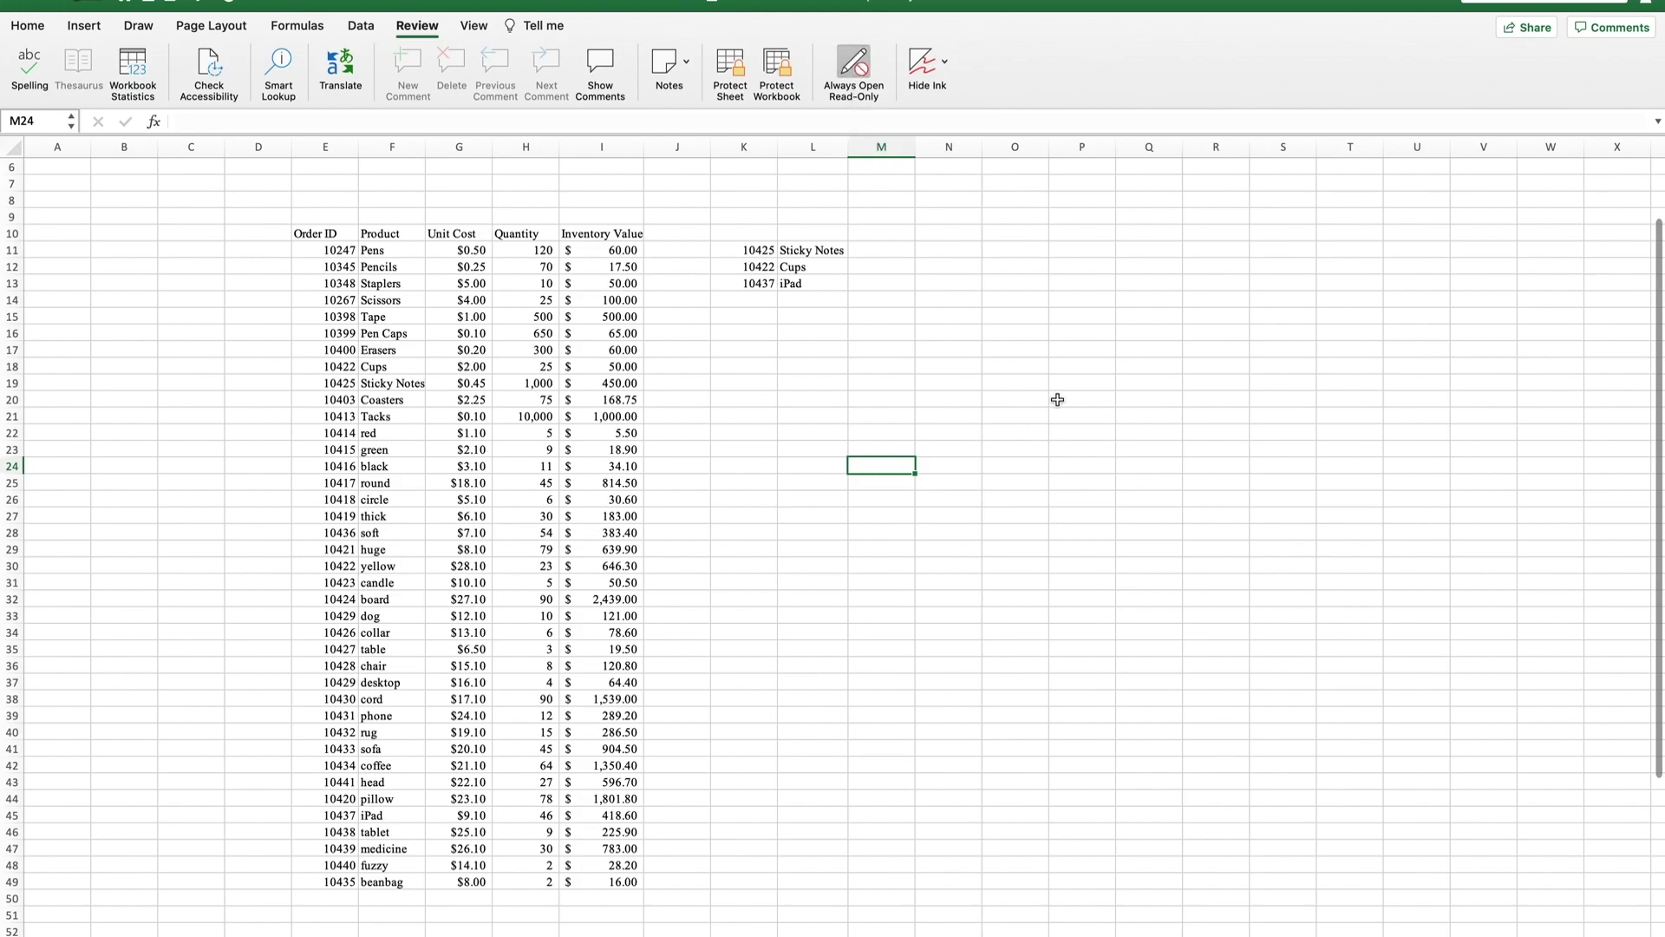
click(1057, 399)
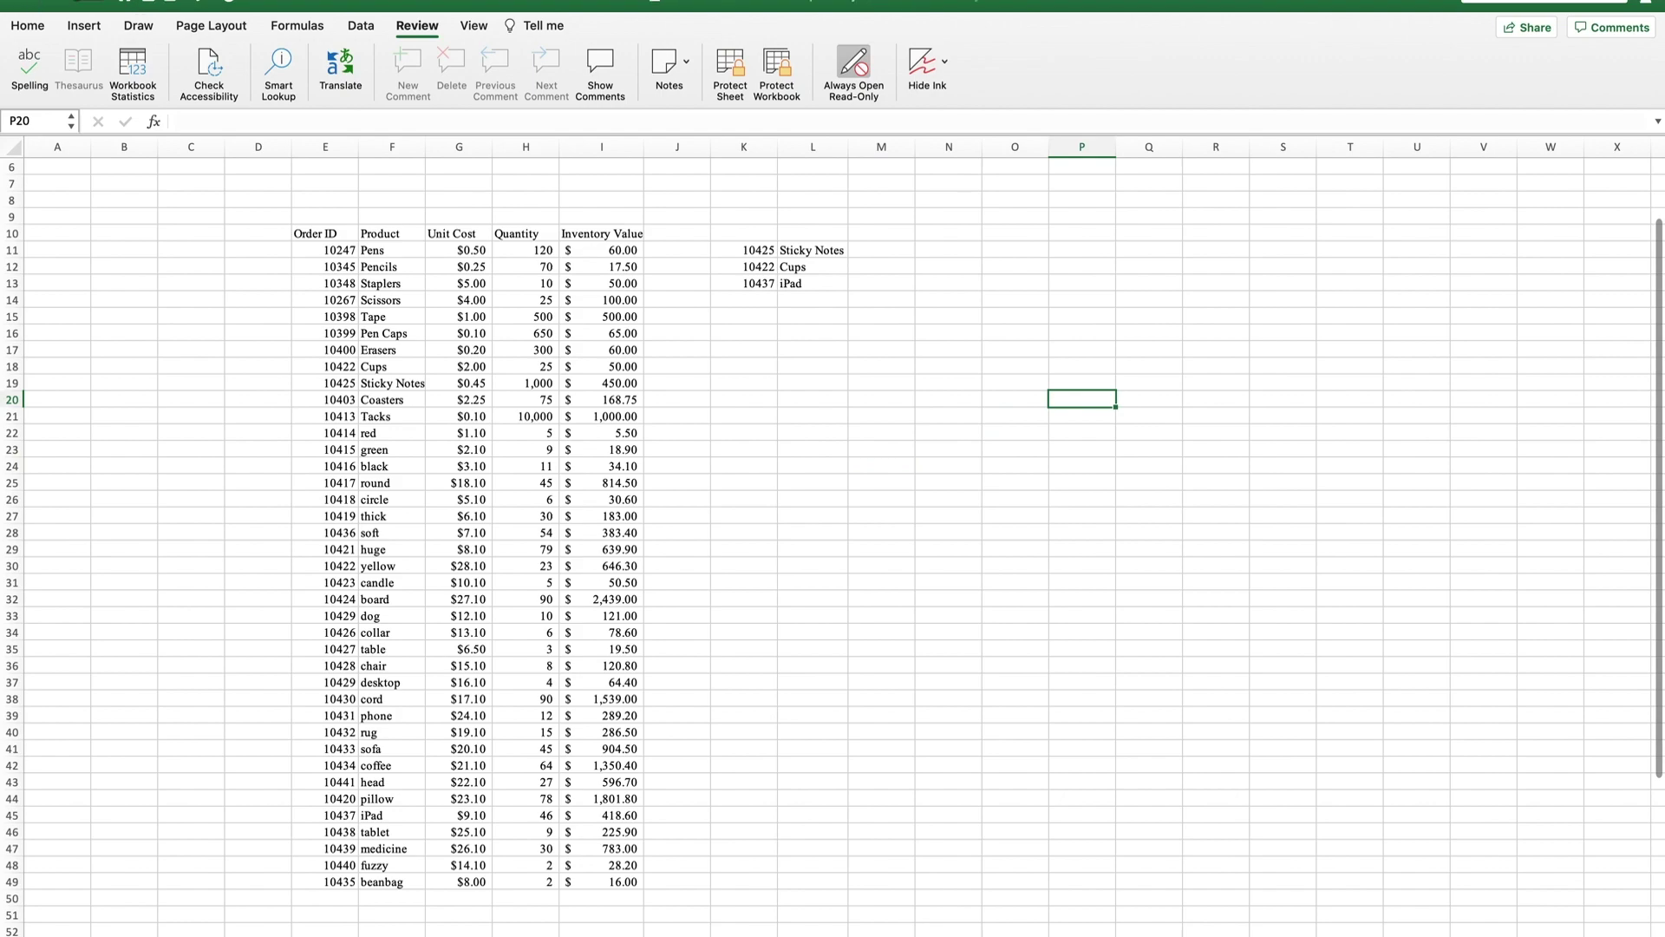
Reopen Data for Video.xls from the Excel Advanced Video folder, declining read-only mode.
click(19, 18)
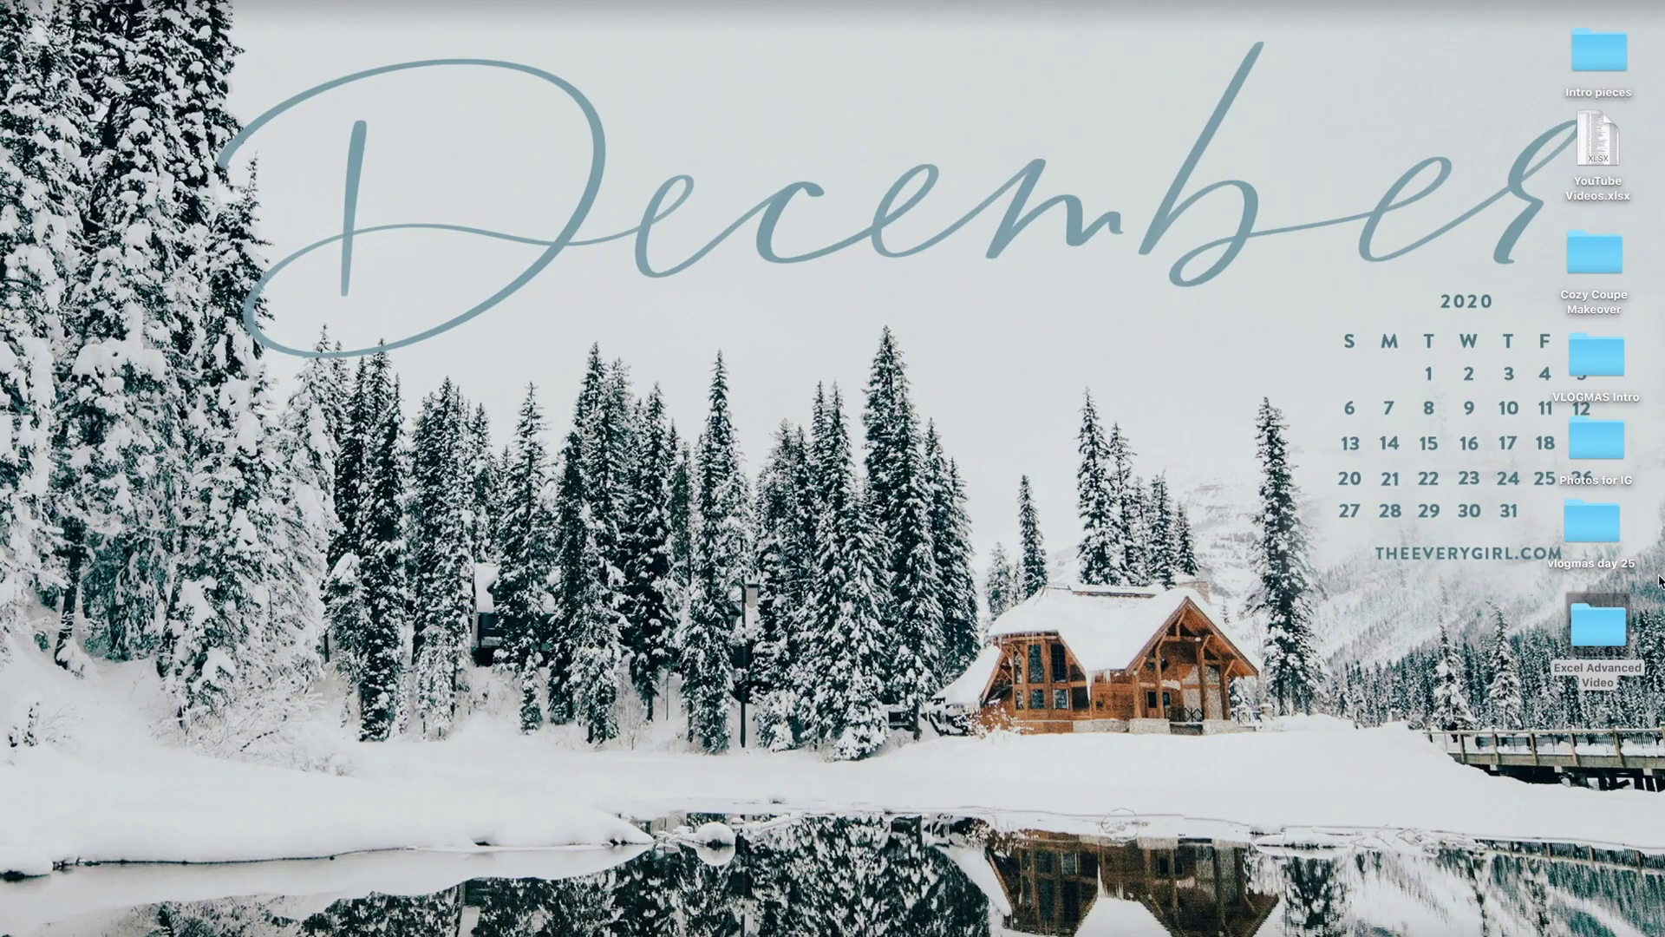
double_click(1600, 628)
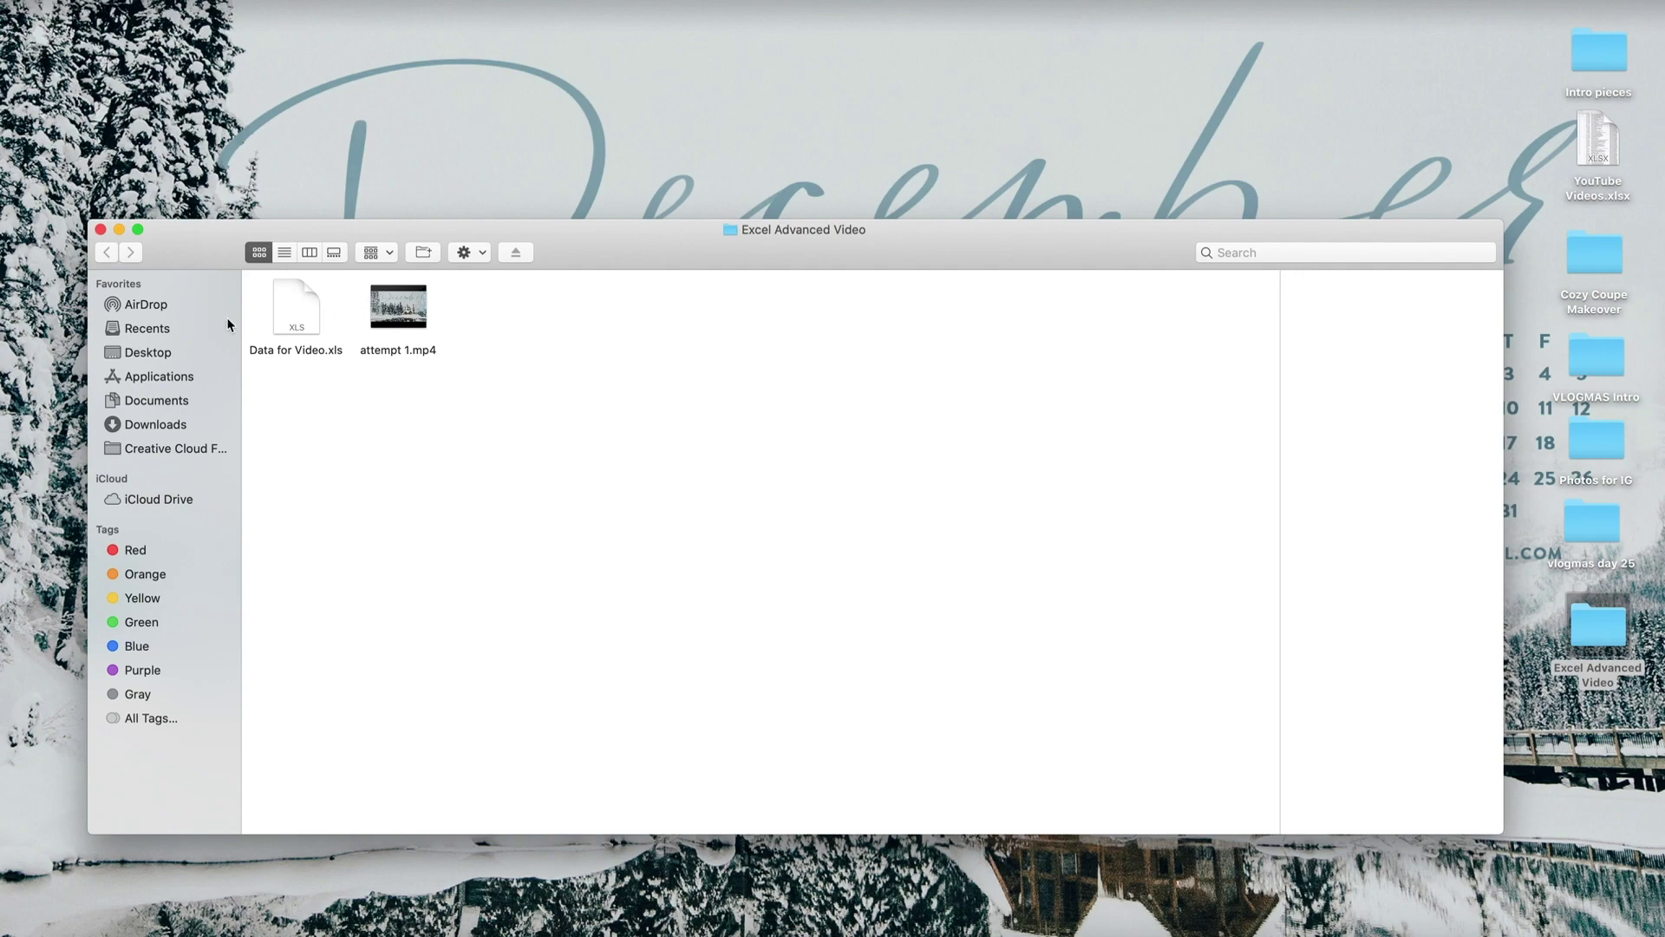
double_click(297, 324)
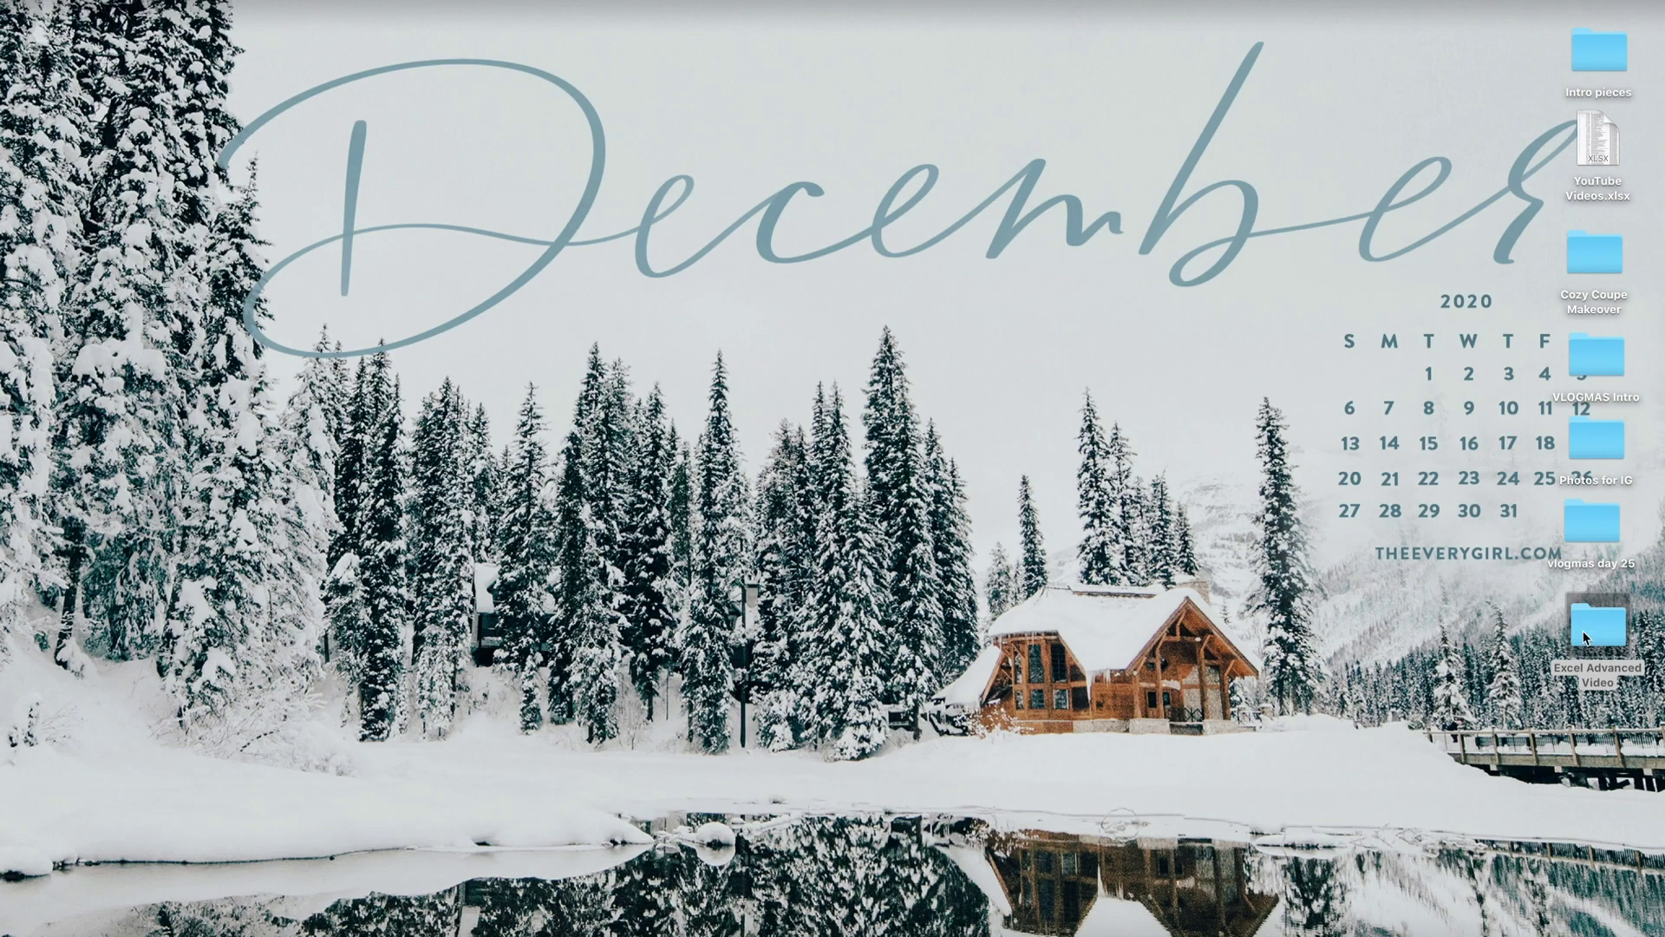
double_click(1600, 628)
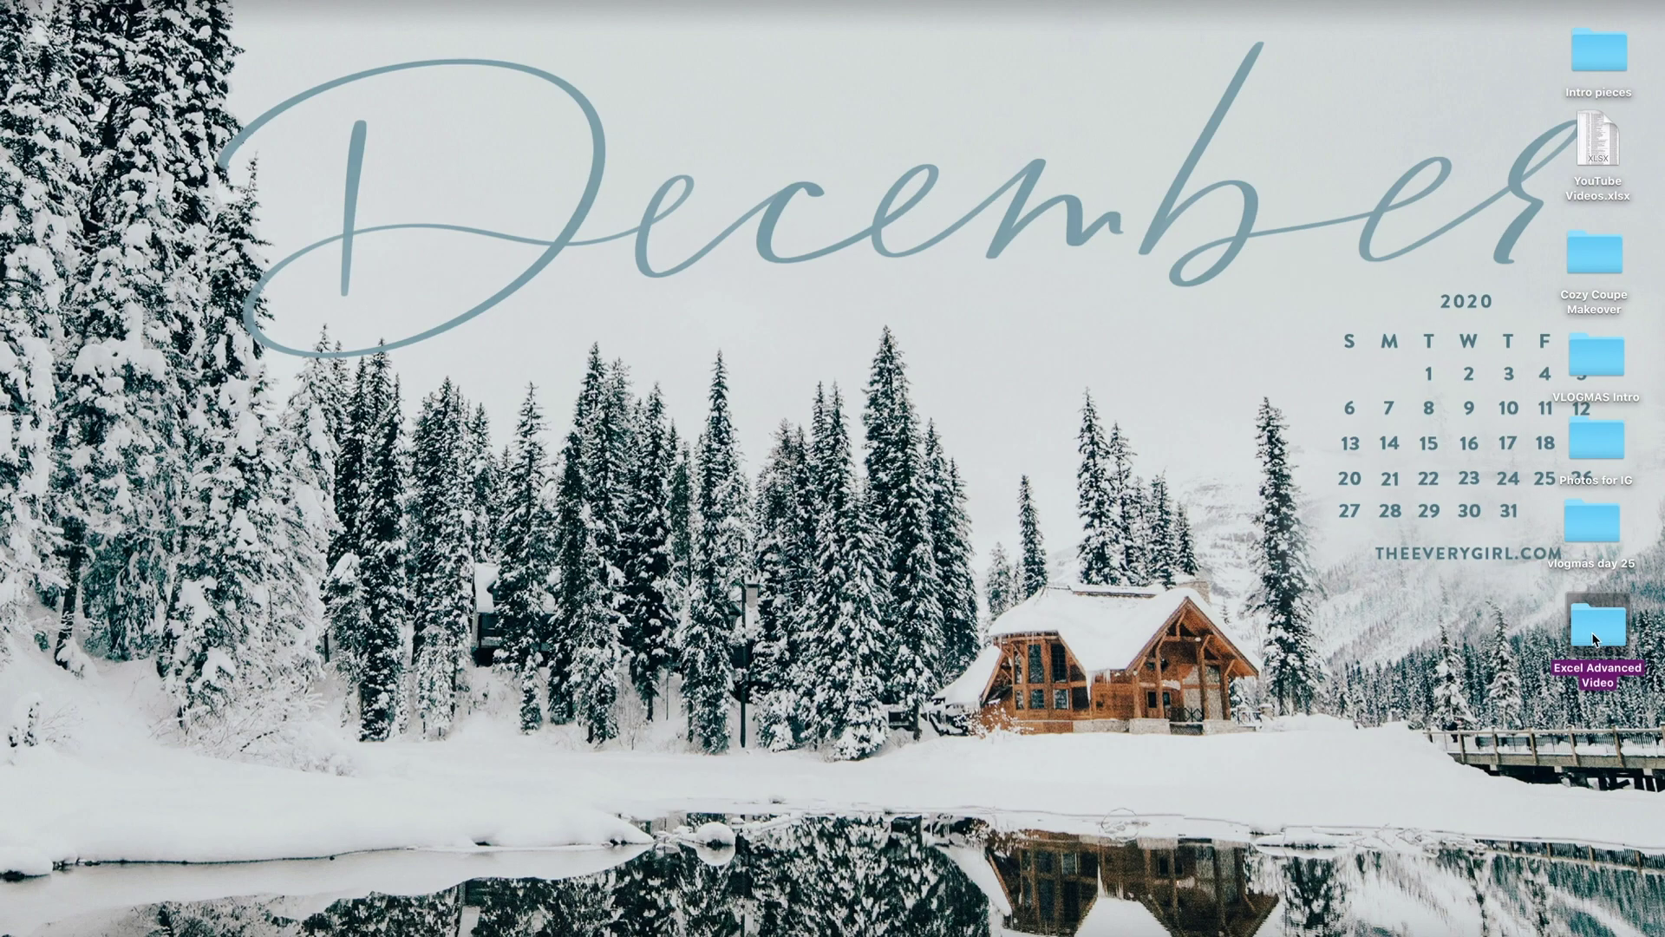
click(298, 308)
double_click(297, 308)
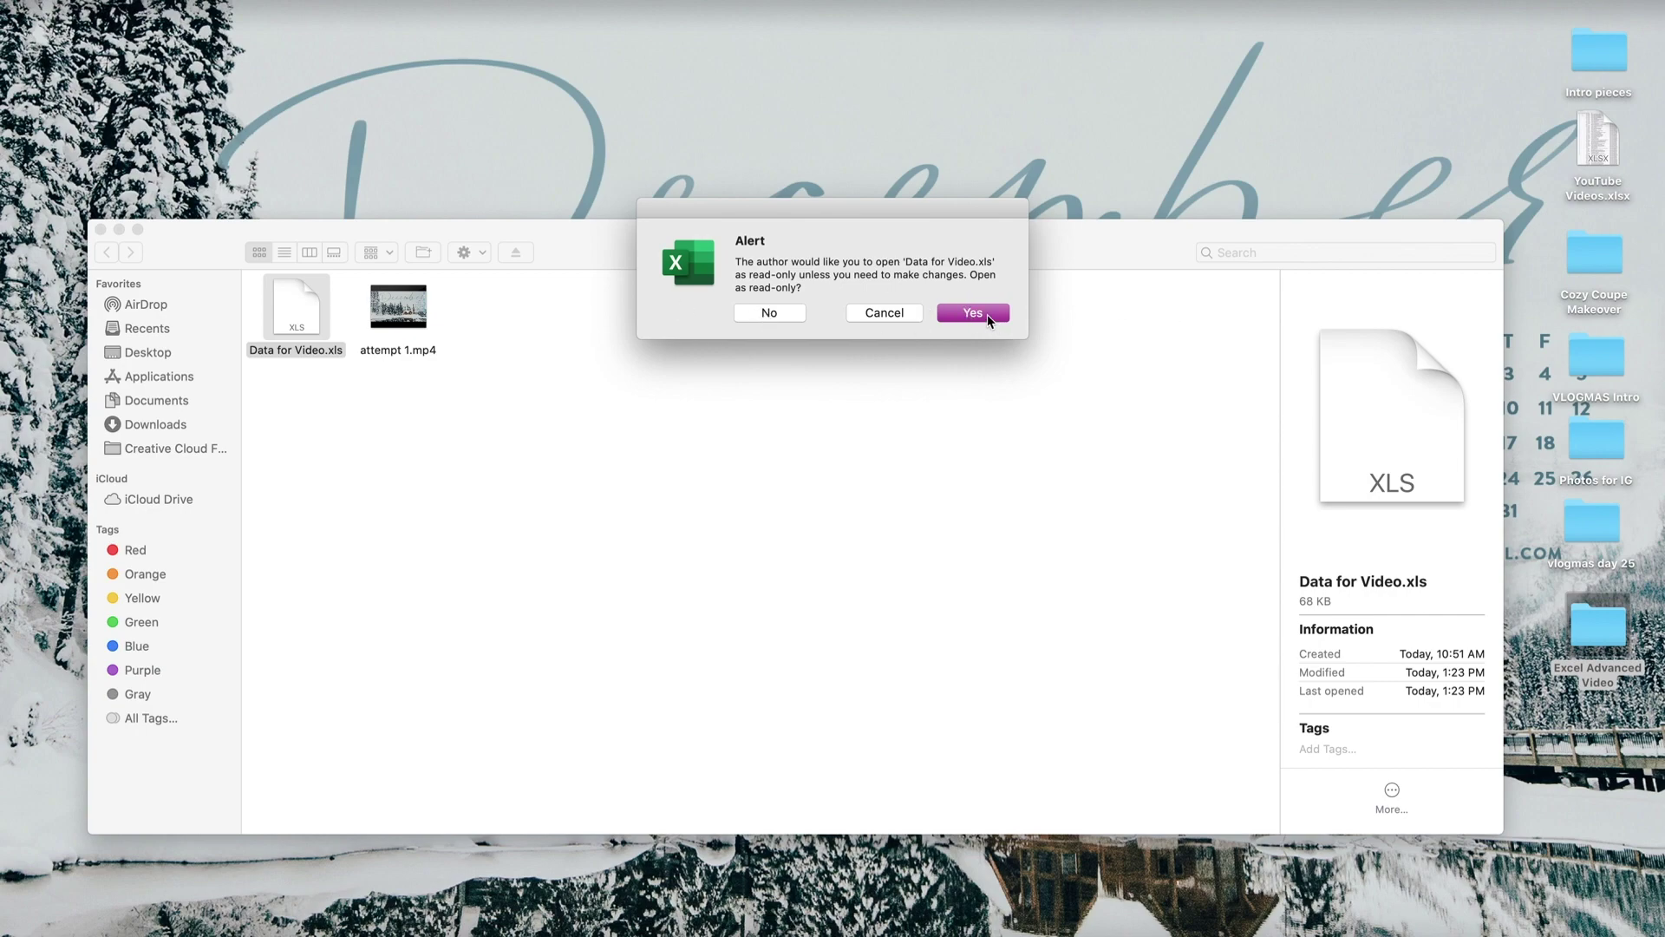
click(768, 313)
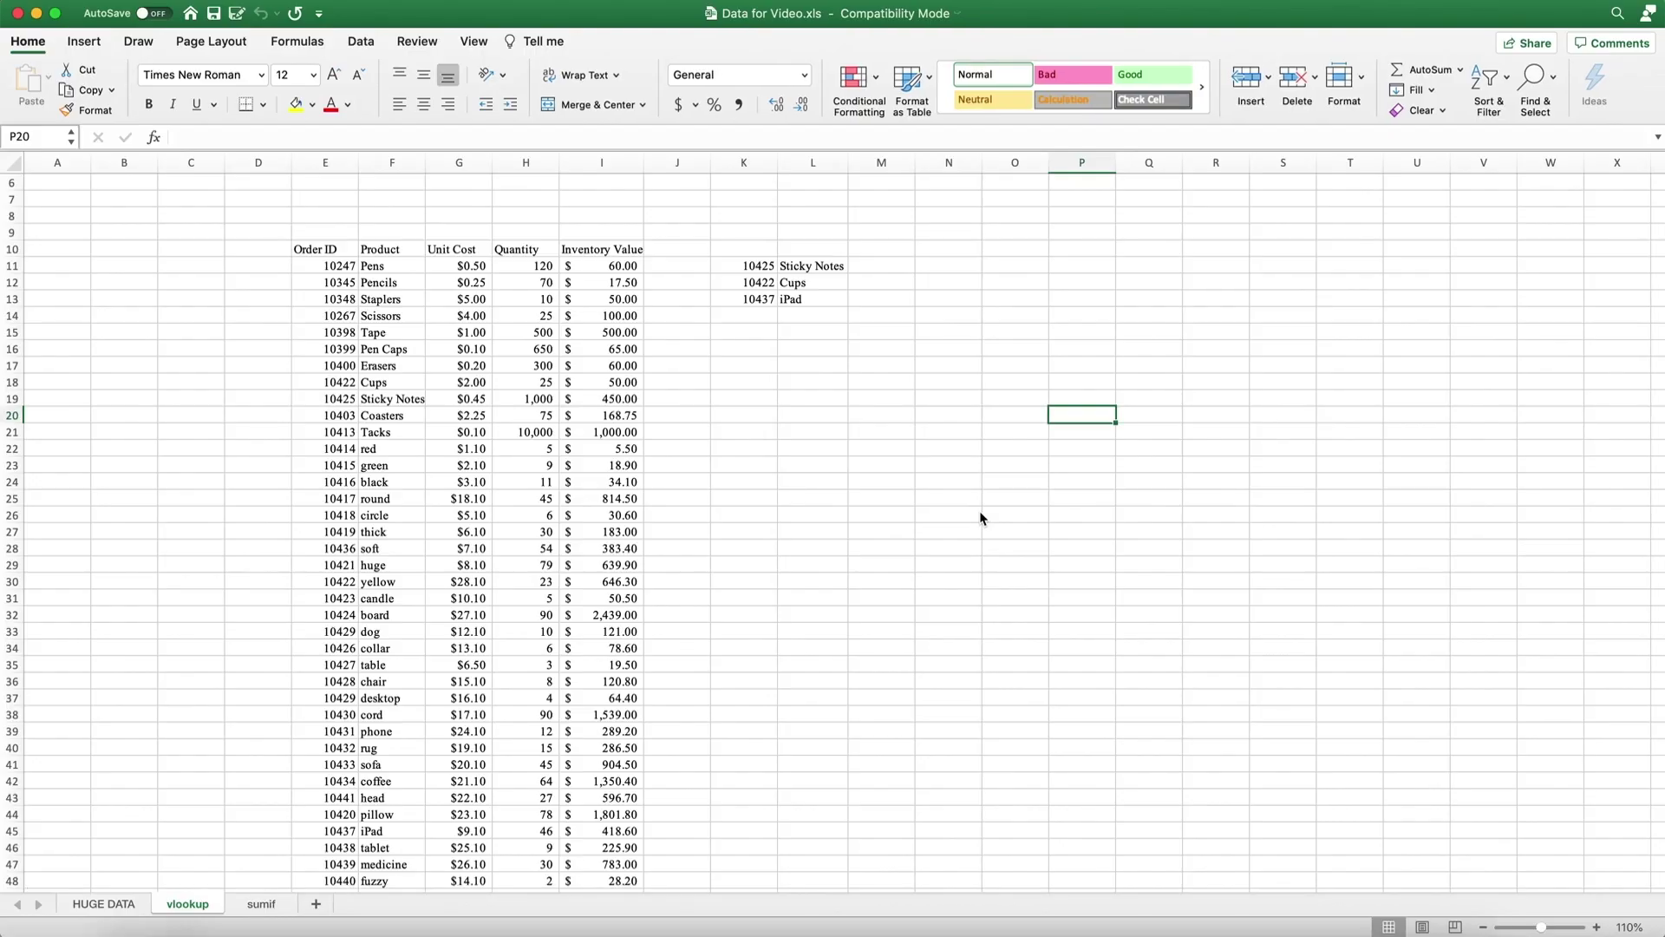
Save the workbook to the Mac with Cmd+S.
click(865, 434)
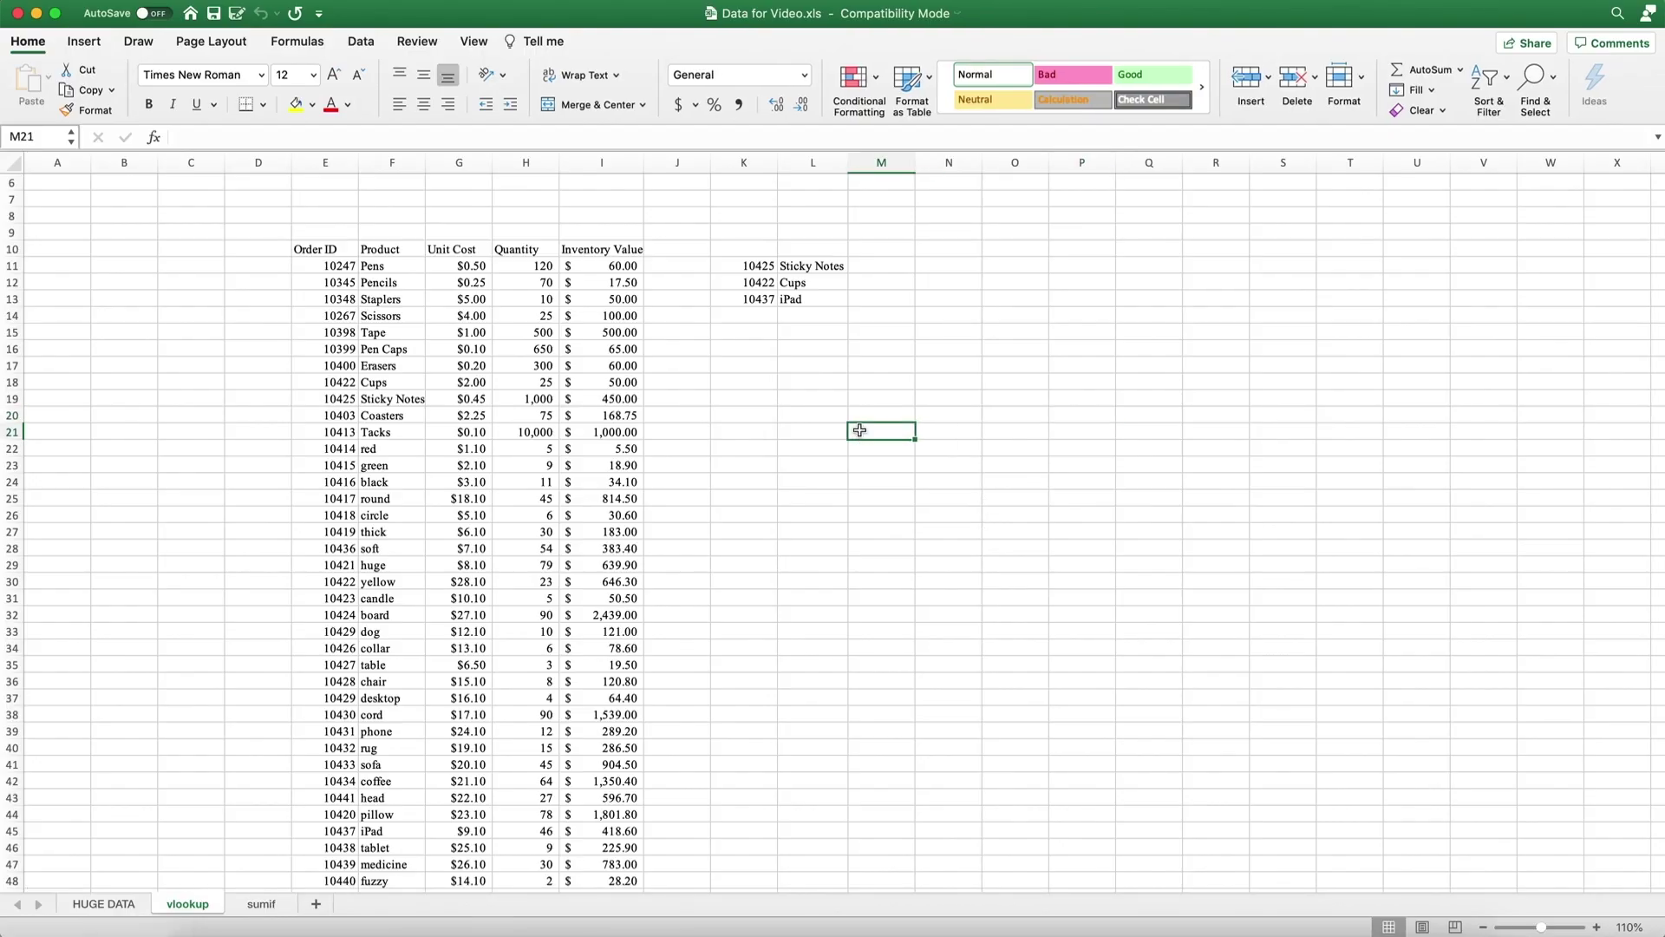
click(417, 42)
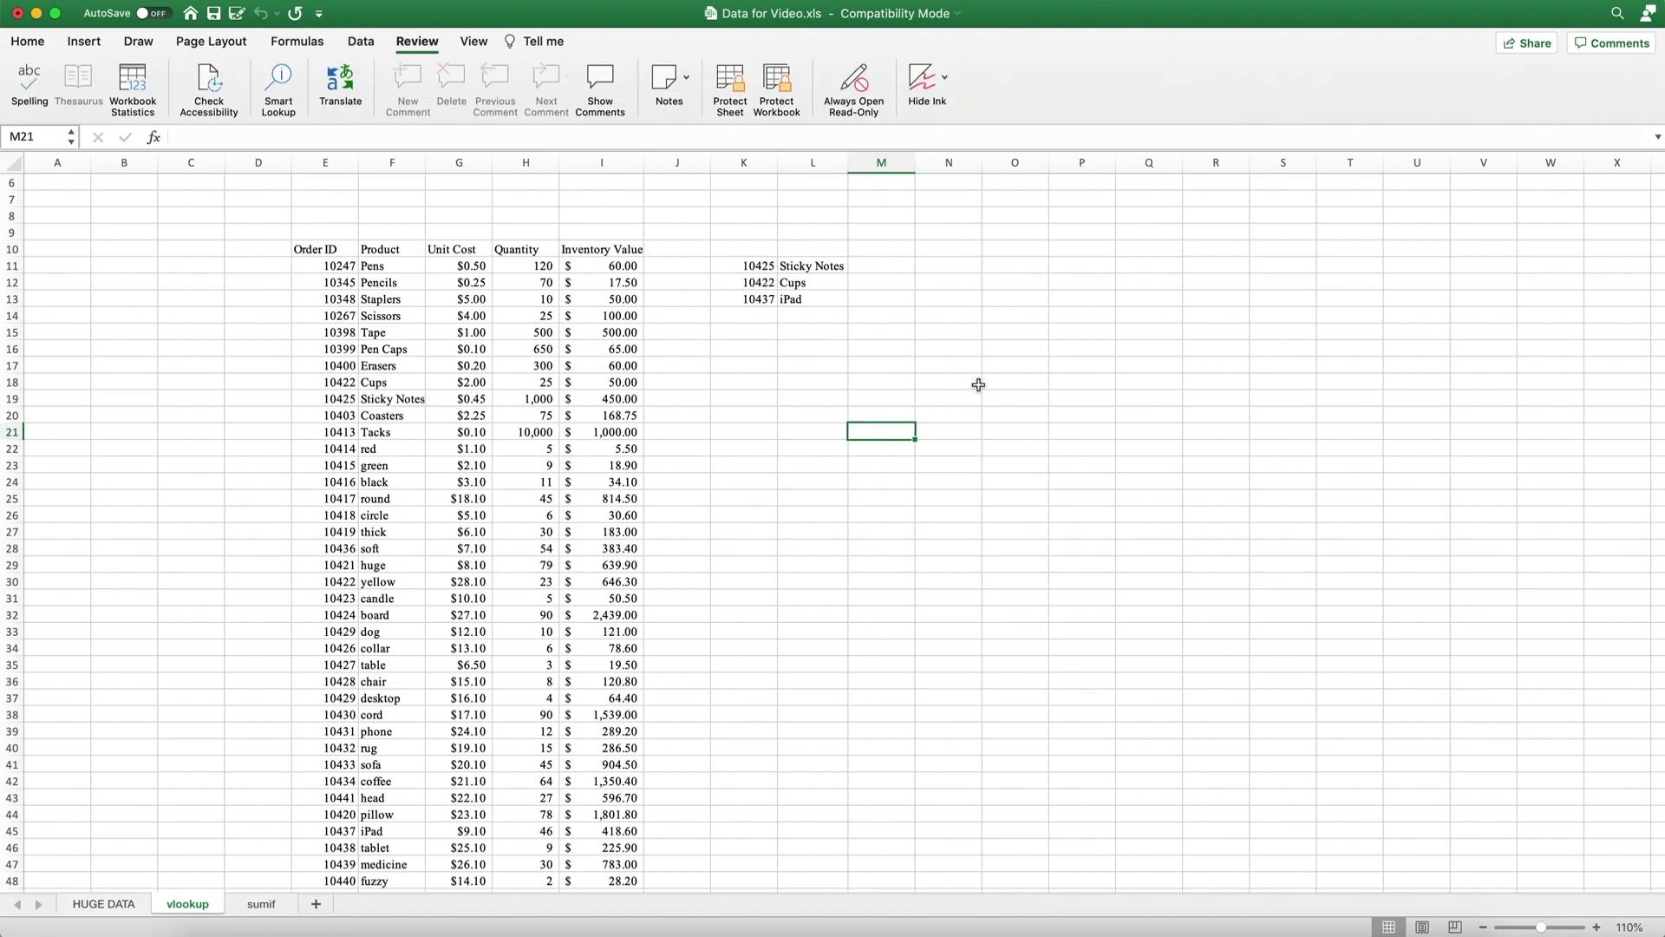
click(941, 369)
key(super+s)
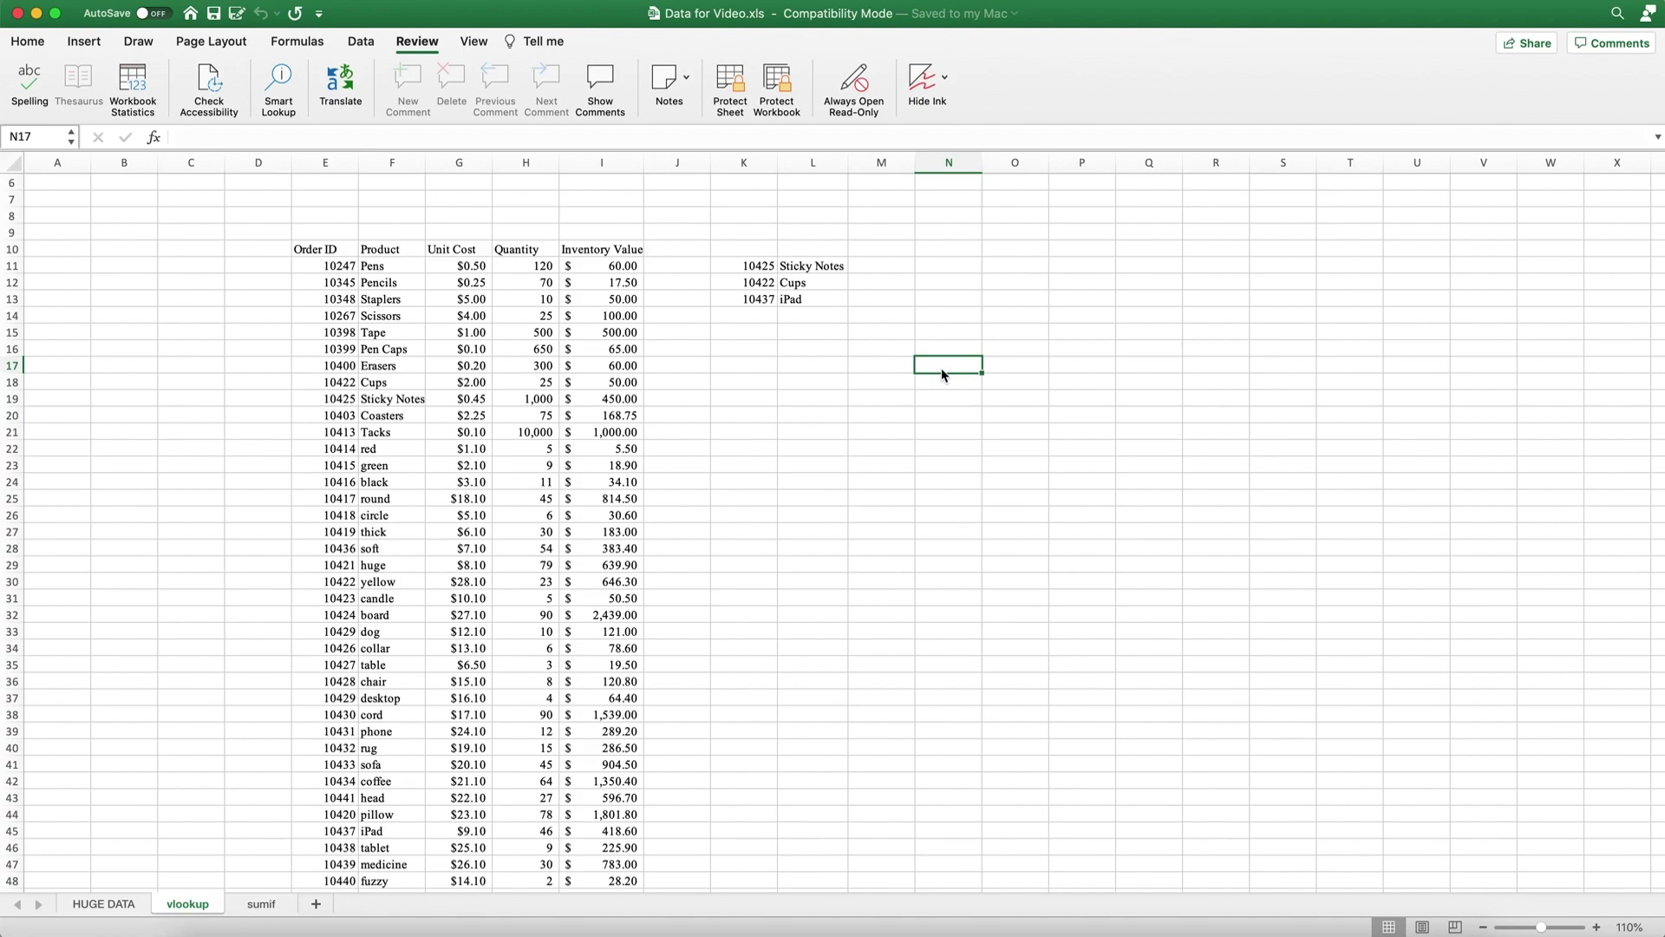
Protect the workbook structure with a password, entering and verifying it.
click(772, 90)
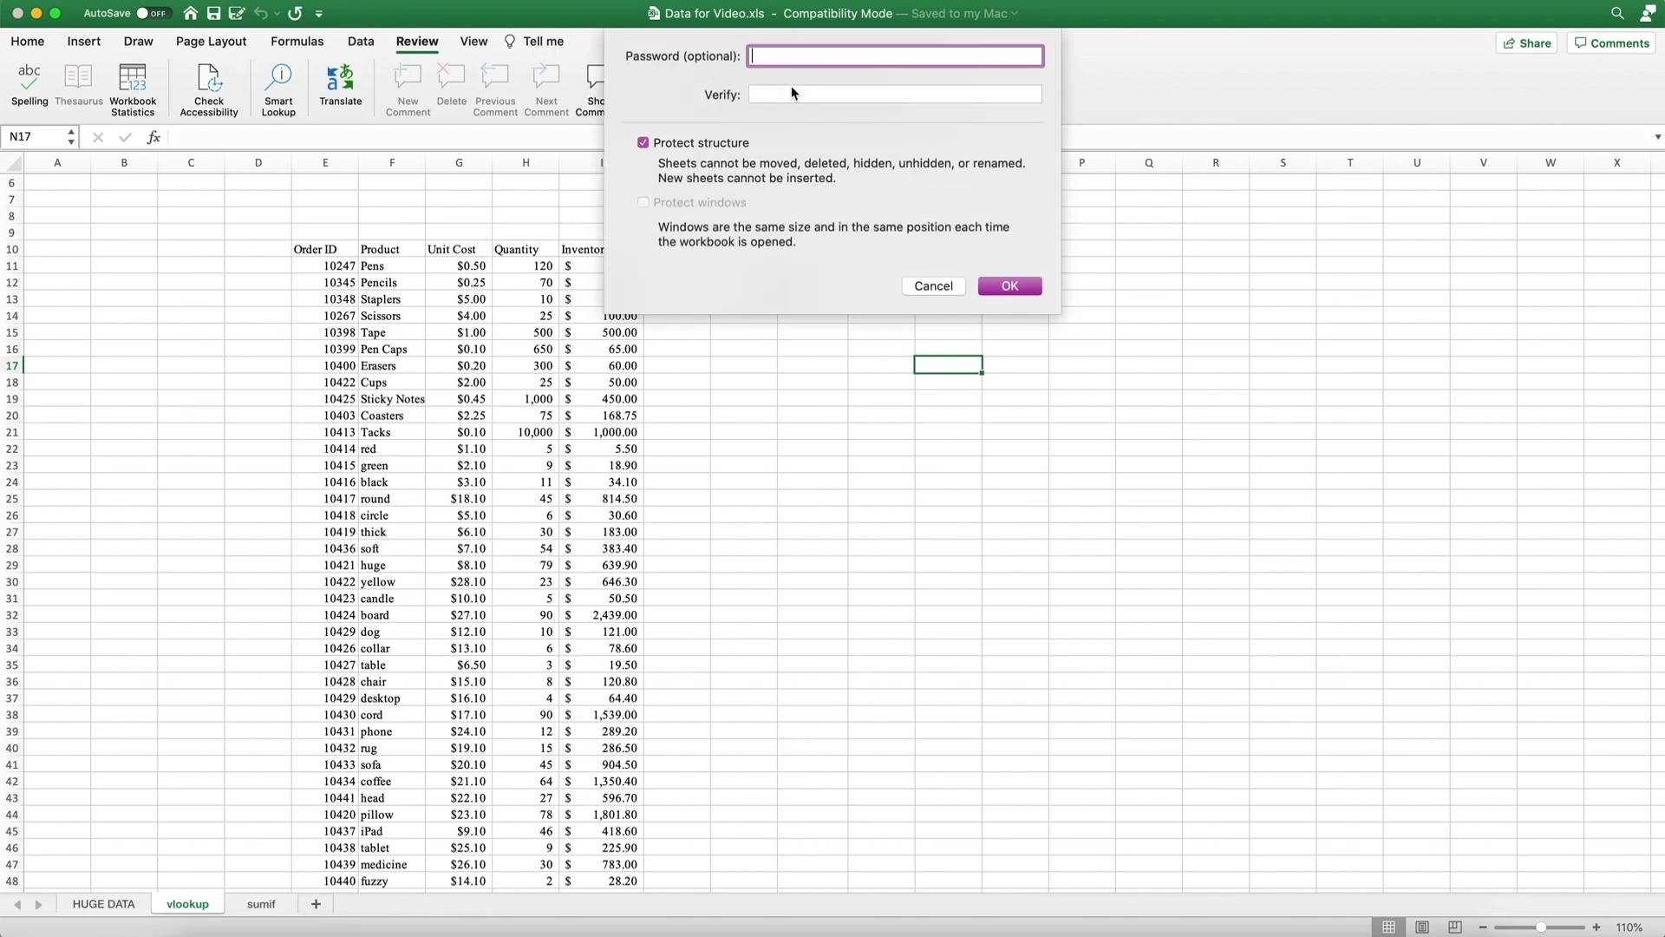
text(1234)
click(792, 97)
text(12)
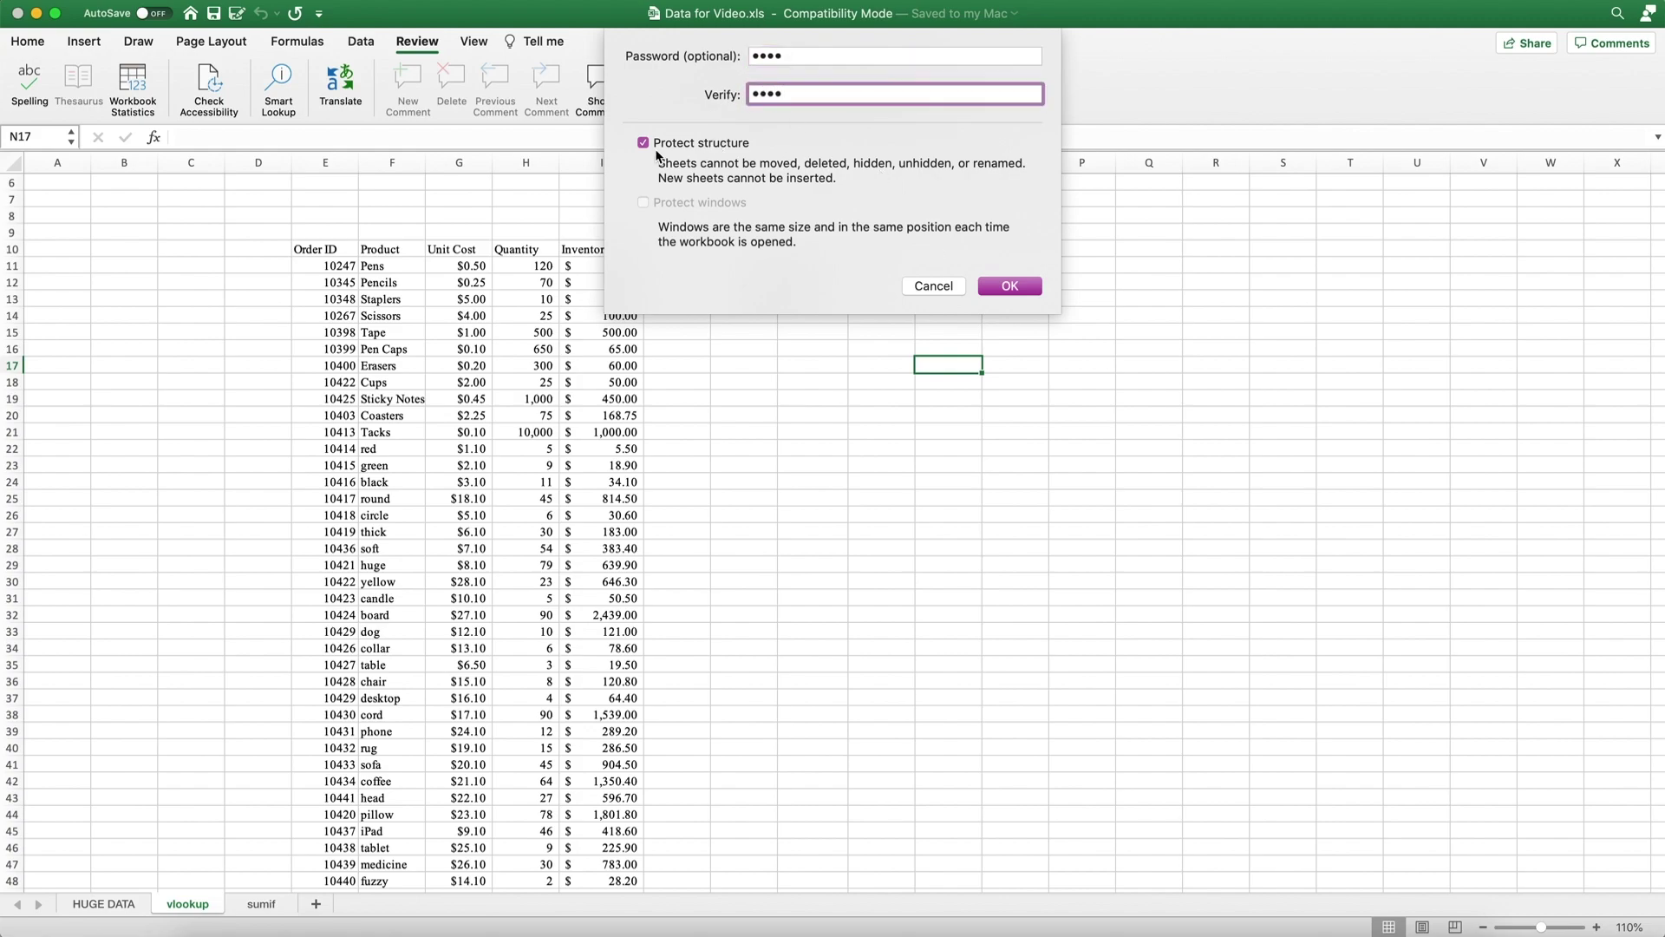
click(1032, 293)
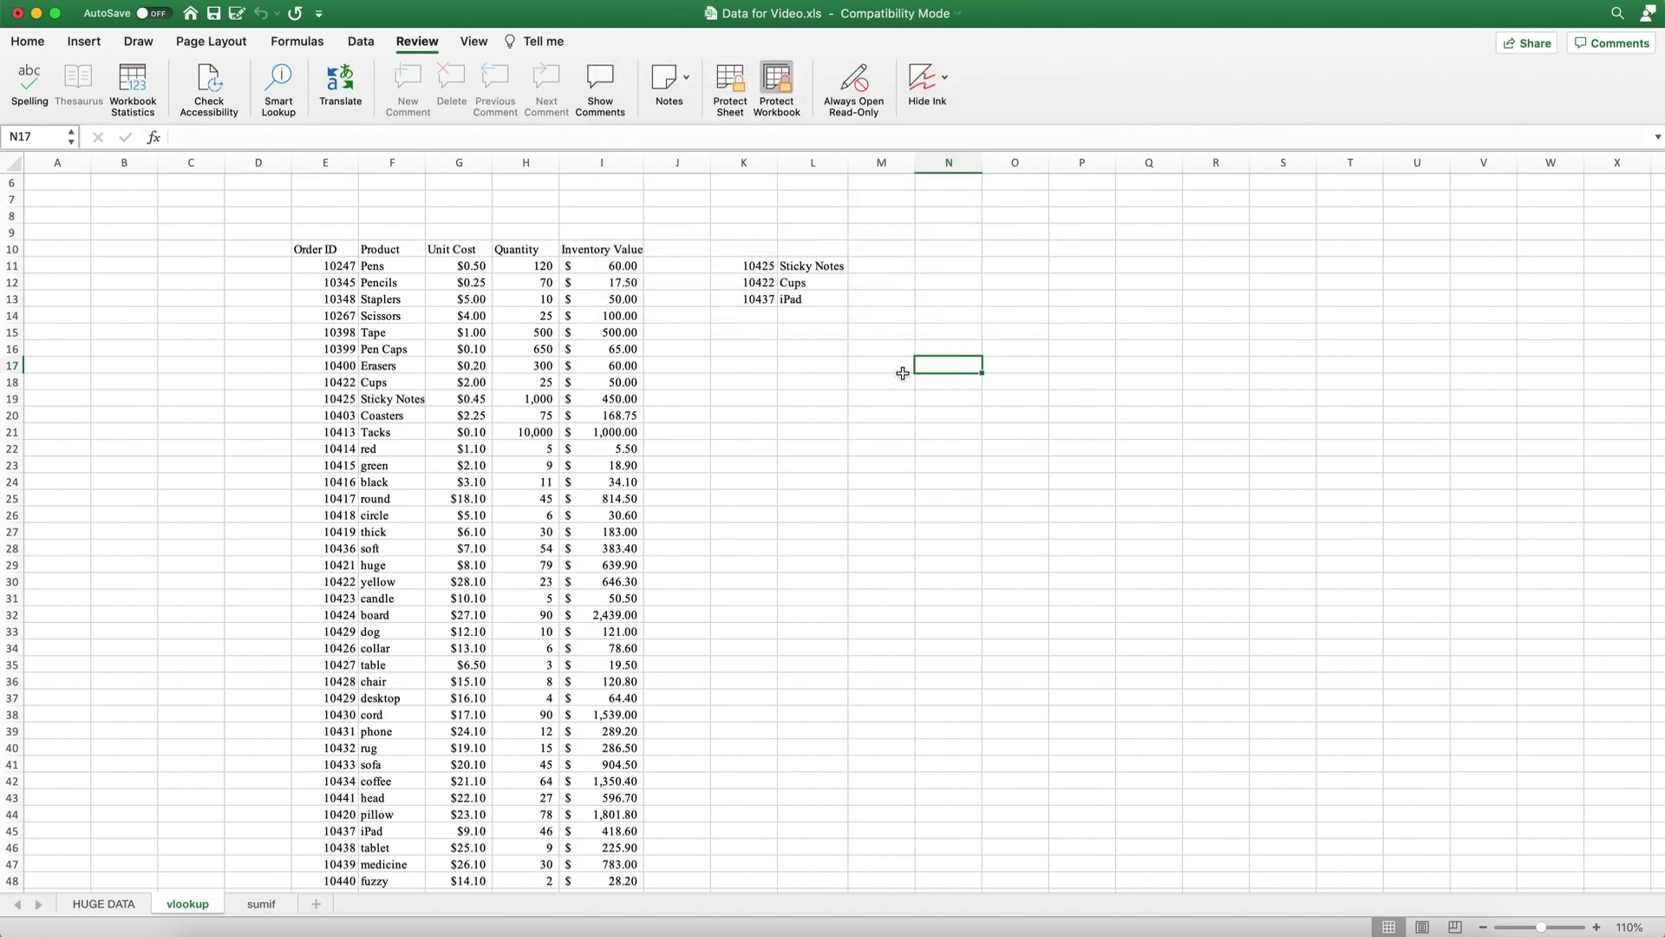
Check the sumif sheet tab's options under structure protection.
drag(903, 375, 903, 371)
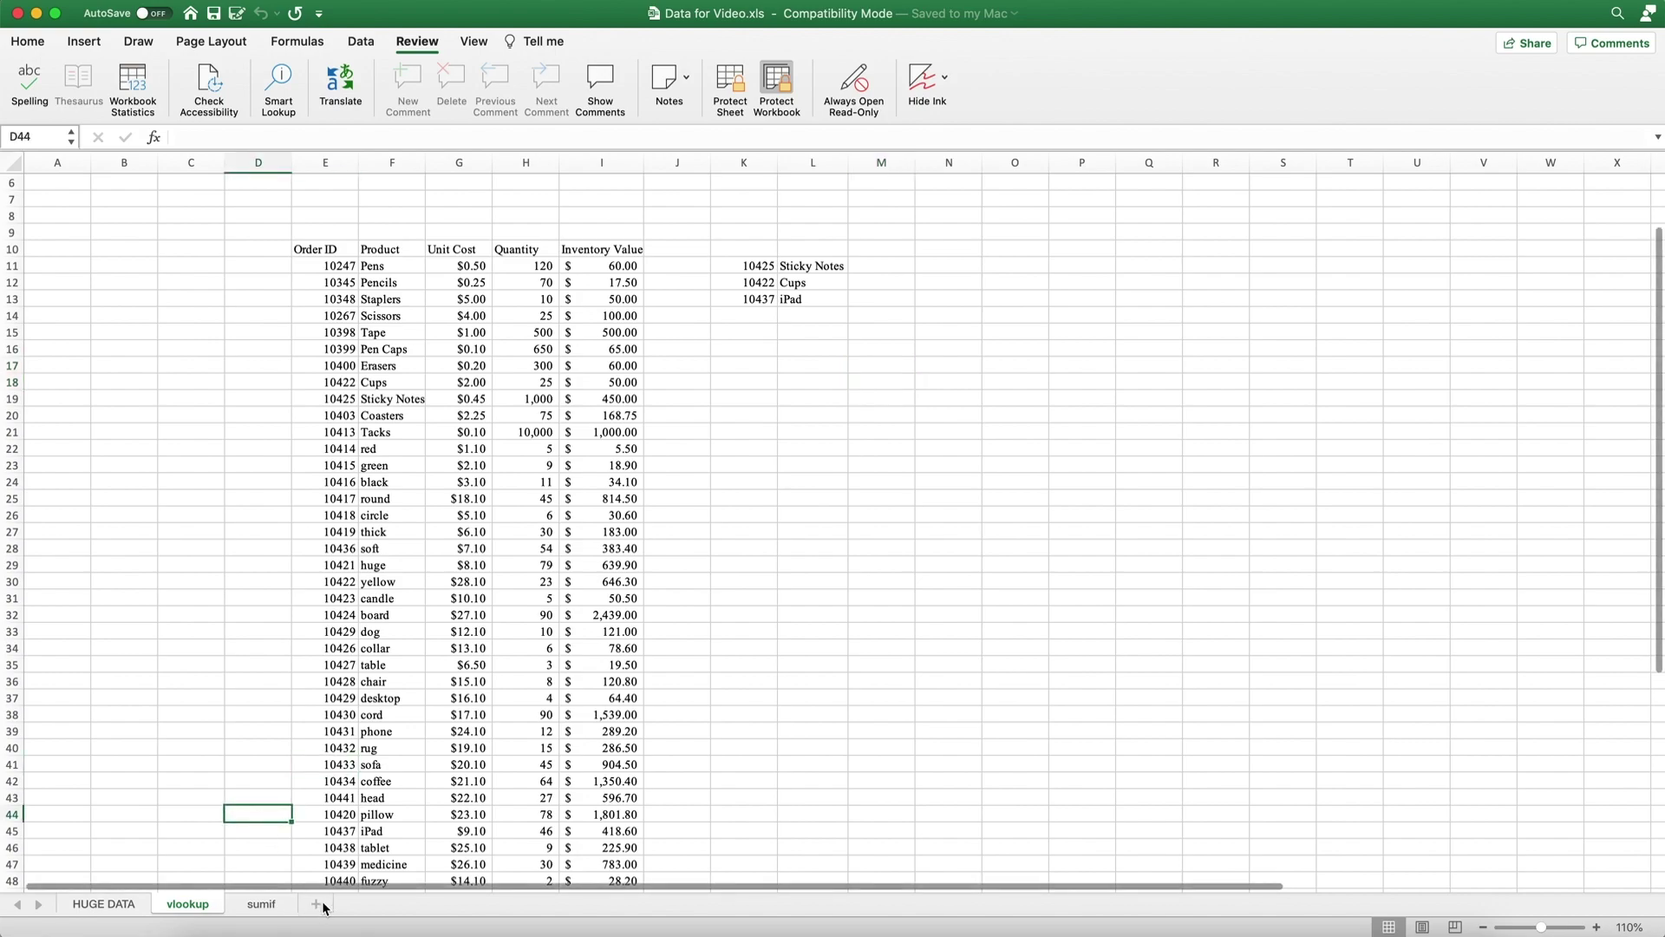
click(261, 907)
right_click(261, 909)
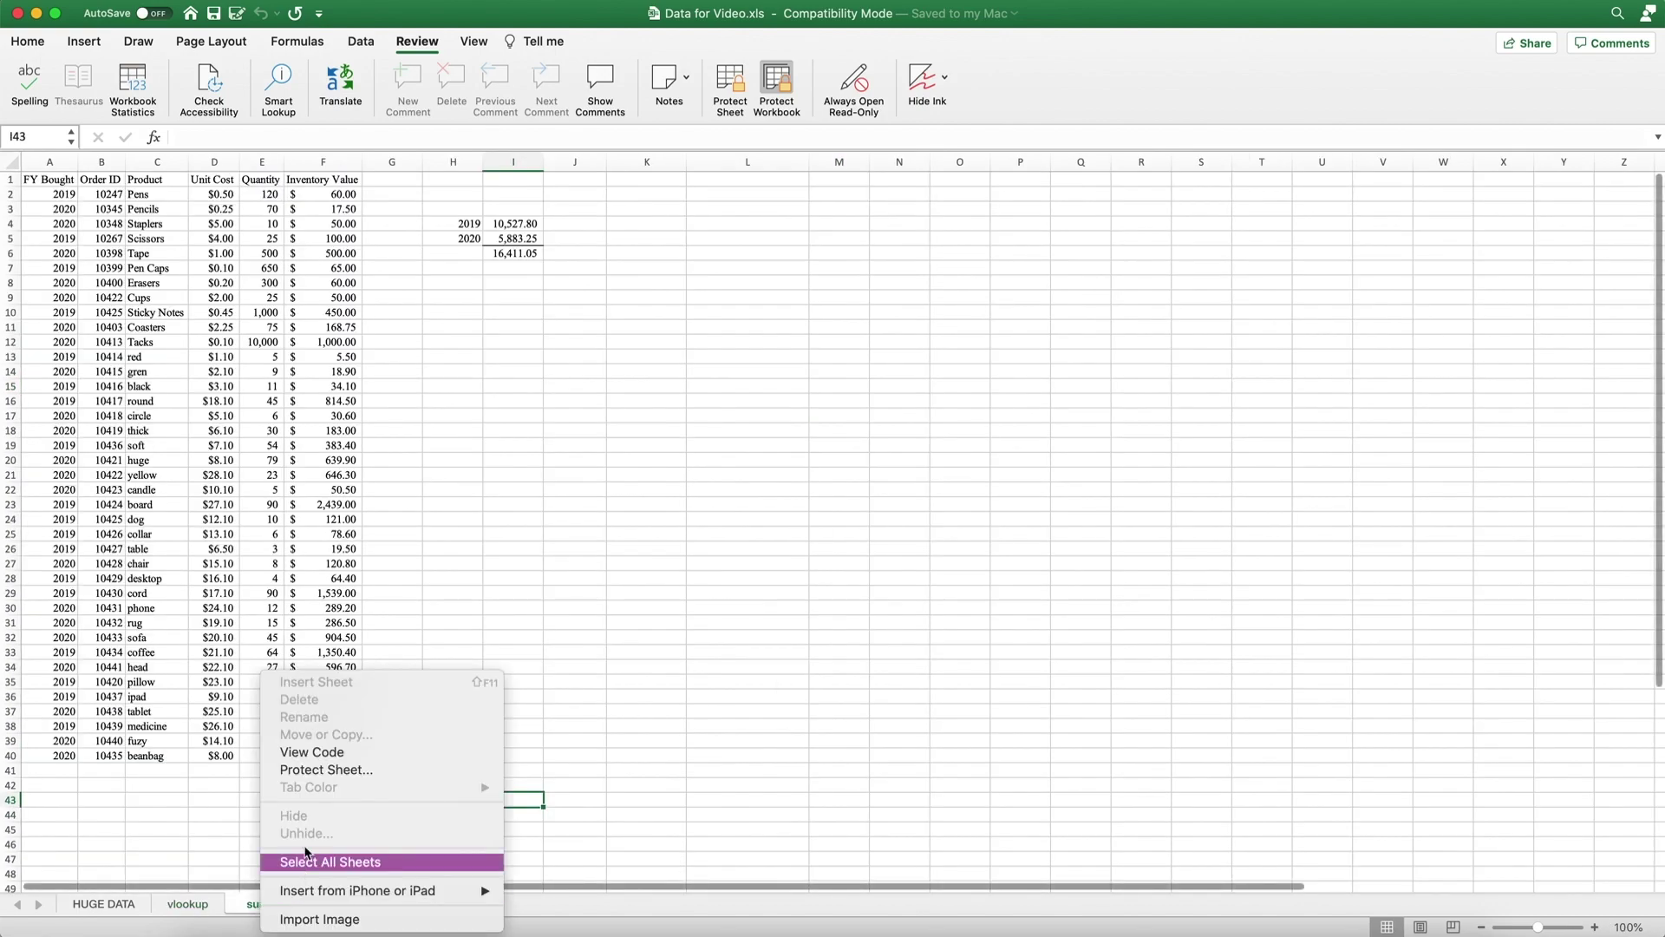
key(Escape)
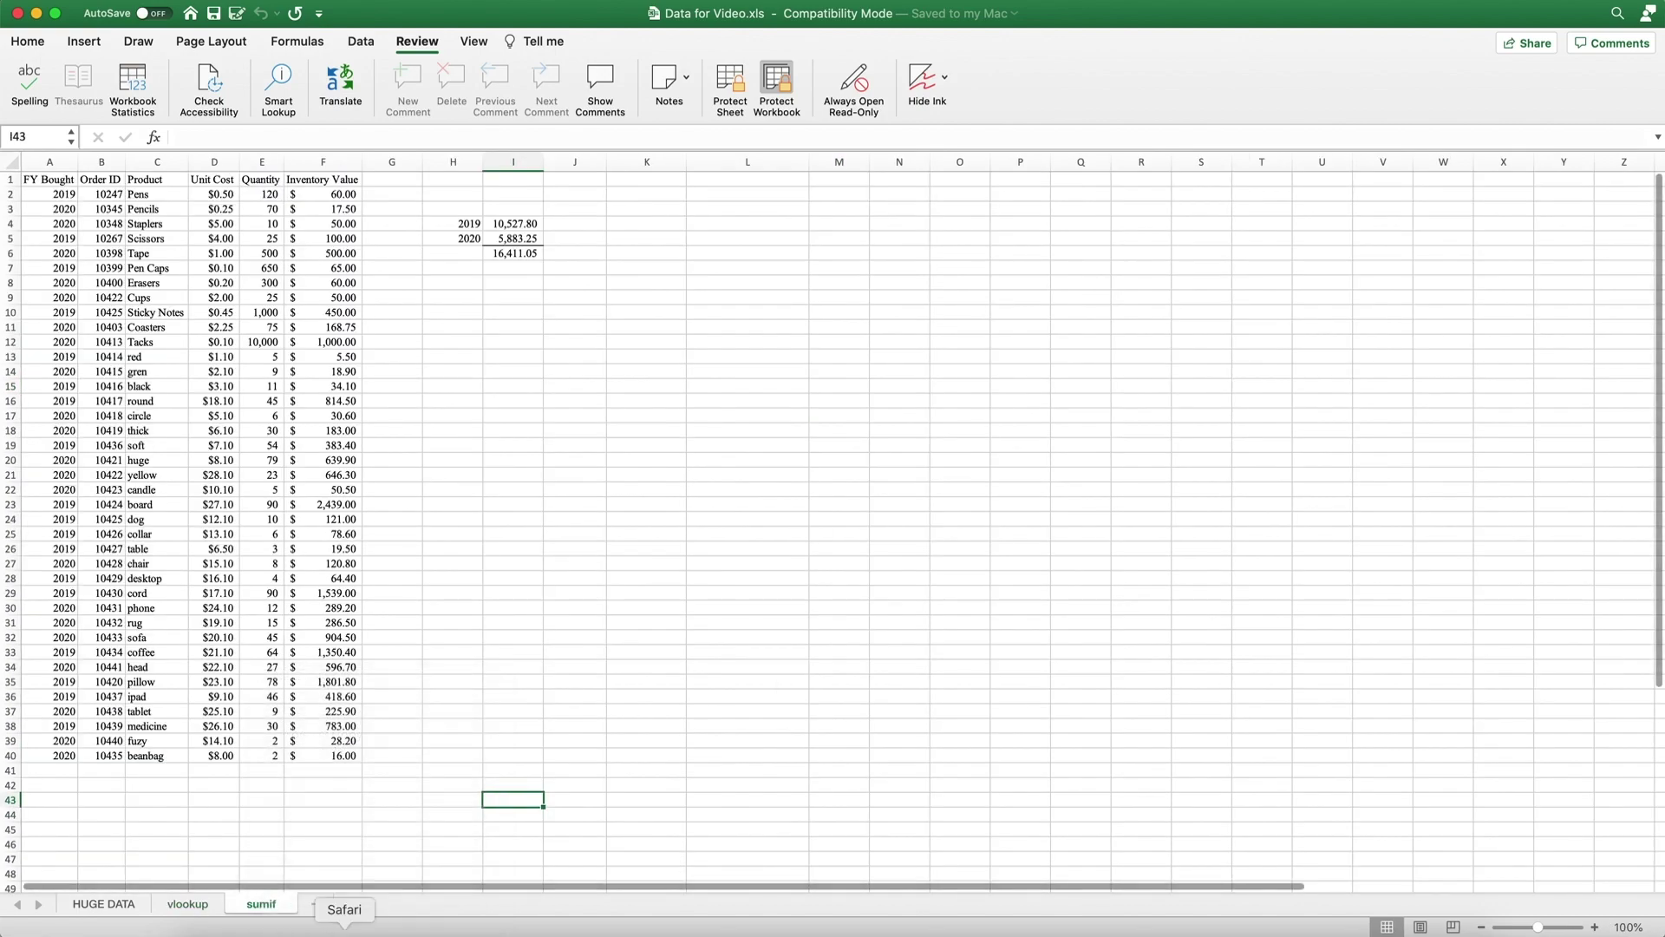
Insert an empty column before Inventory Value on the vlookup sheet.
click(187, 903)
click(583, 157)
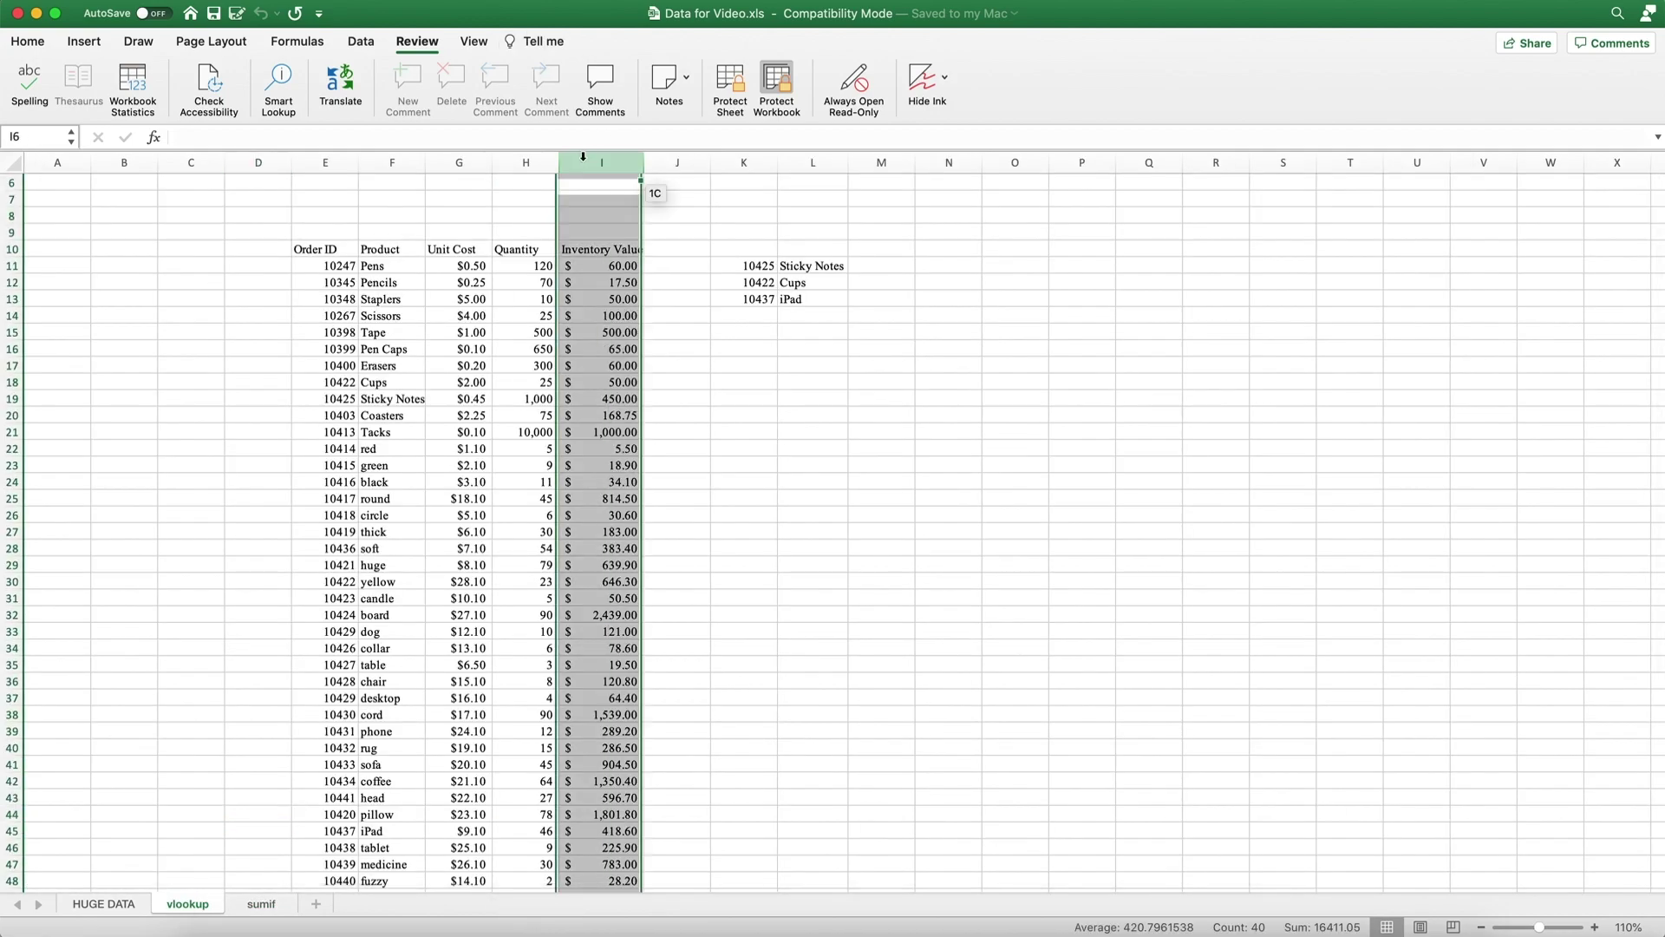
click(84, 41)
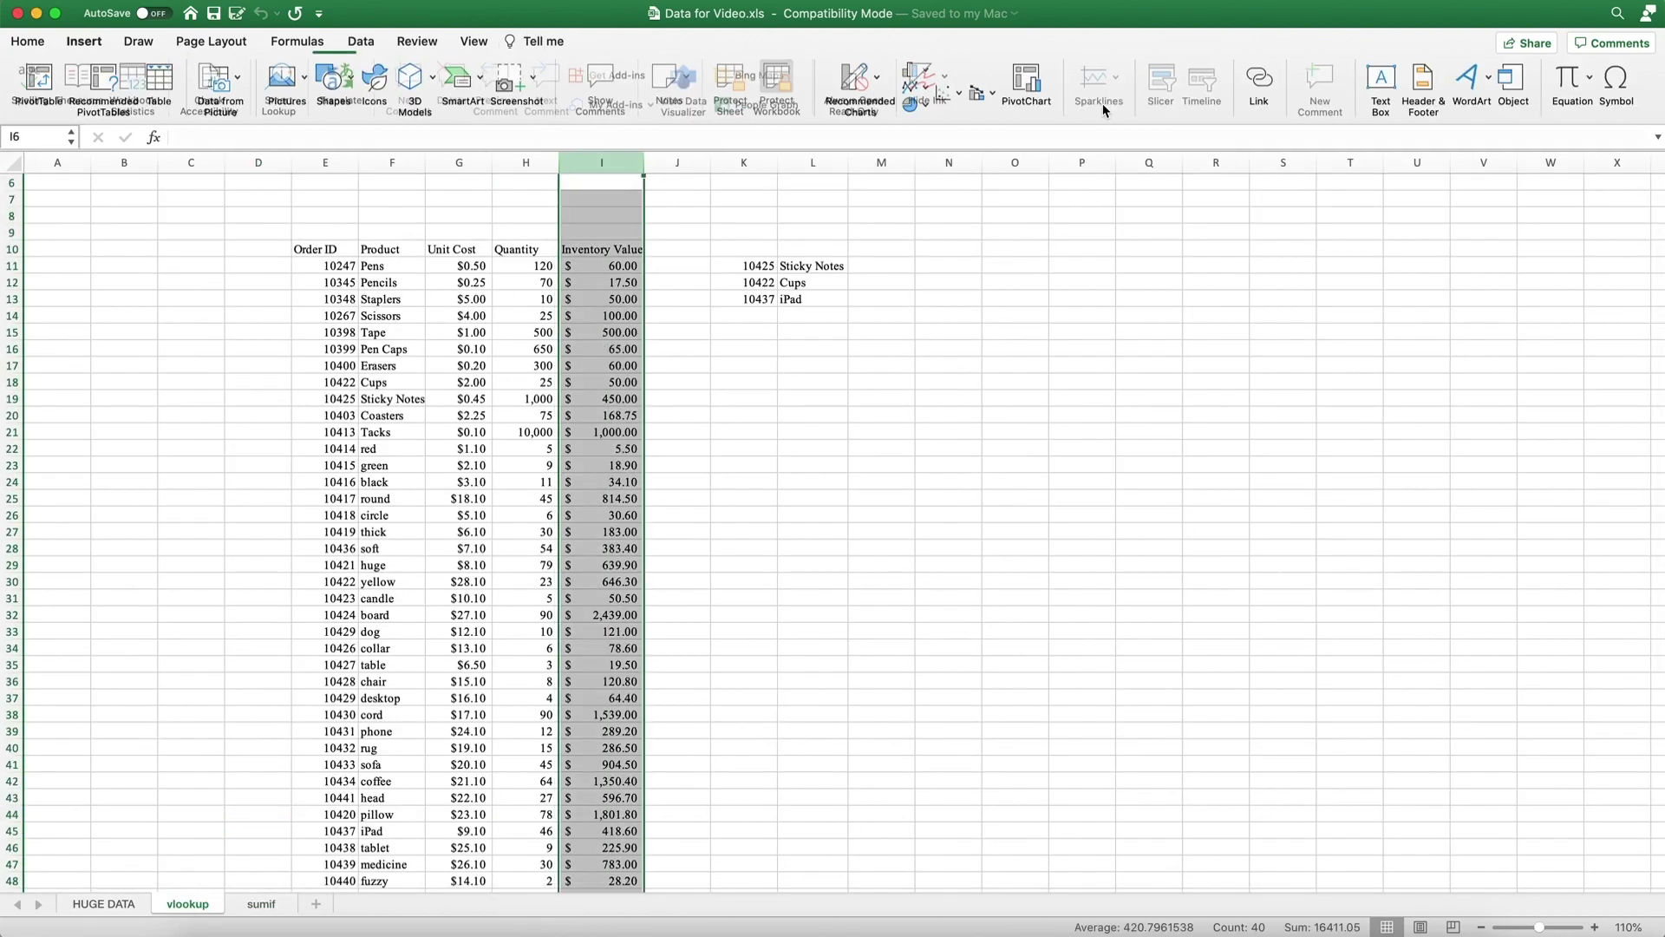
click(28, 42)
click(1245, 82)
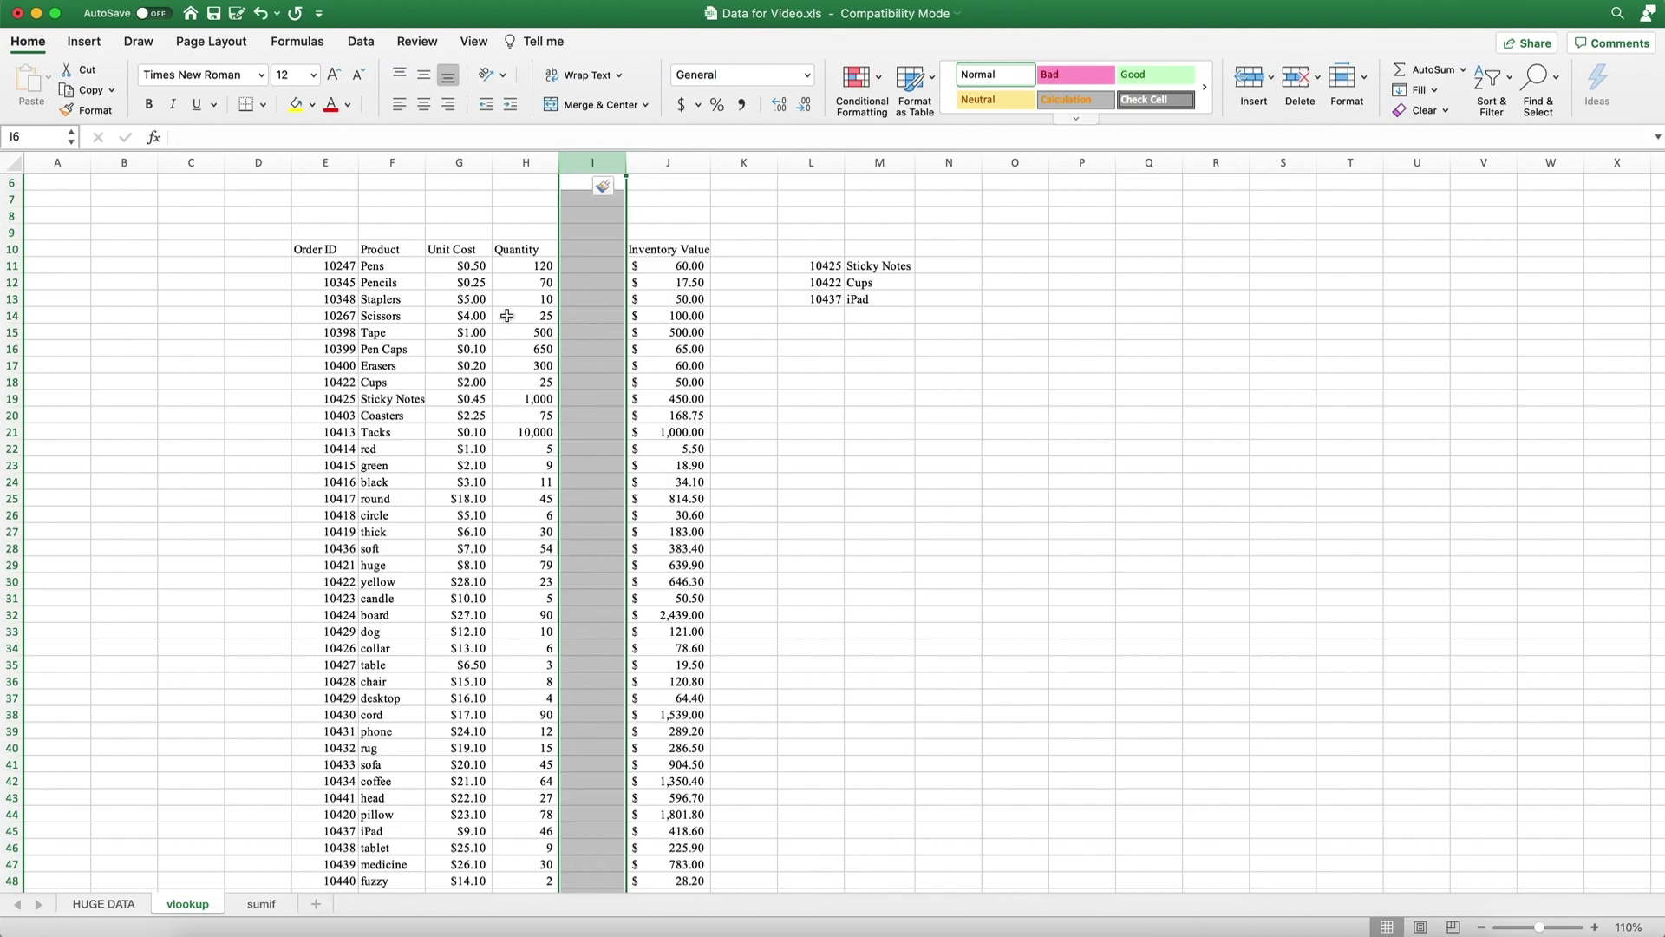
Bold the Unit Cost column G and review the VLOOKUP results.
click(456, 163)
click(149, 104)
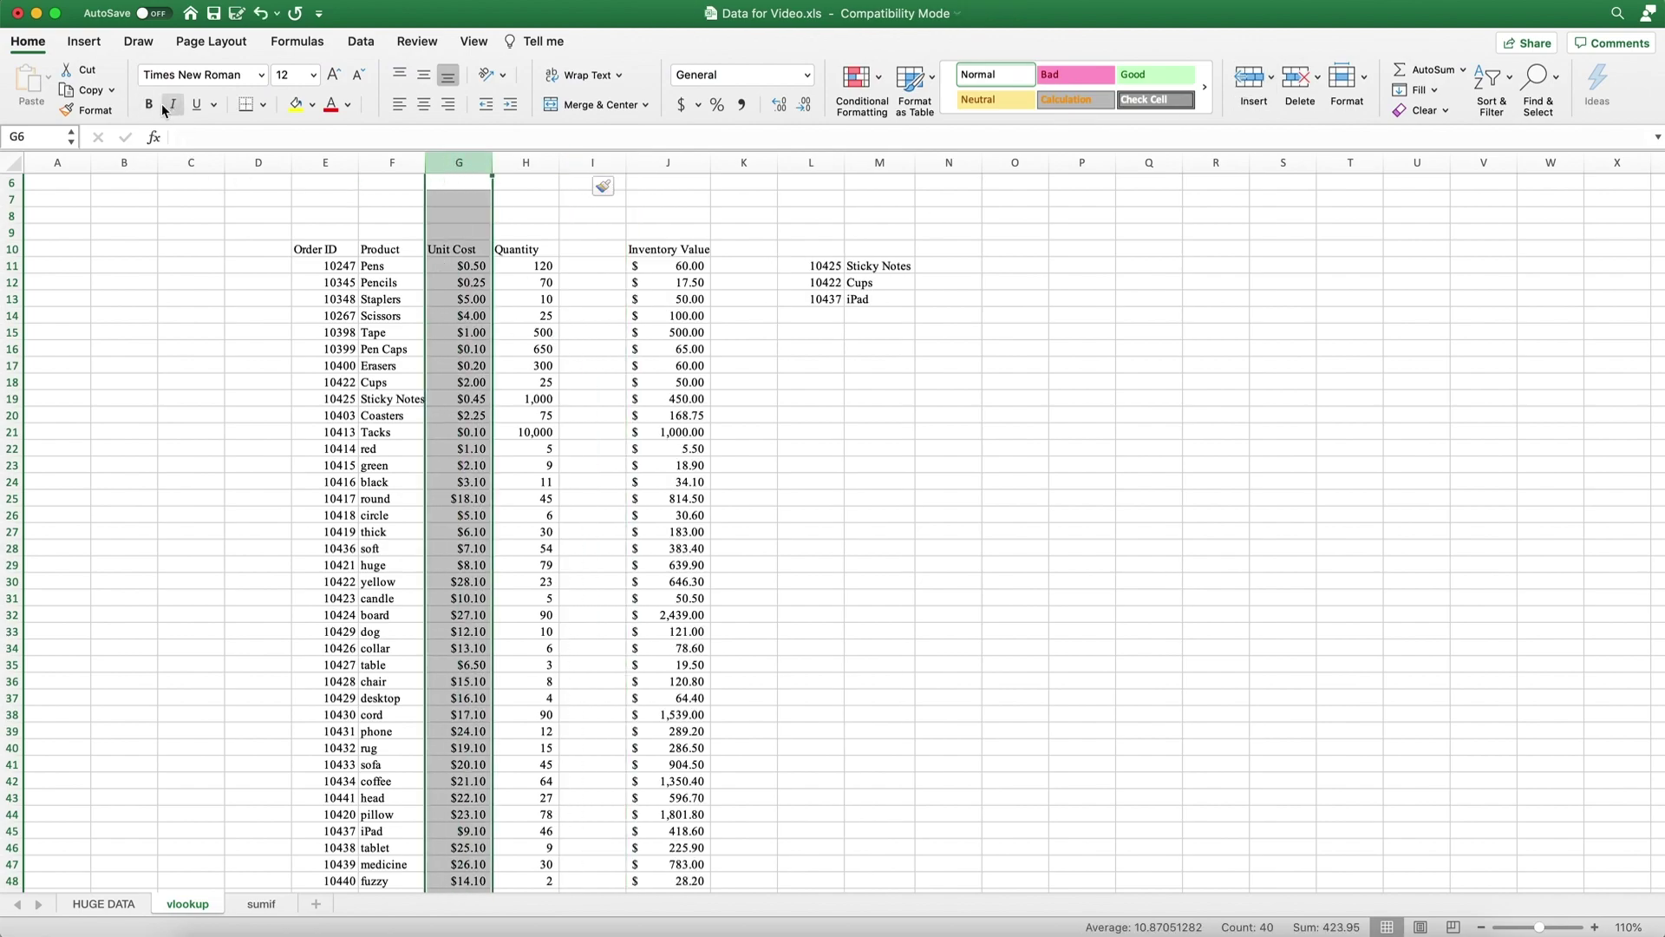
click(525, 414)
click(833, 325)
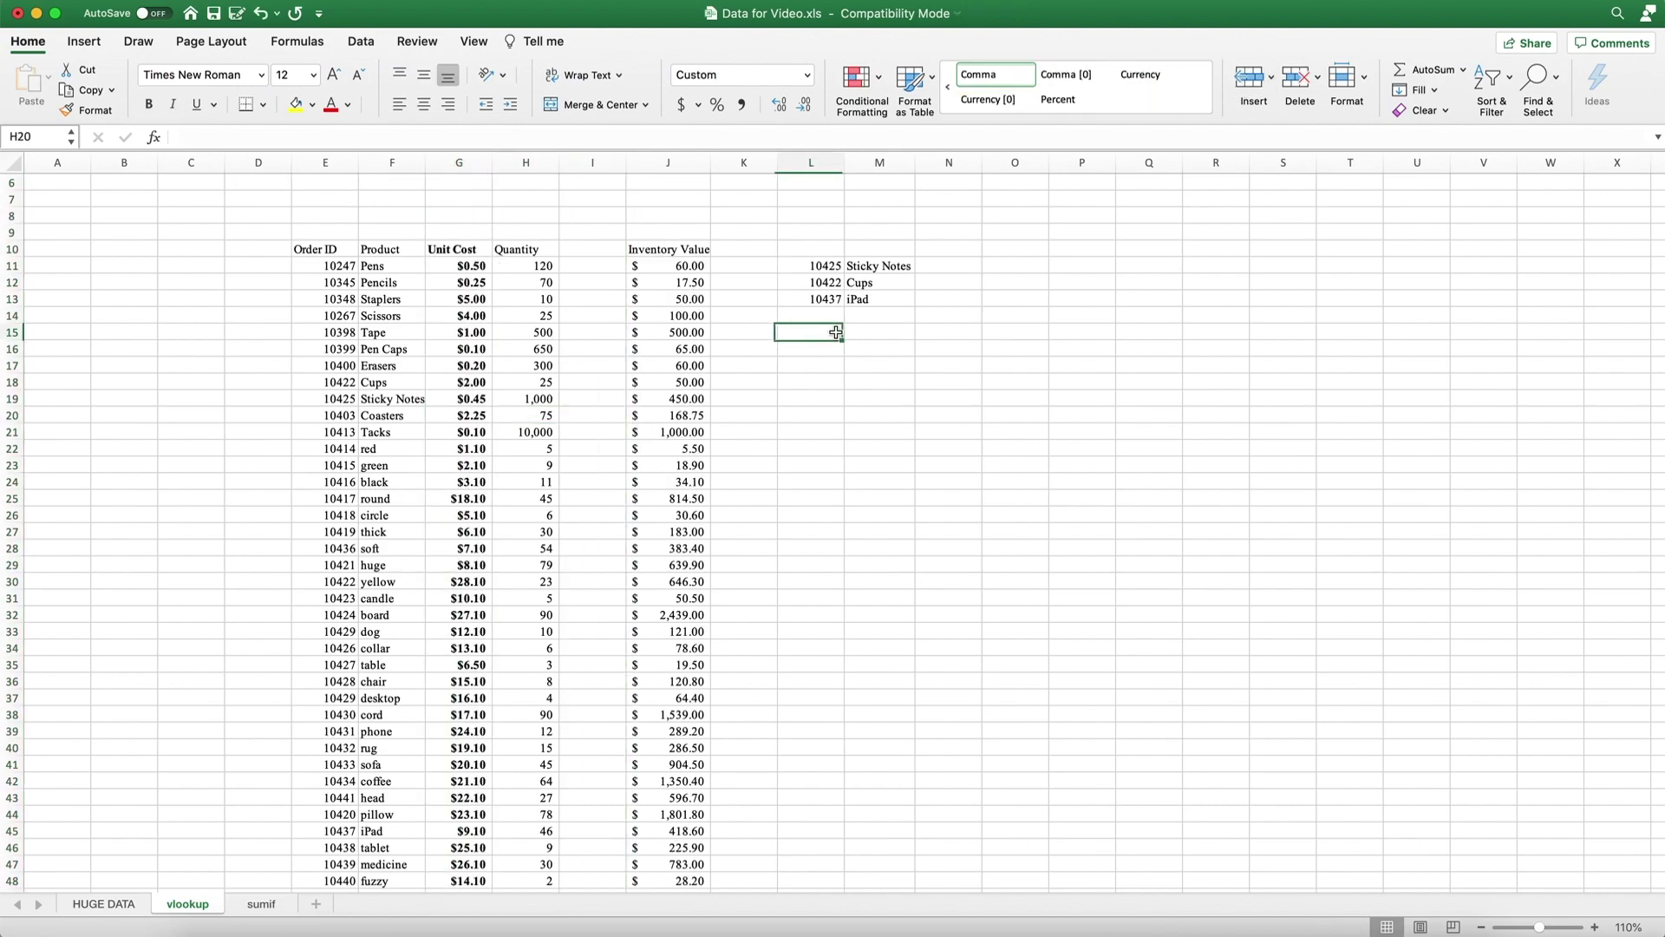
click(878, 265)
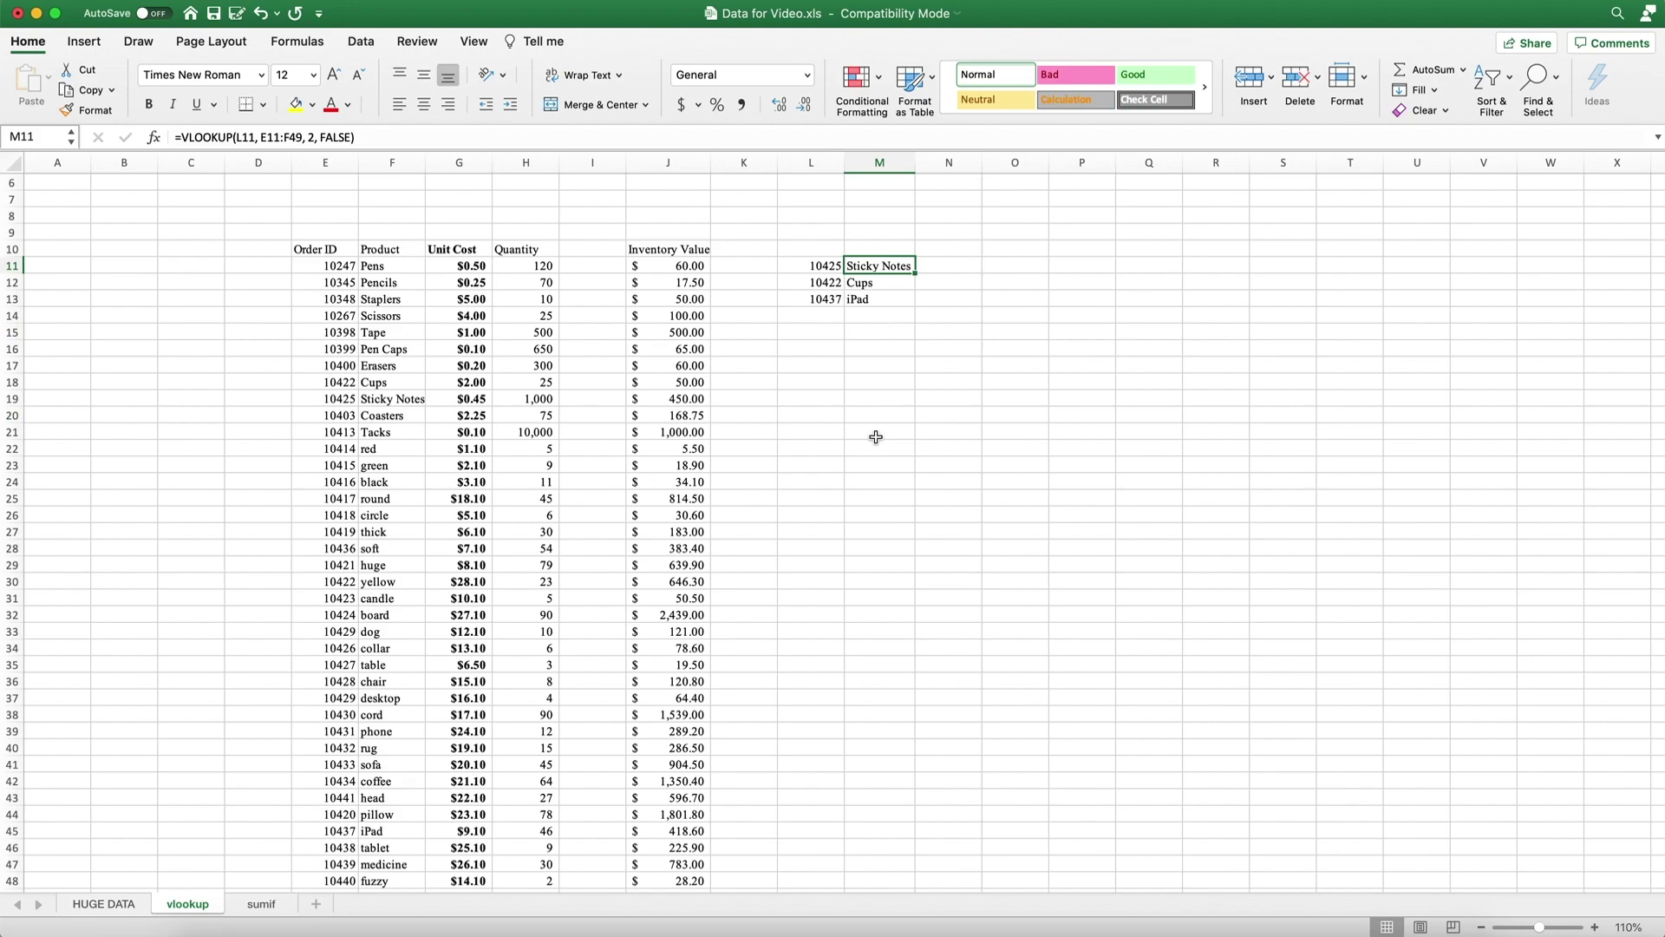
On the sumif sheet, hide column F then undo it, and recheck the sheet tab options.
click(263, 904)
right_click(263, 905)
key(Escape)
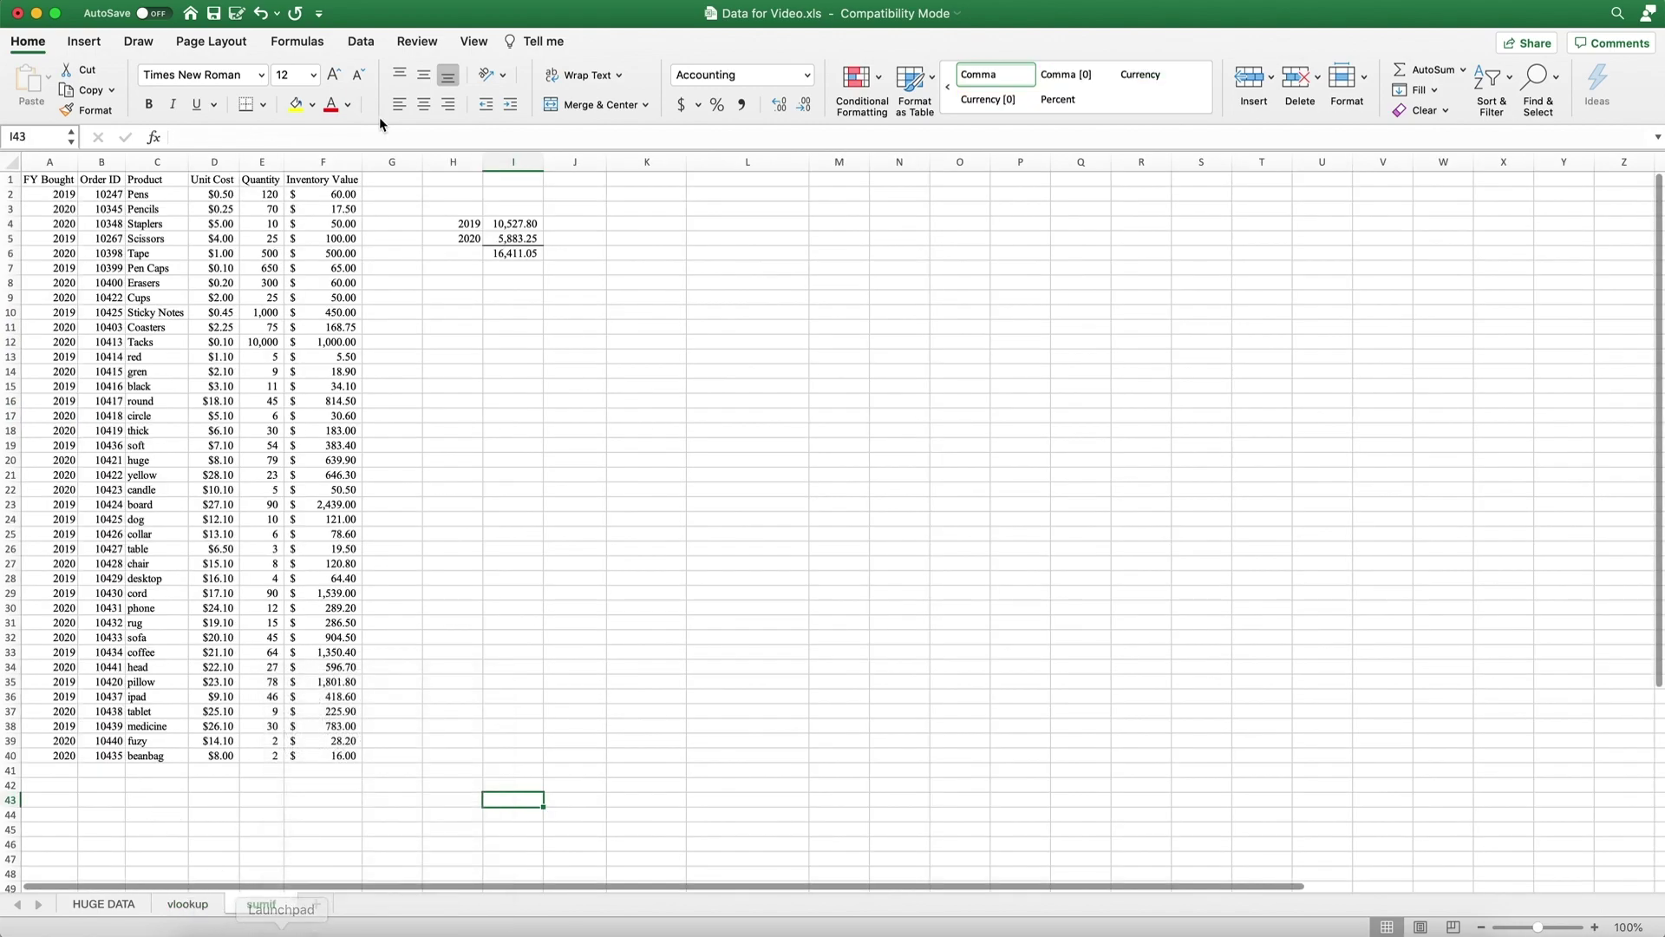
click(323, 162)
right_click(323, 165)
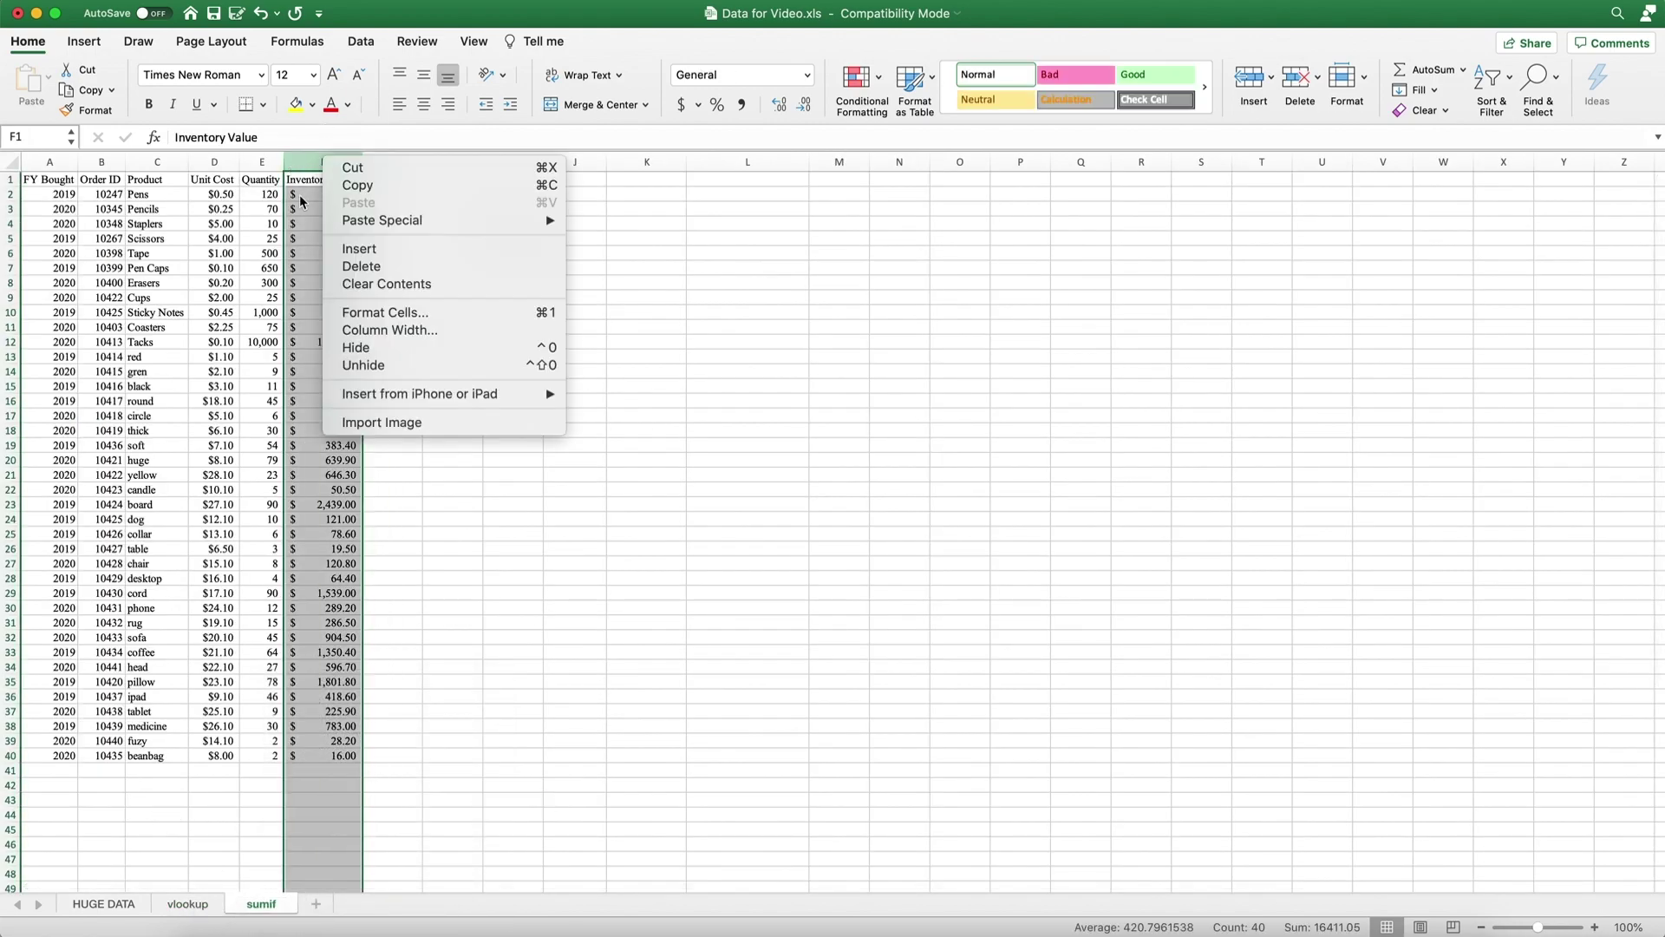
click(371, 347)
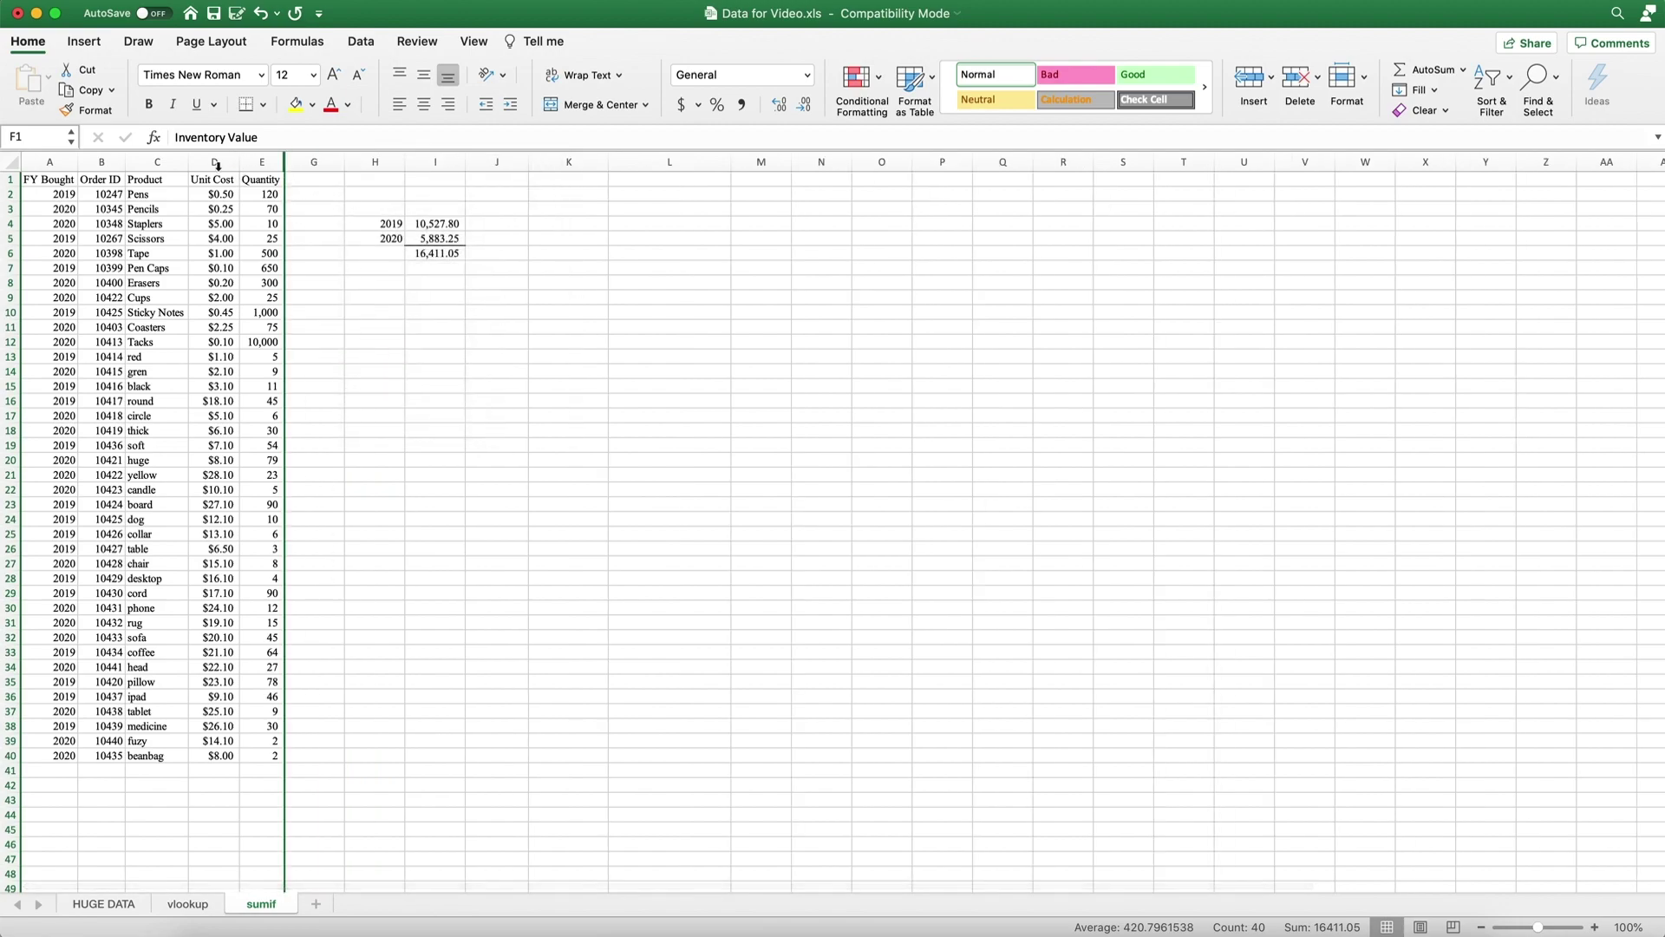
key(super+z)
click(453, 578)
right_click(265, 905)
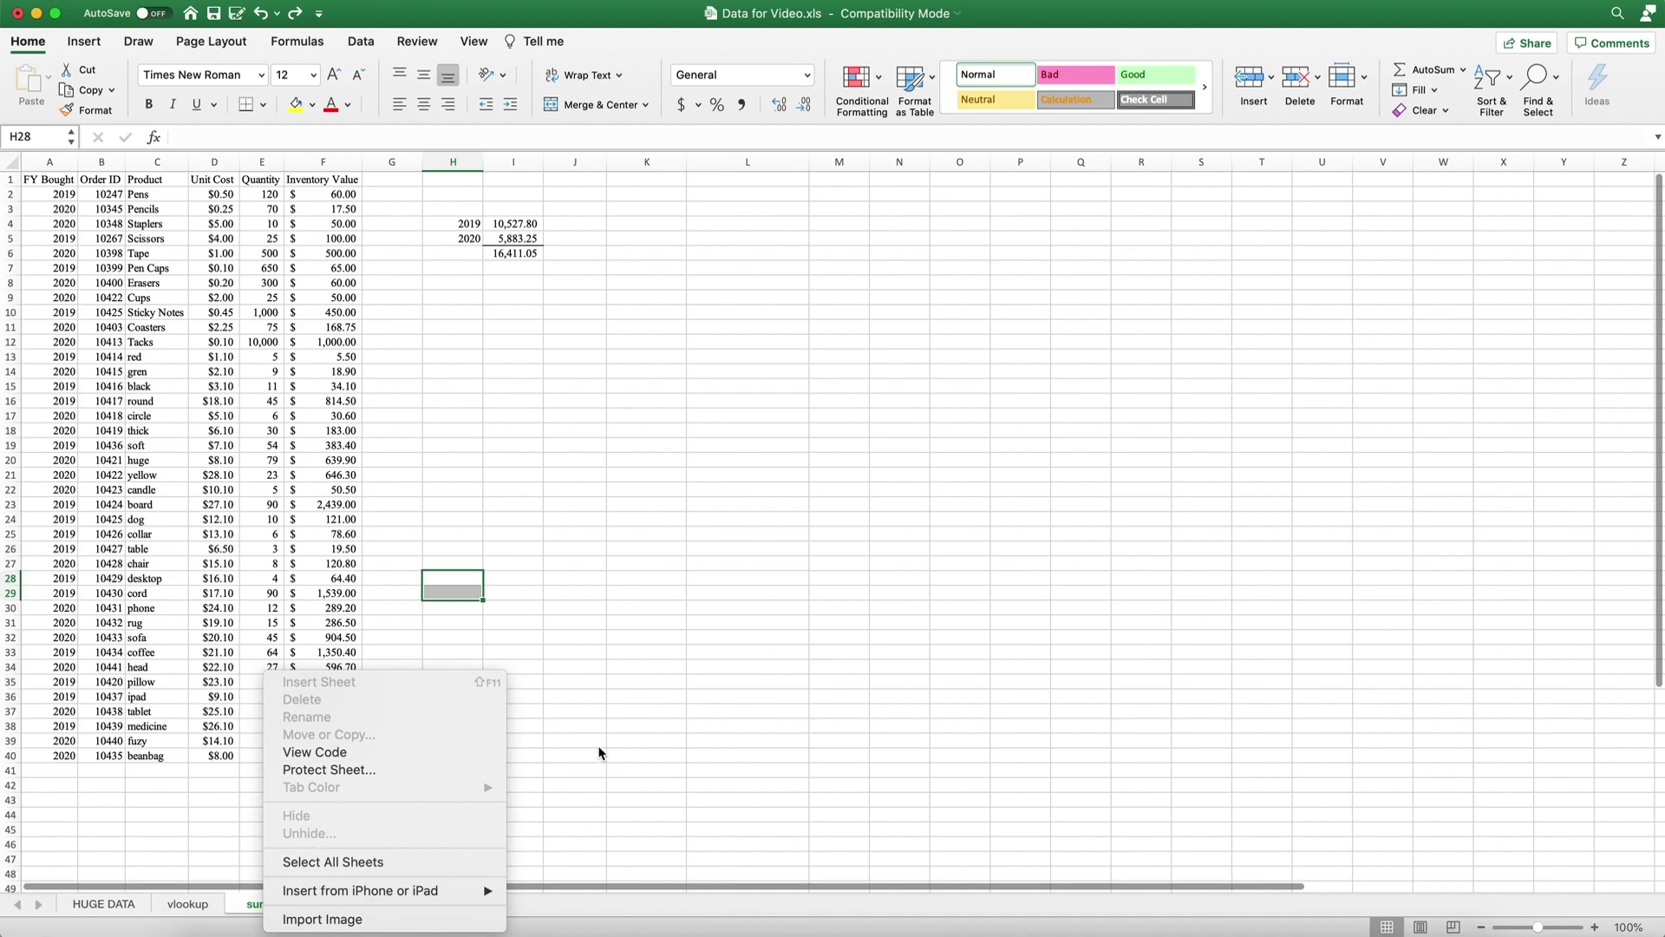
click(602, 618)
Remove the workbook structure protection by entering its password in Protect Workbook.
click(413, 45)
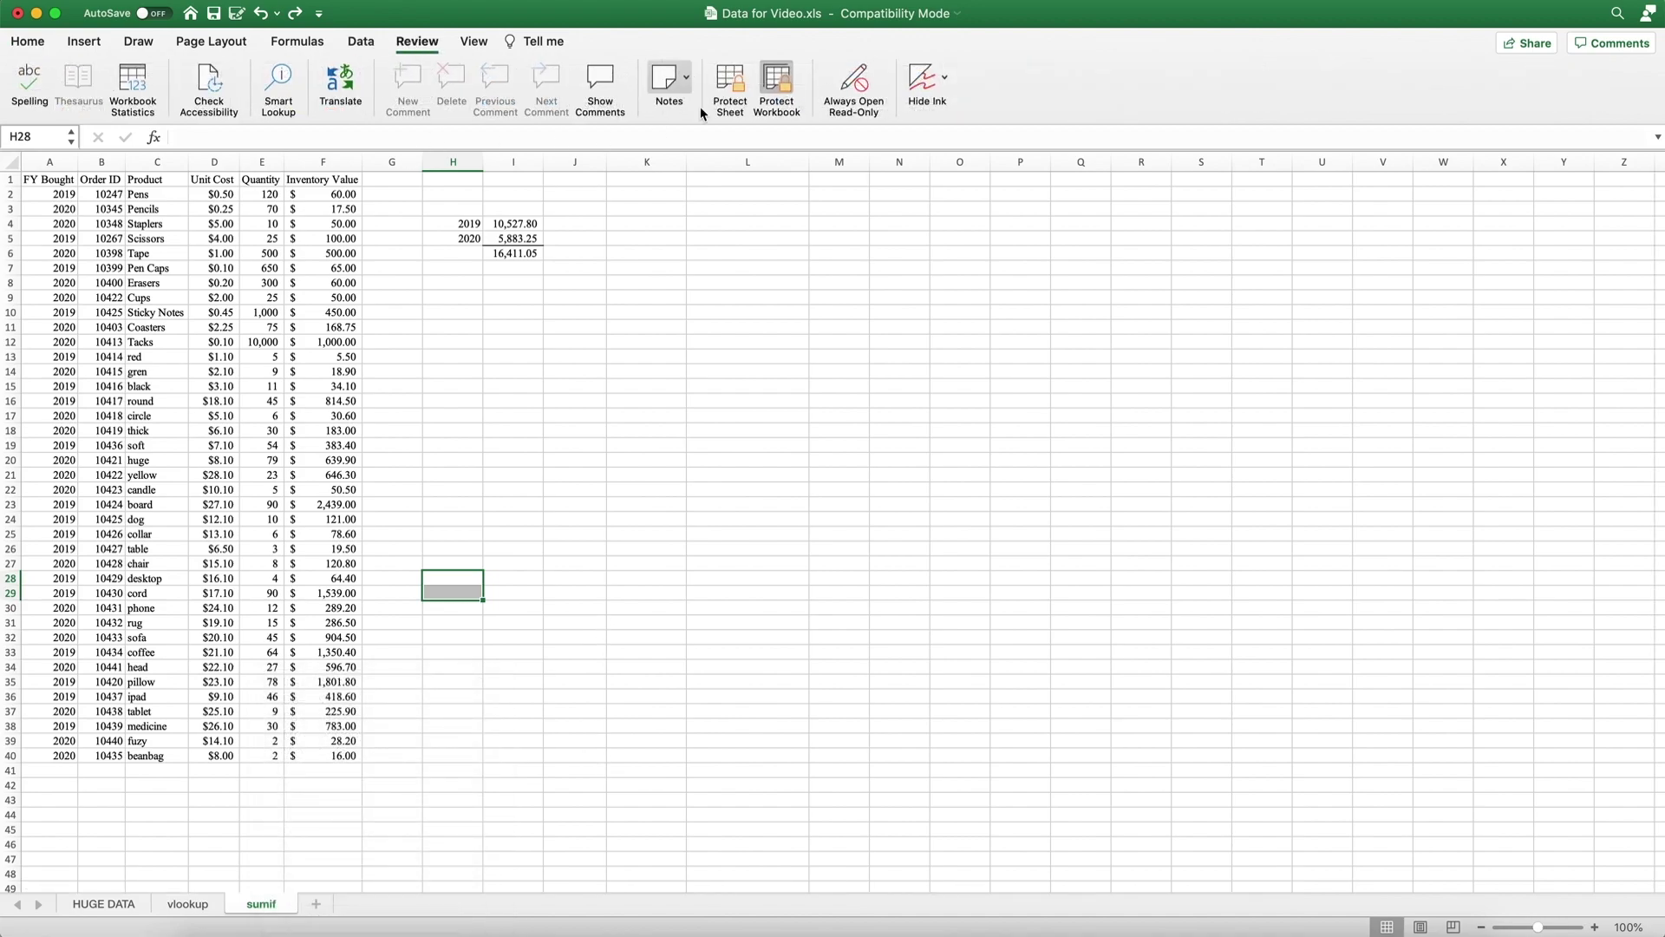
click(777, 86)
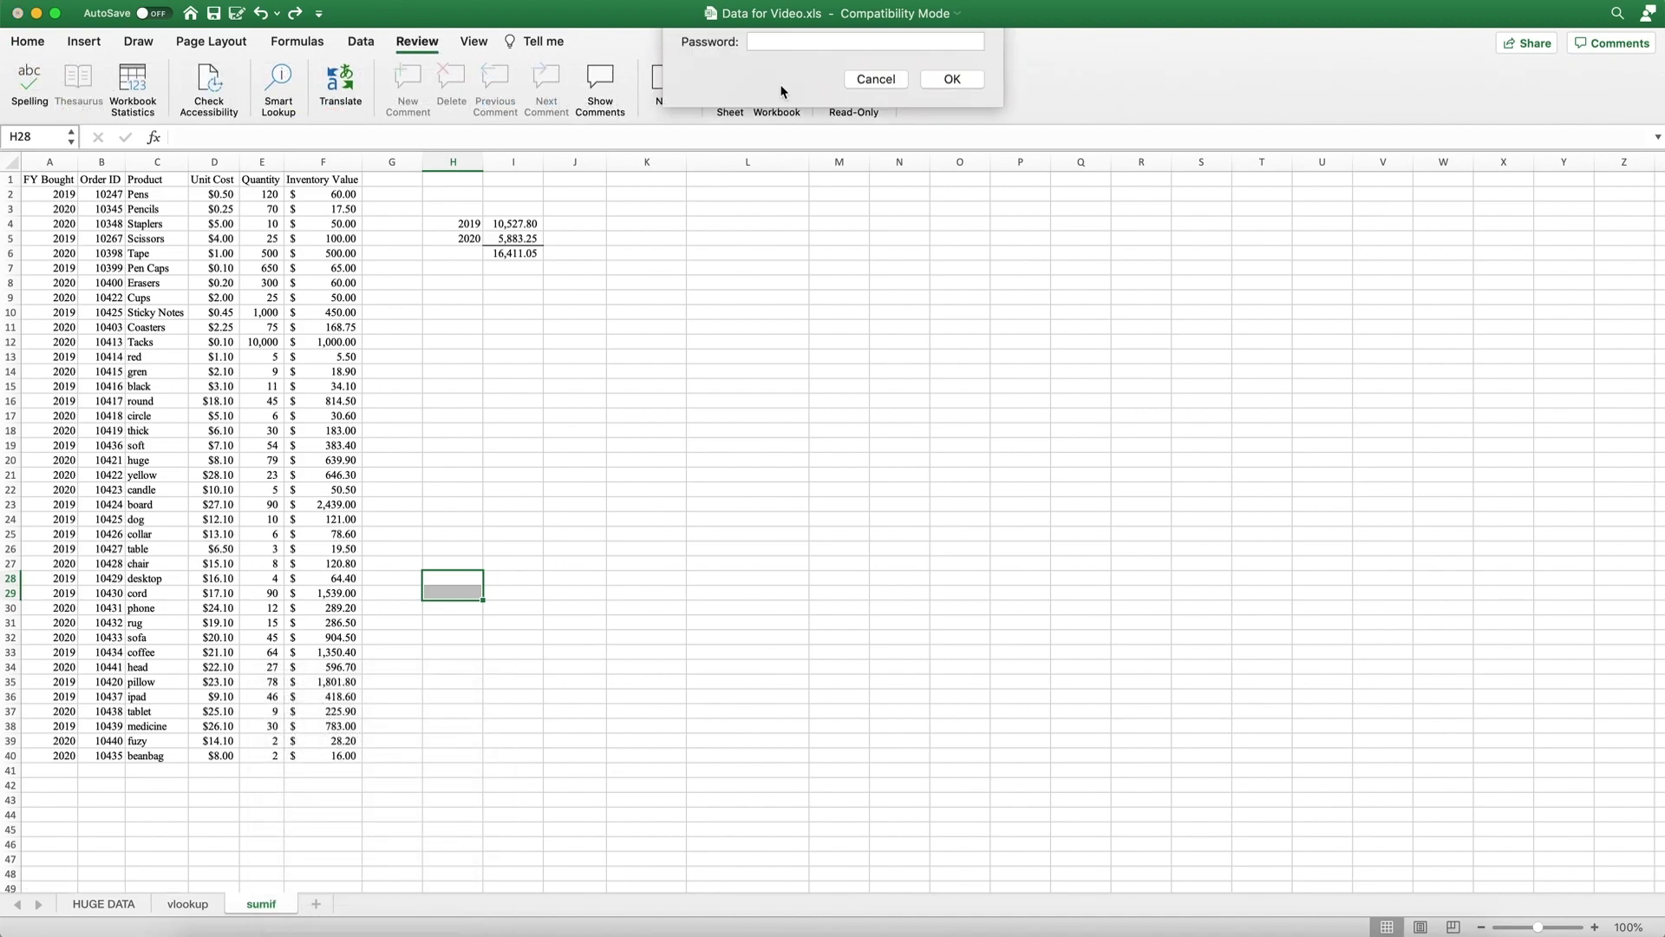
click(954, 96)
click(860, 445)
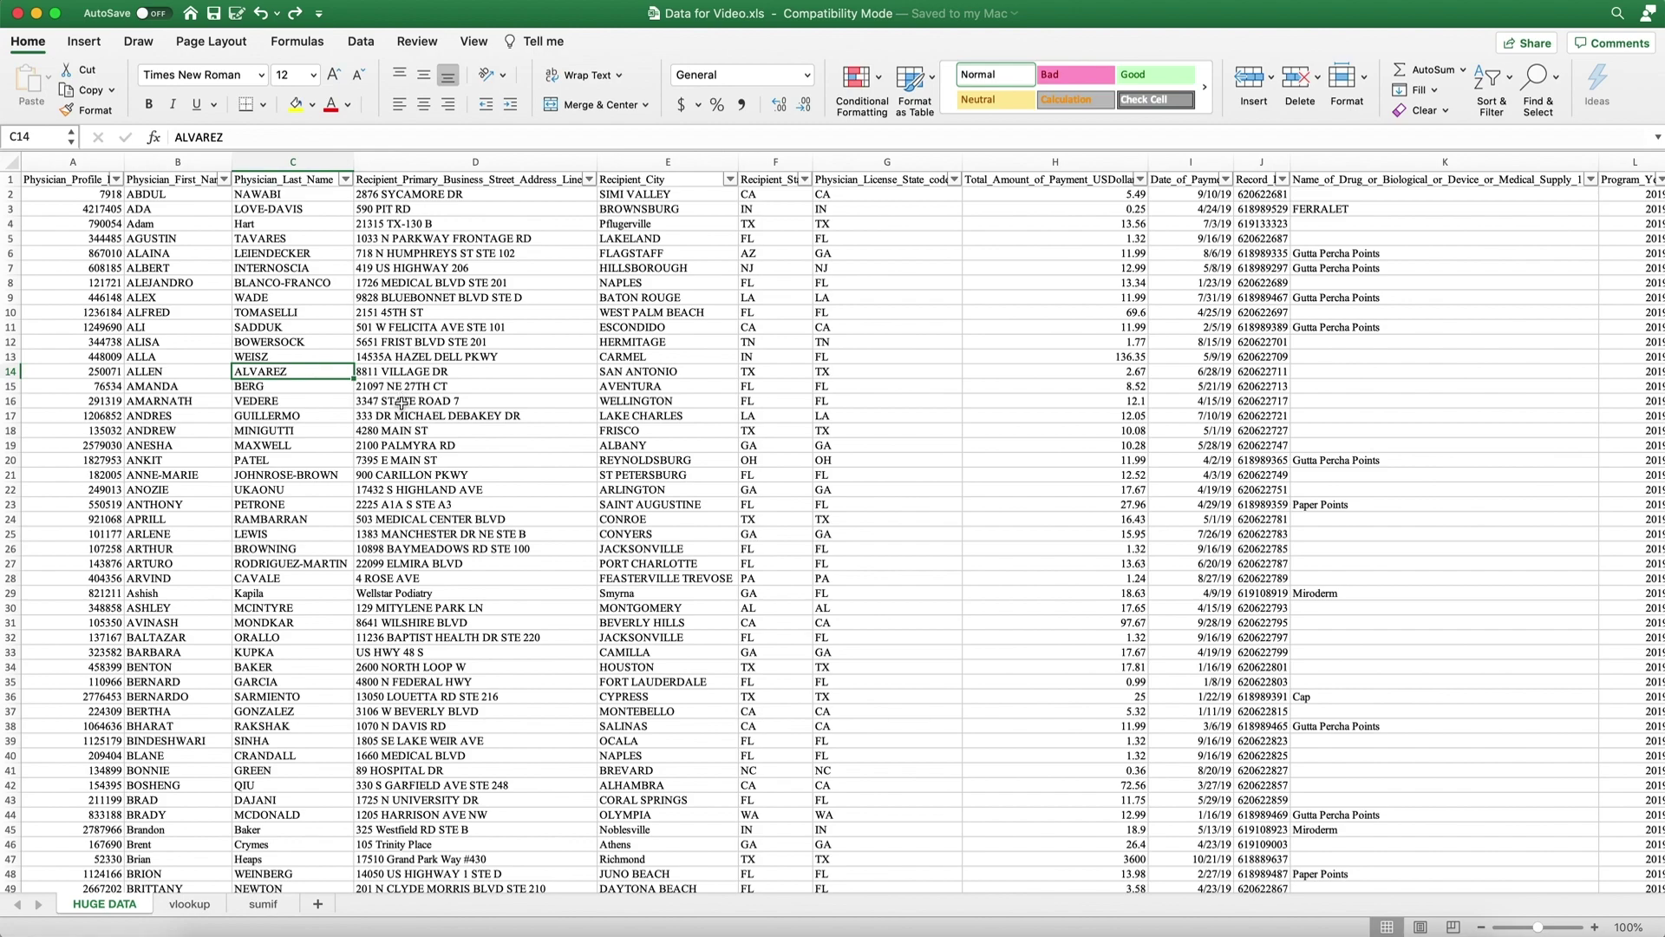
Give the workbook an open password and a modify password, re-entering each to confirm.
click(115, 4)
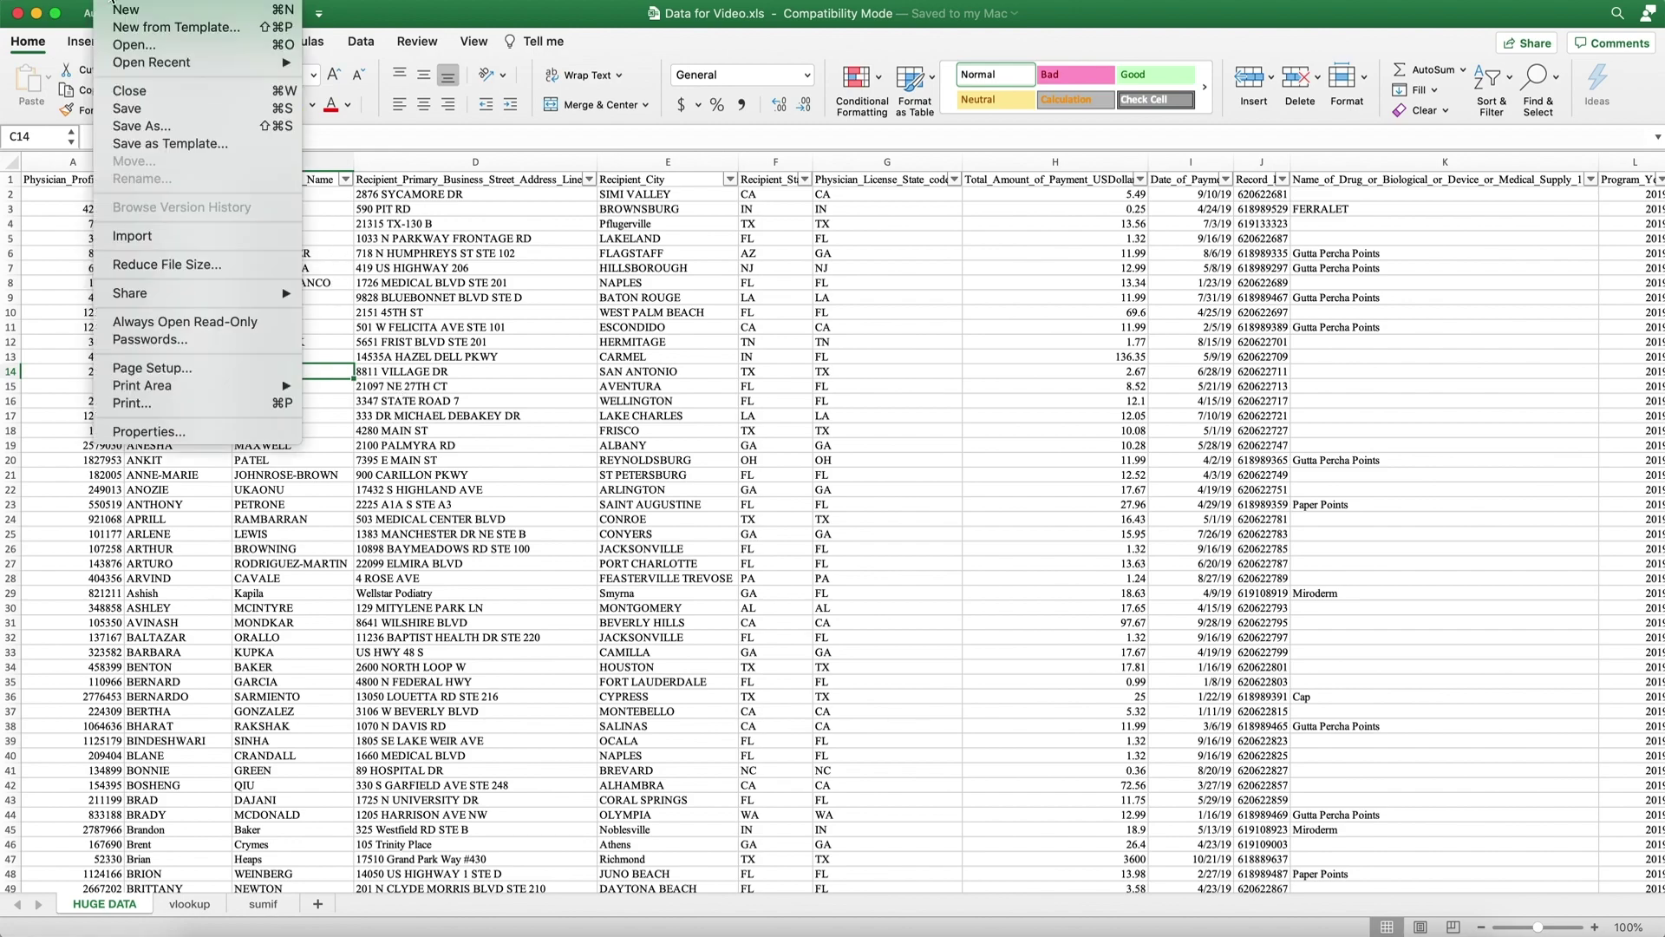
click(165, 340)
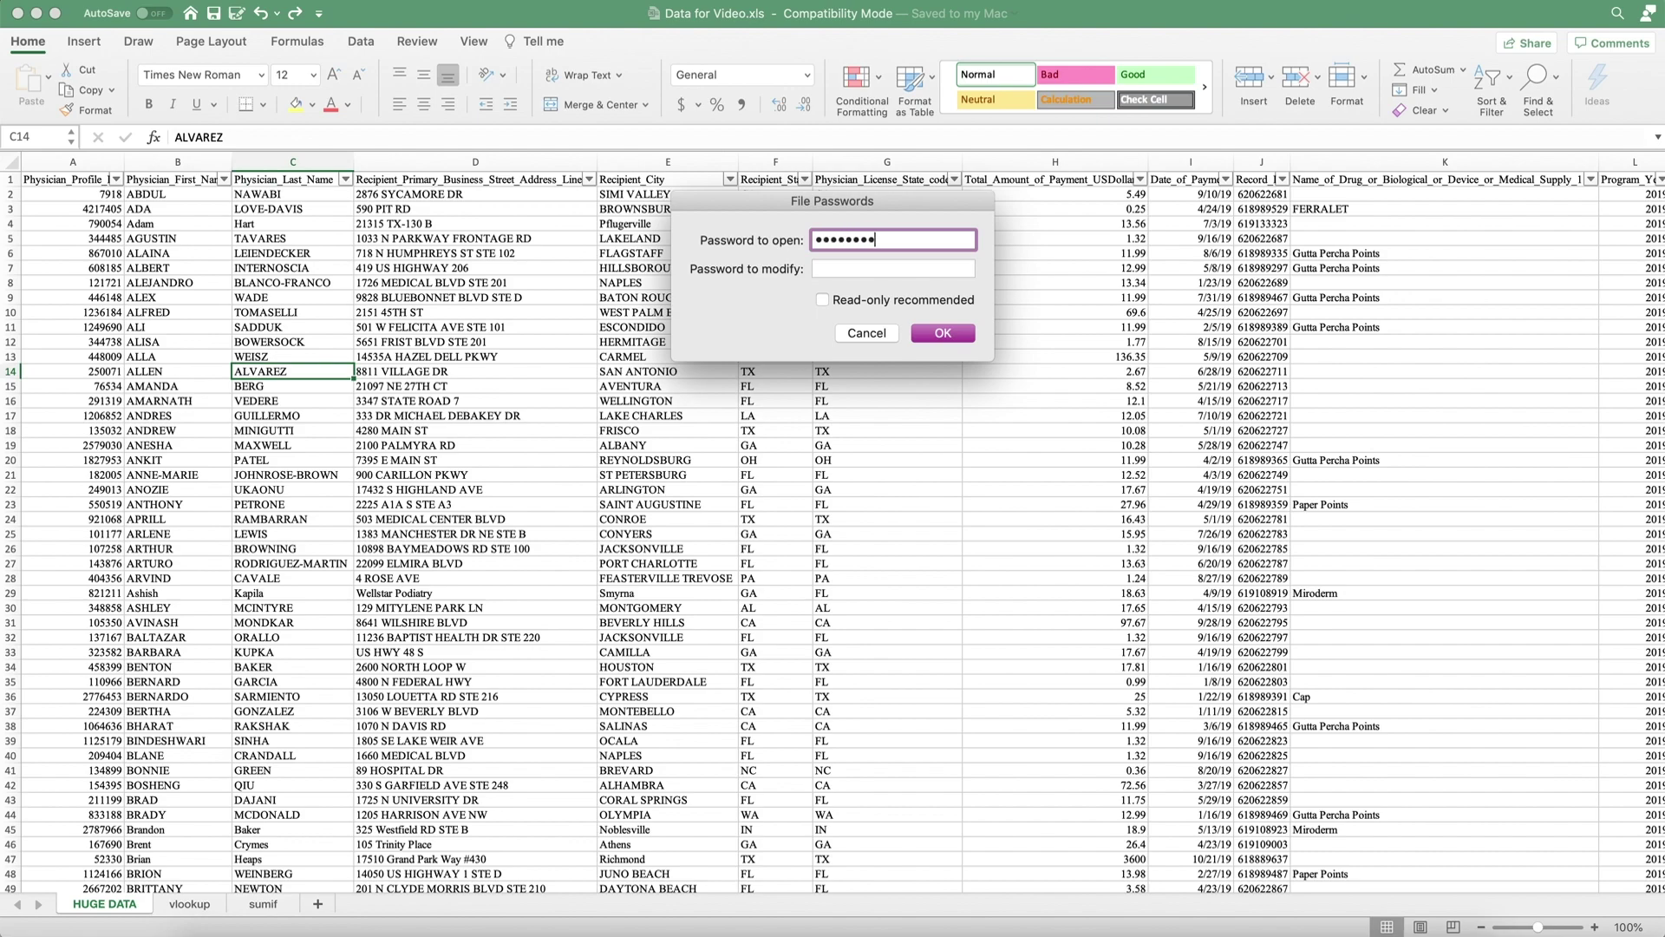
key(Tab)
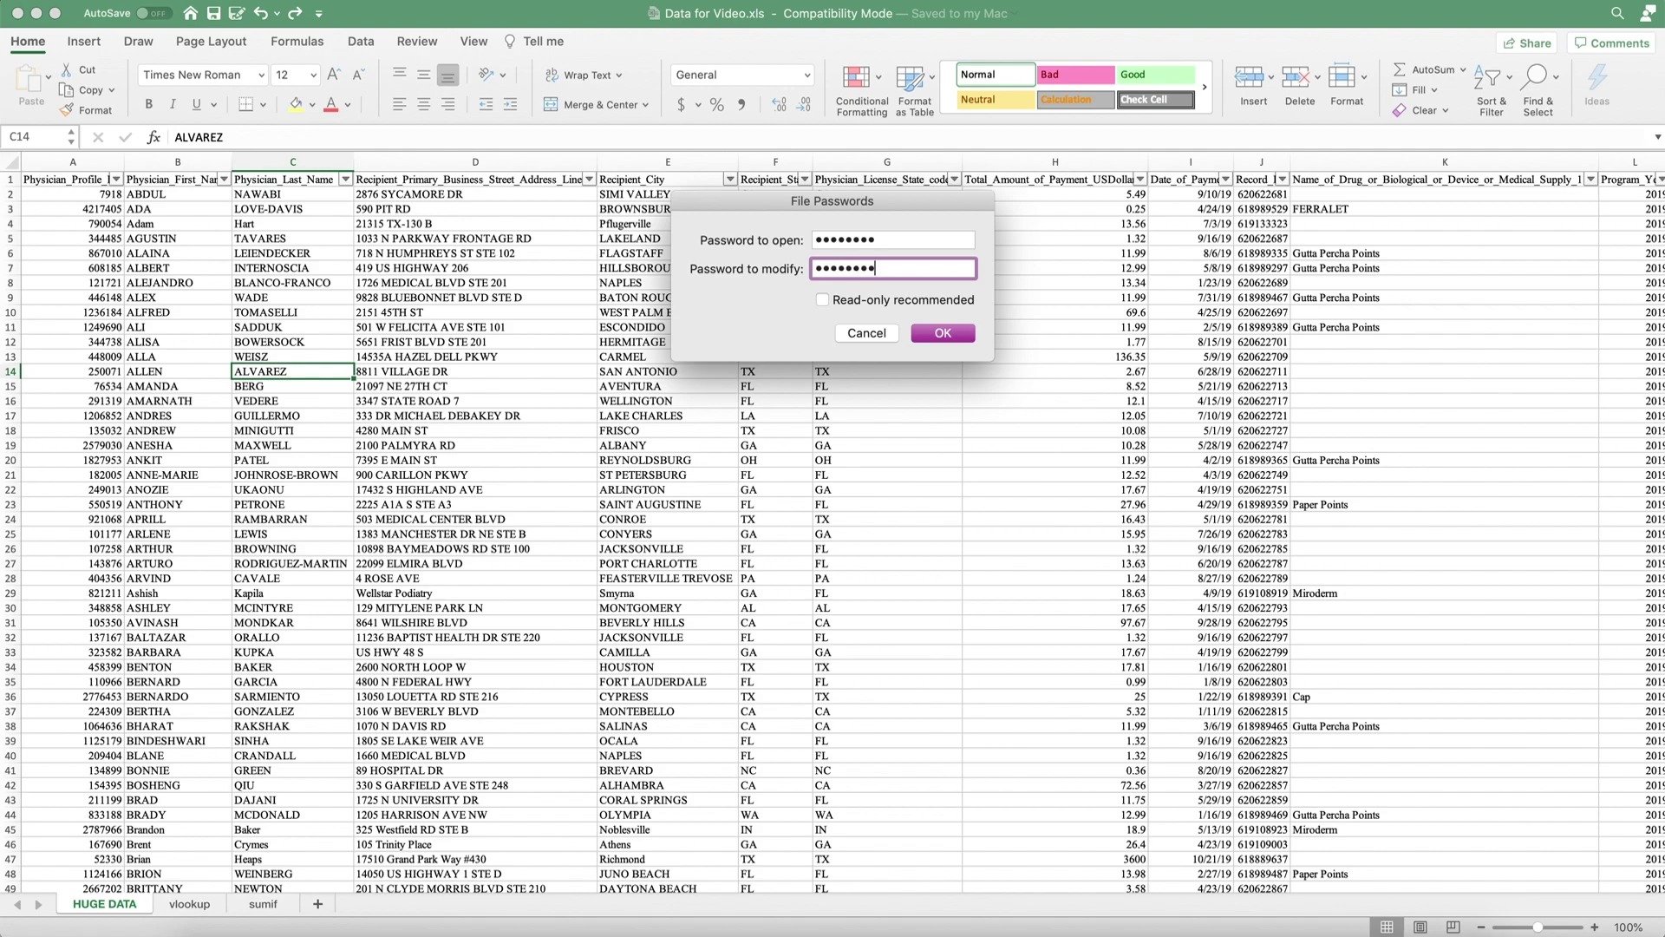
key(Return)
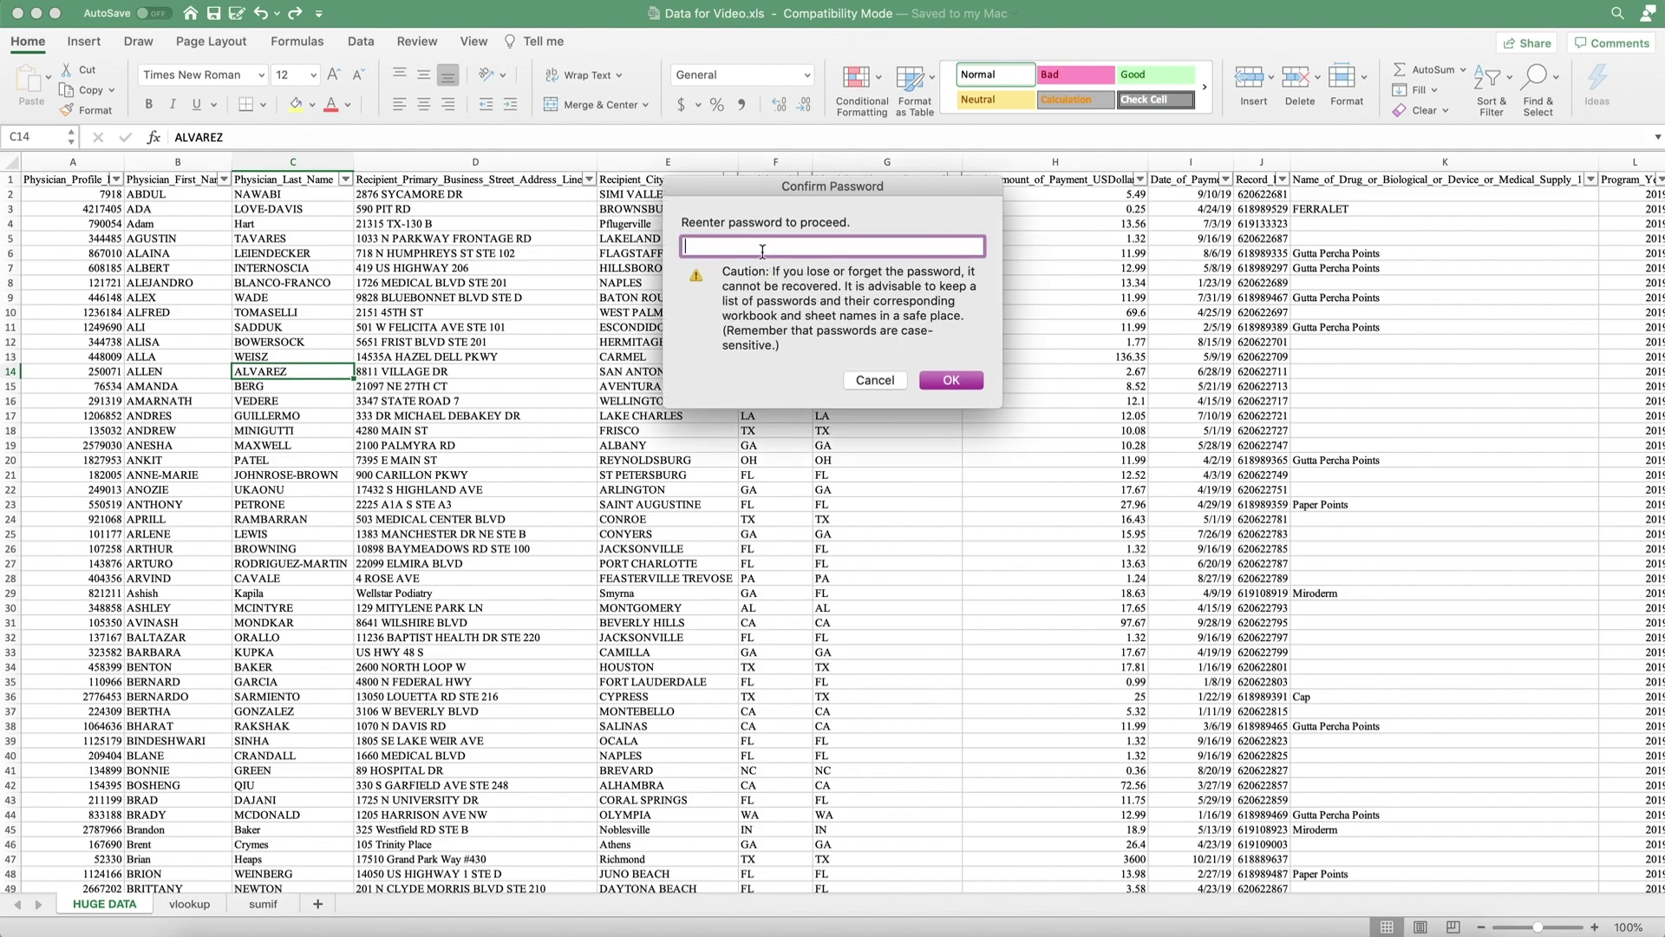
text(p)
click(952, 379)
Confirm the re-entered modify password, then close the workbook to test the passwords.
click(951, 375)
click(746, 380)
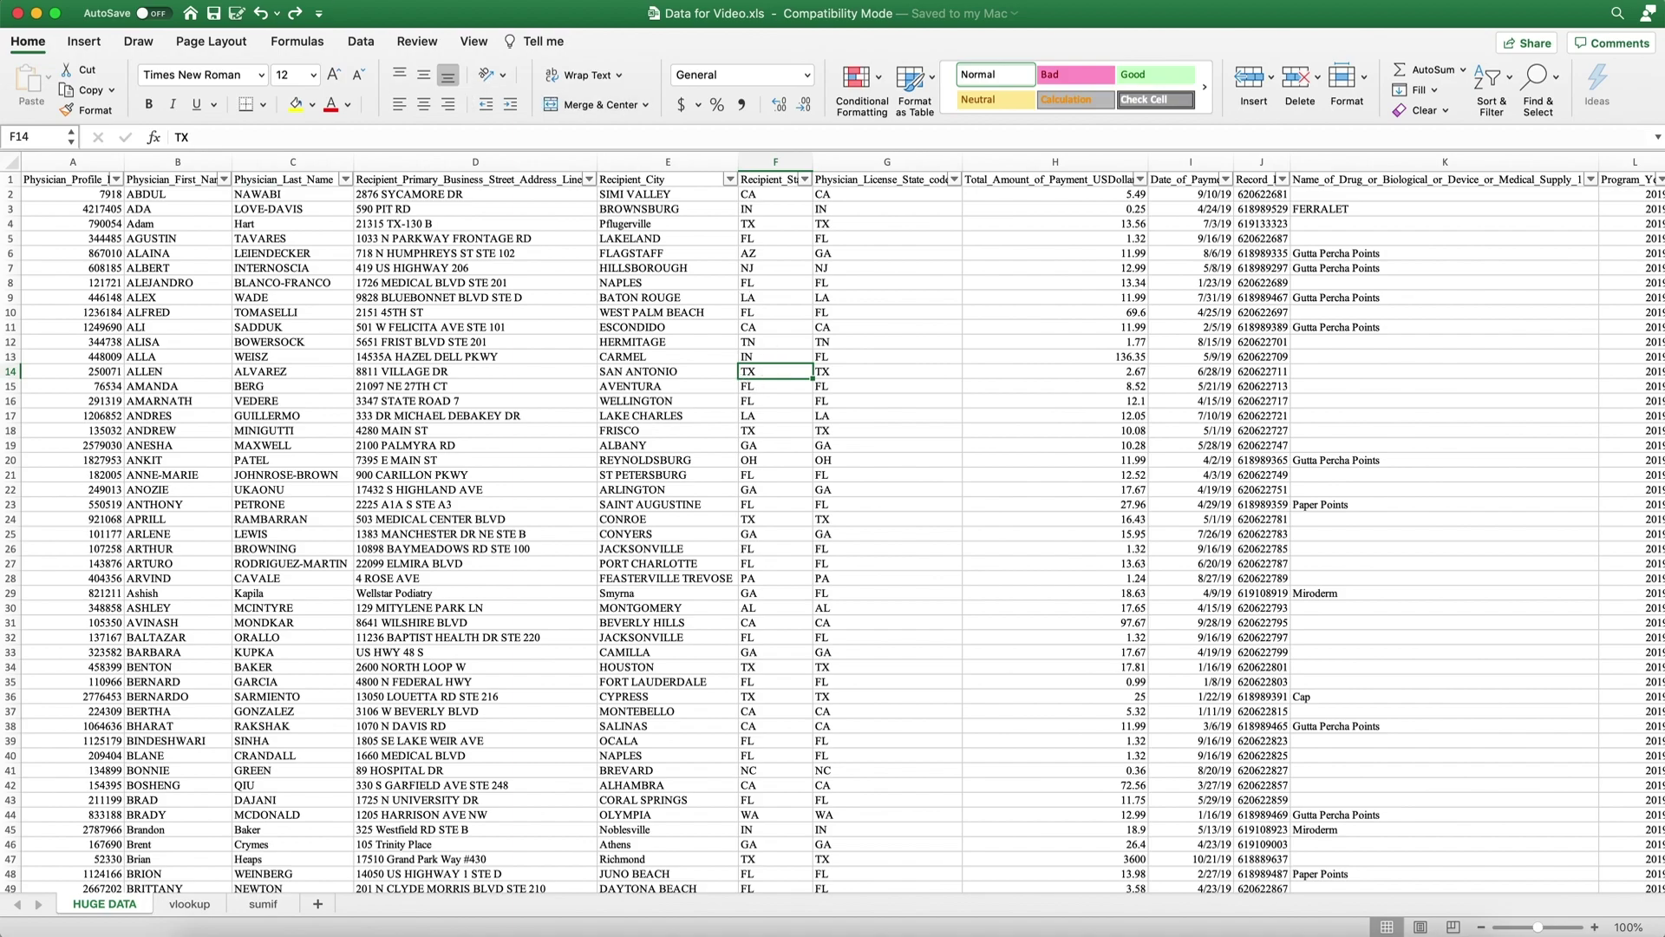
click(17, 13)
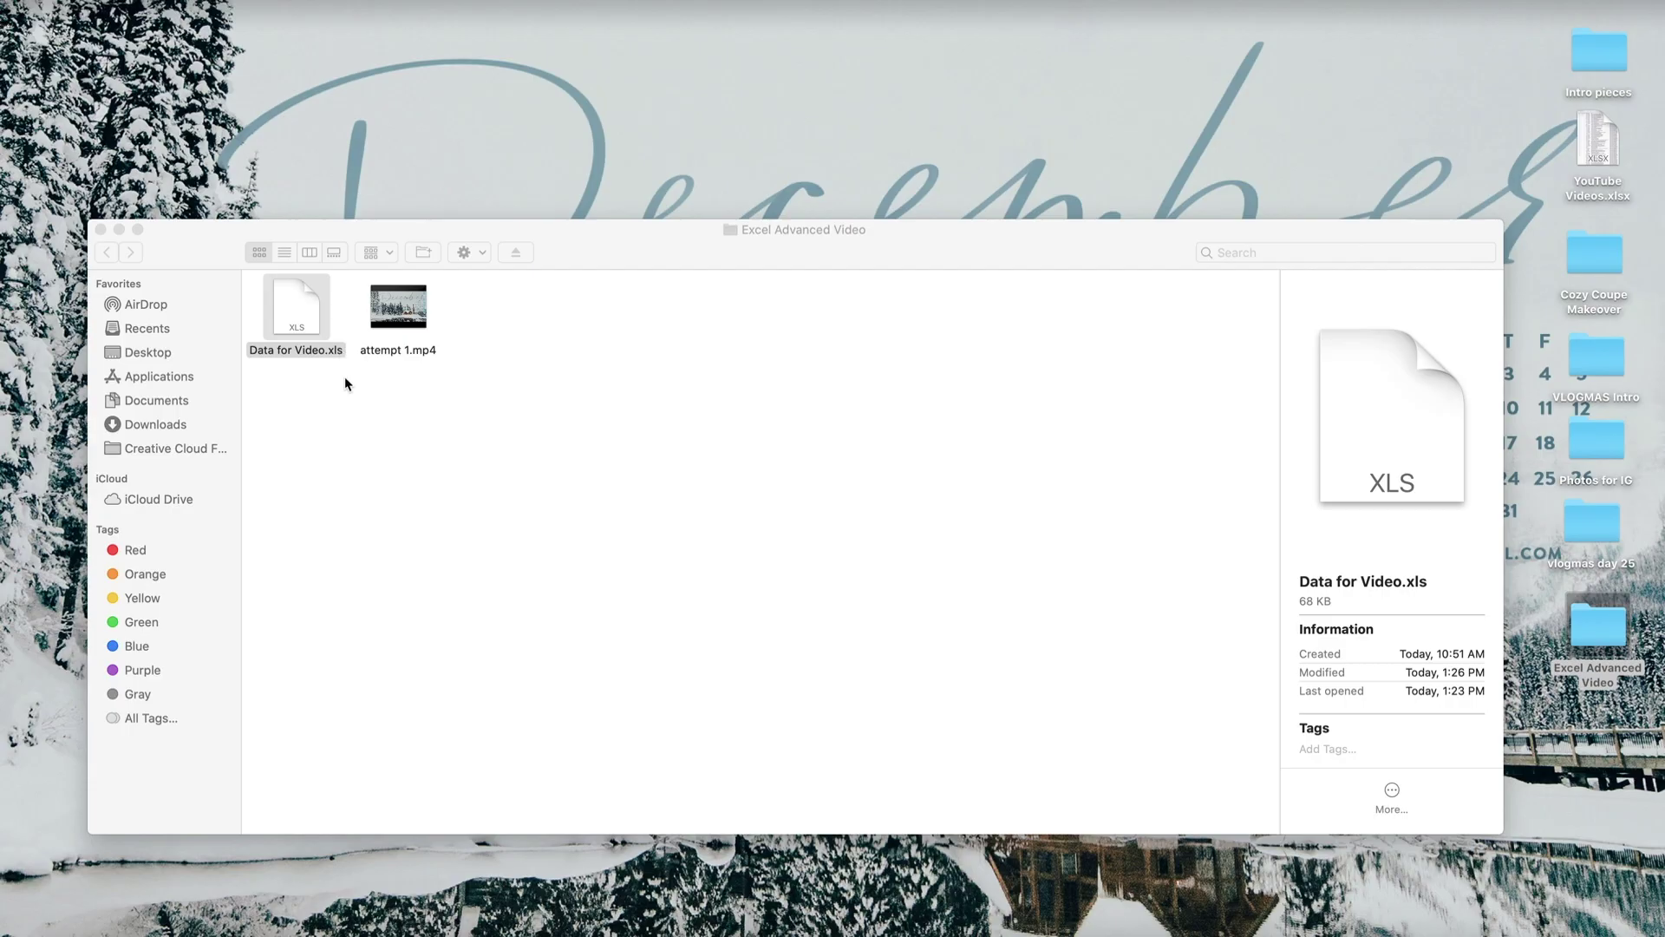
Reopen Data for Video.xls from Finder, supplying the open password and then the modify password.
double_click(311, 325)
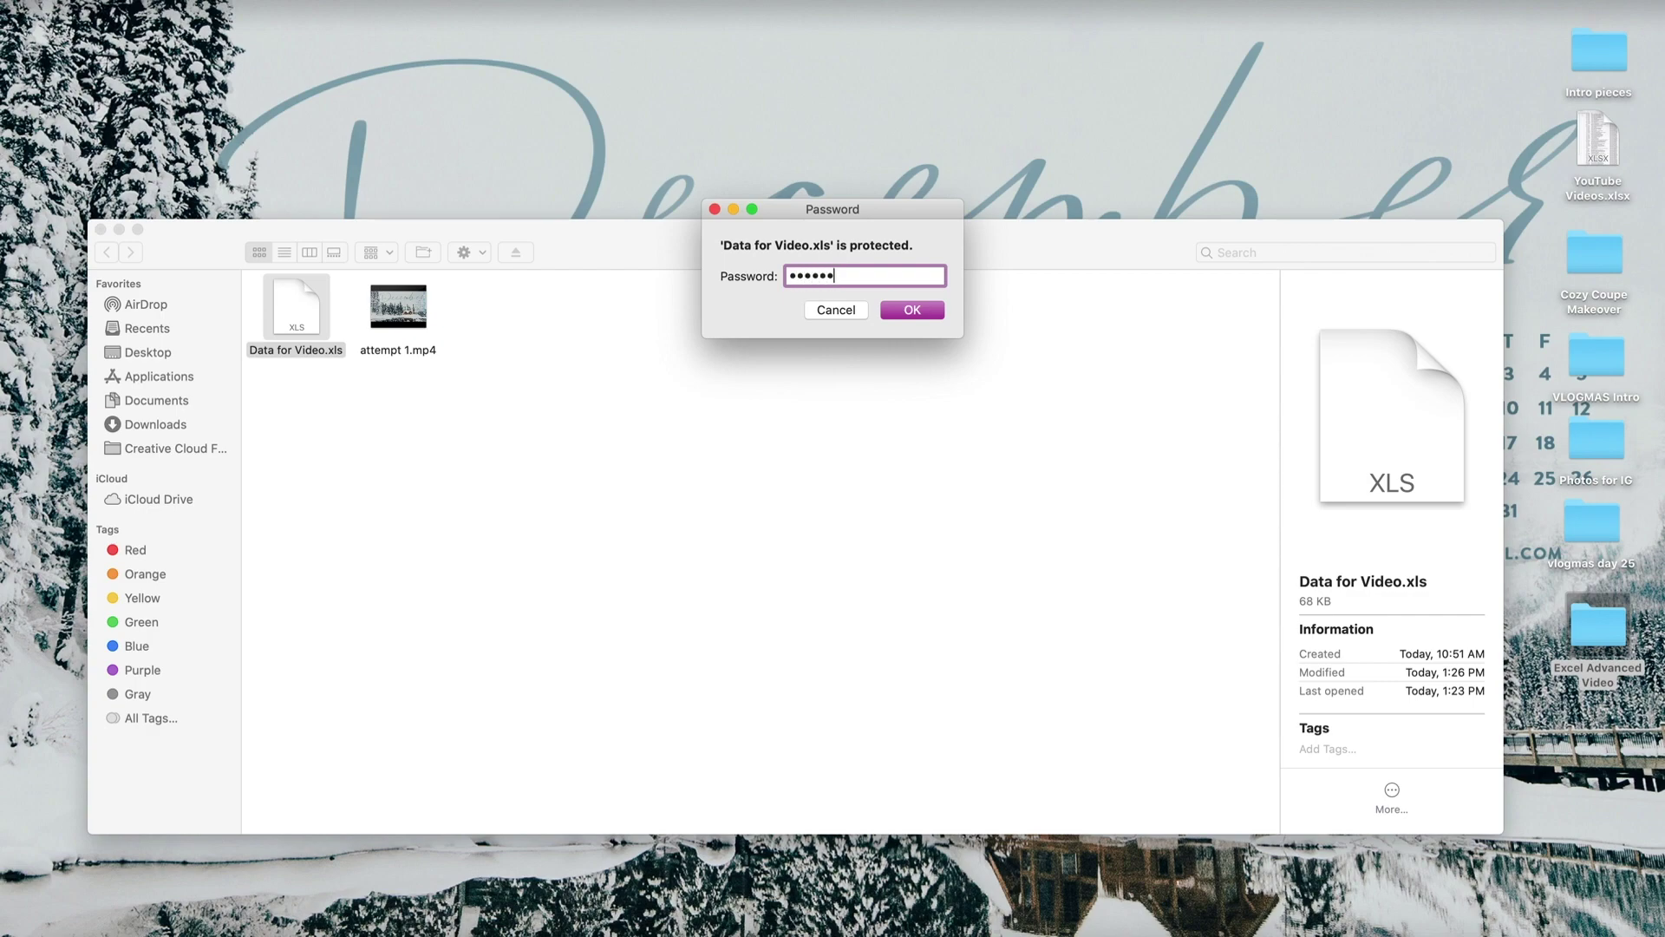
click(888, 317)
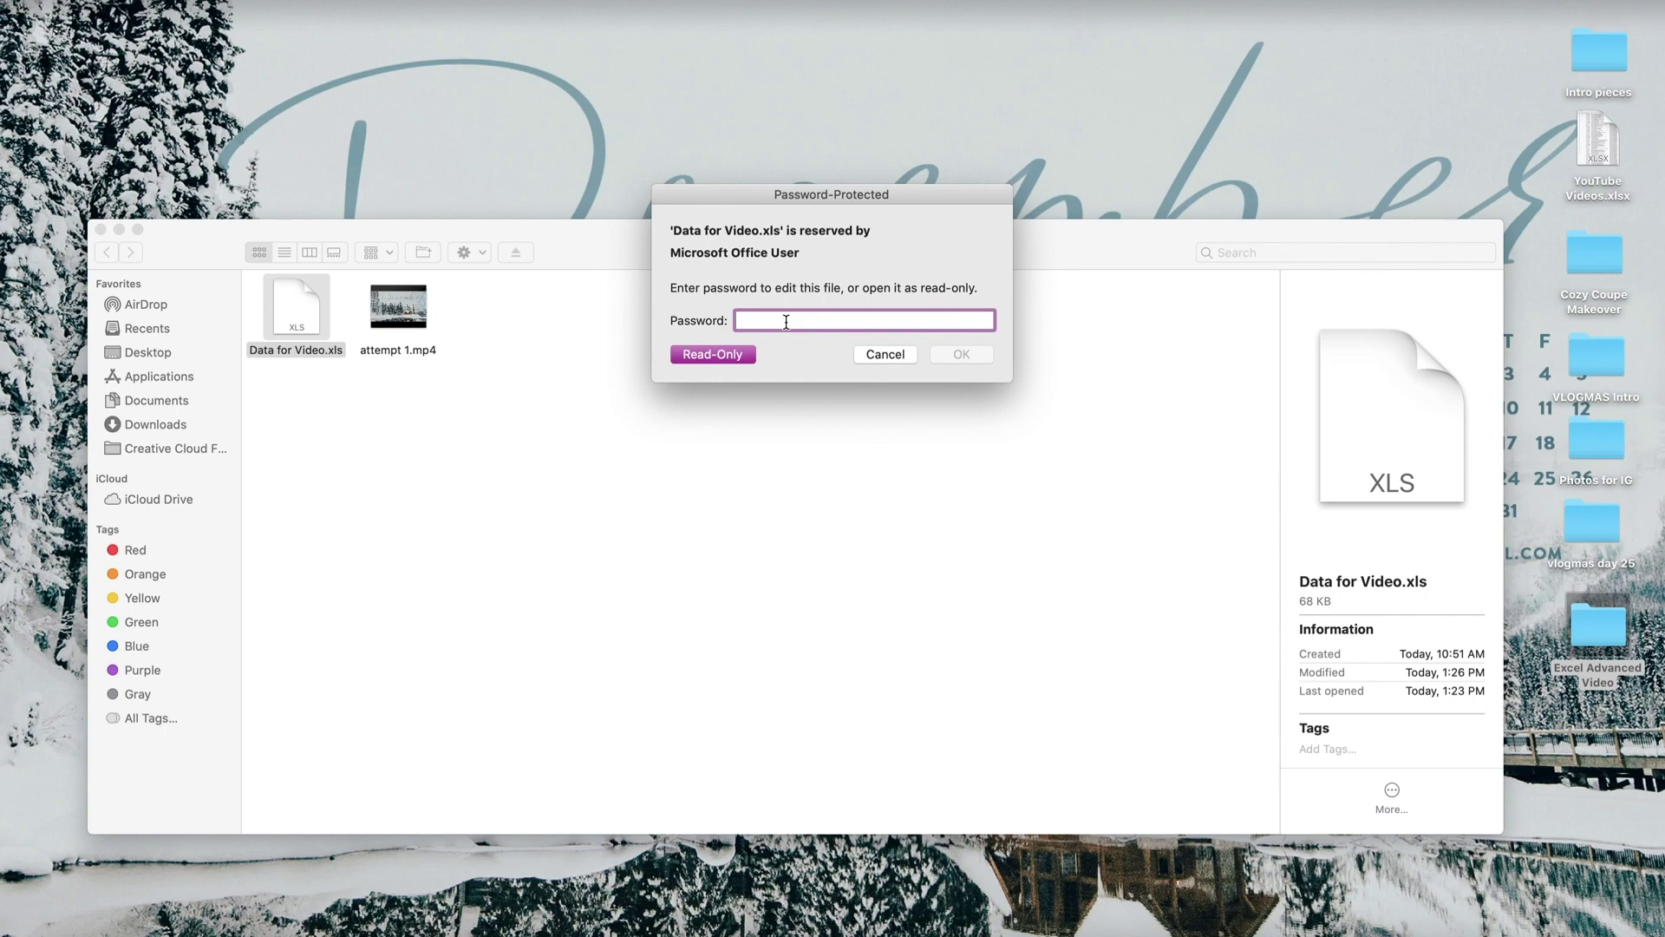
text(p)
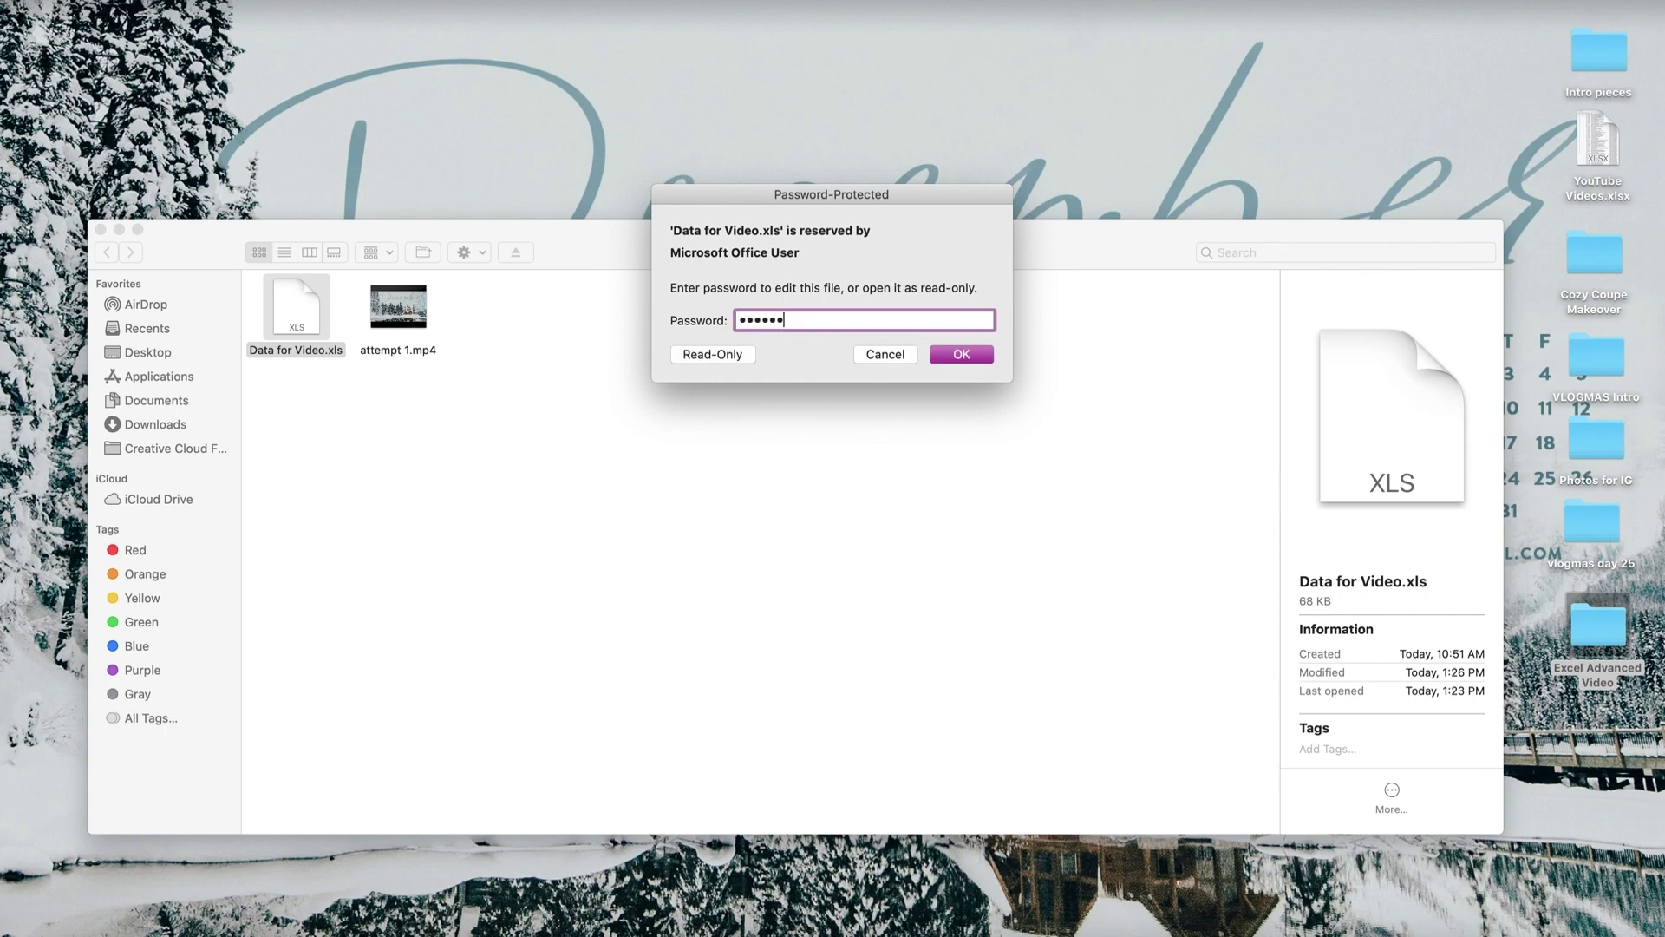
click(966, 361)
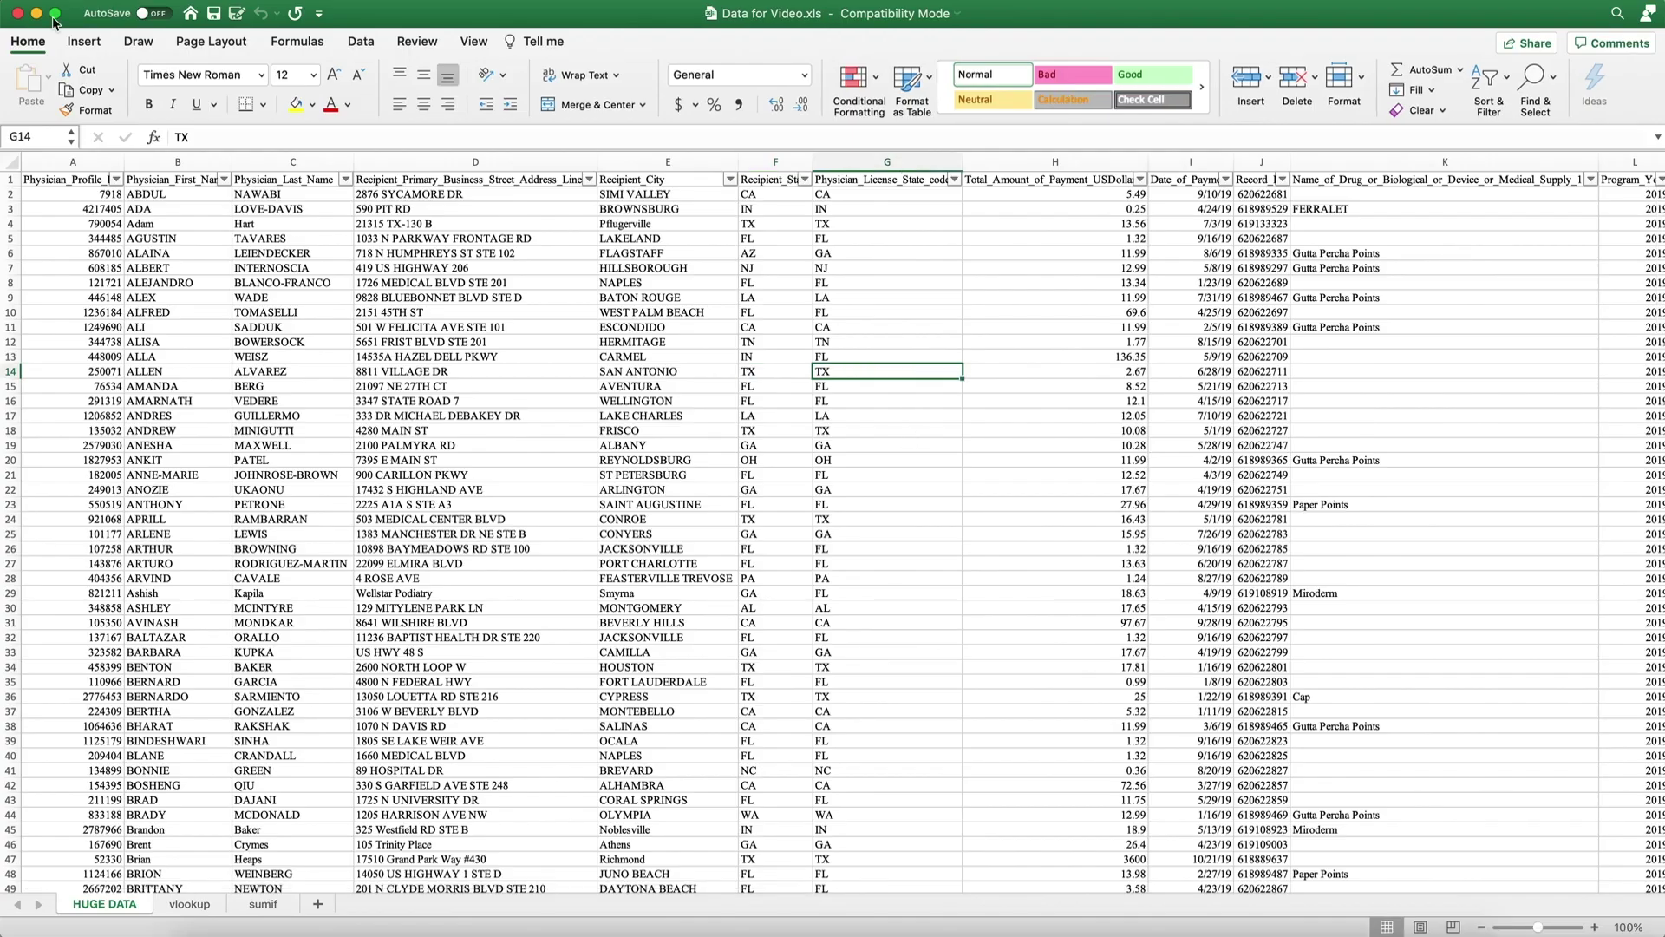
Clear both the open and modify passwords on Data for Video.xls, then close and save it.
click(121, 3)
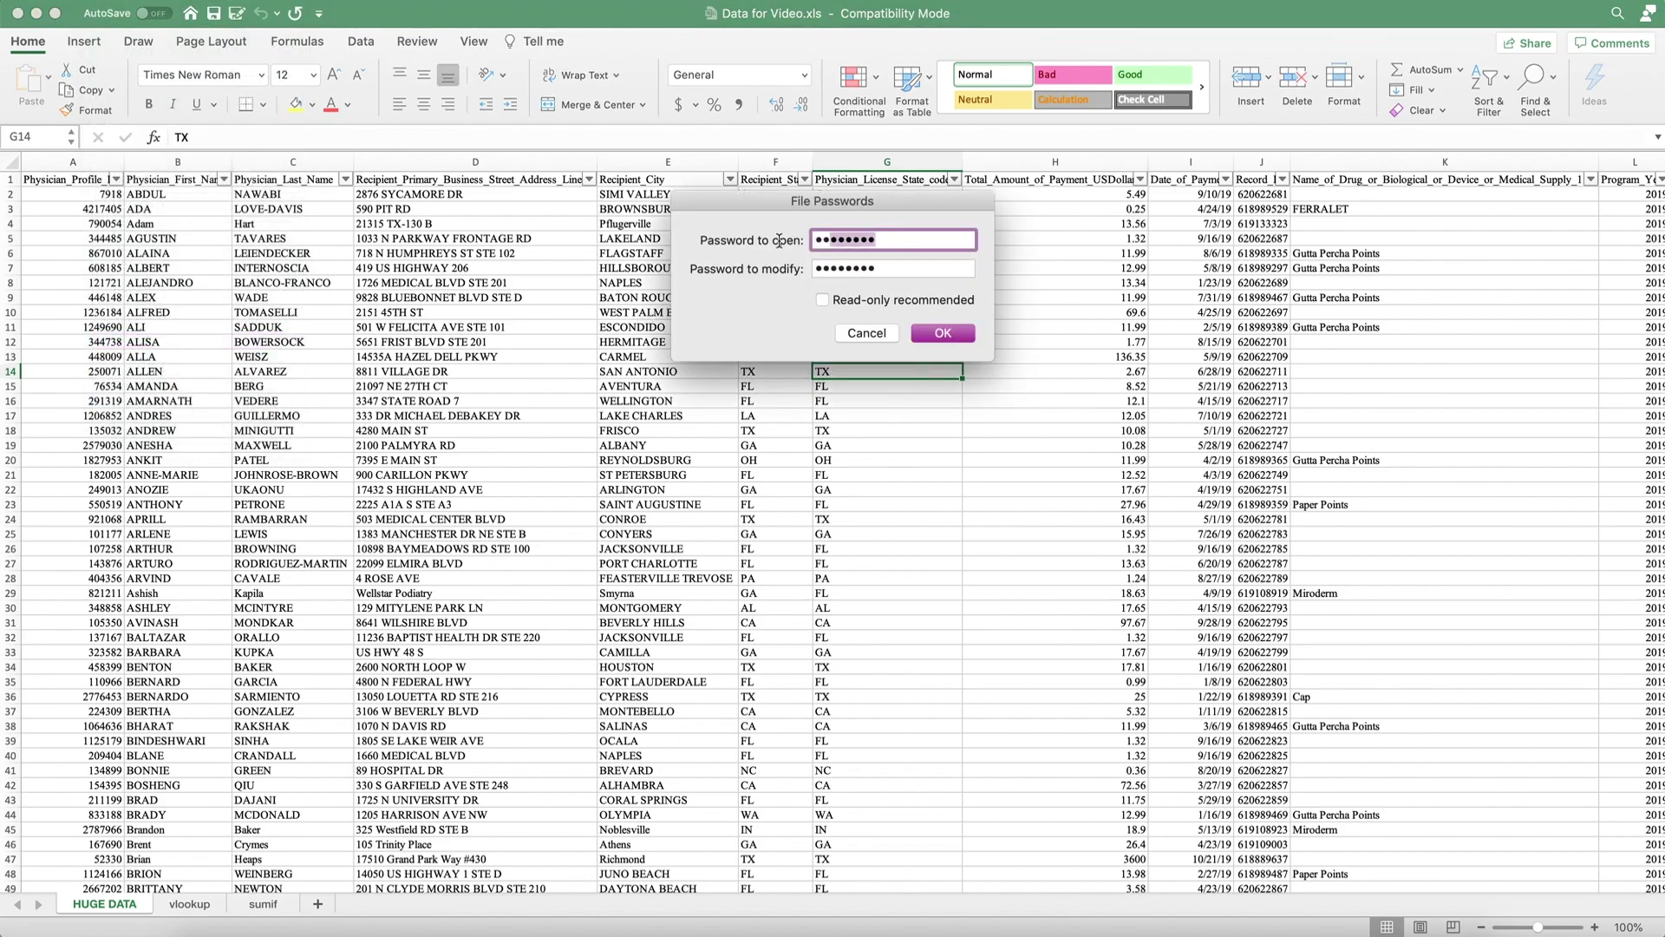
click(926, 338)
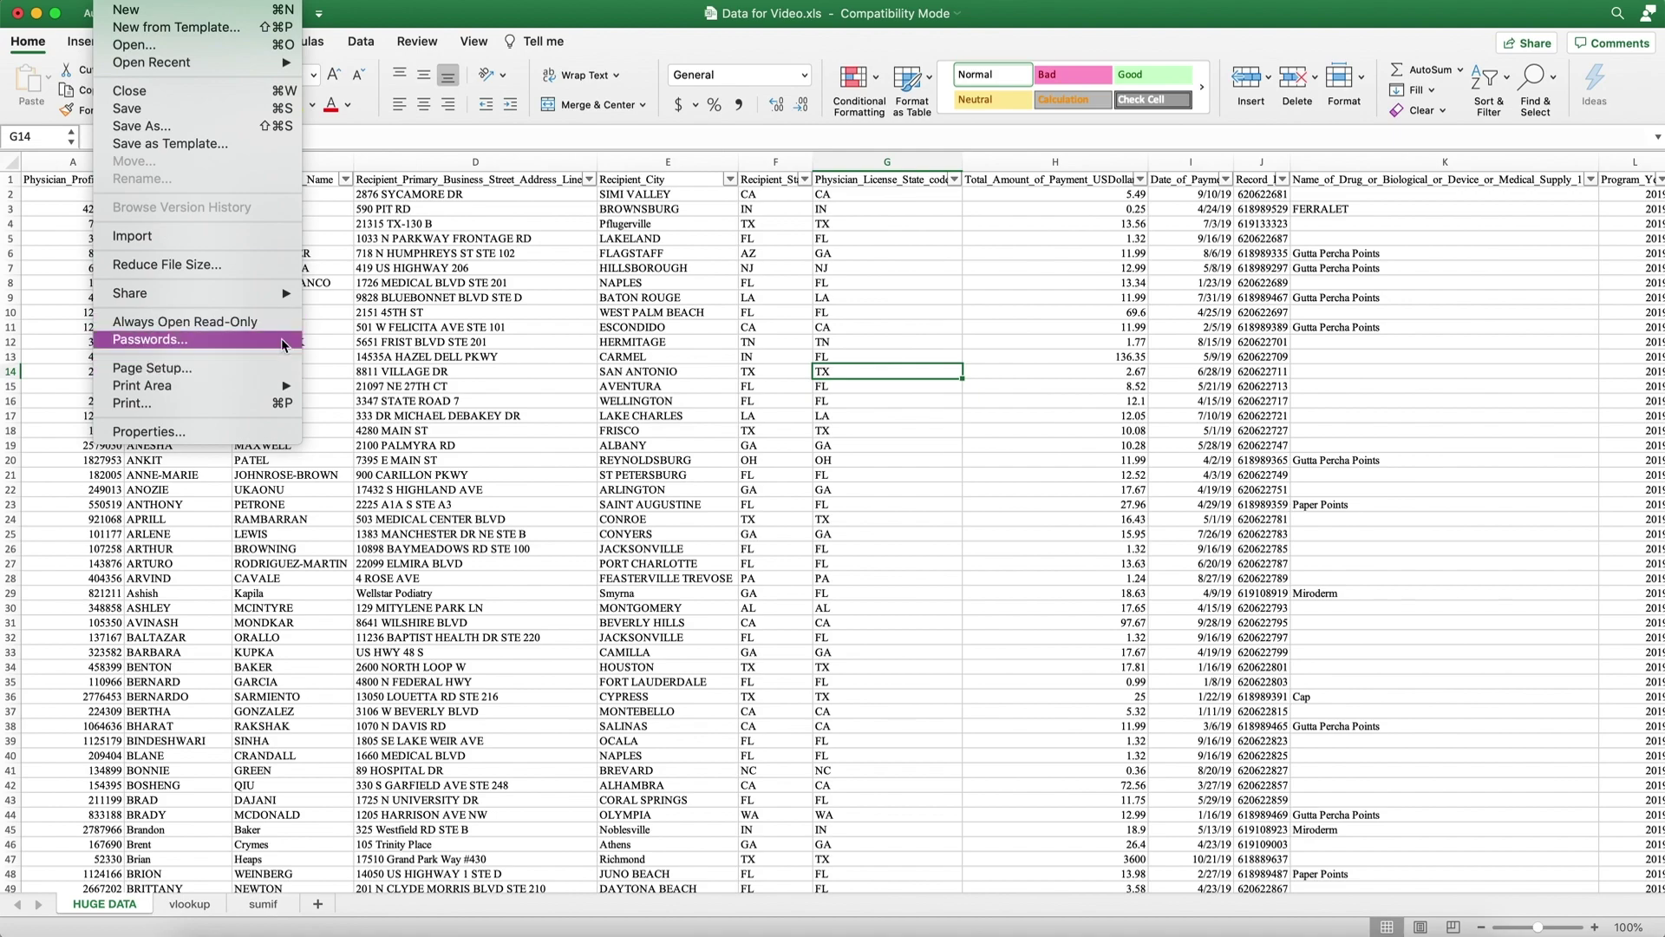
click(156, 340)
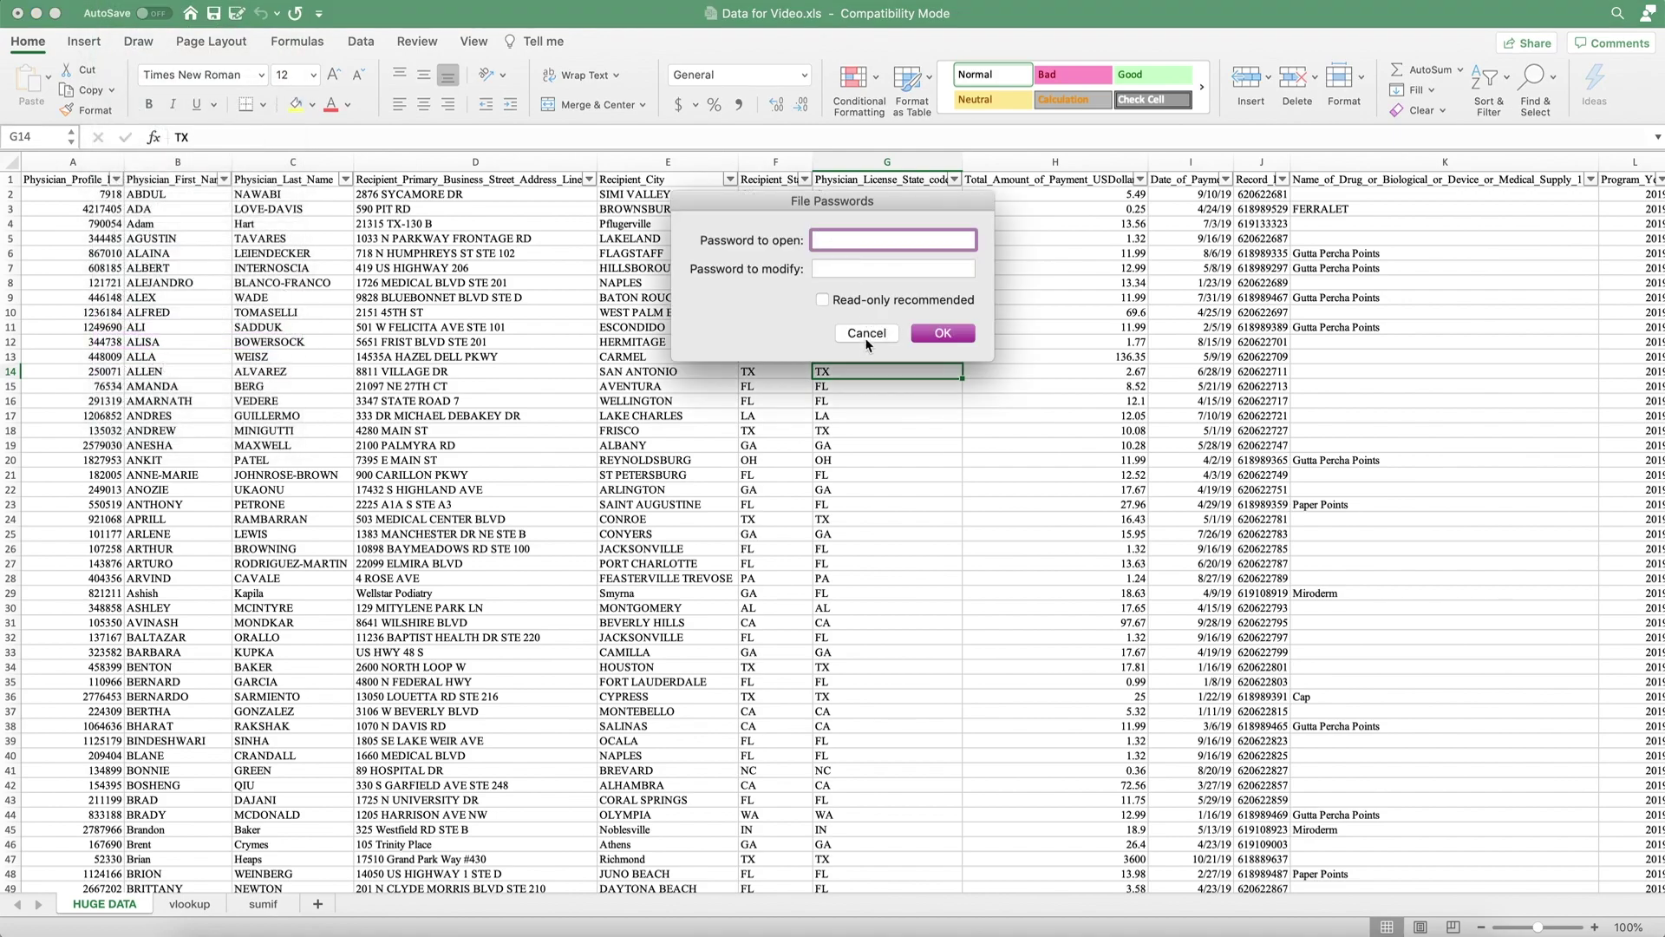
click(867, 335)
click(18, 13)
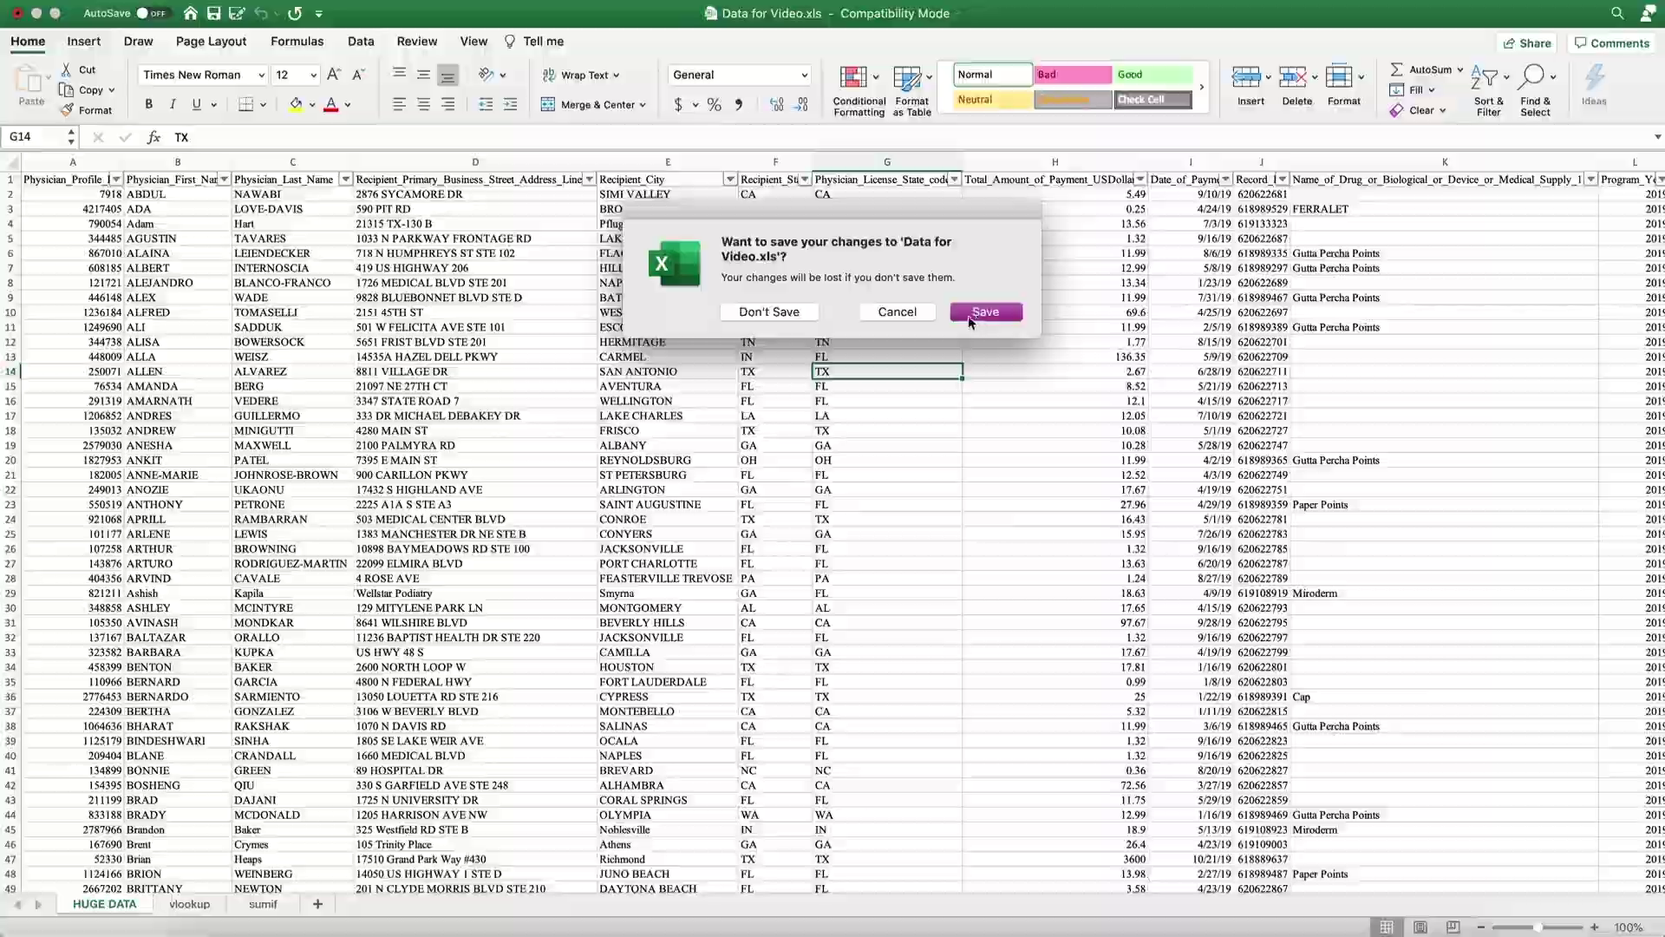
click(980, 314)
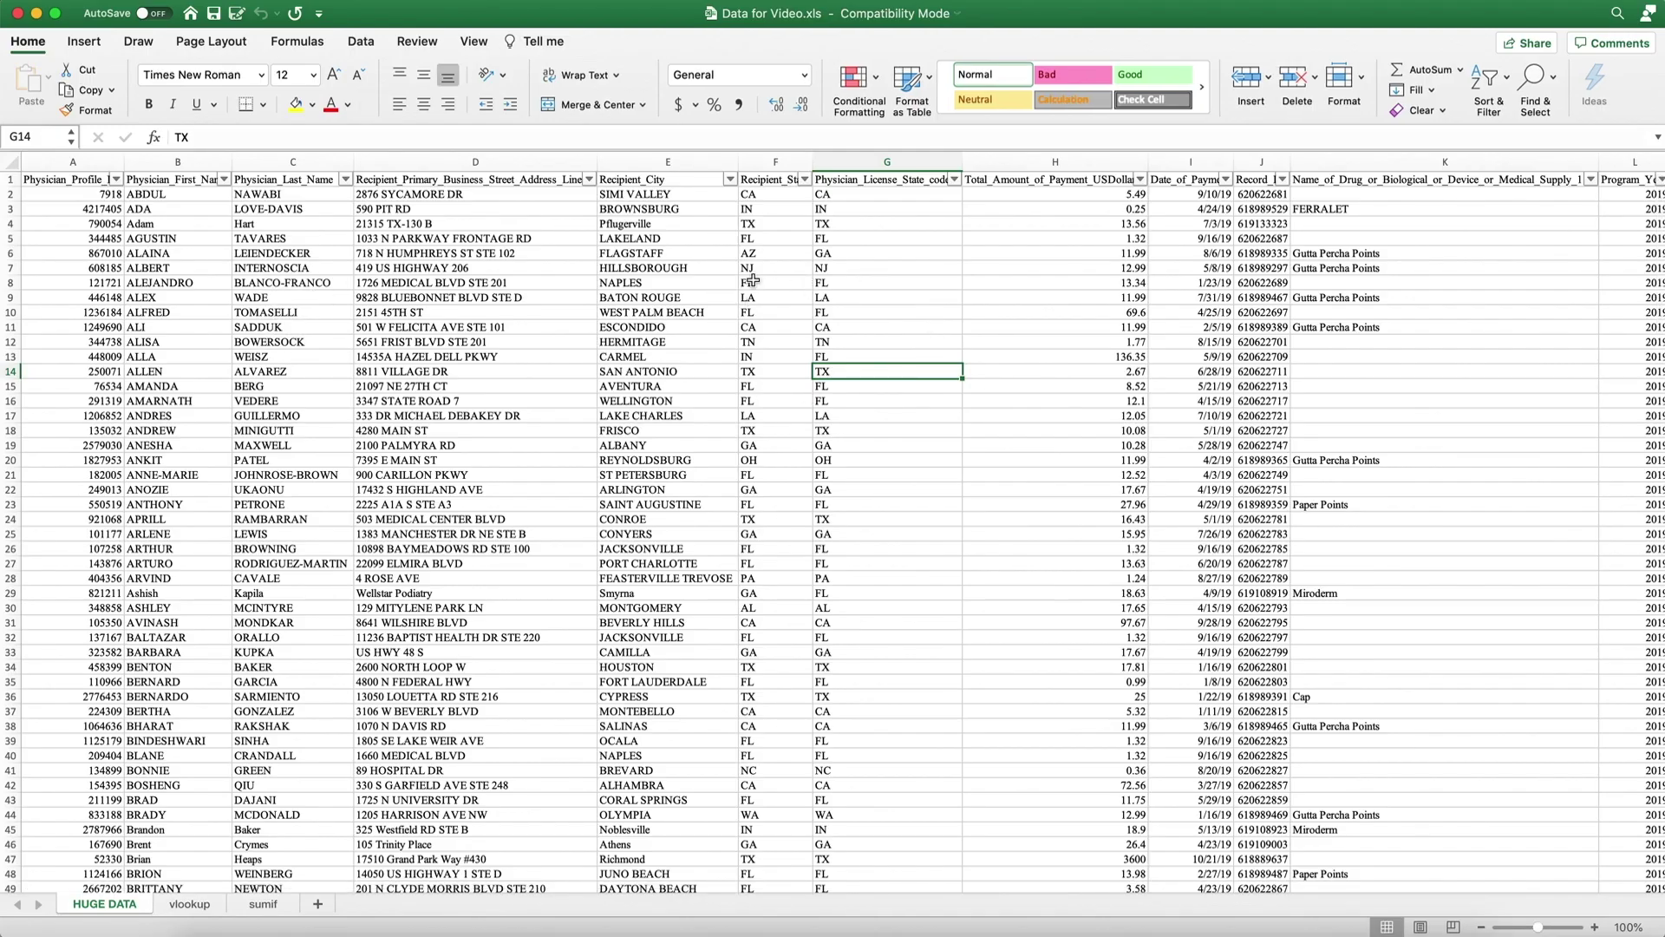
click(958, 621)
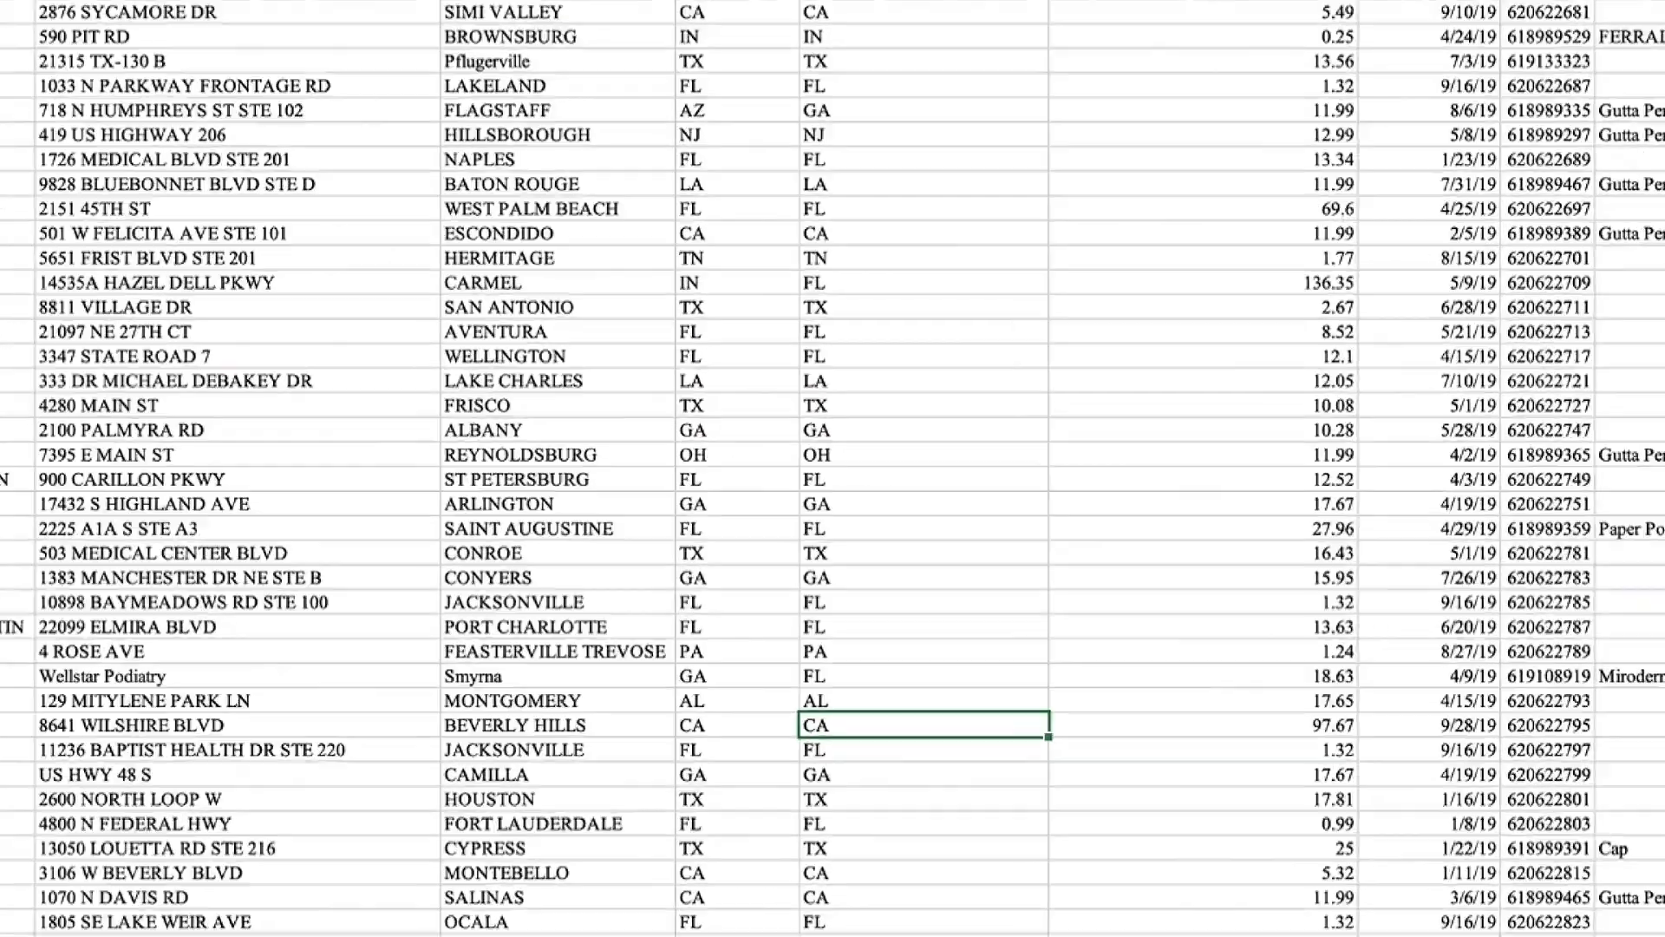